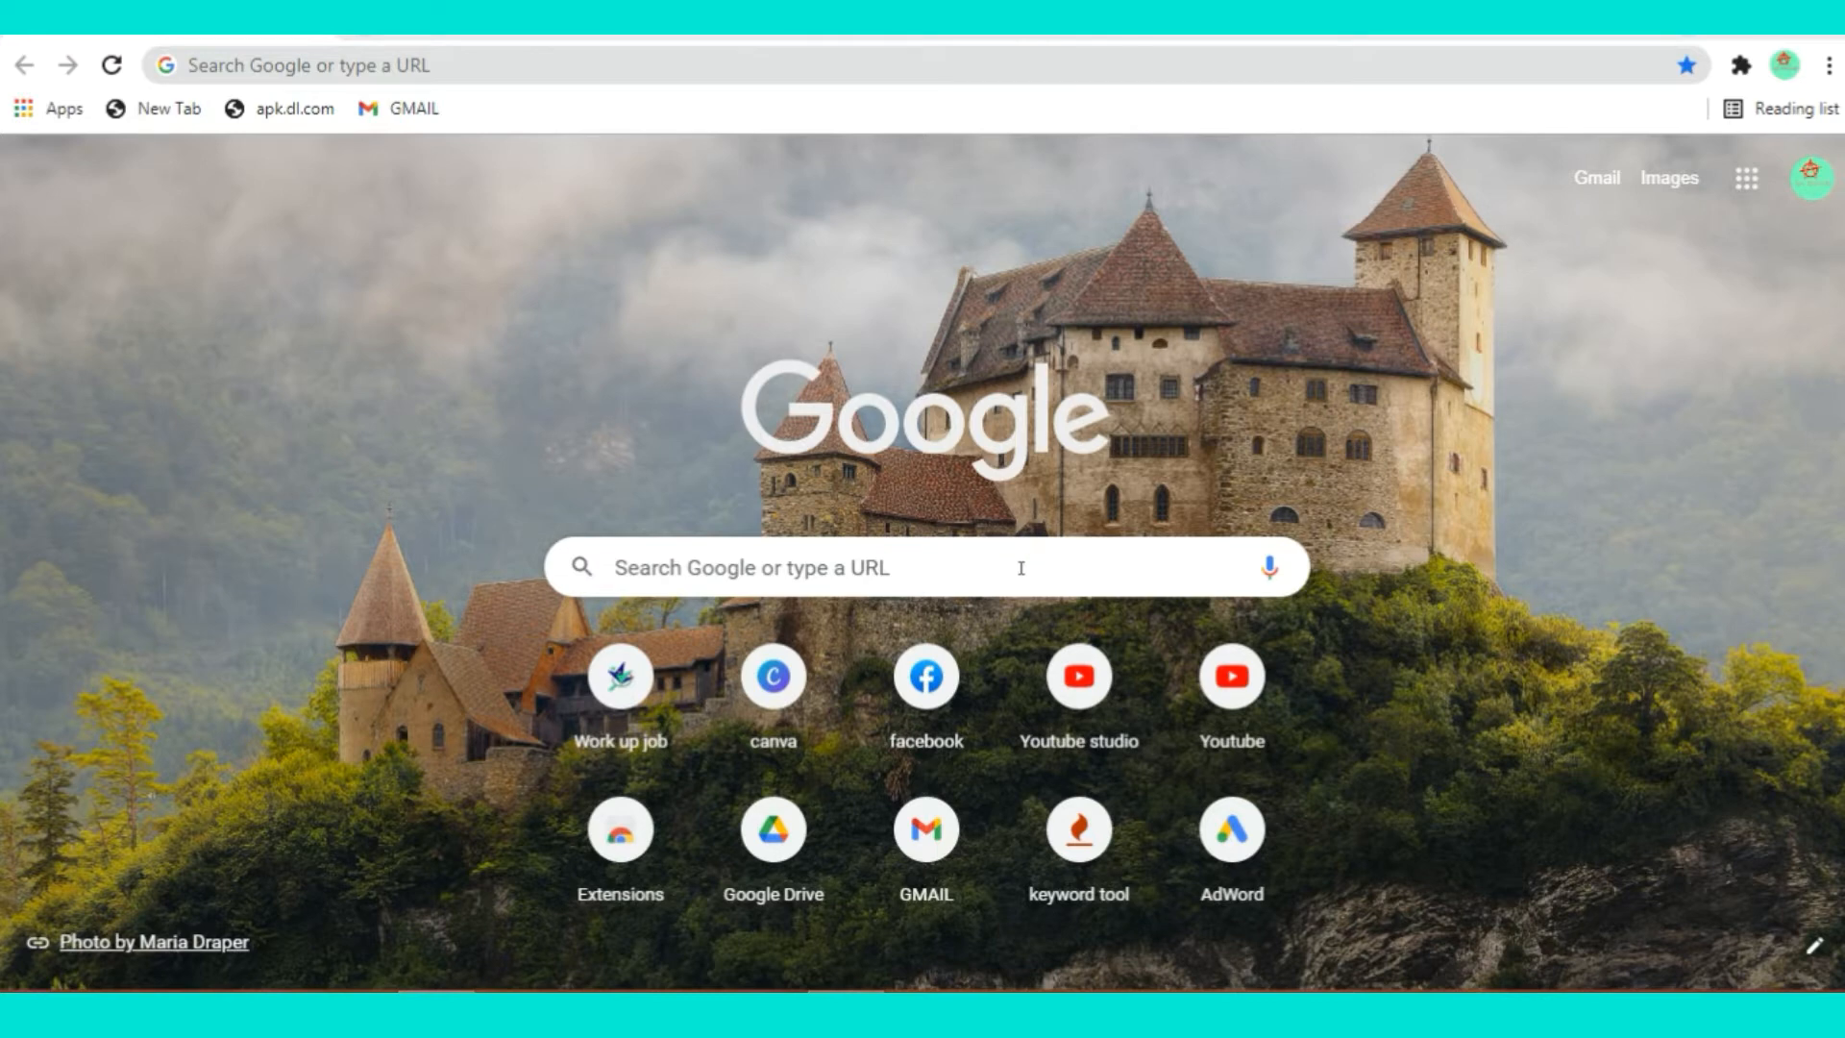
Search Google for "flaticon" and open the Flaticon website from the results
click(1022, 567)
text(f)
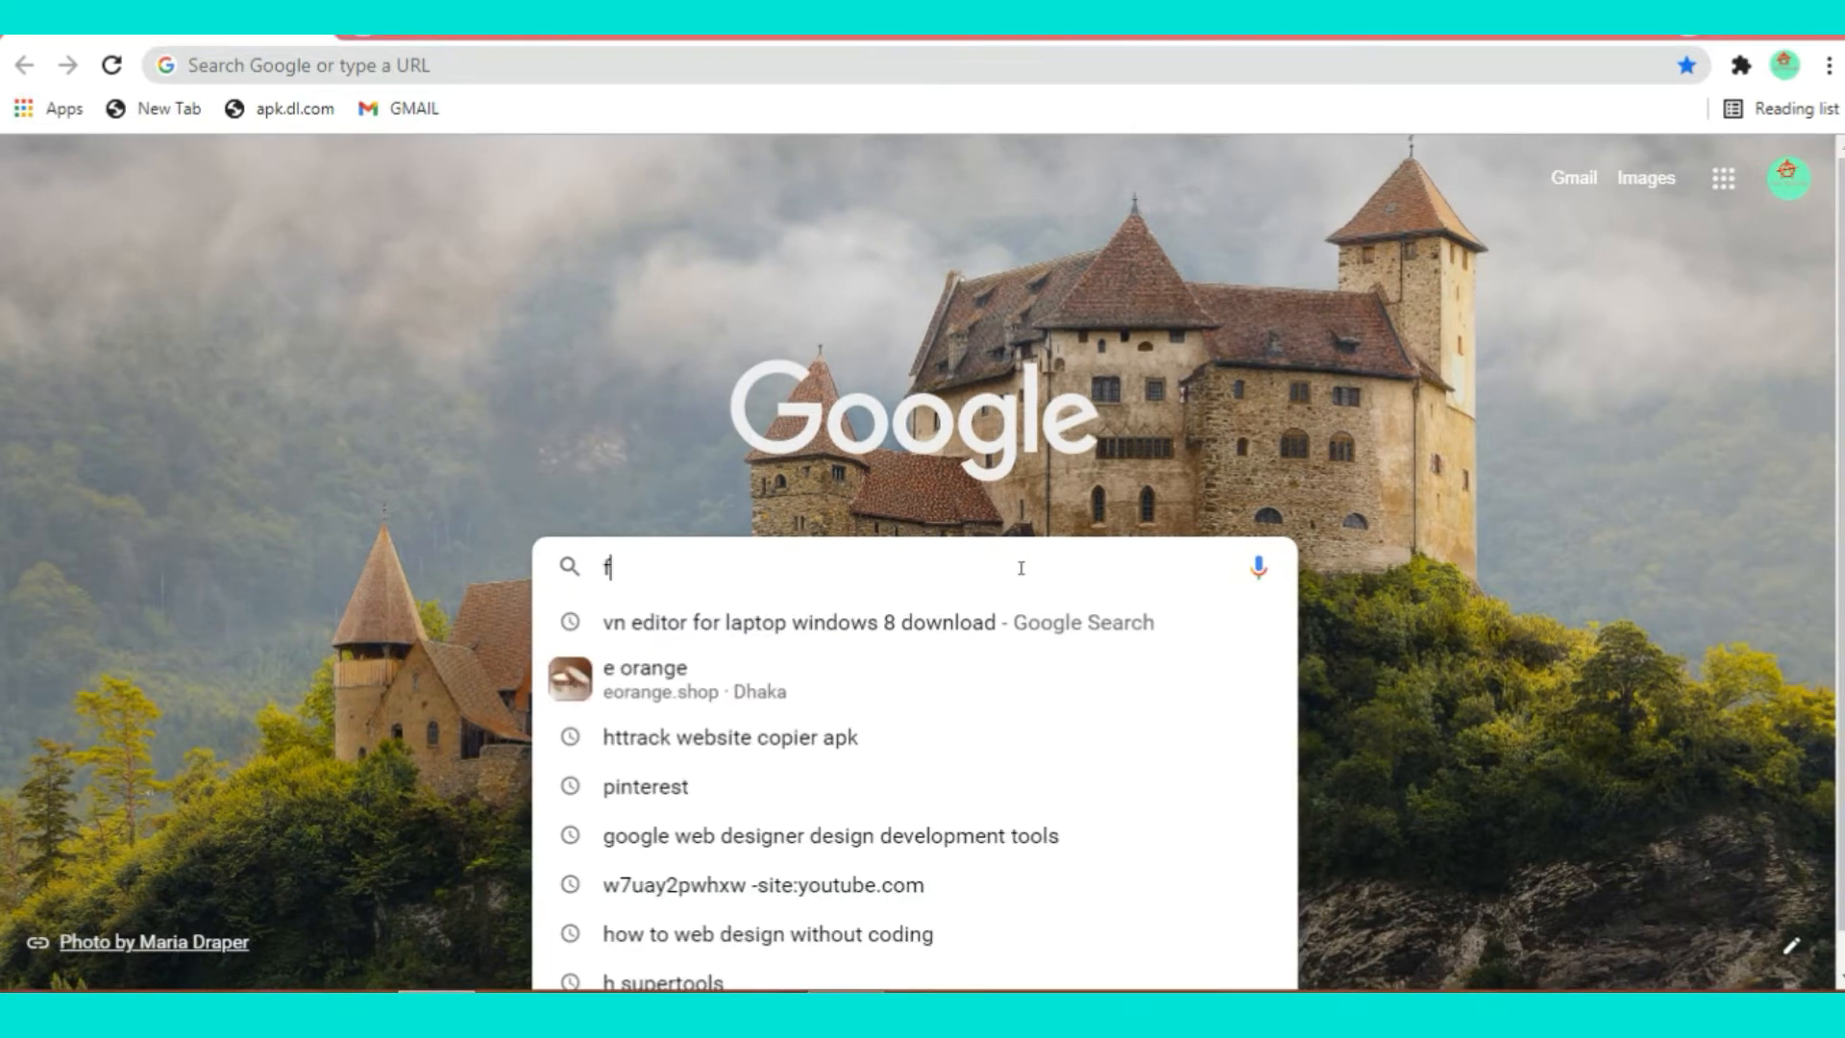
text(laticon)
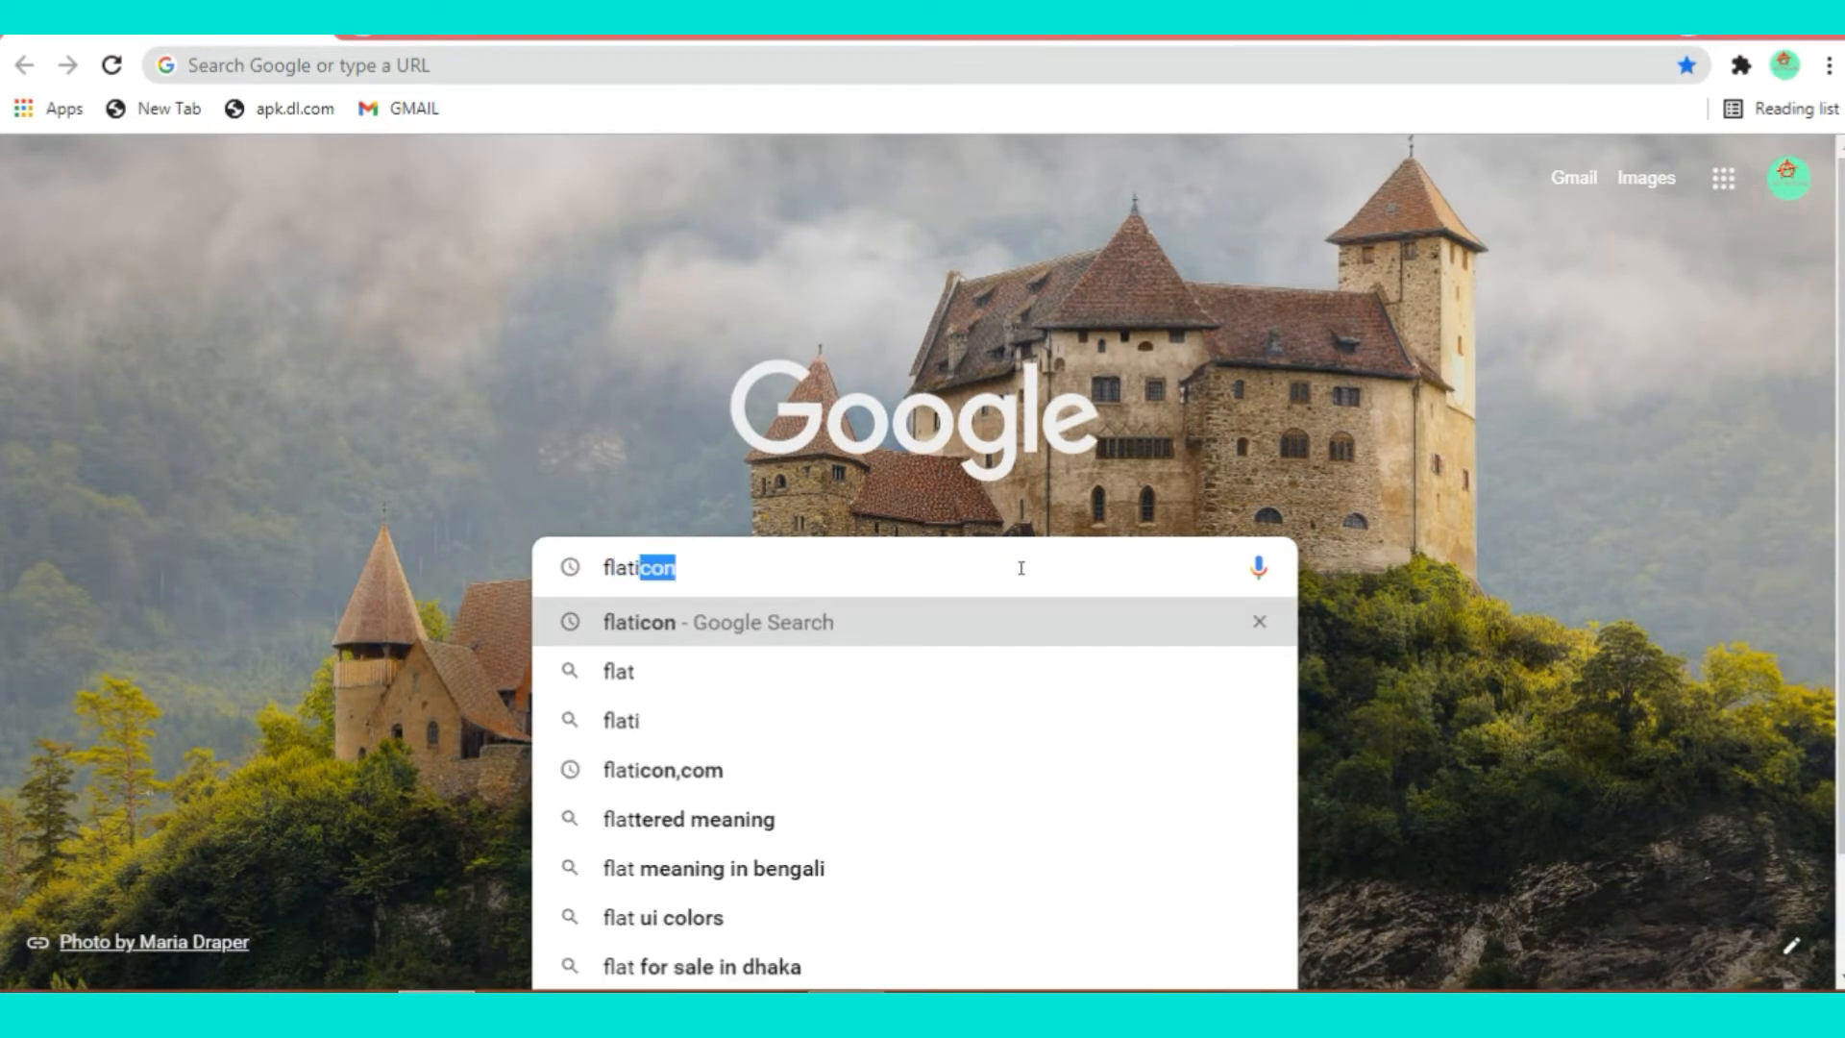
key(Return)
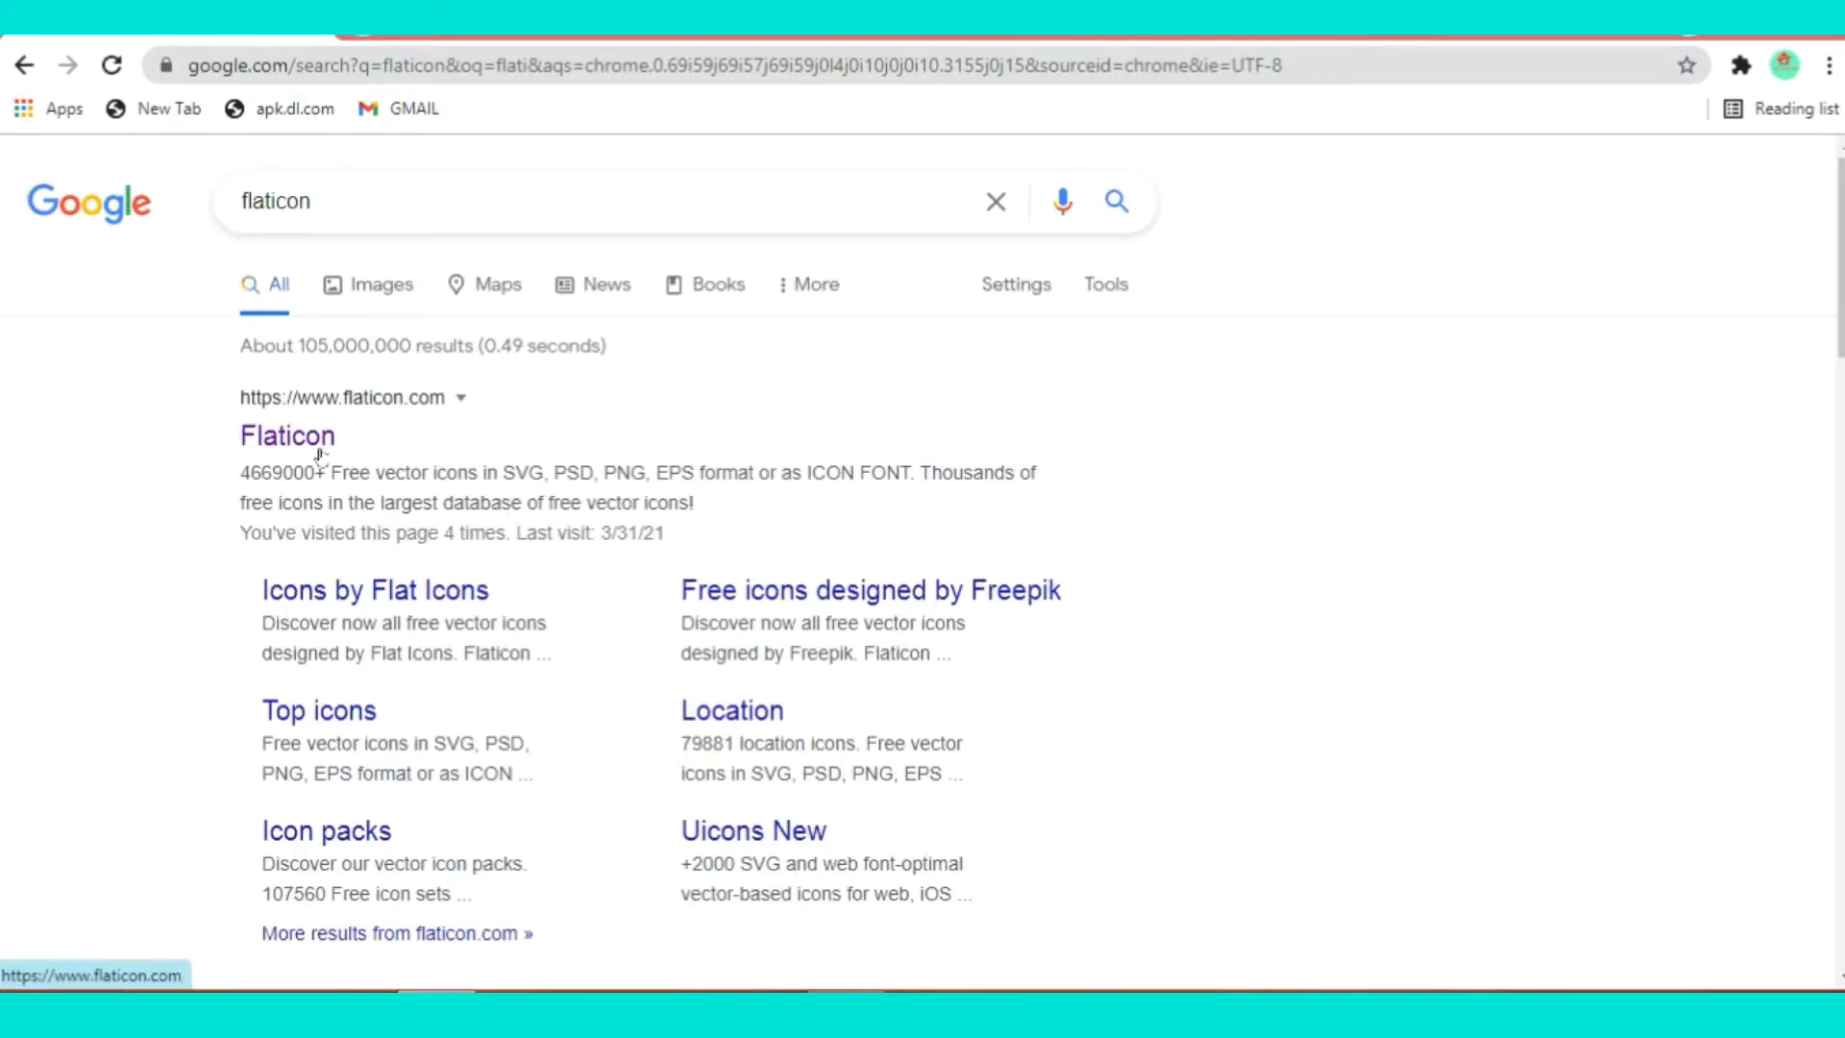
click(306, 440)
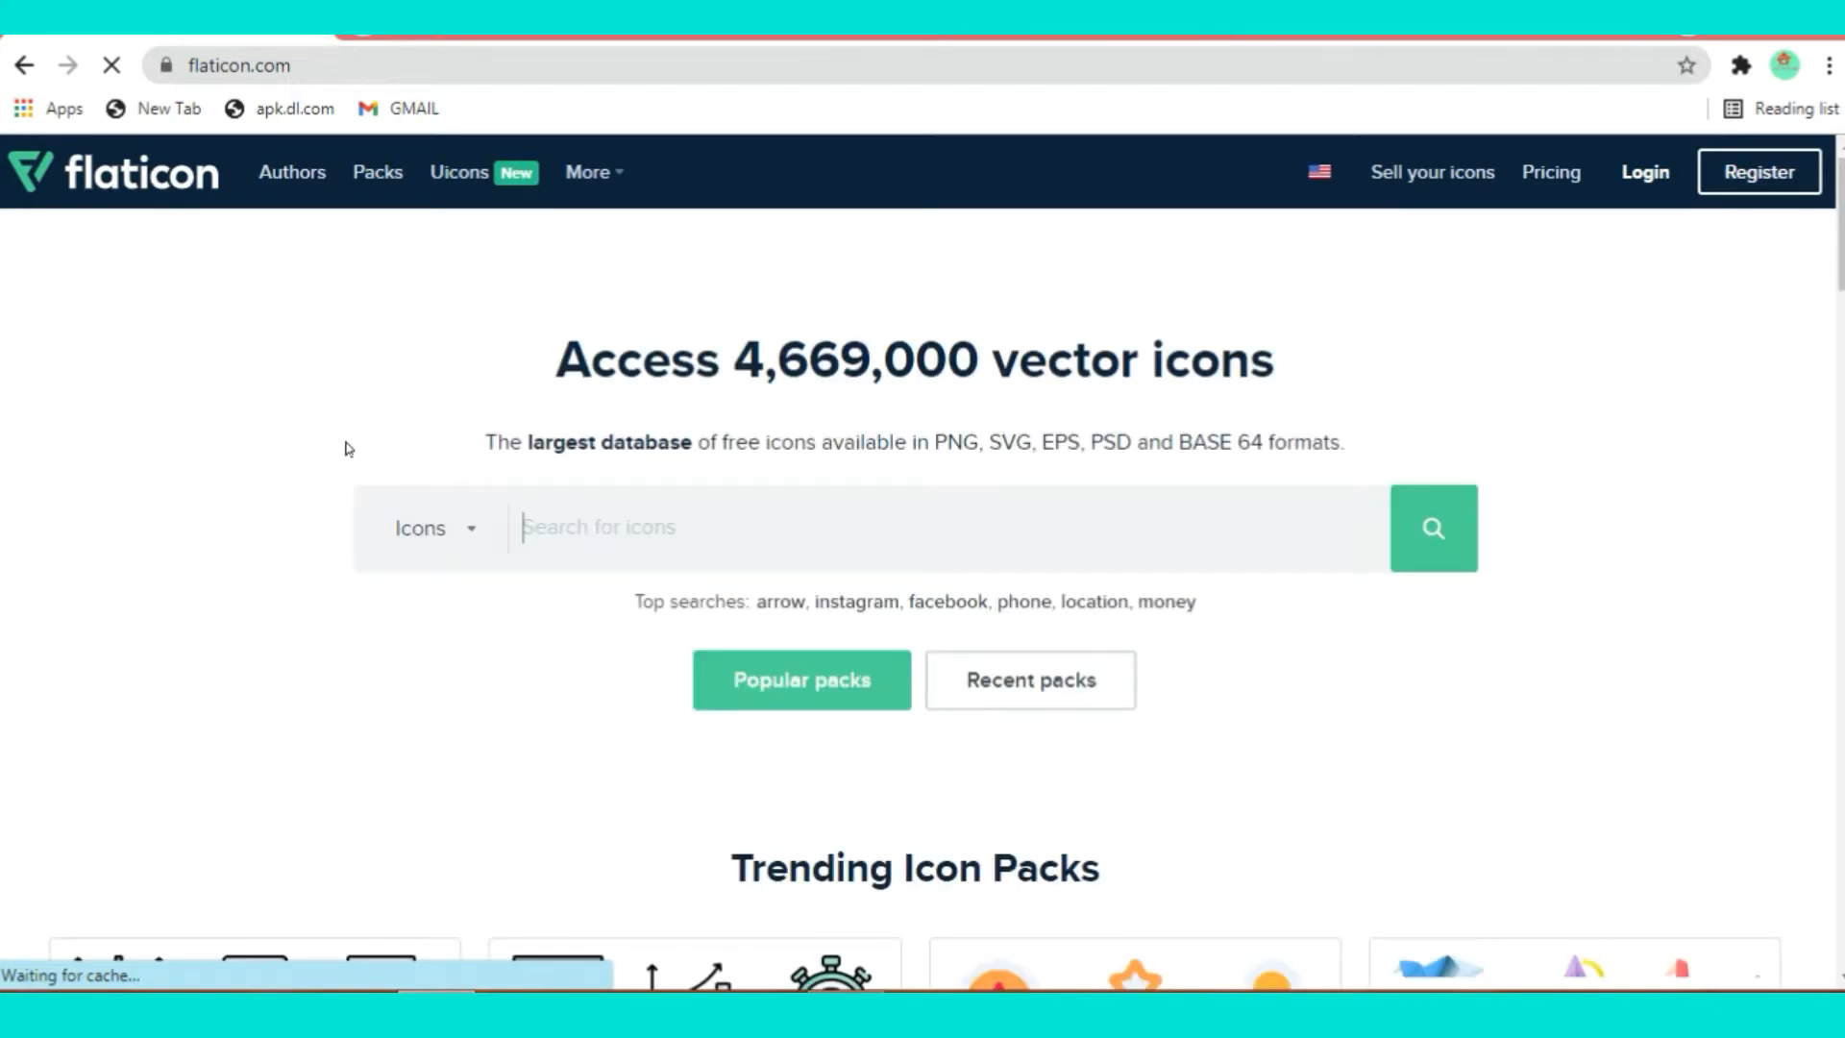
Look over the Flaticon home page, including the trending icon packs, icon fonts and design tools sections
scroll(1355, 634, down, 10)
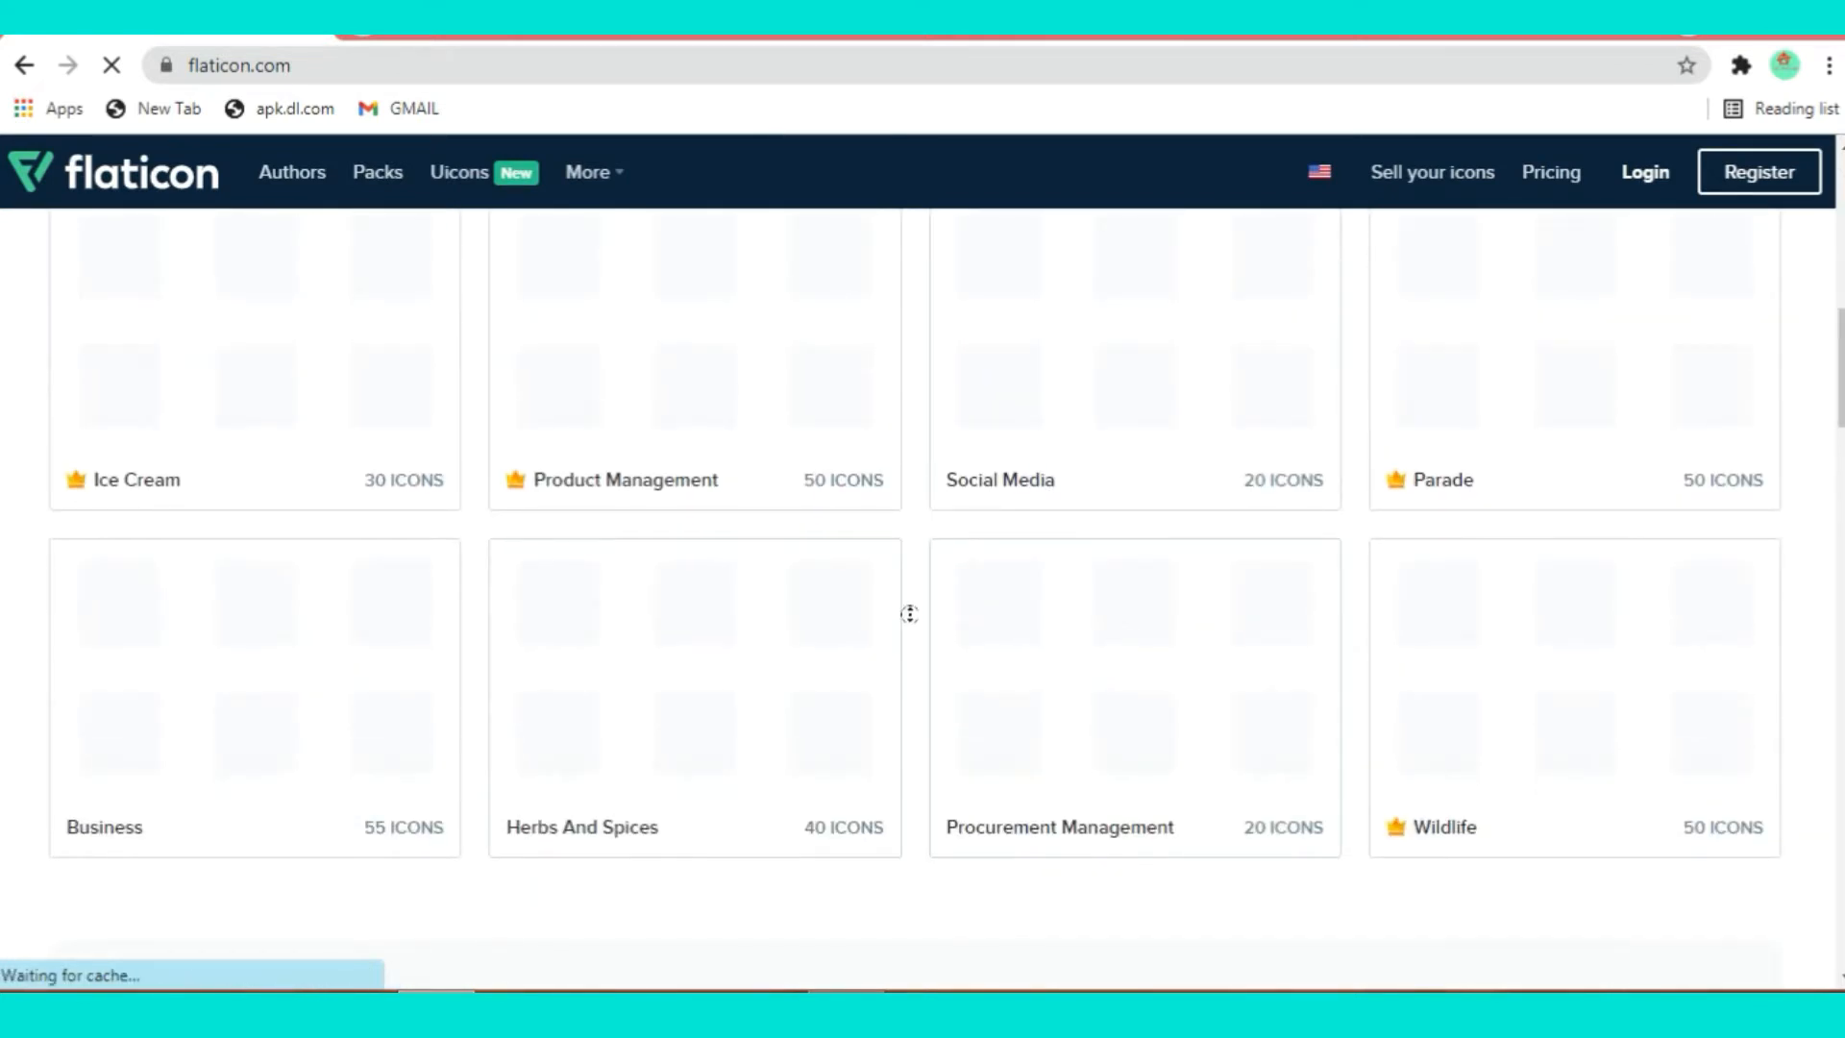
scroll(910, 661, down, 2)
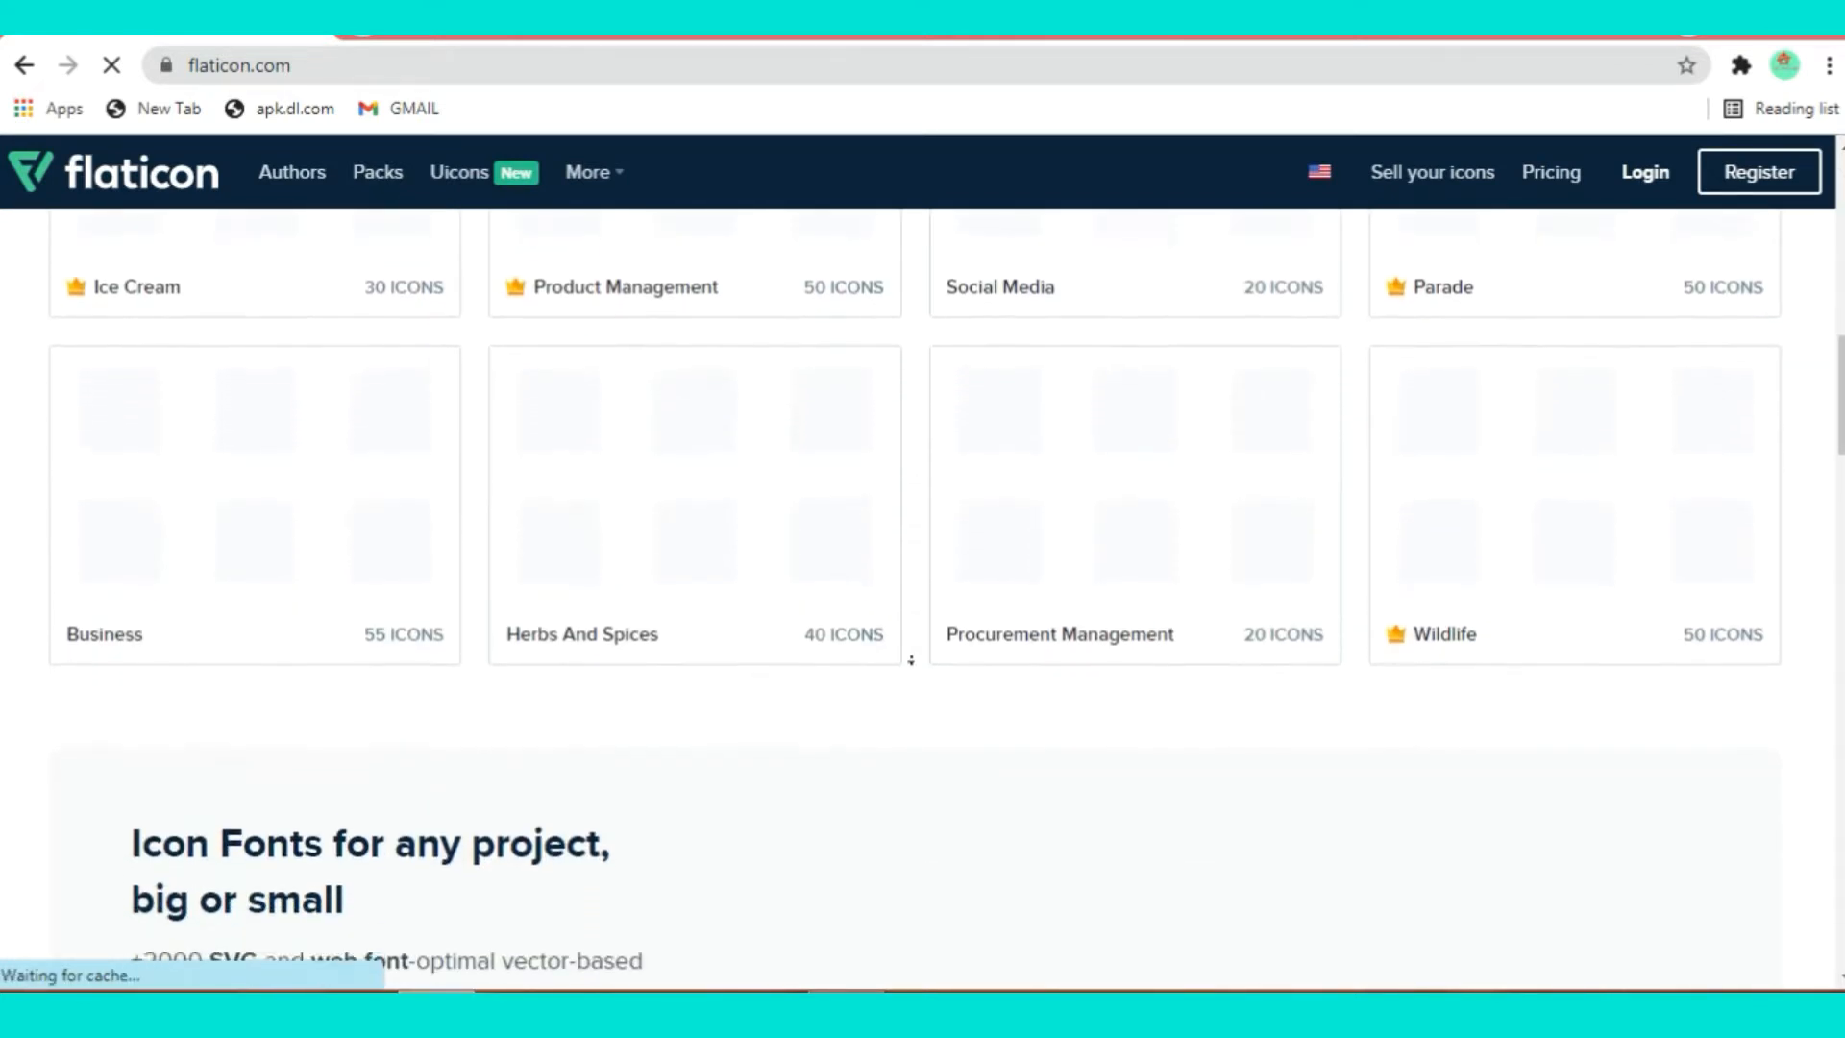
scroll(910, 660, down, 3)
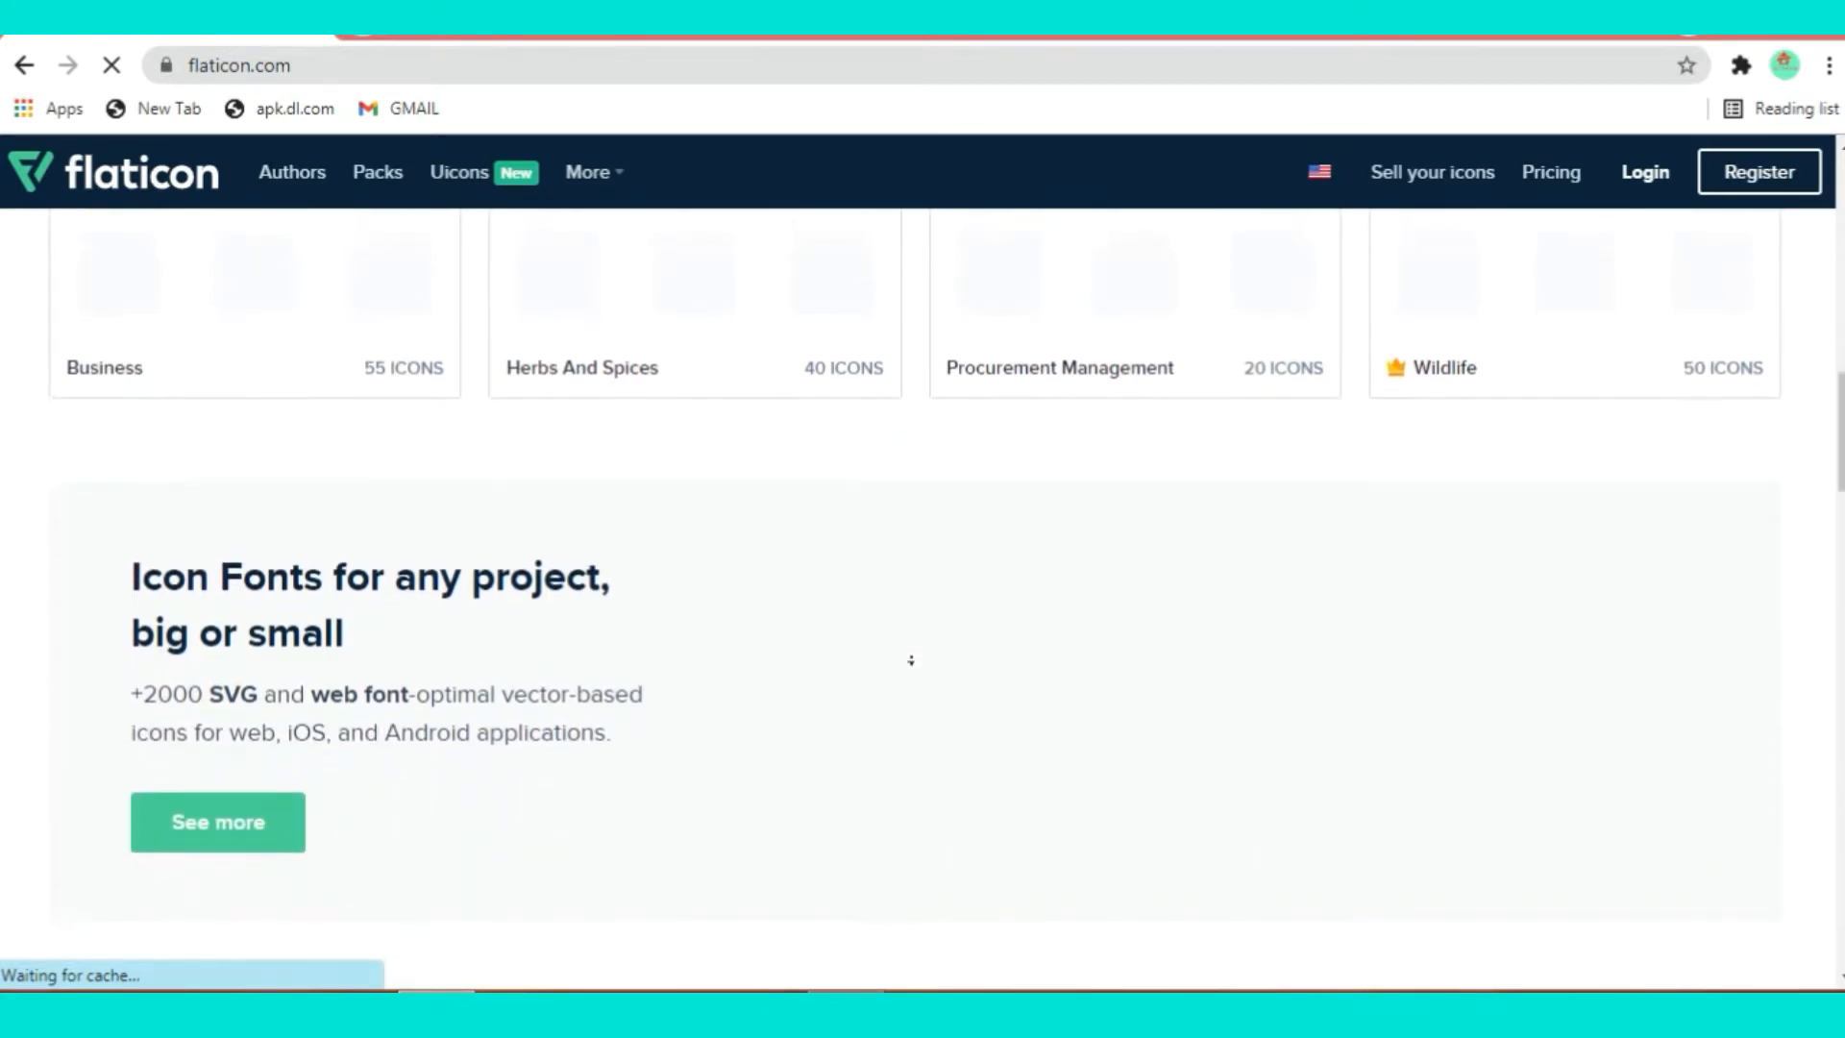
scroll(910, 660, down, 3)
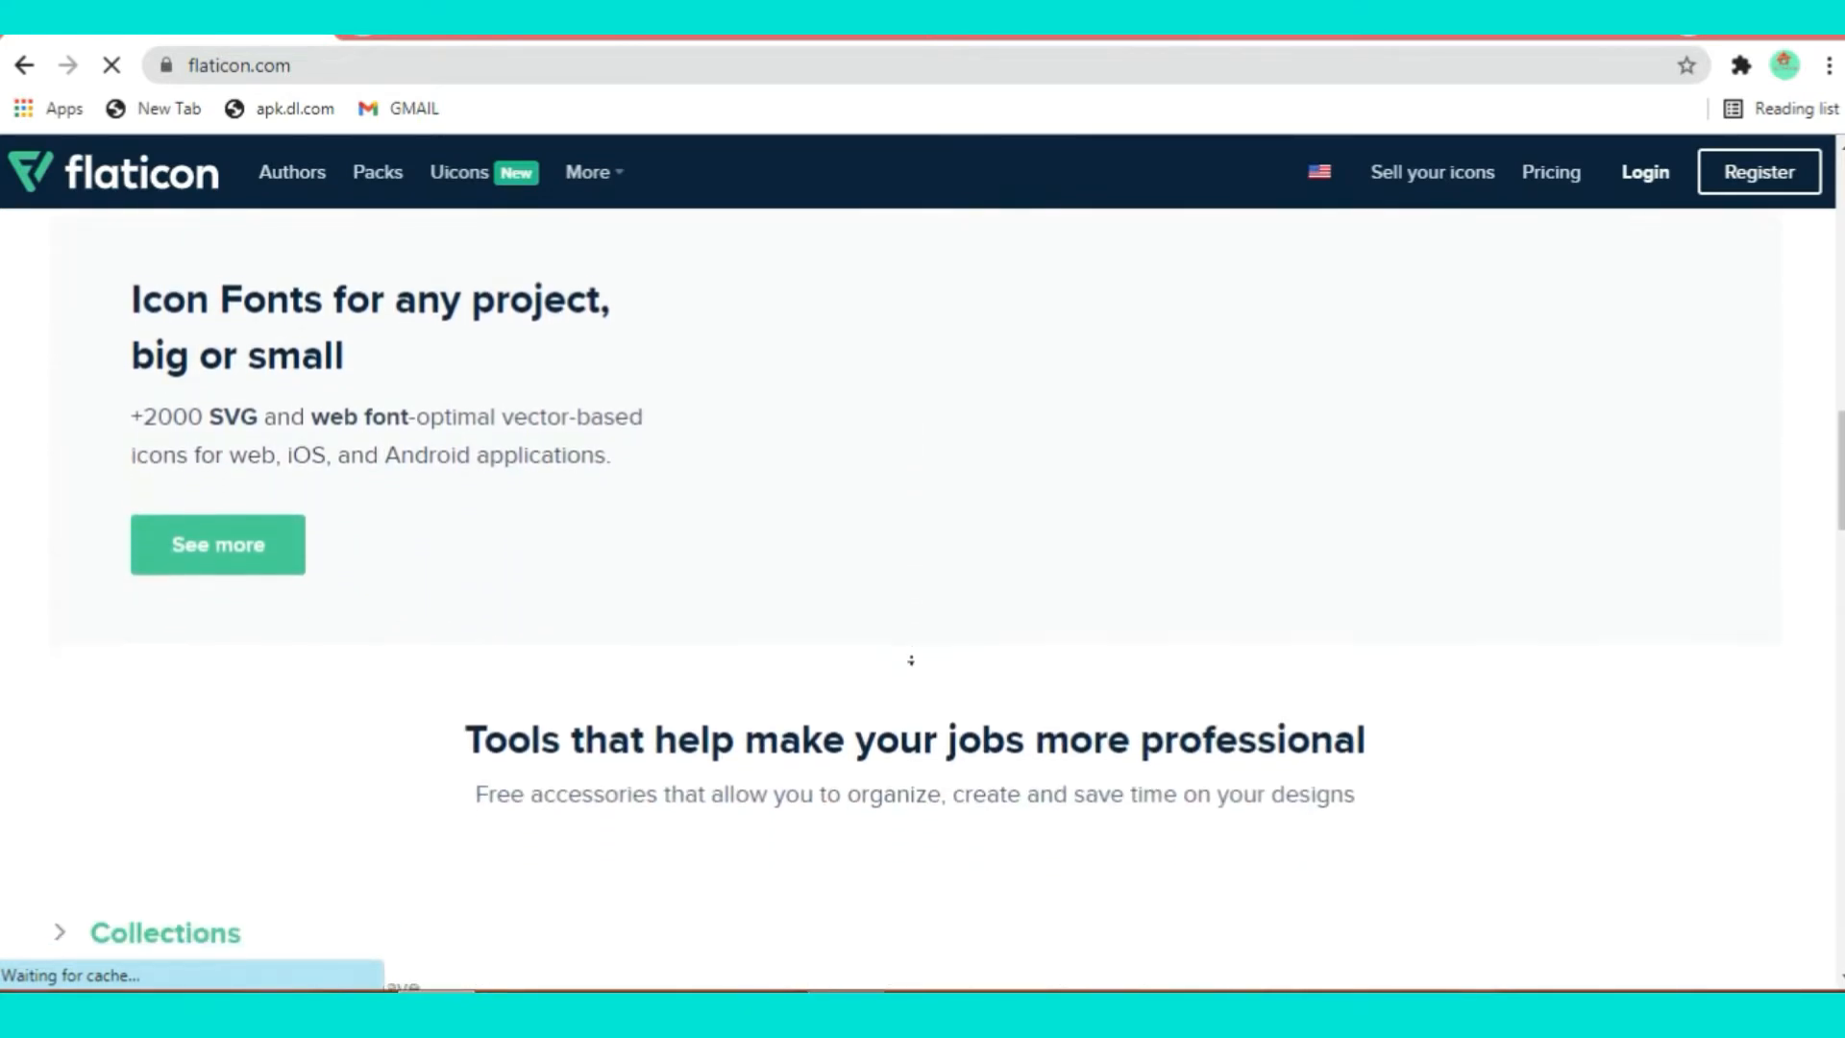
scroll(910, 661, down, 4)
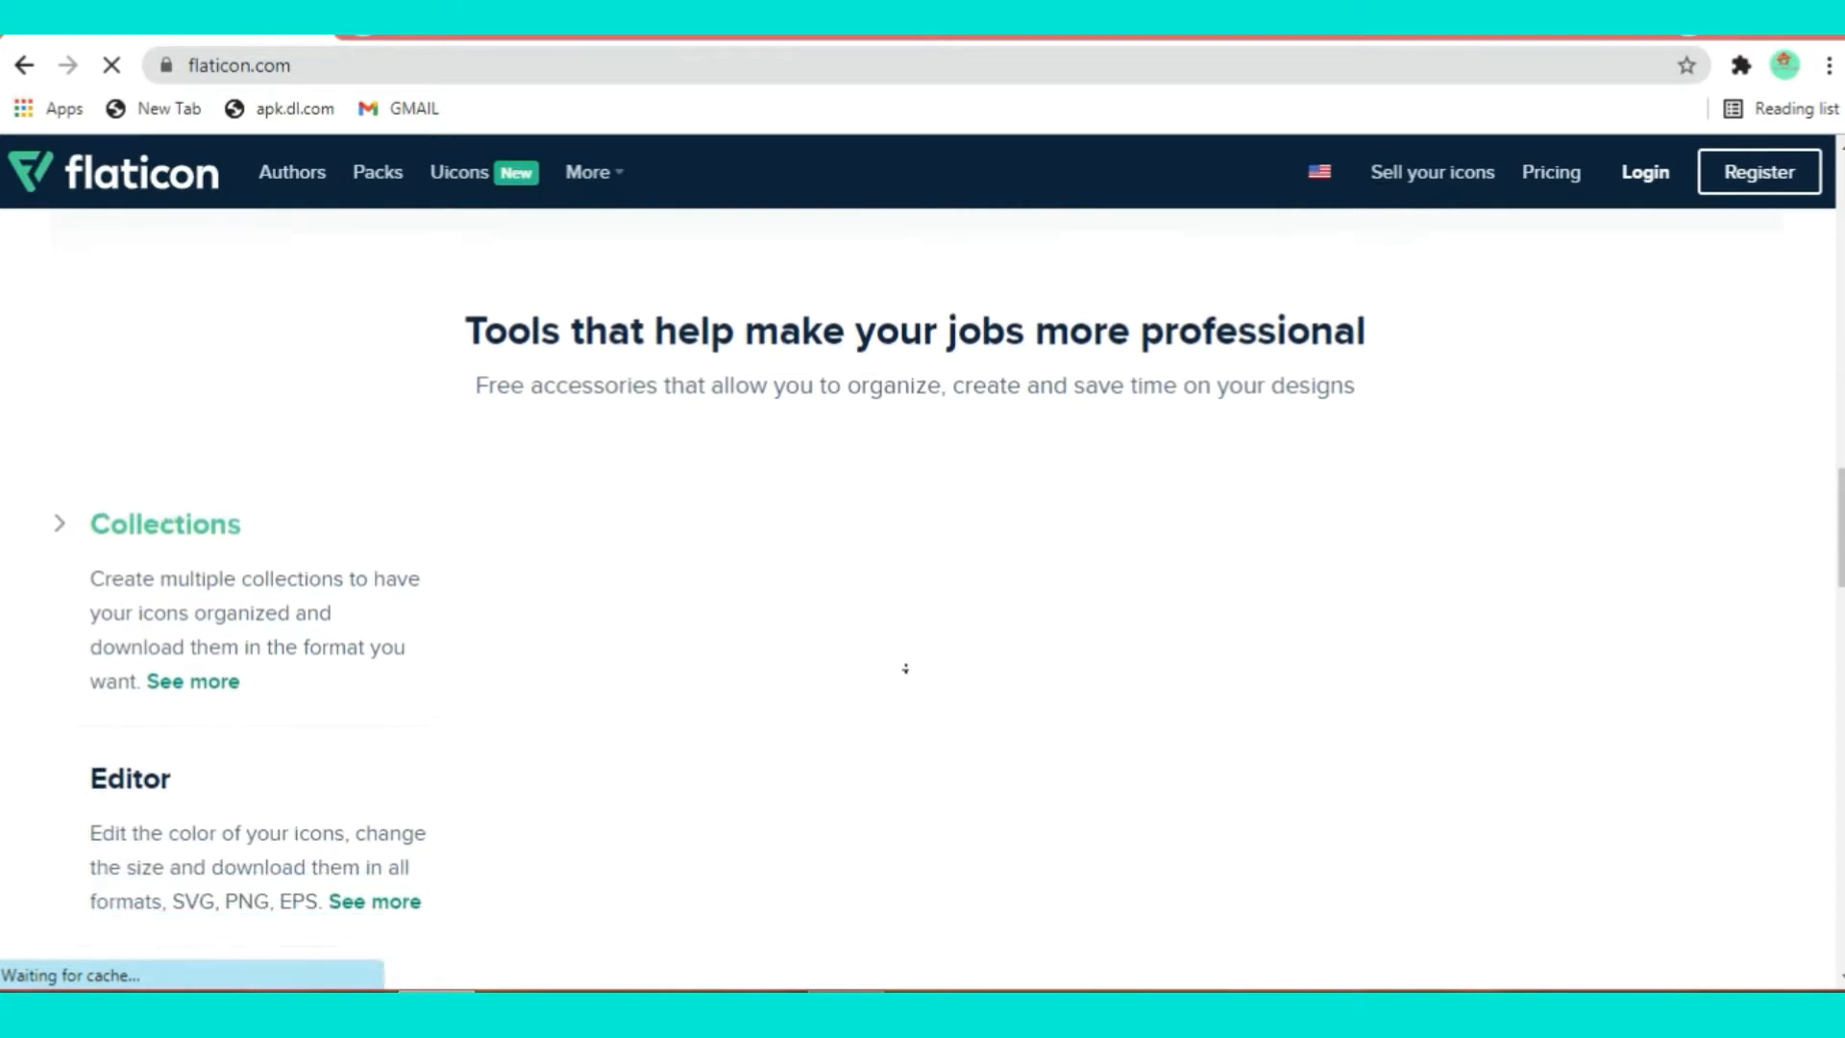
scroll(905, 668, down, 1)
scroll(886, 540, up, 8)
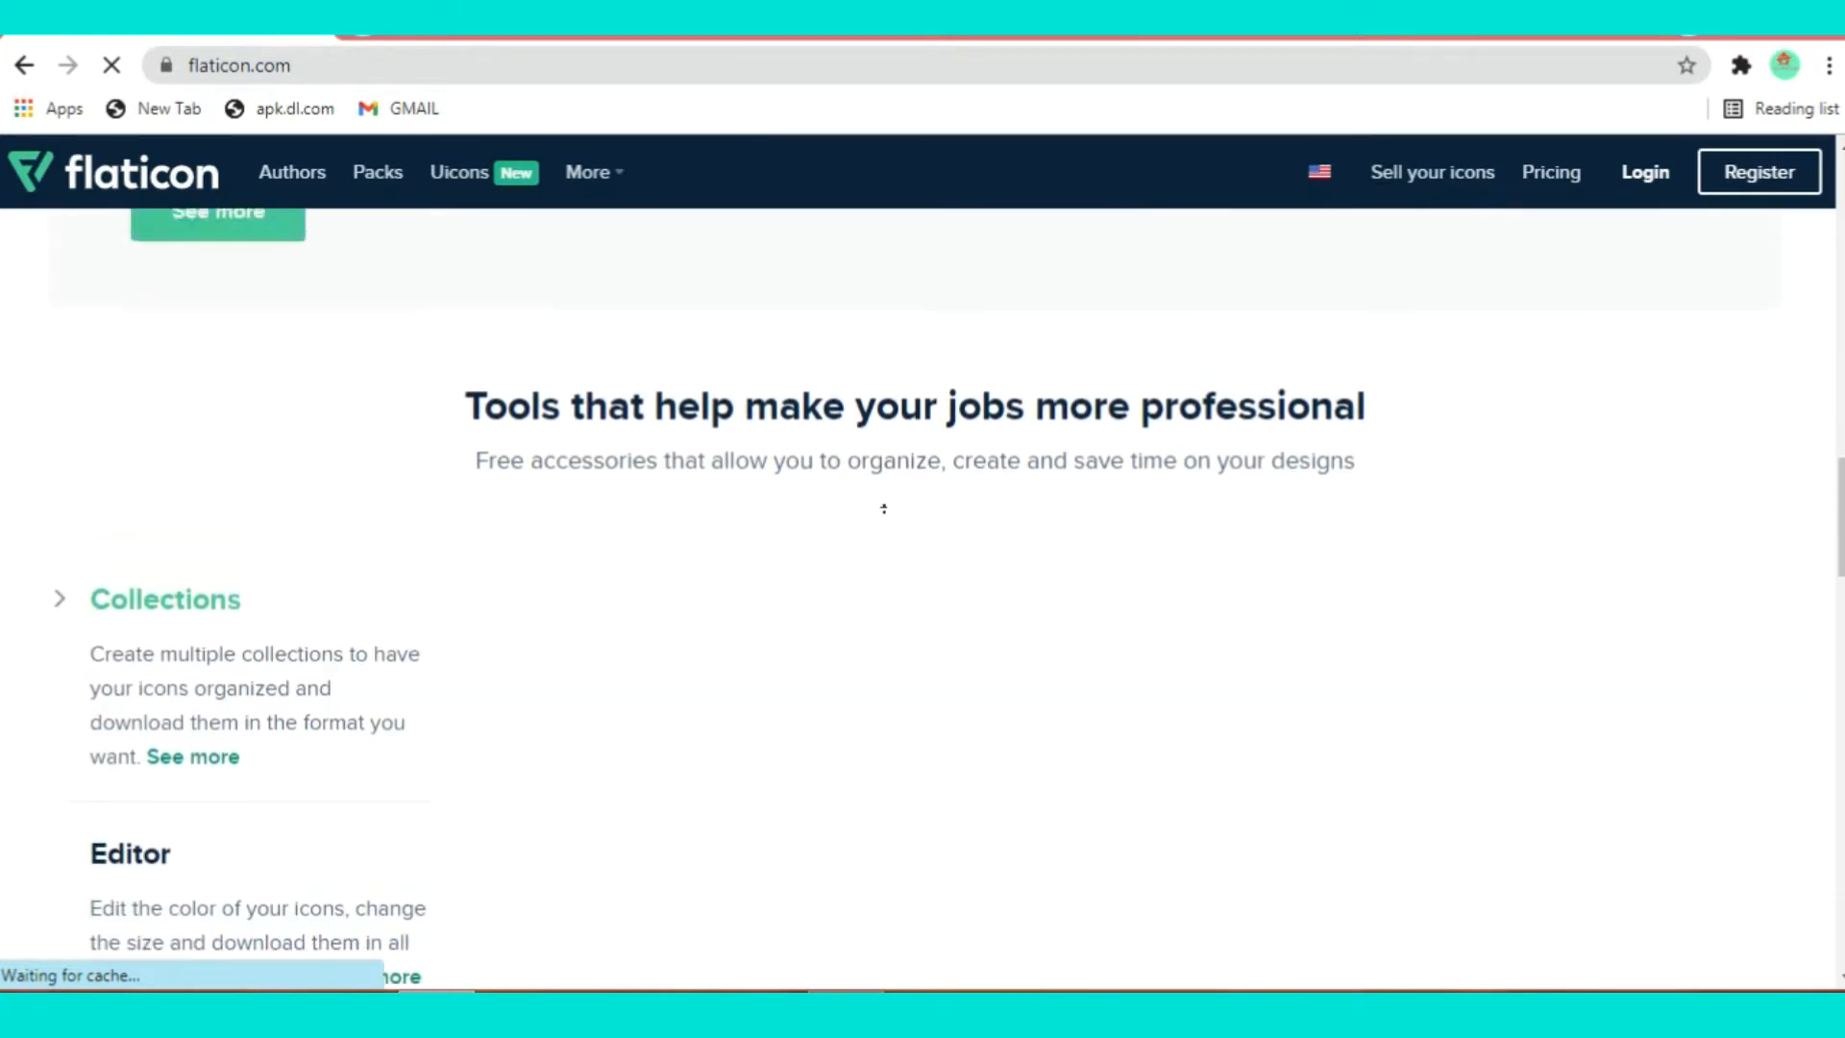
scroll(881, 496, up, 14)
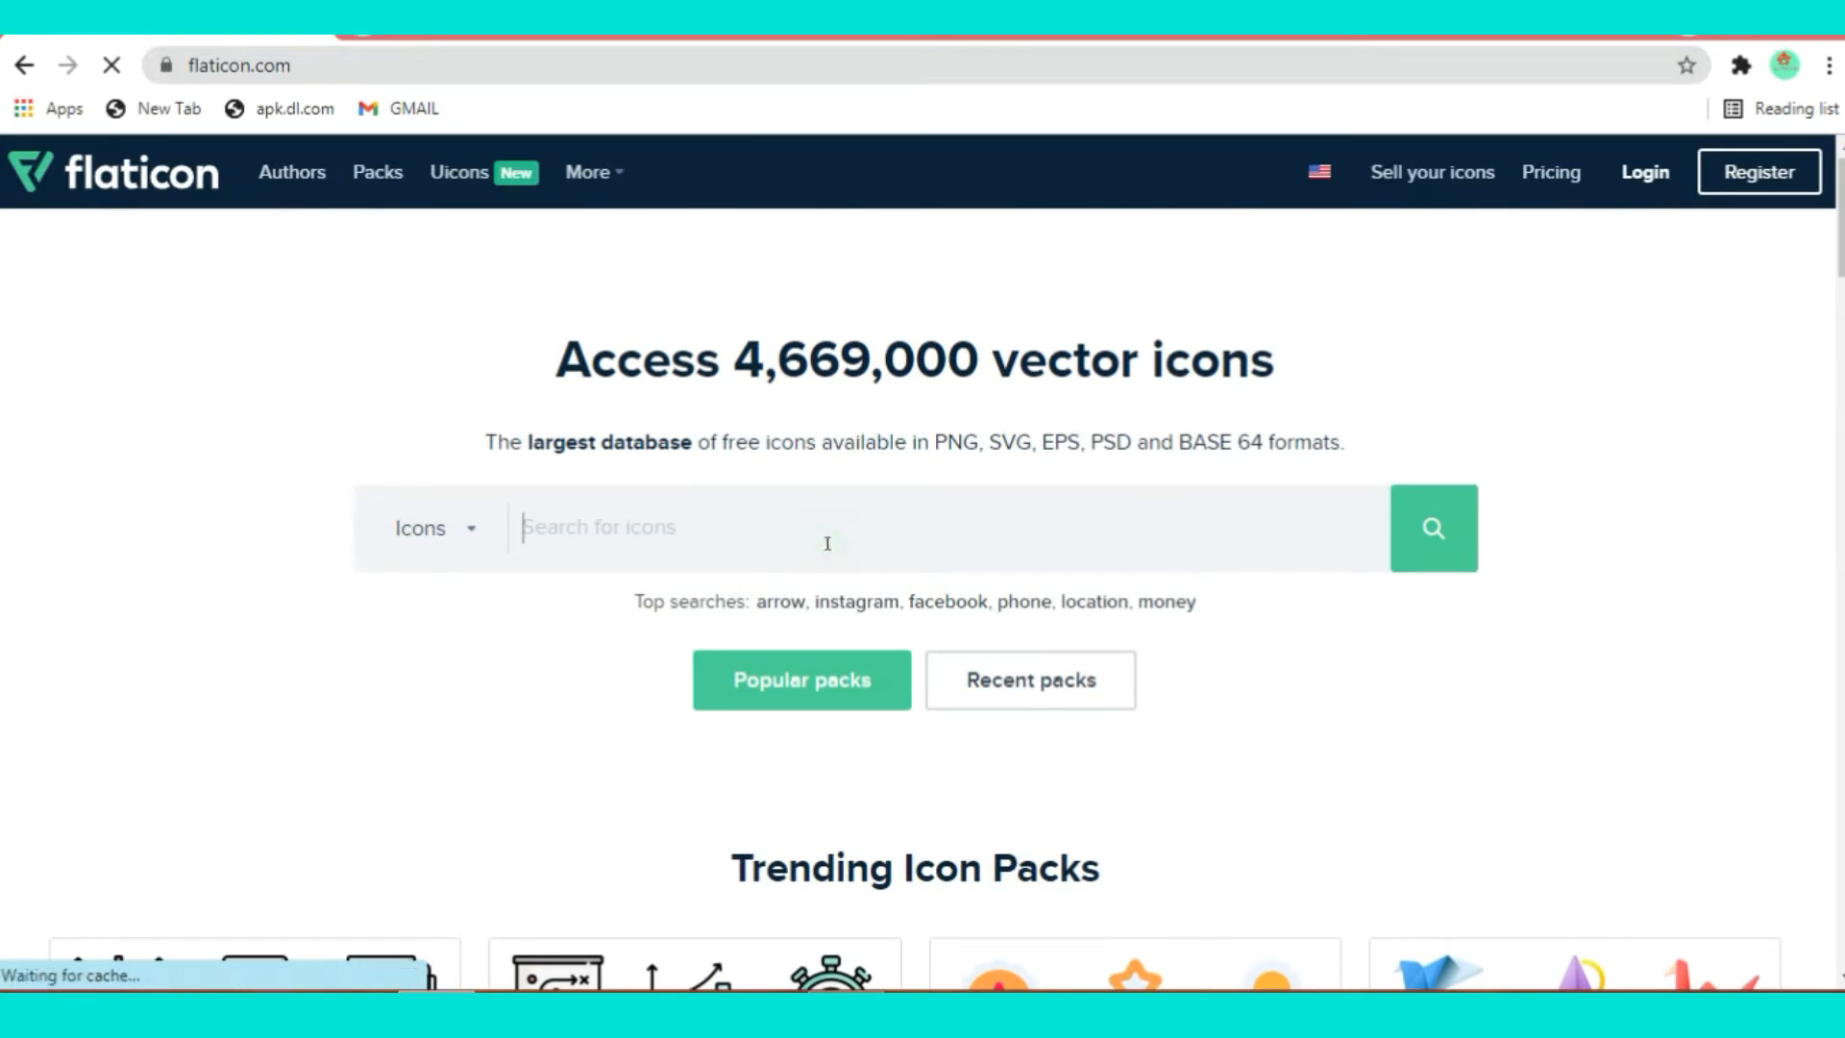
Search Flaticon's icons for "design" and browse the results for a suitable free icon
text(design)
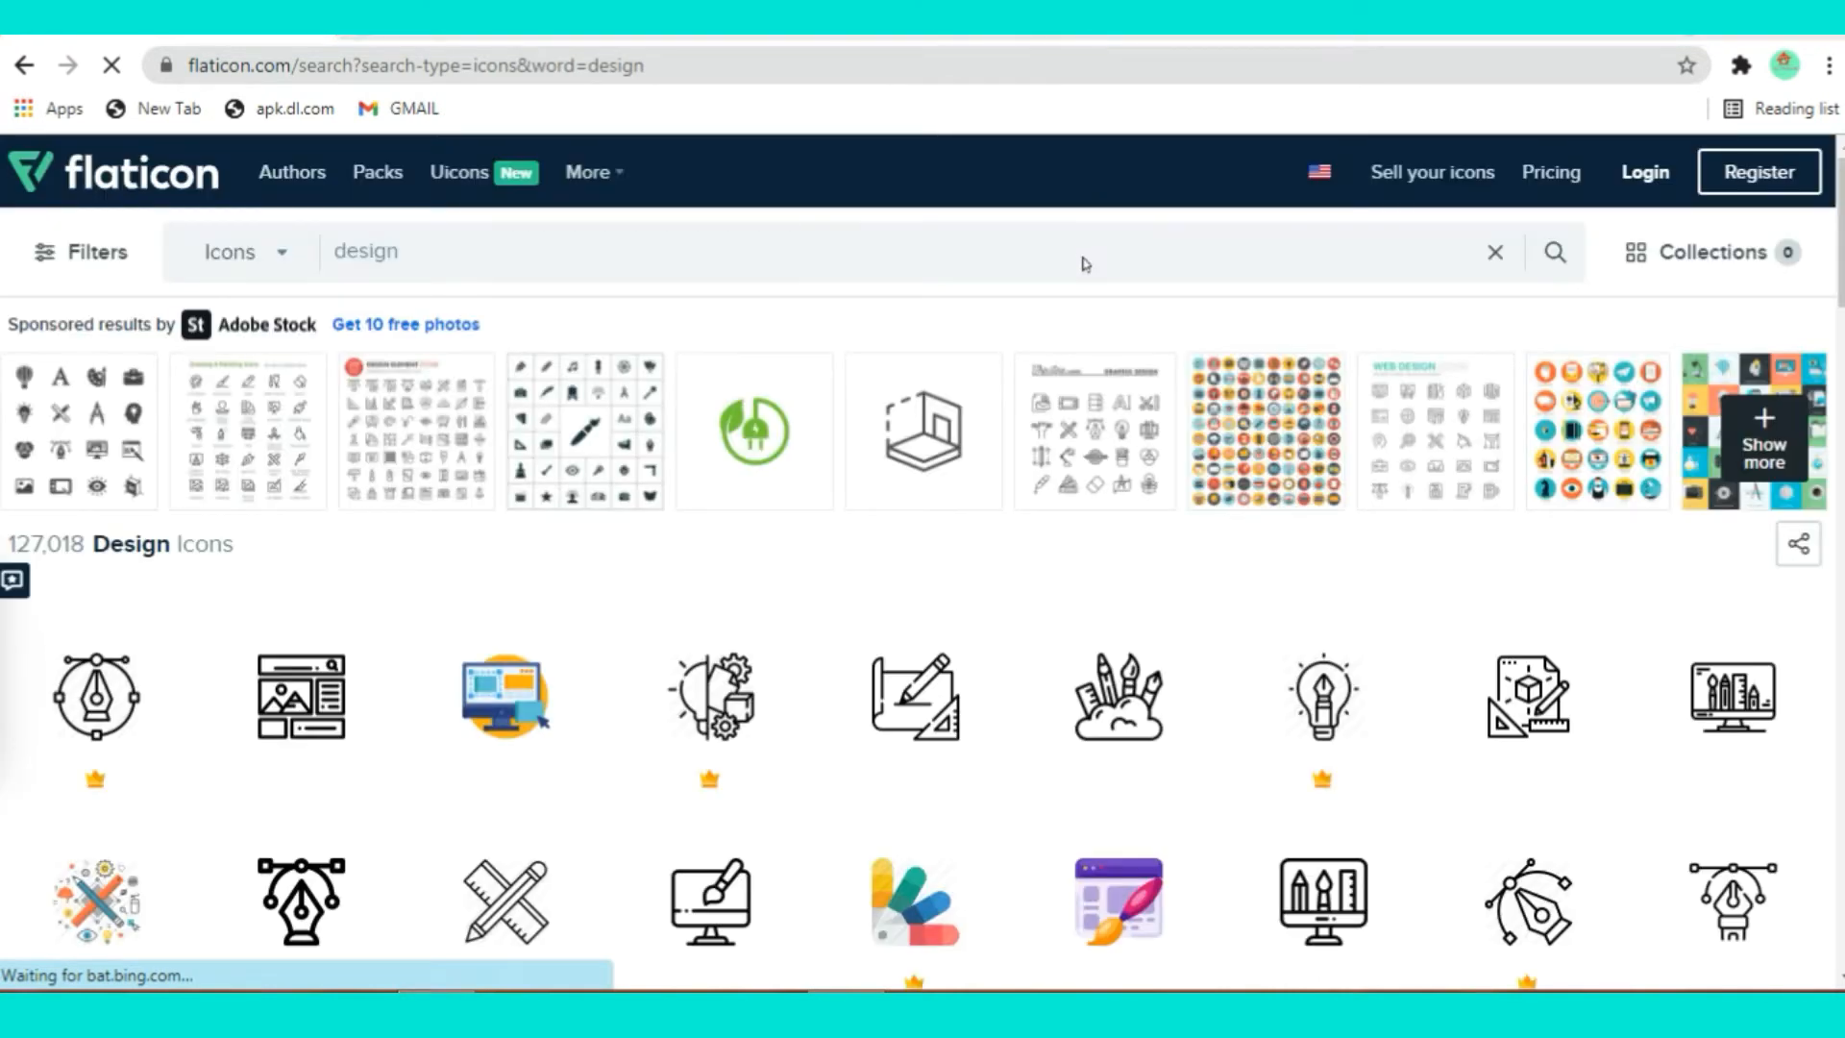
scroll(951, 477, down, 2)
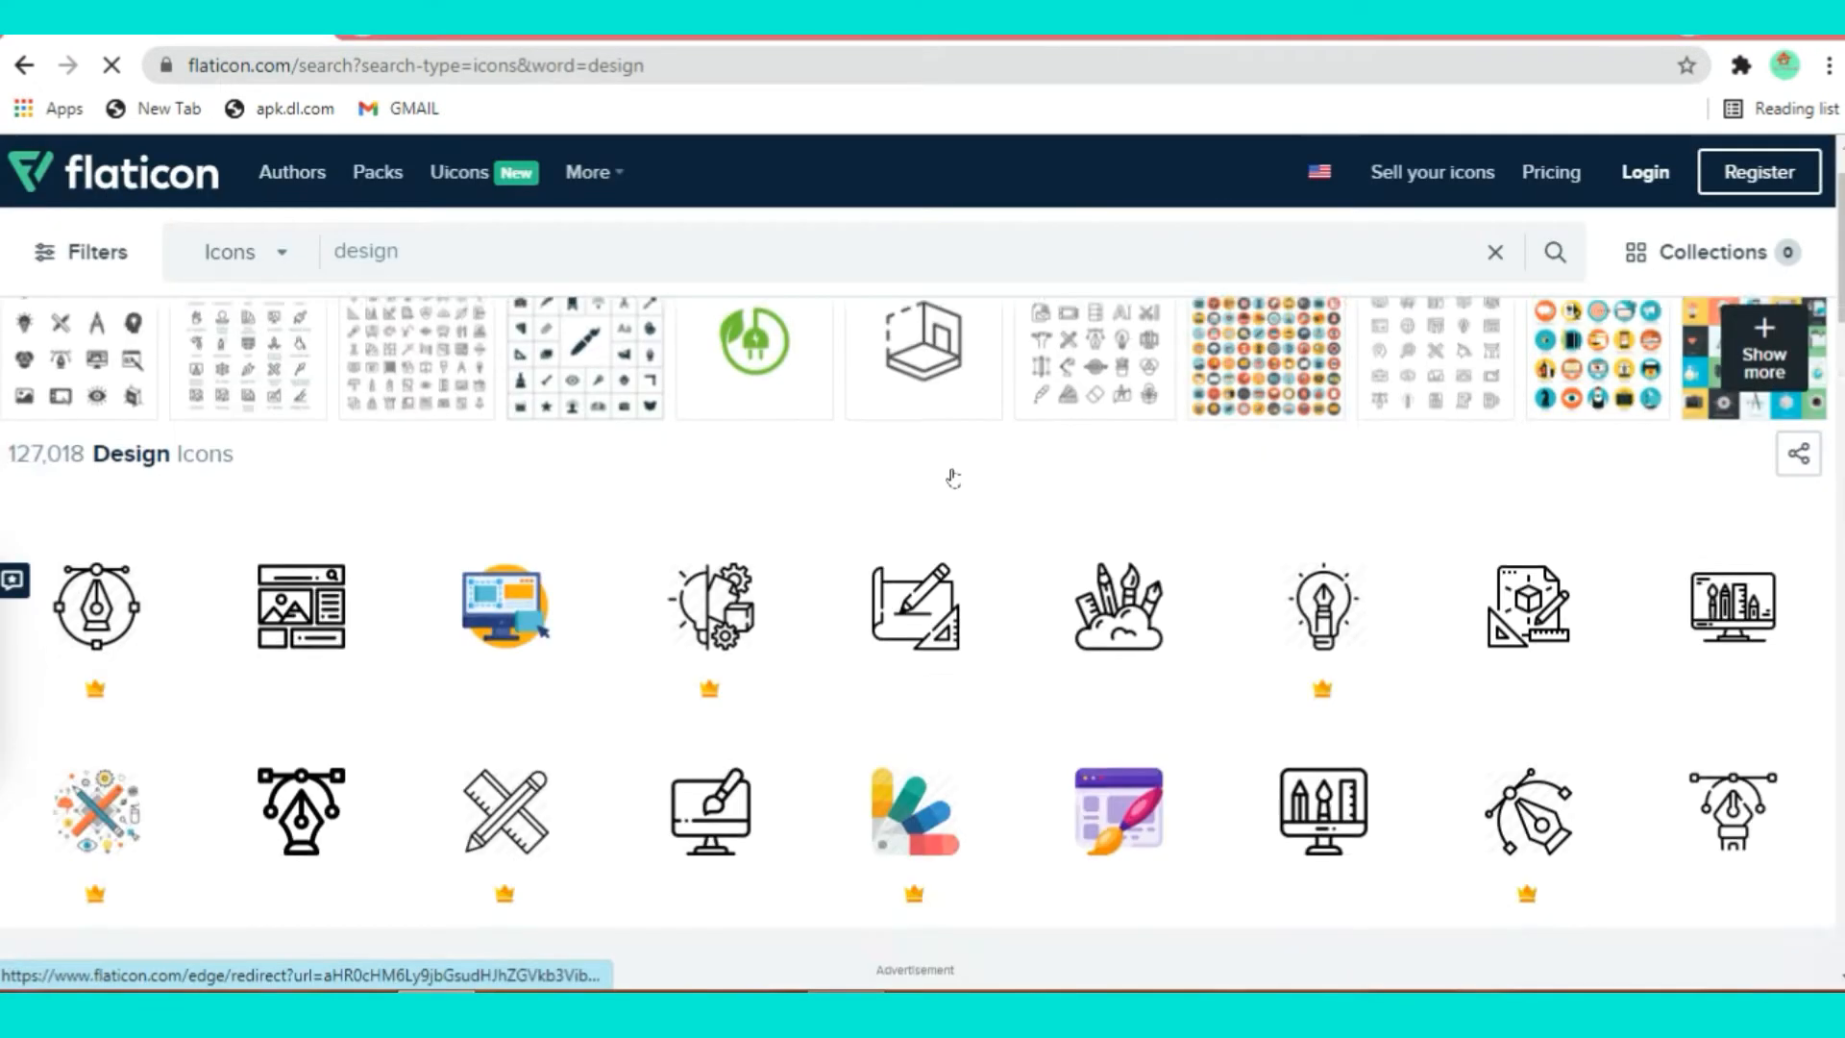
scroll(951, 478, down, 2)
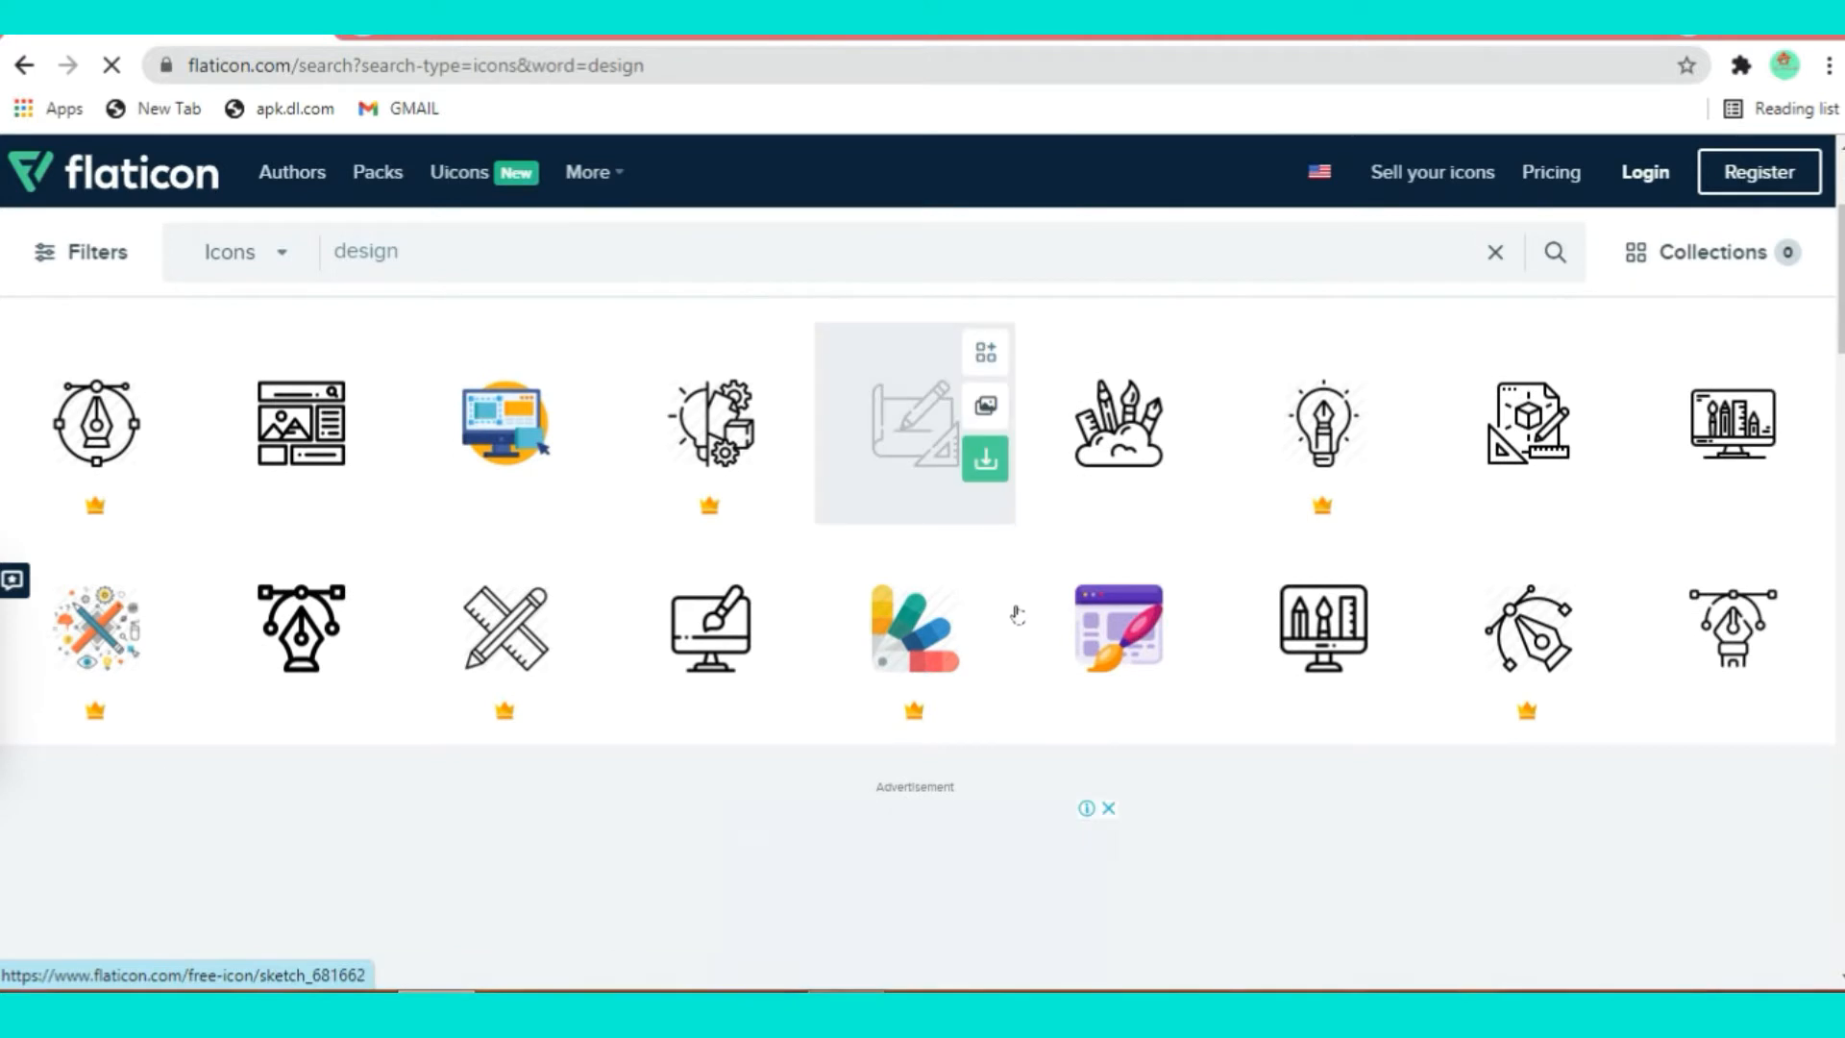
scroll(1018, 749, down, 2)
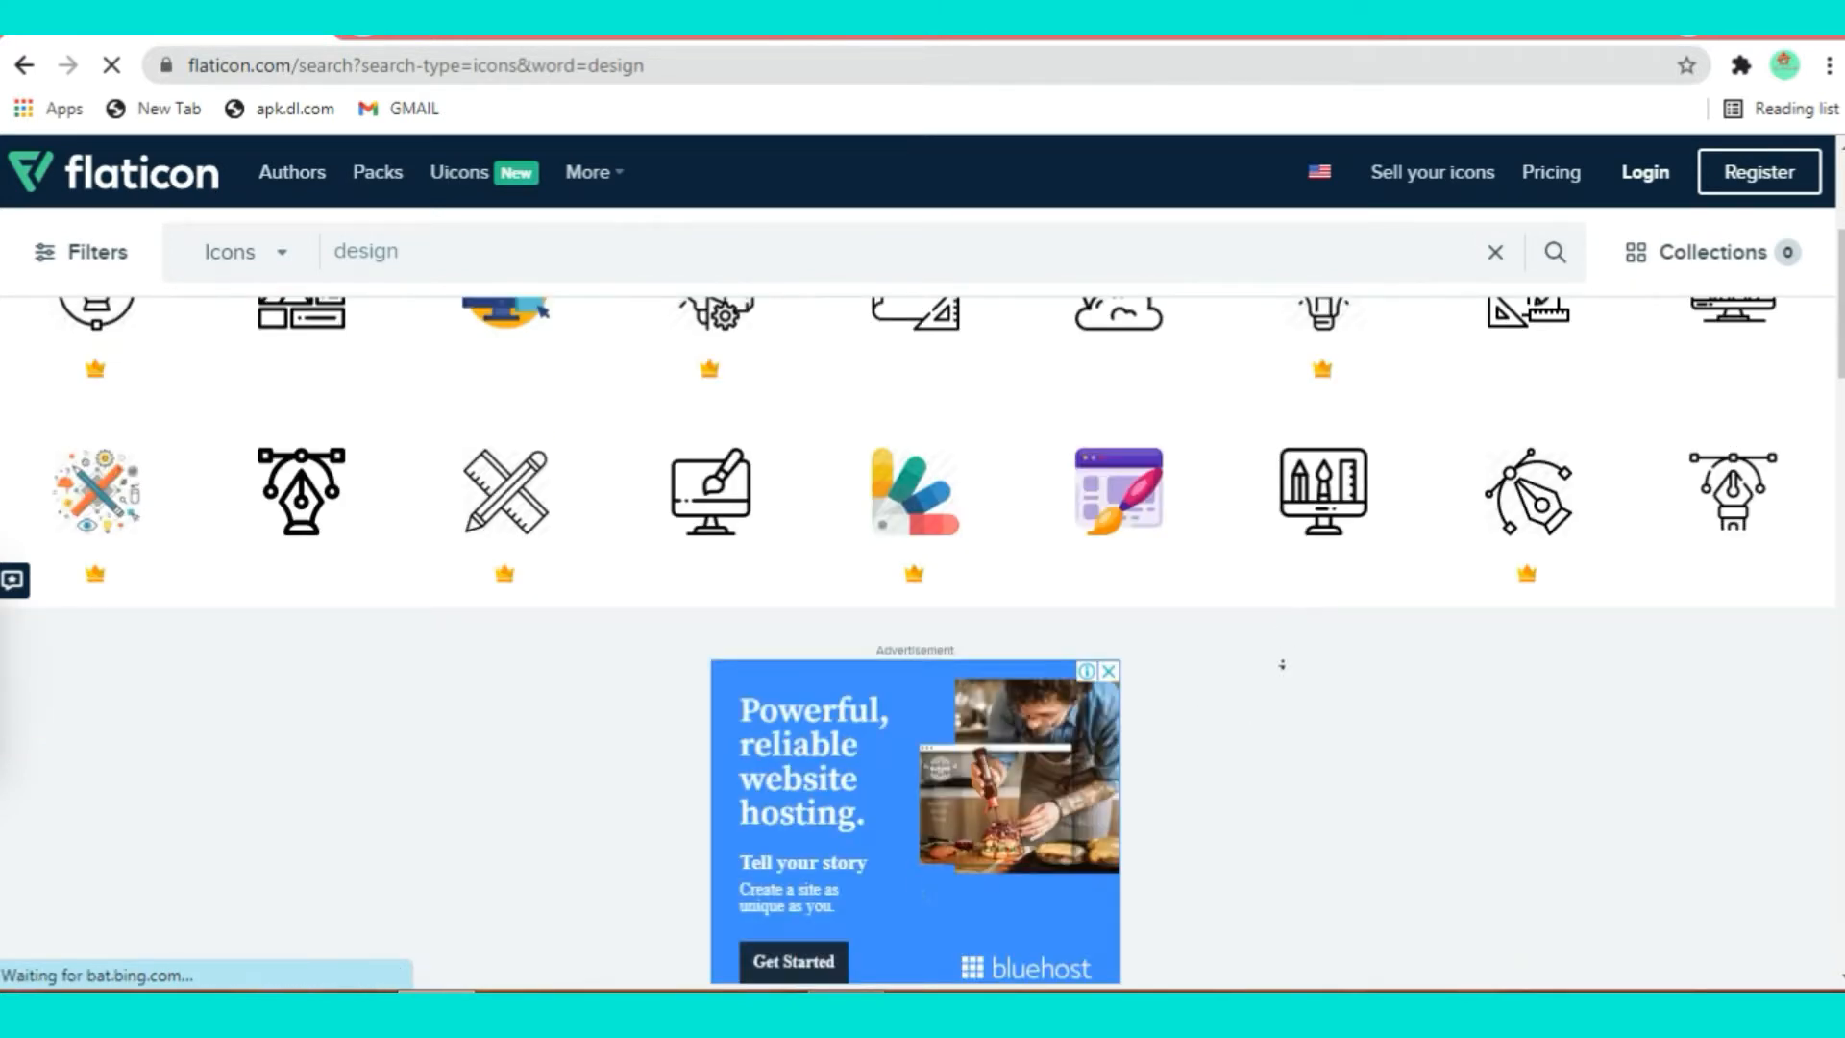
scroll(1282, 681, down, 2)
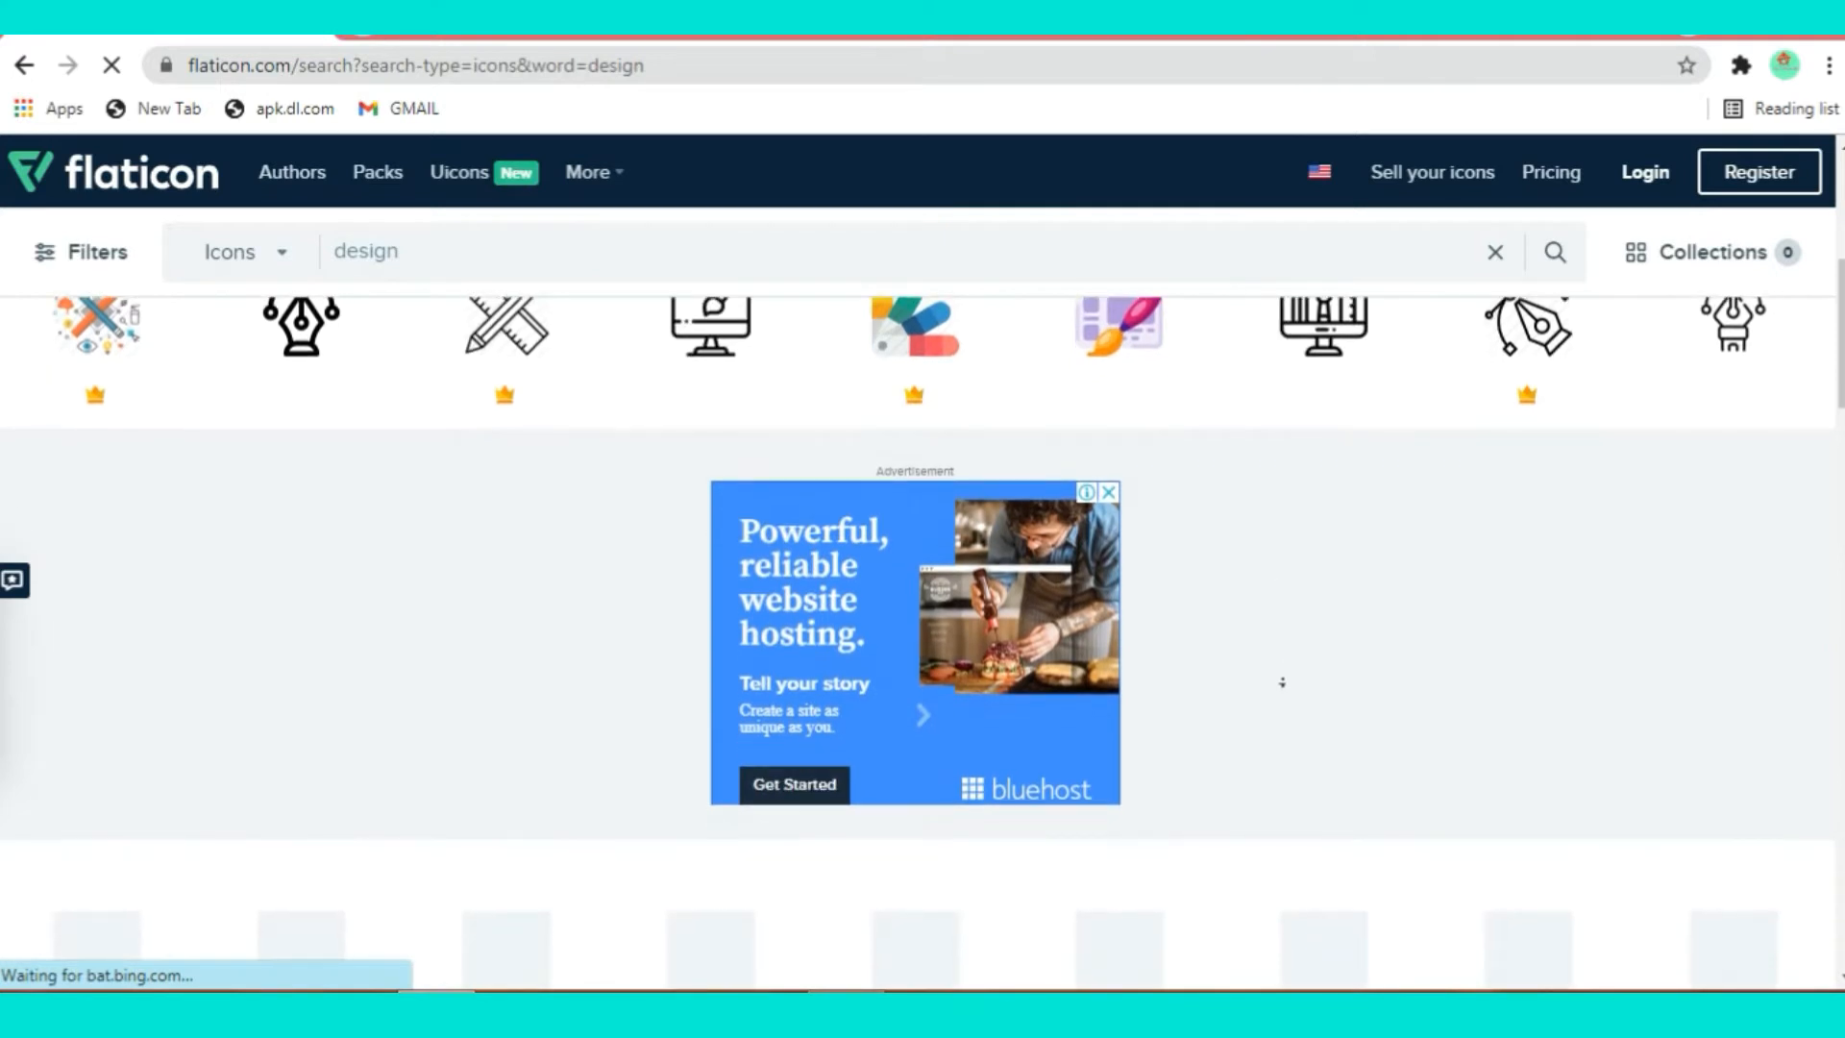
scroll(1282, 681, down, 2)
scroll(1262, 657, down, 2)
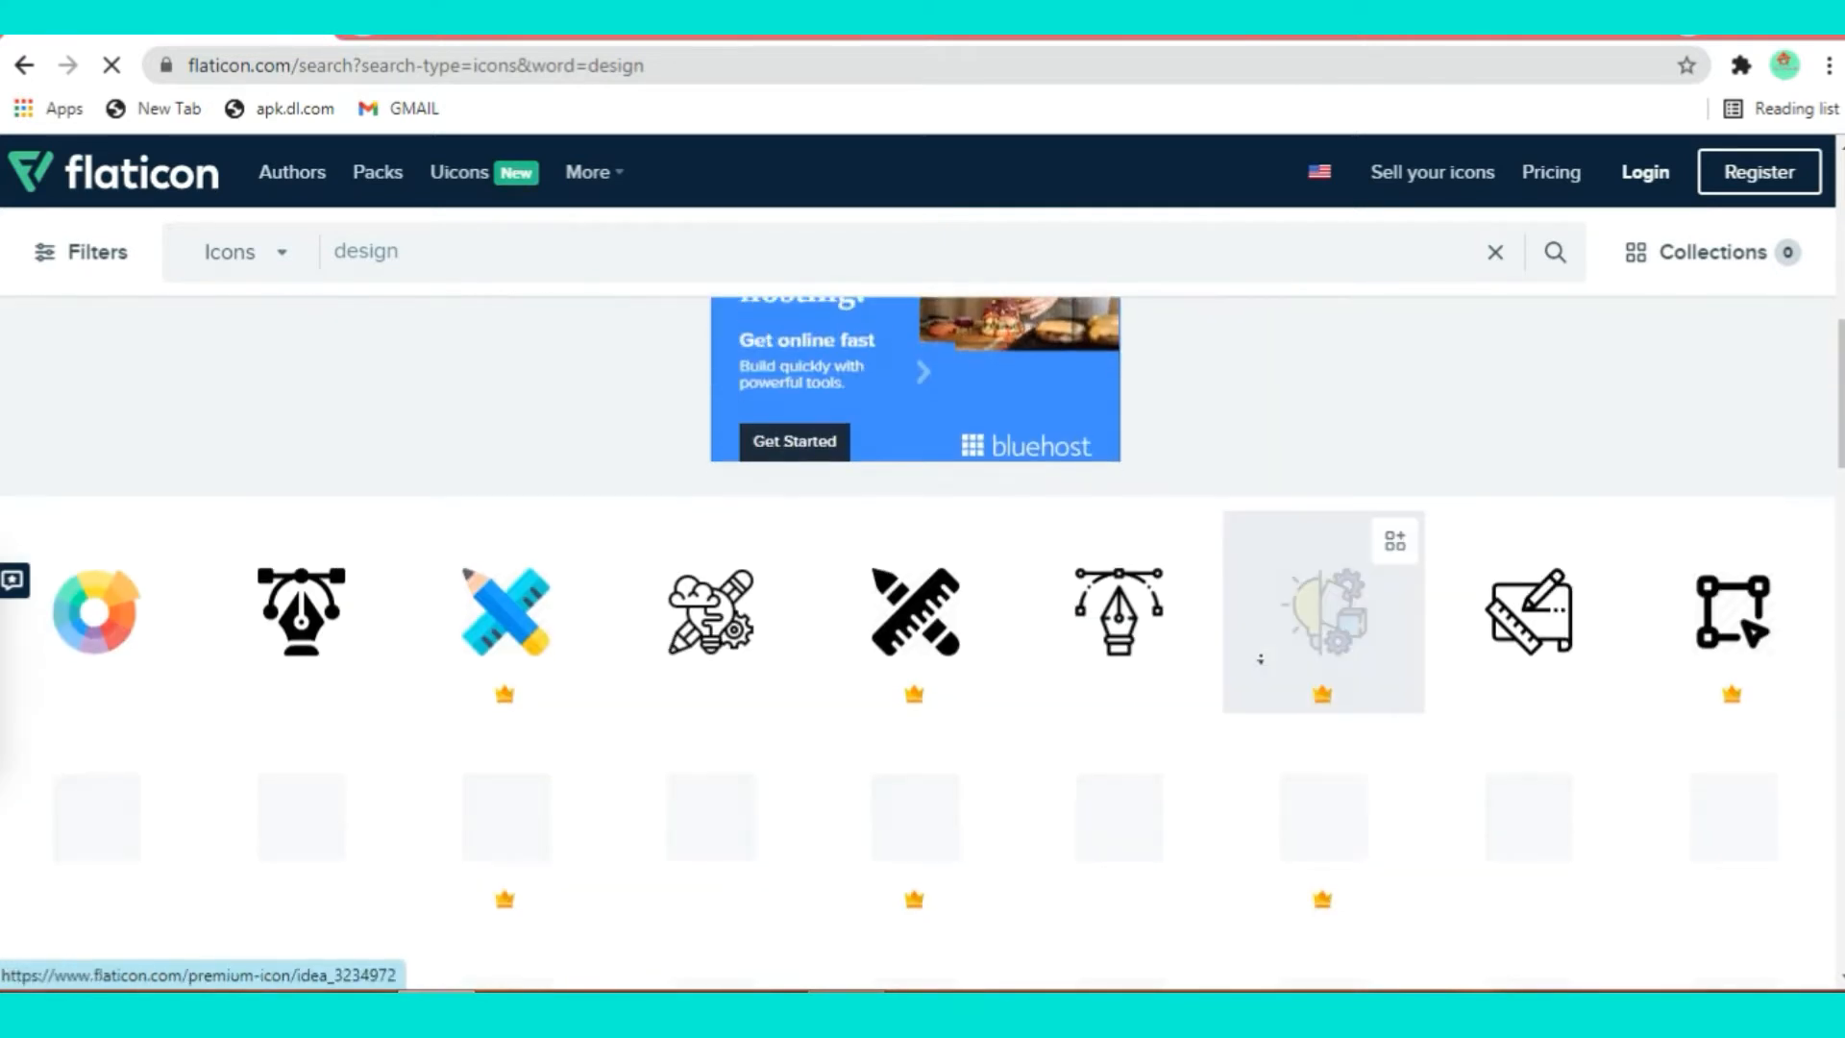
scroll(1260, 659, down, 2)
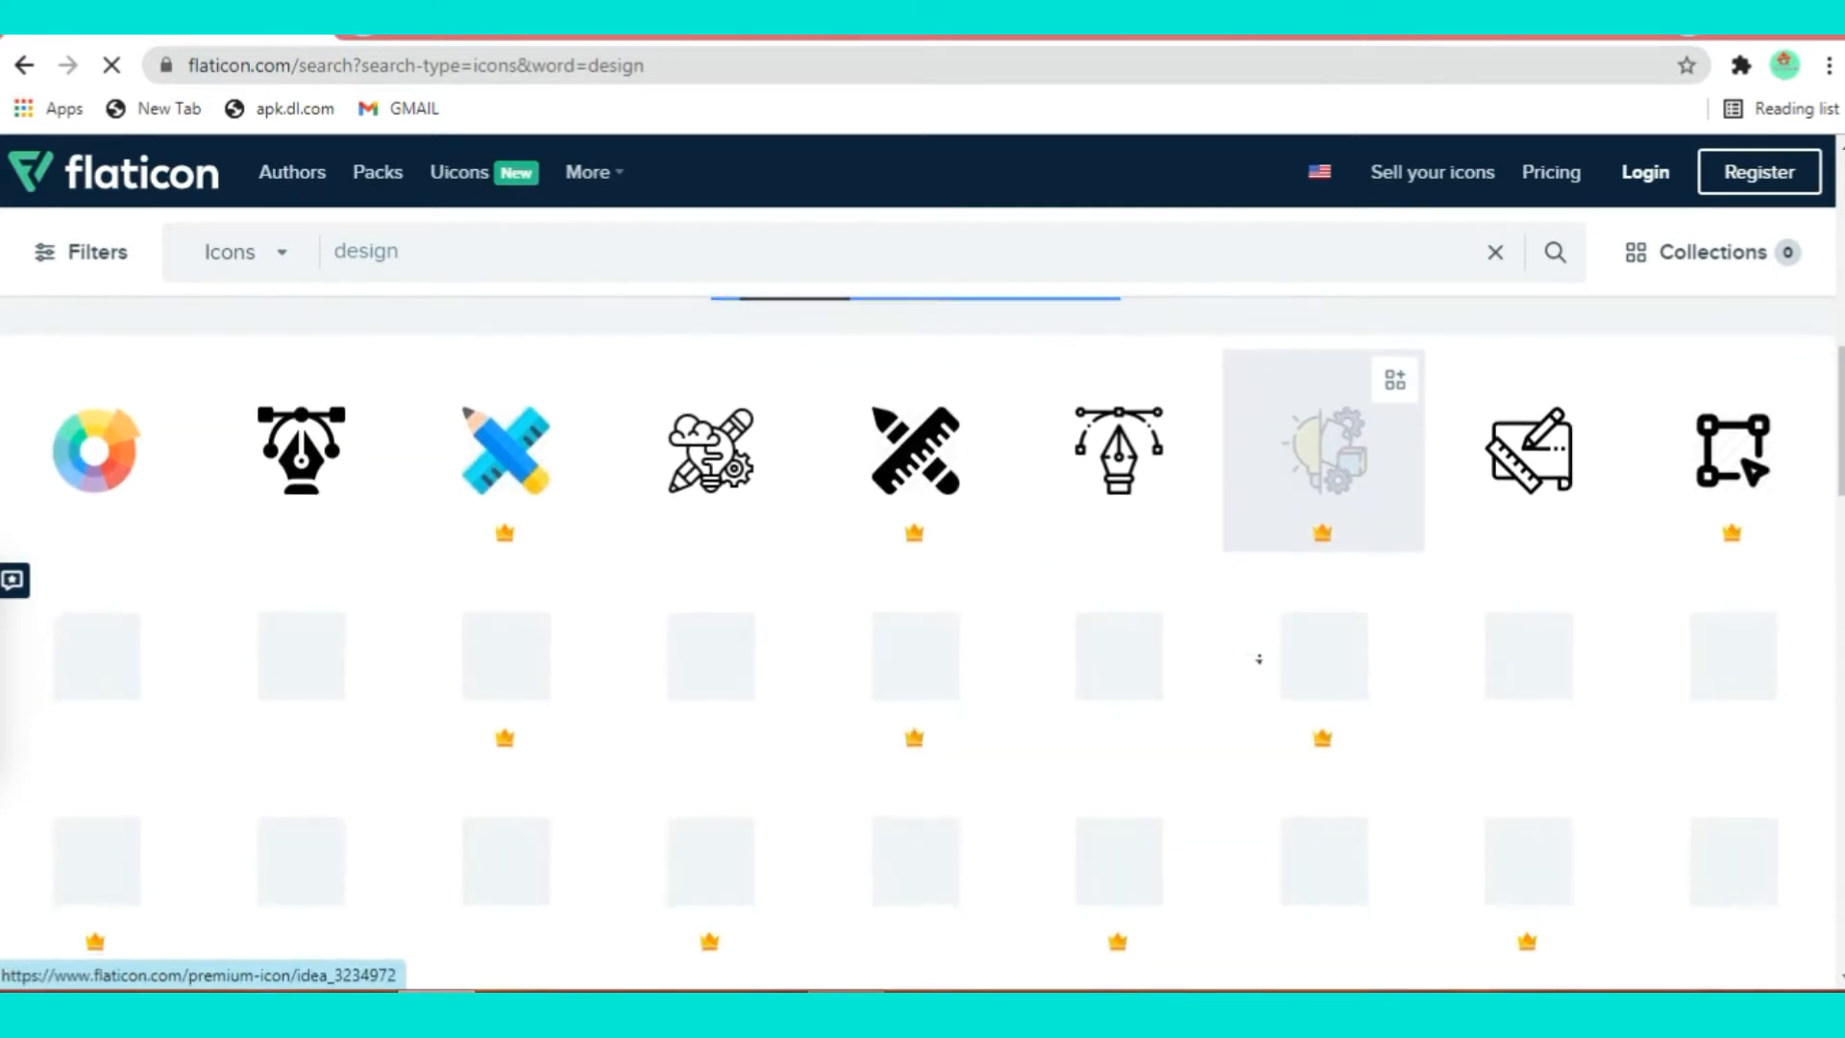
scroll(1260, 659, down, 2)
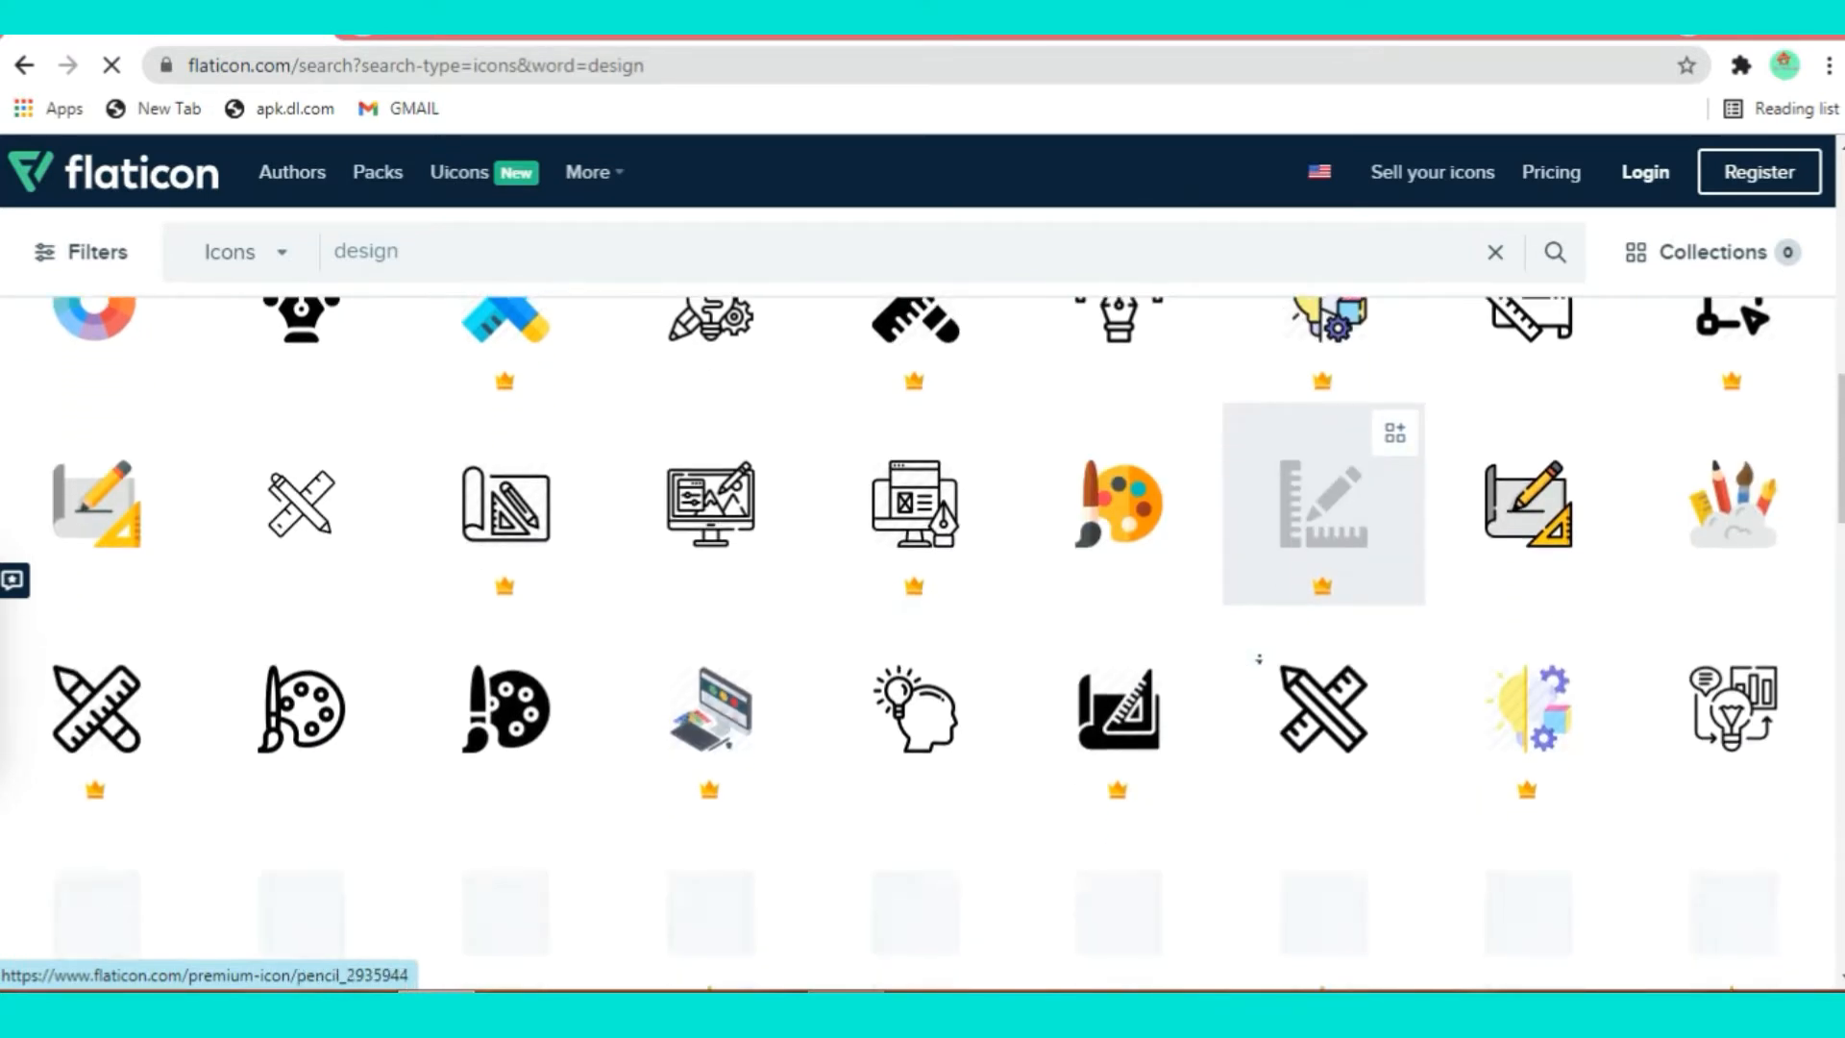
scroll(1259, 660, down, 2)
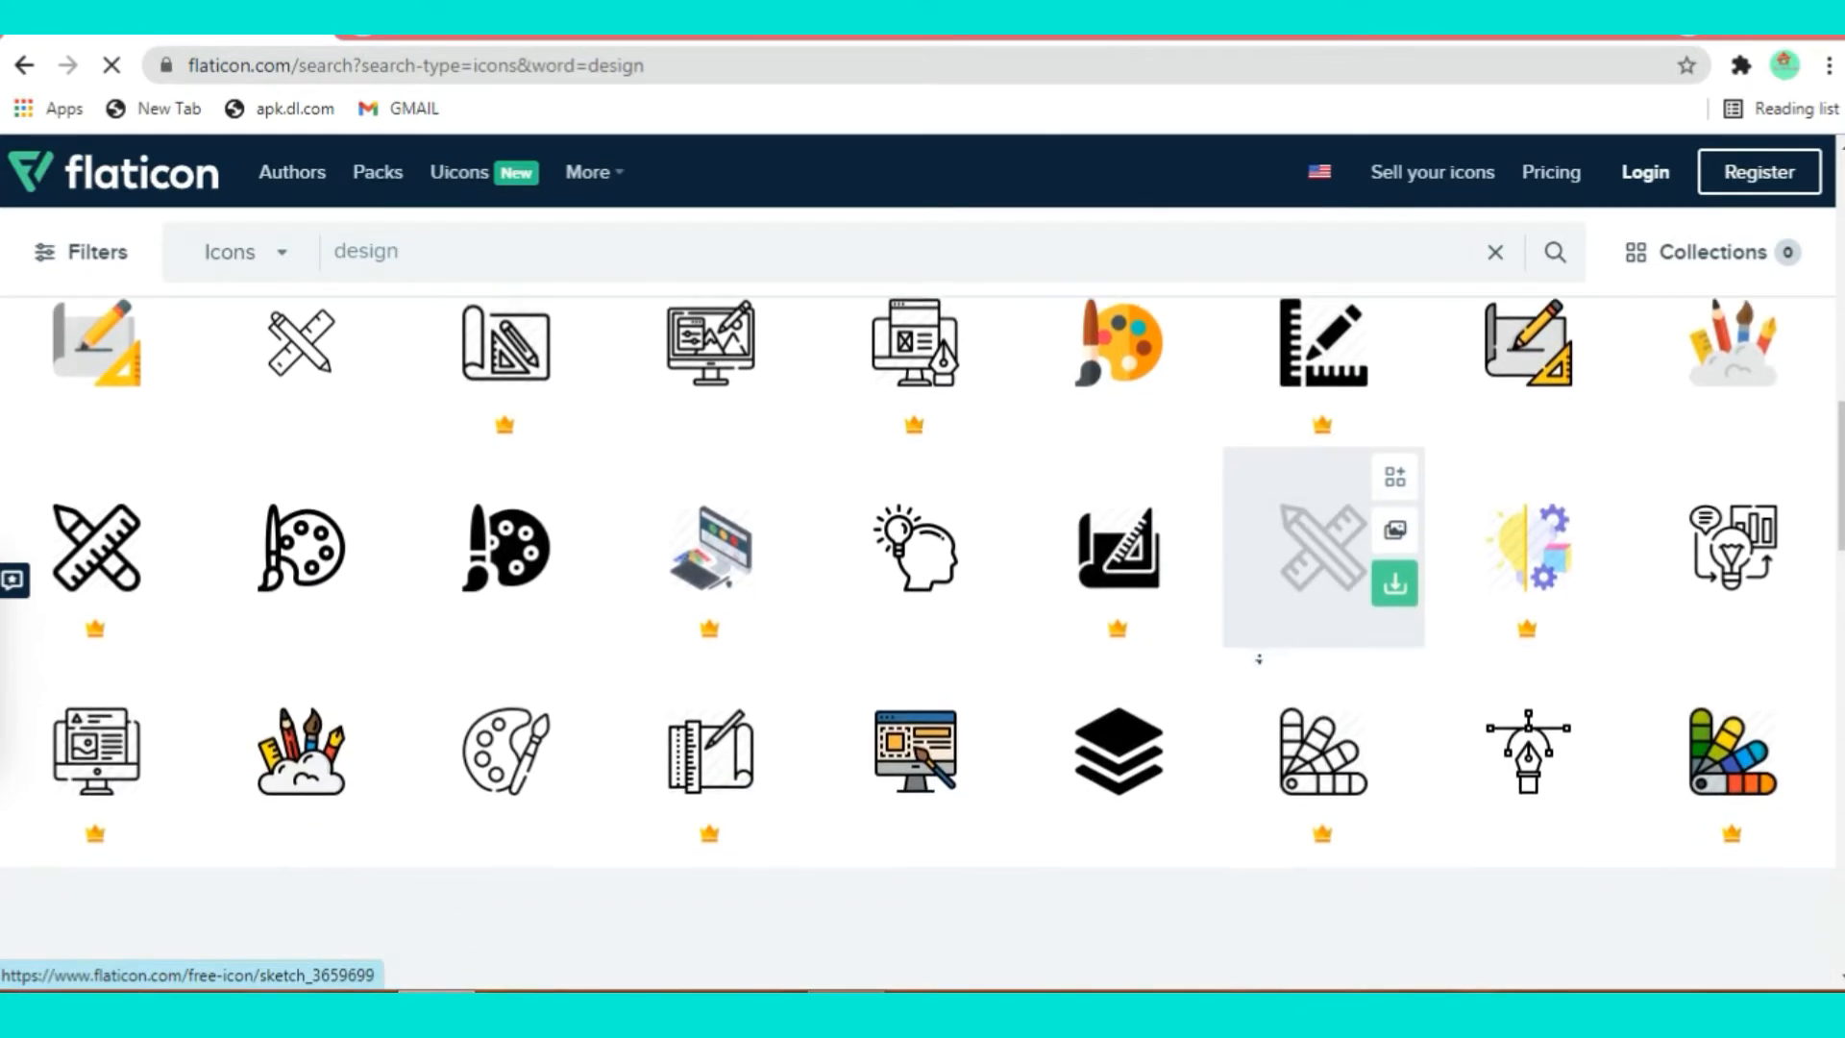
scroll(1259, 659, down, 1)
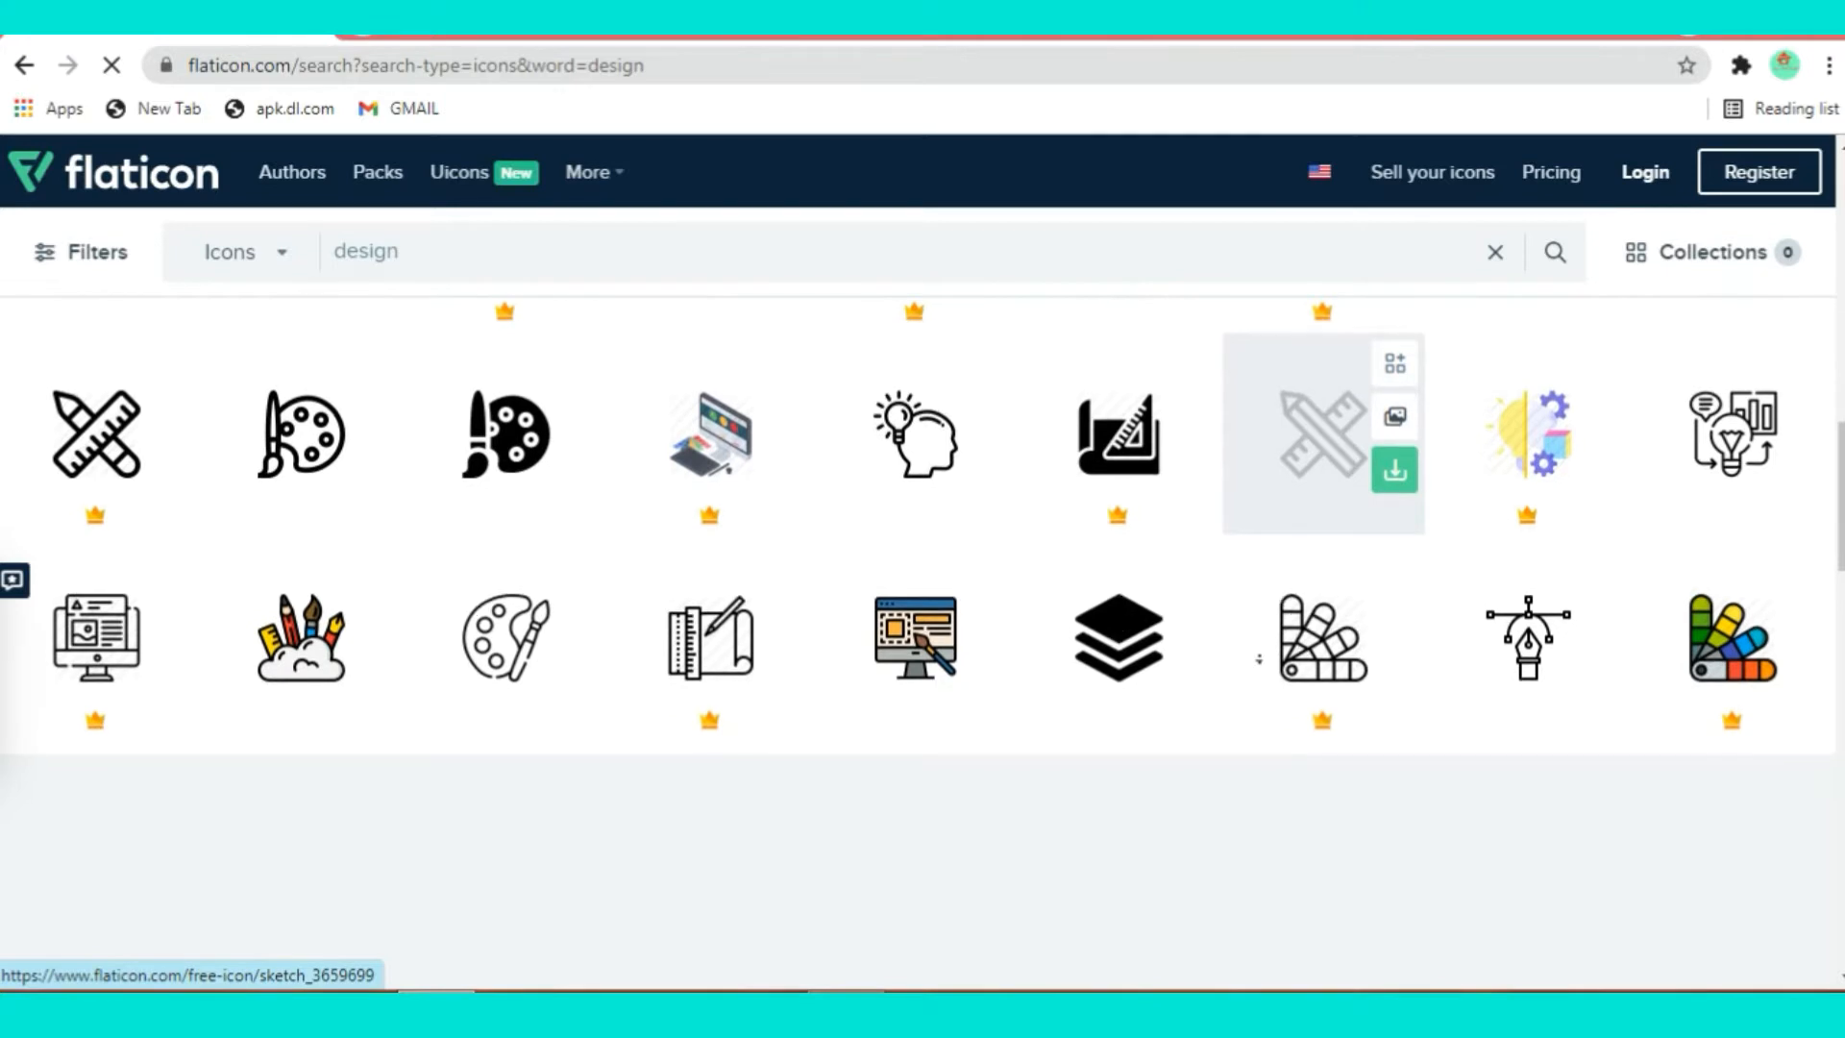
scroll(1238, 668, down, 1)
scroll(1230, 646, down, 1)
scroll(1124, 572, up, 1)
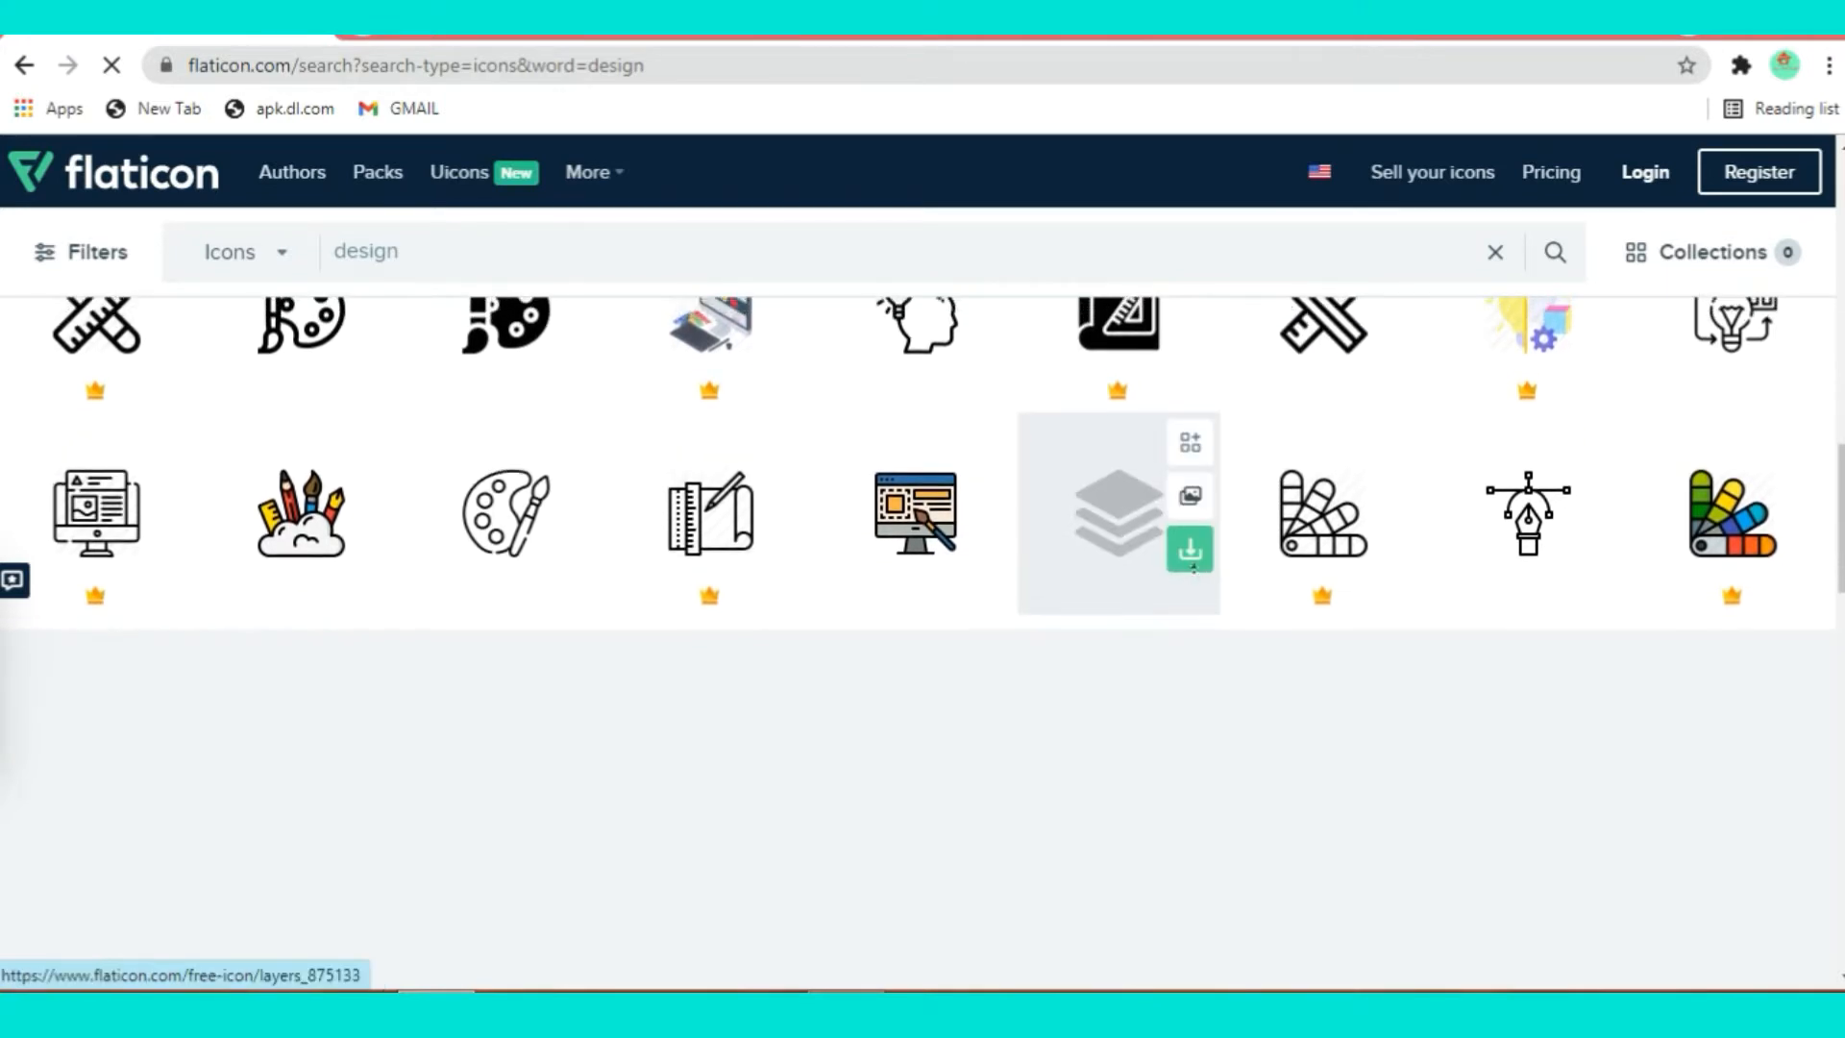
scroll(1058, 571, up, 4)
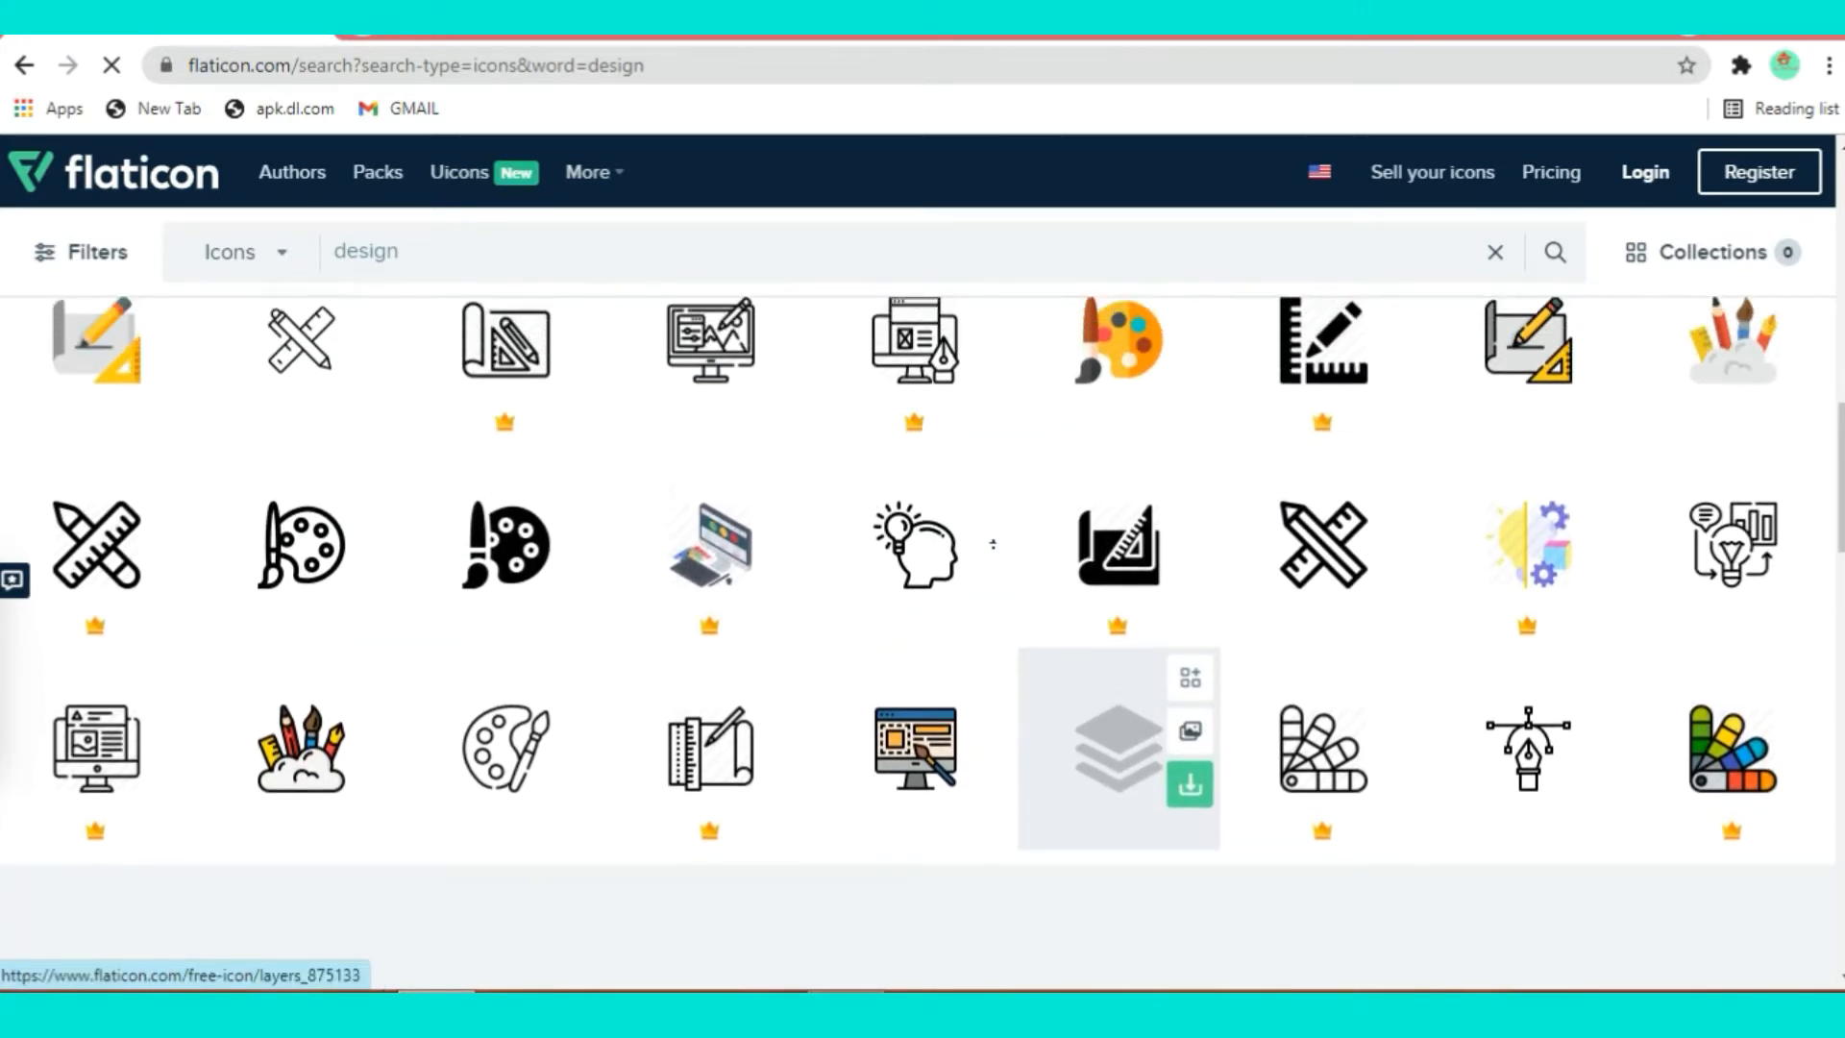
scroll(993, 541, up, 3)
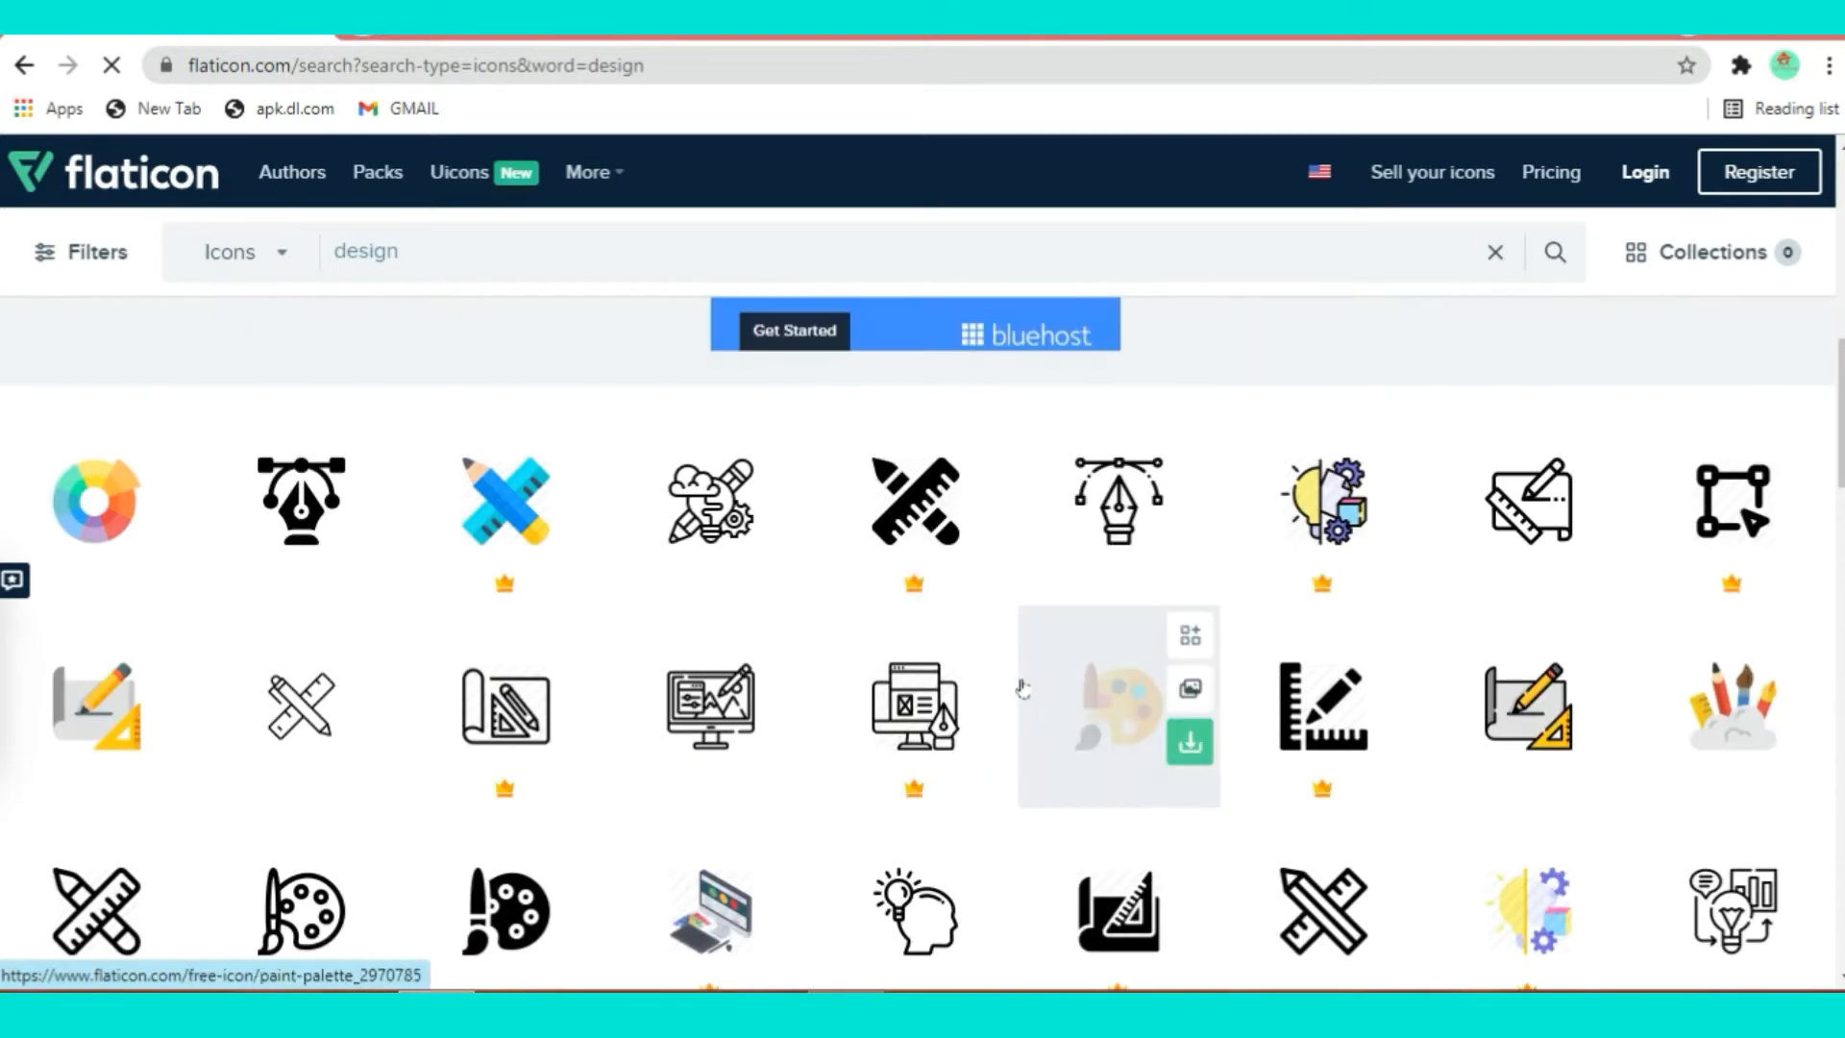
scroll(928, 850, down, 2)
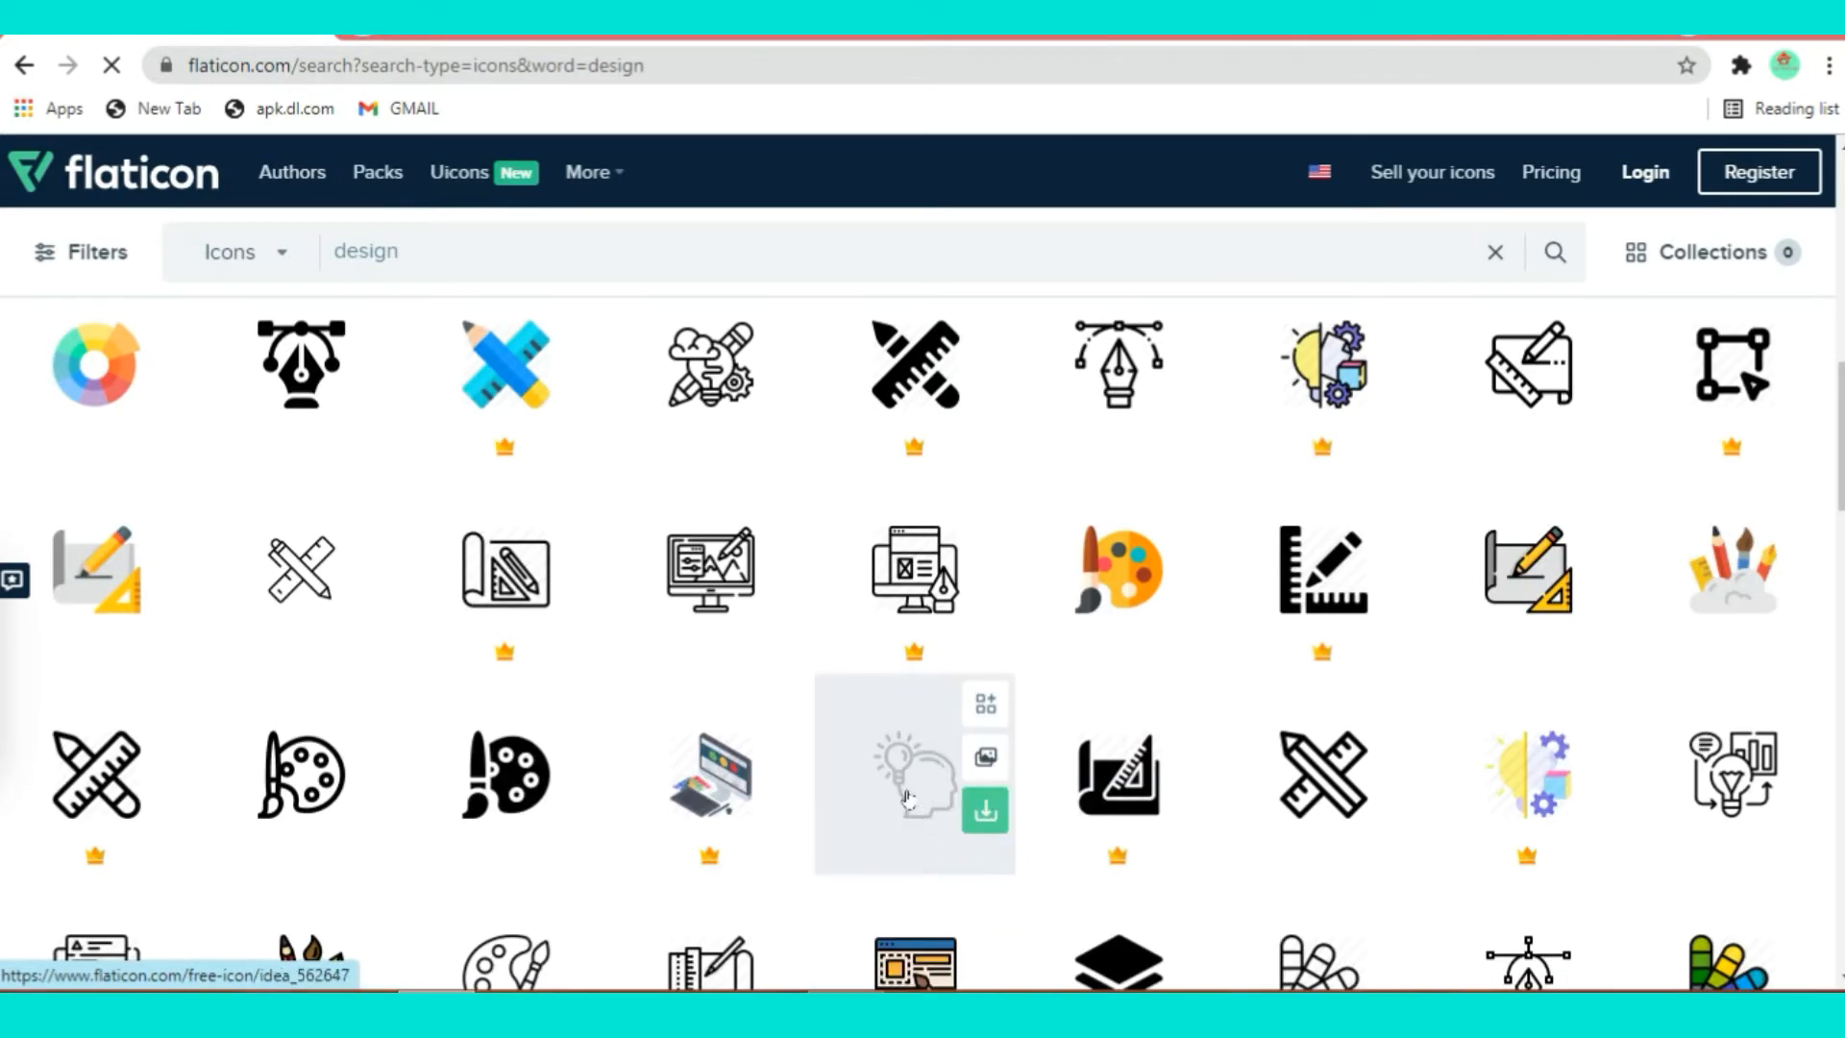
Open the idea icon of a head with a light bulb, choose its Color Omission variant and download it free as a 512px PNG
click(902, 790)
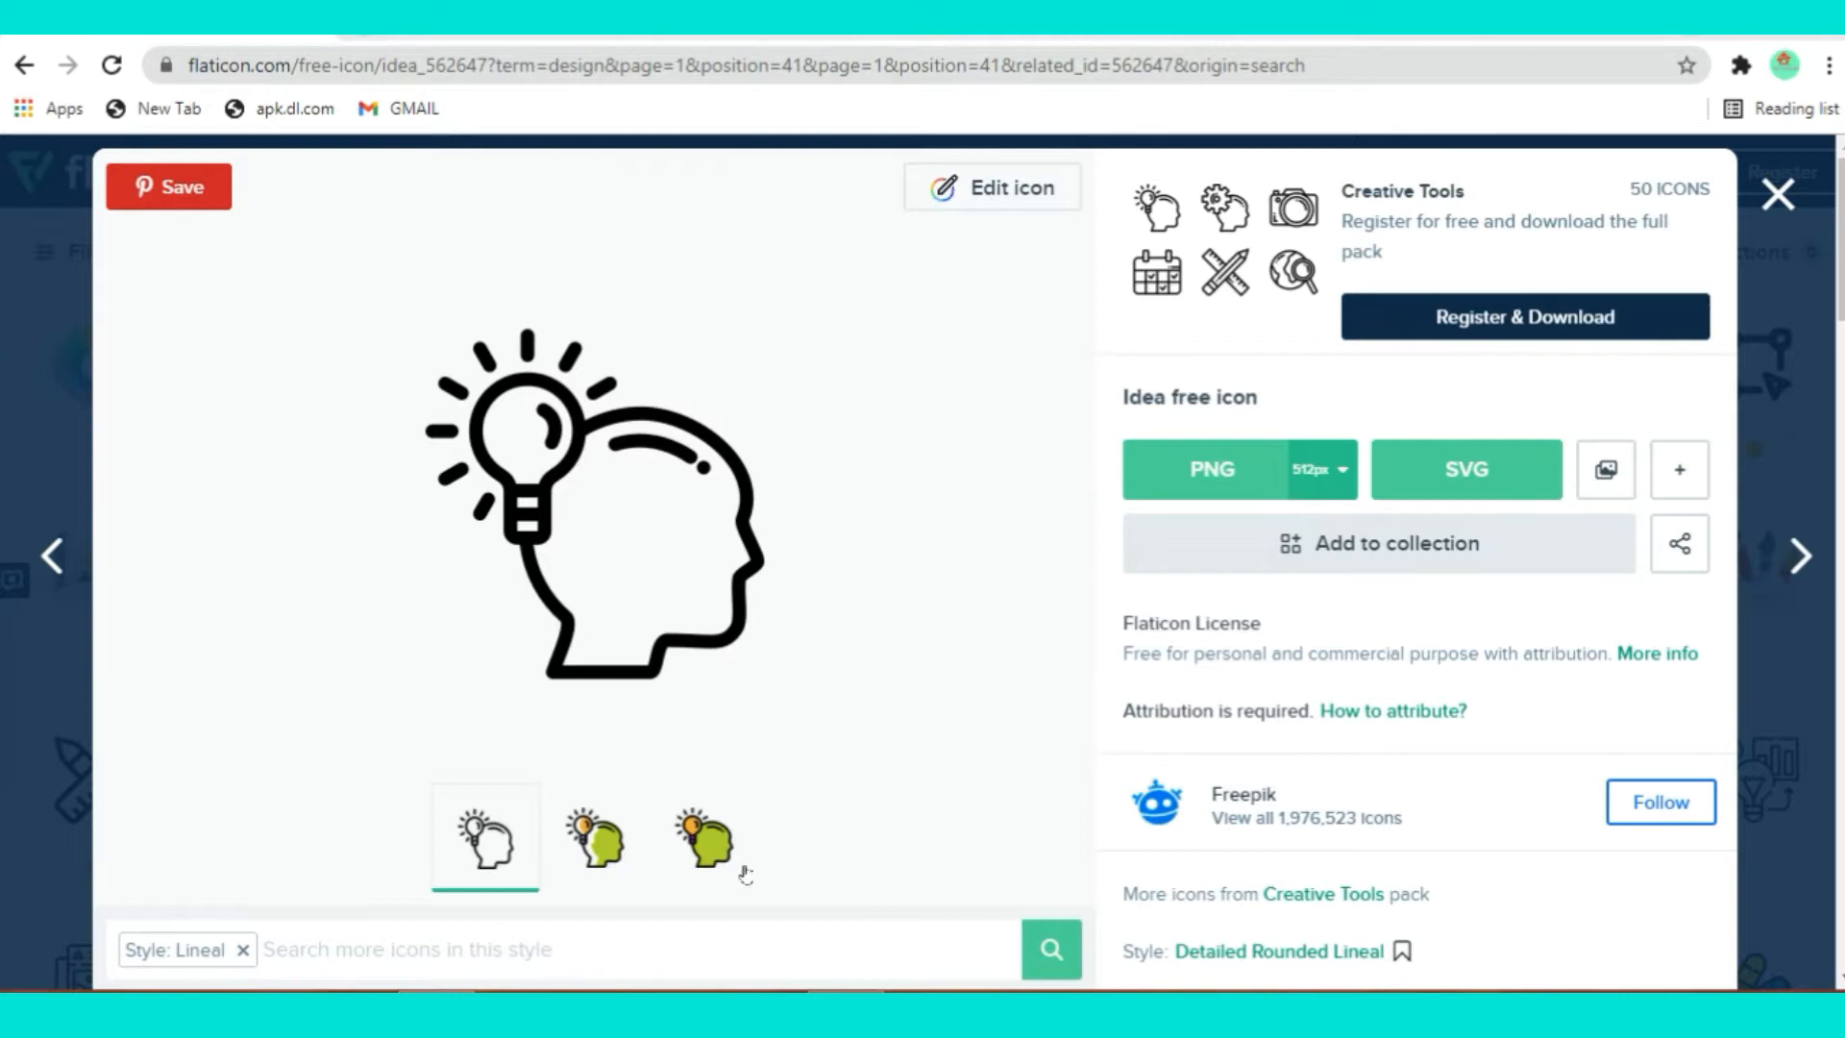
click(604, 873)
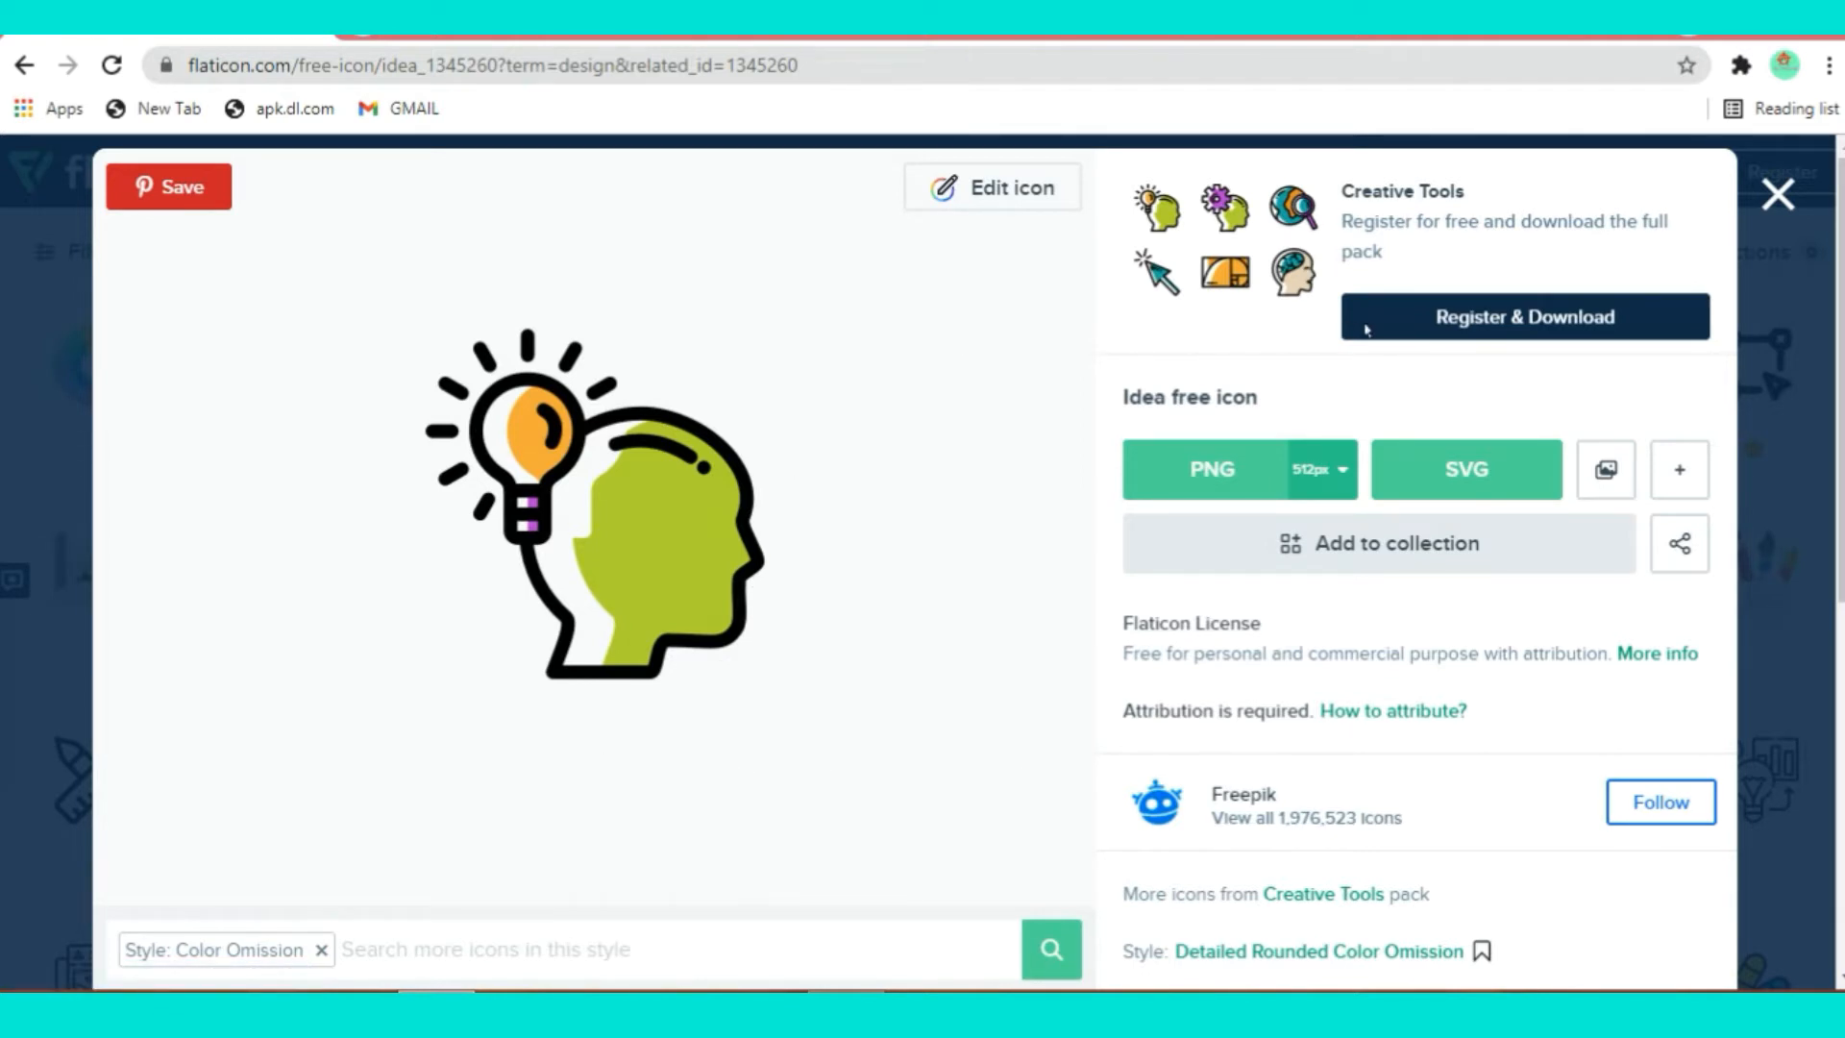
click(1348, 471)
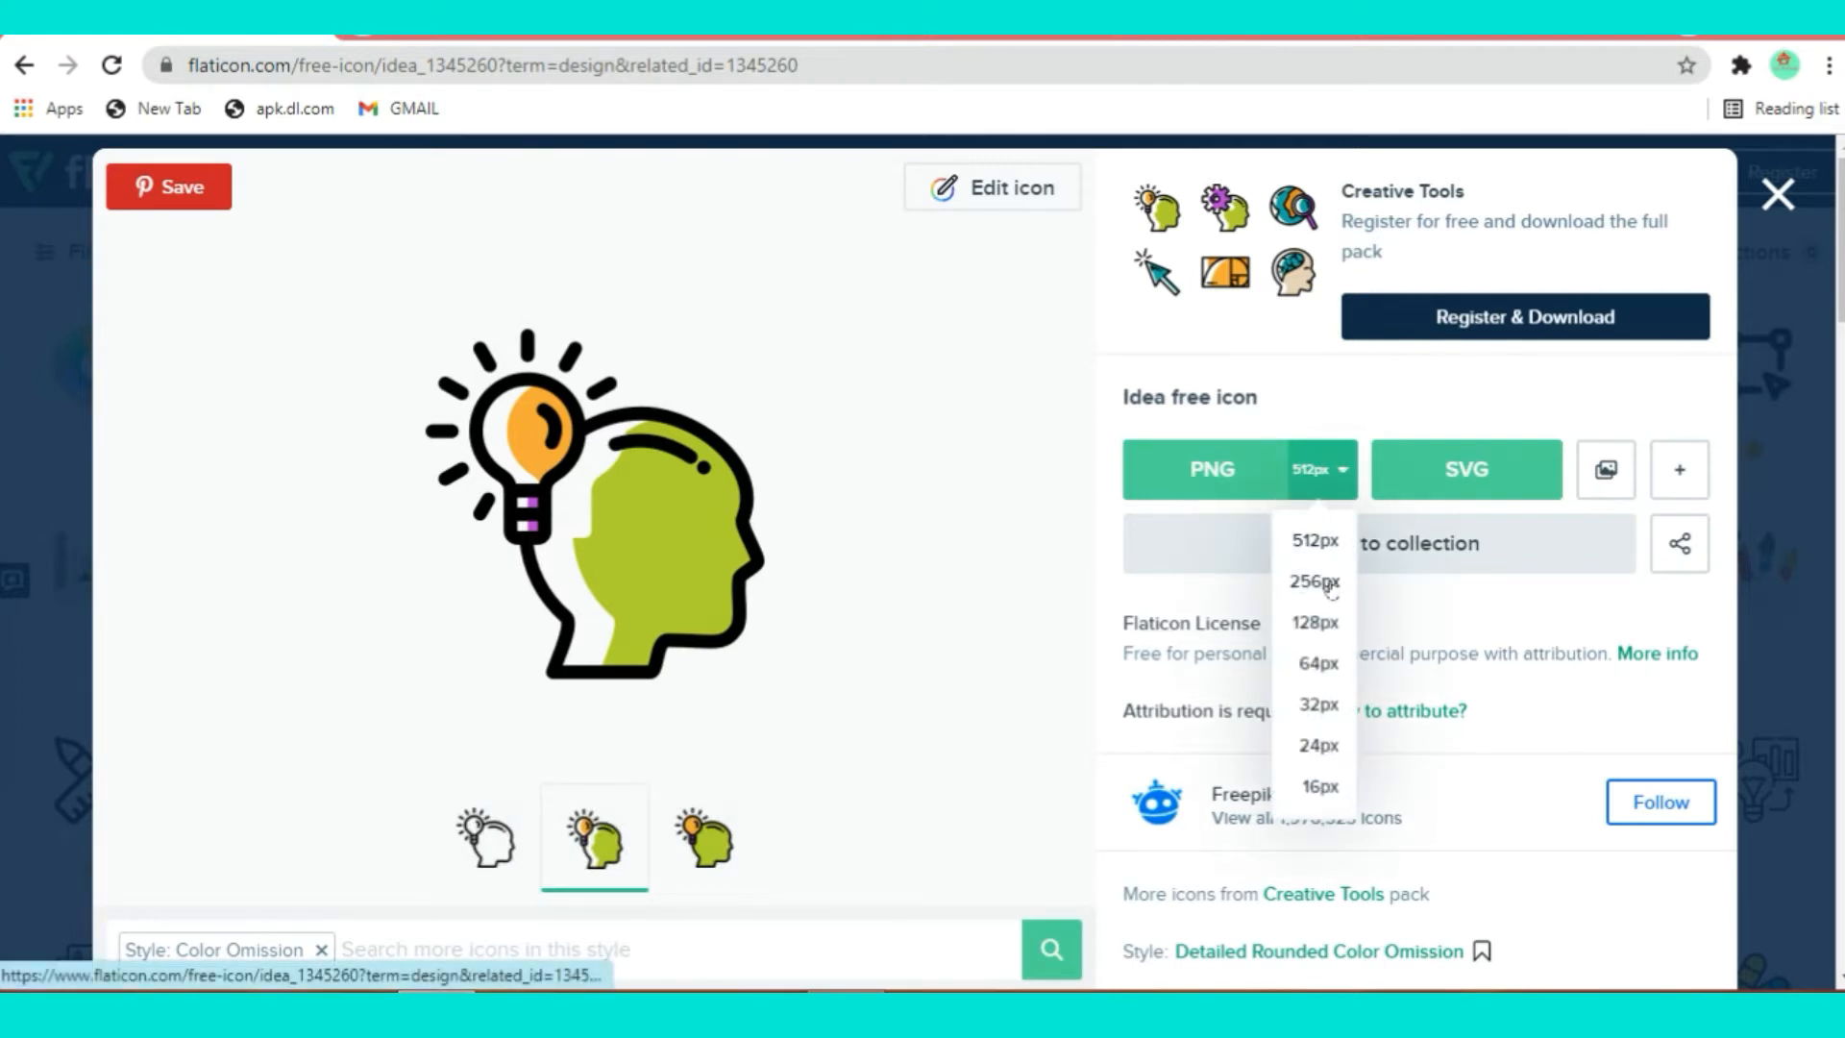
click(1336, 472)
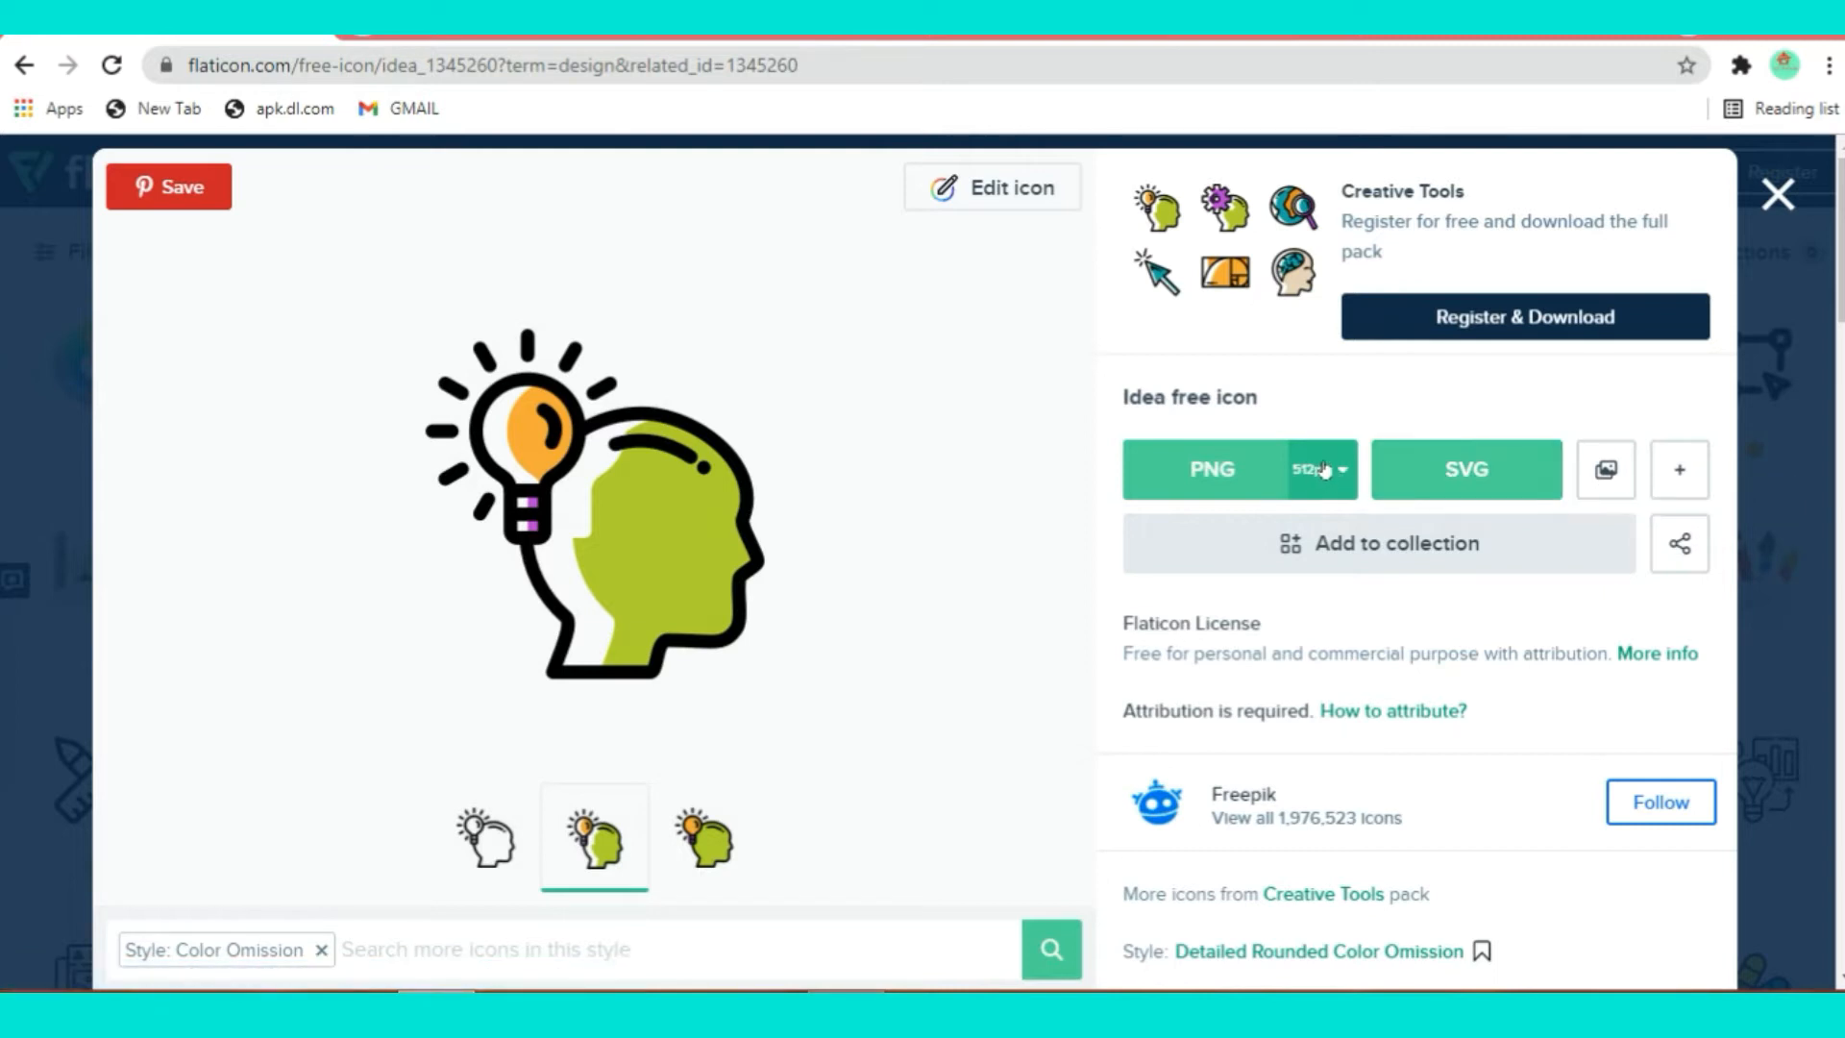
click(1268, 469)
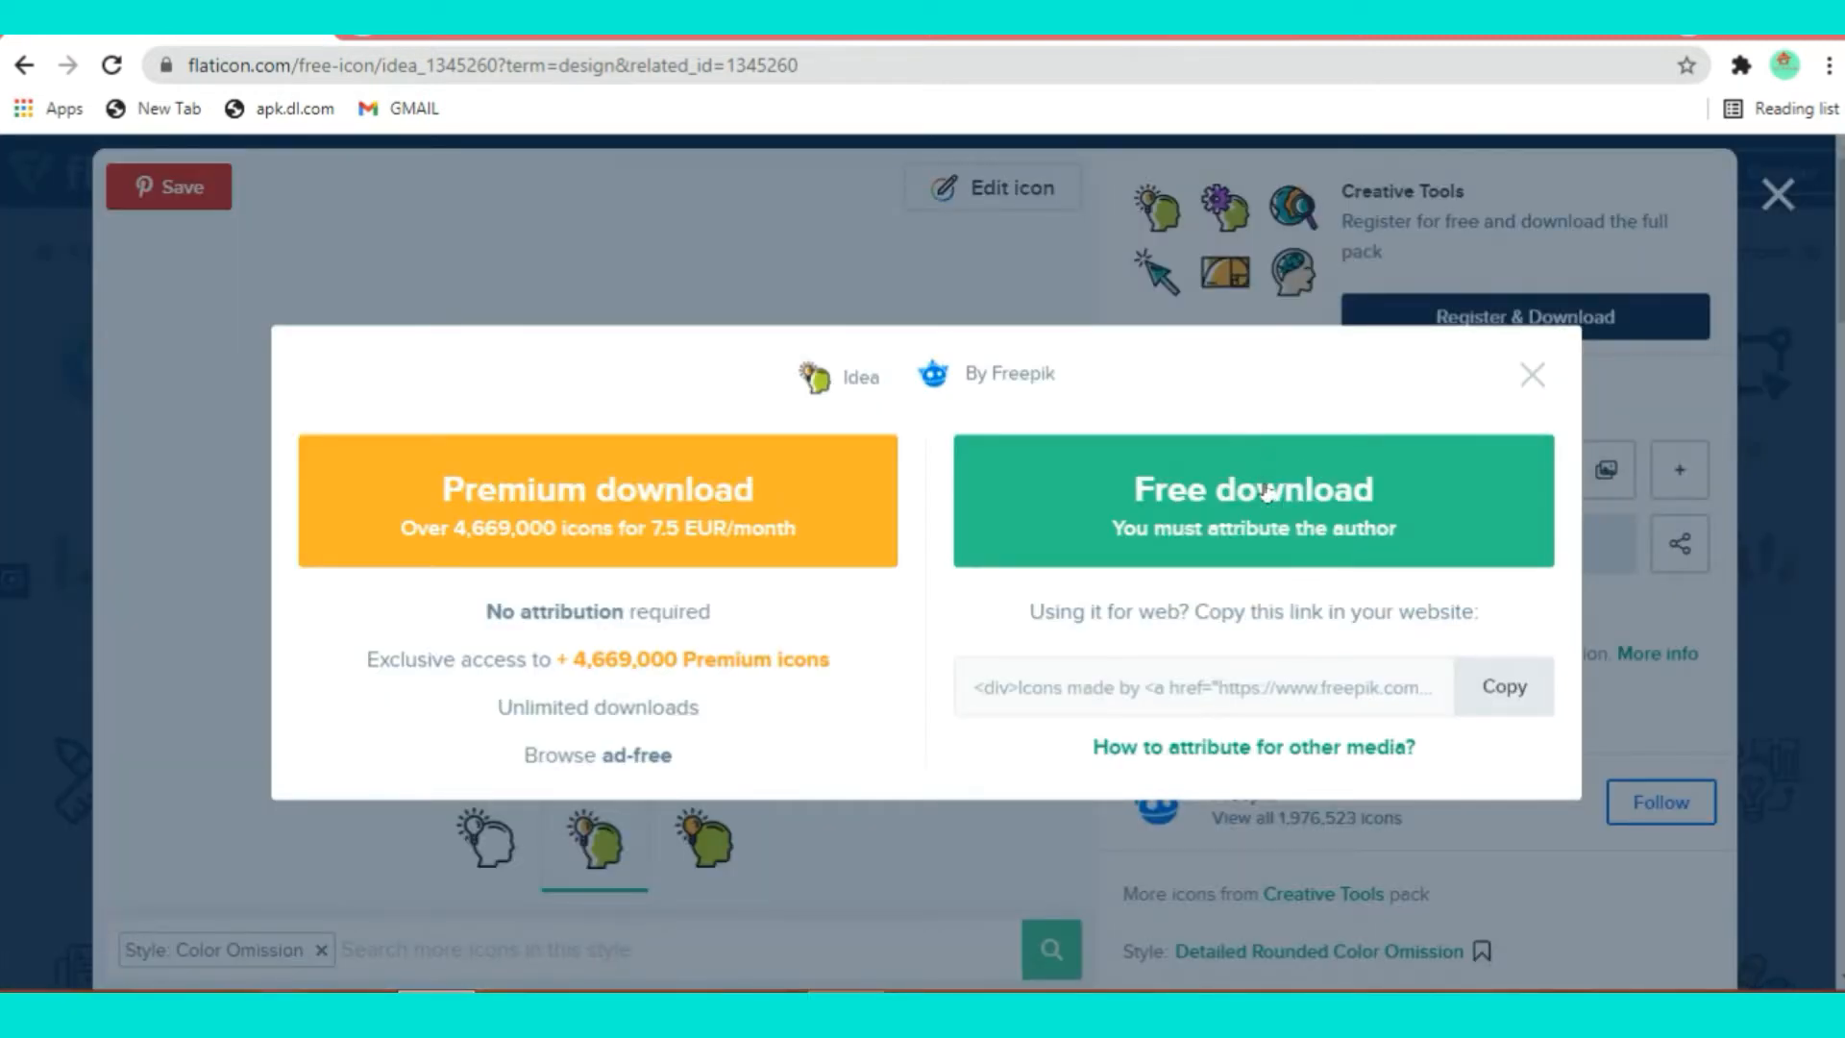
click(1266, 492)
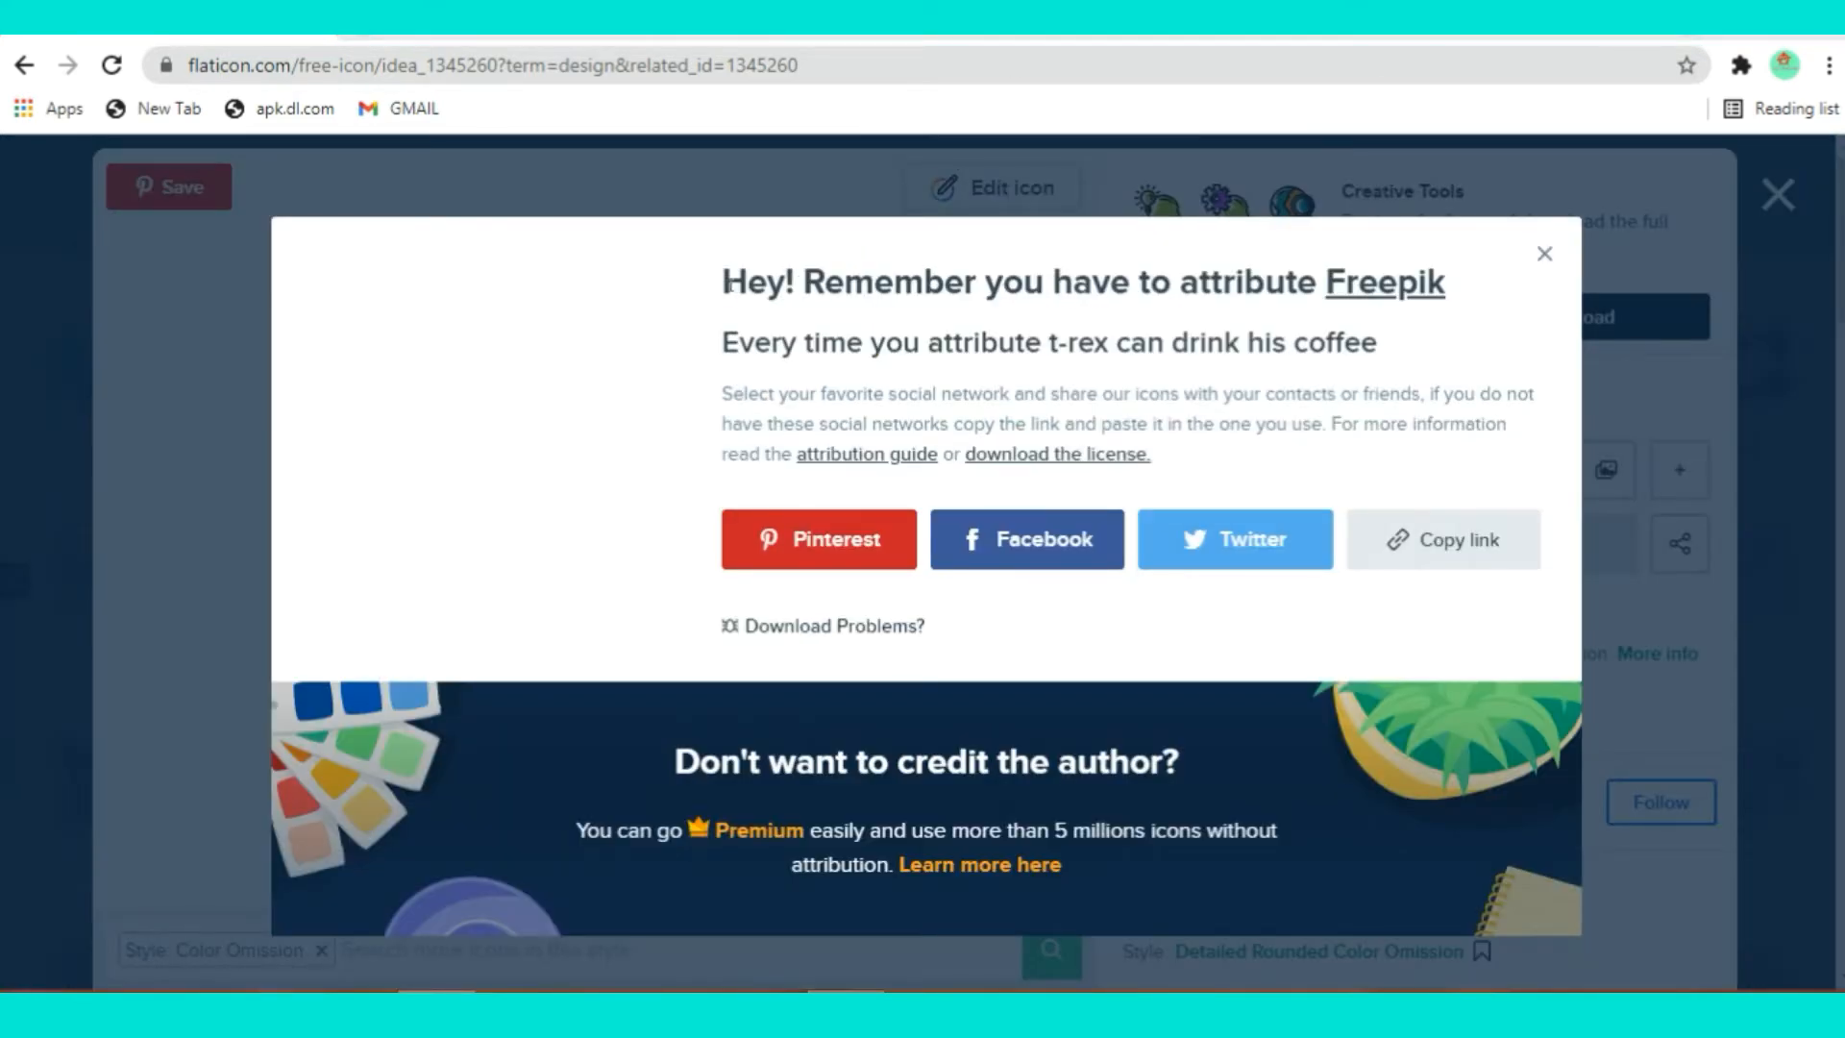
drag(730, 285, 1496, 302)
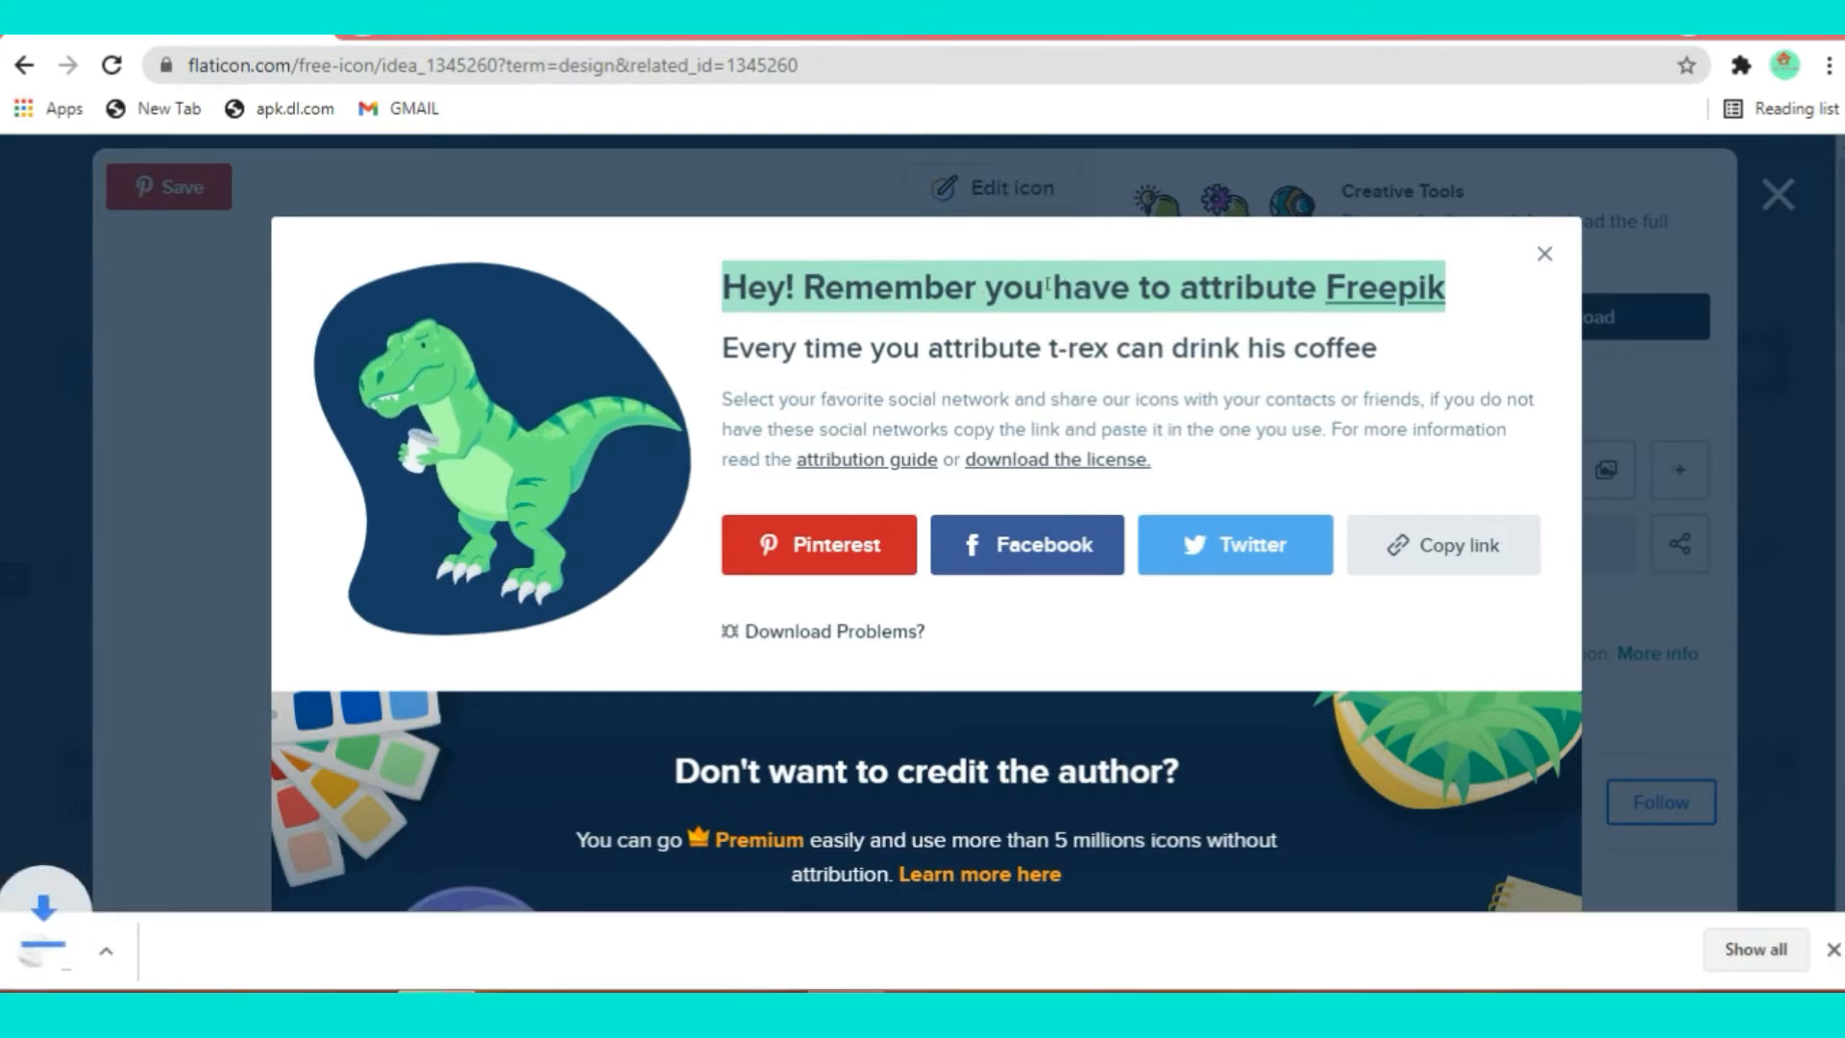
click(1040, 180)
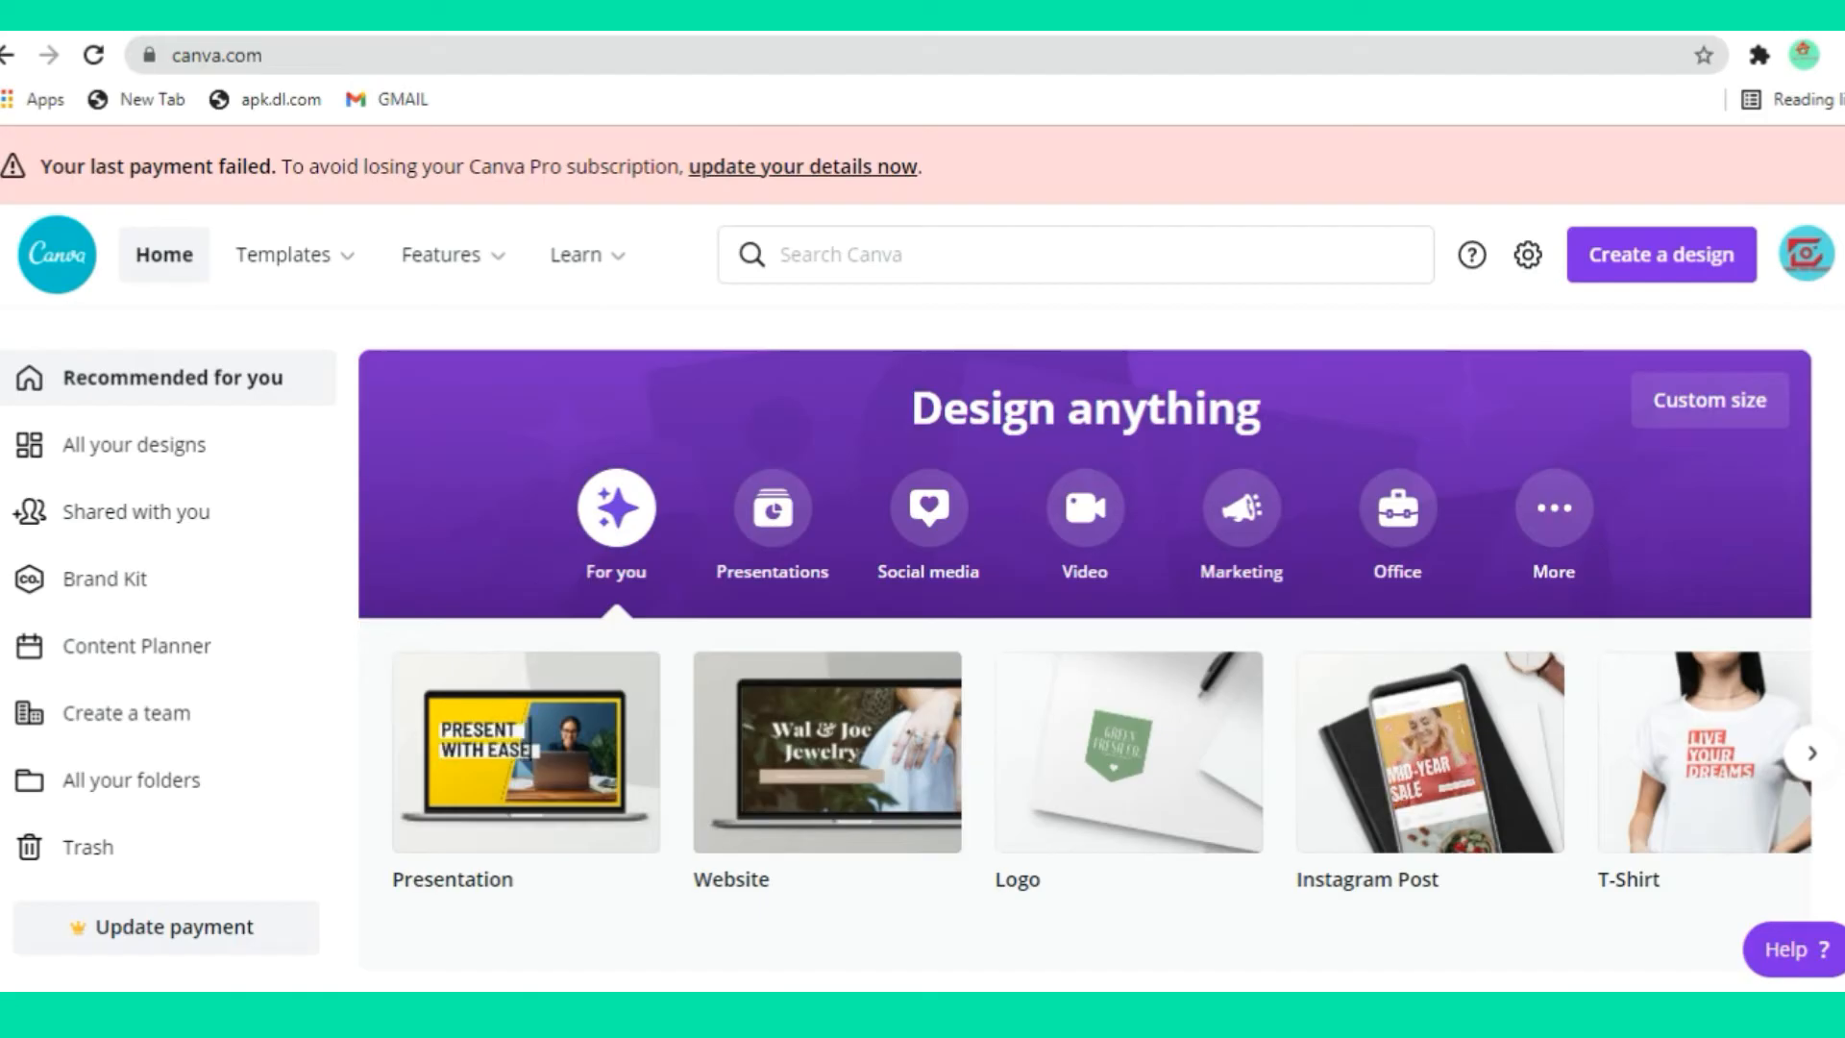
Create a new custom-size design of 800 x 800 px
click(1689, 257)
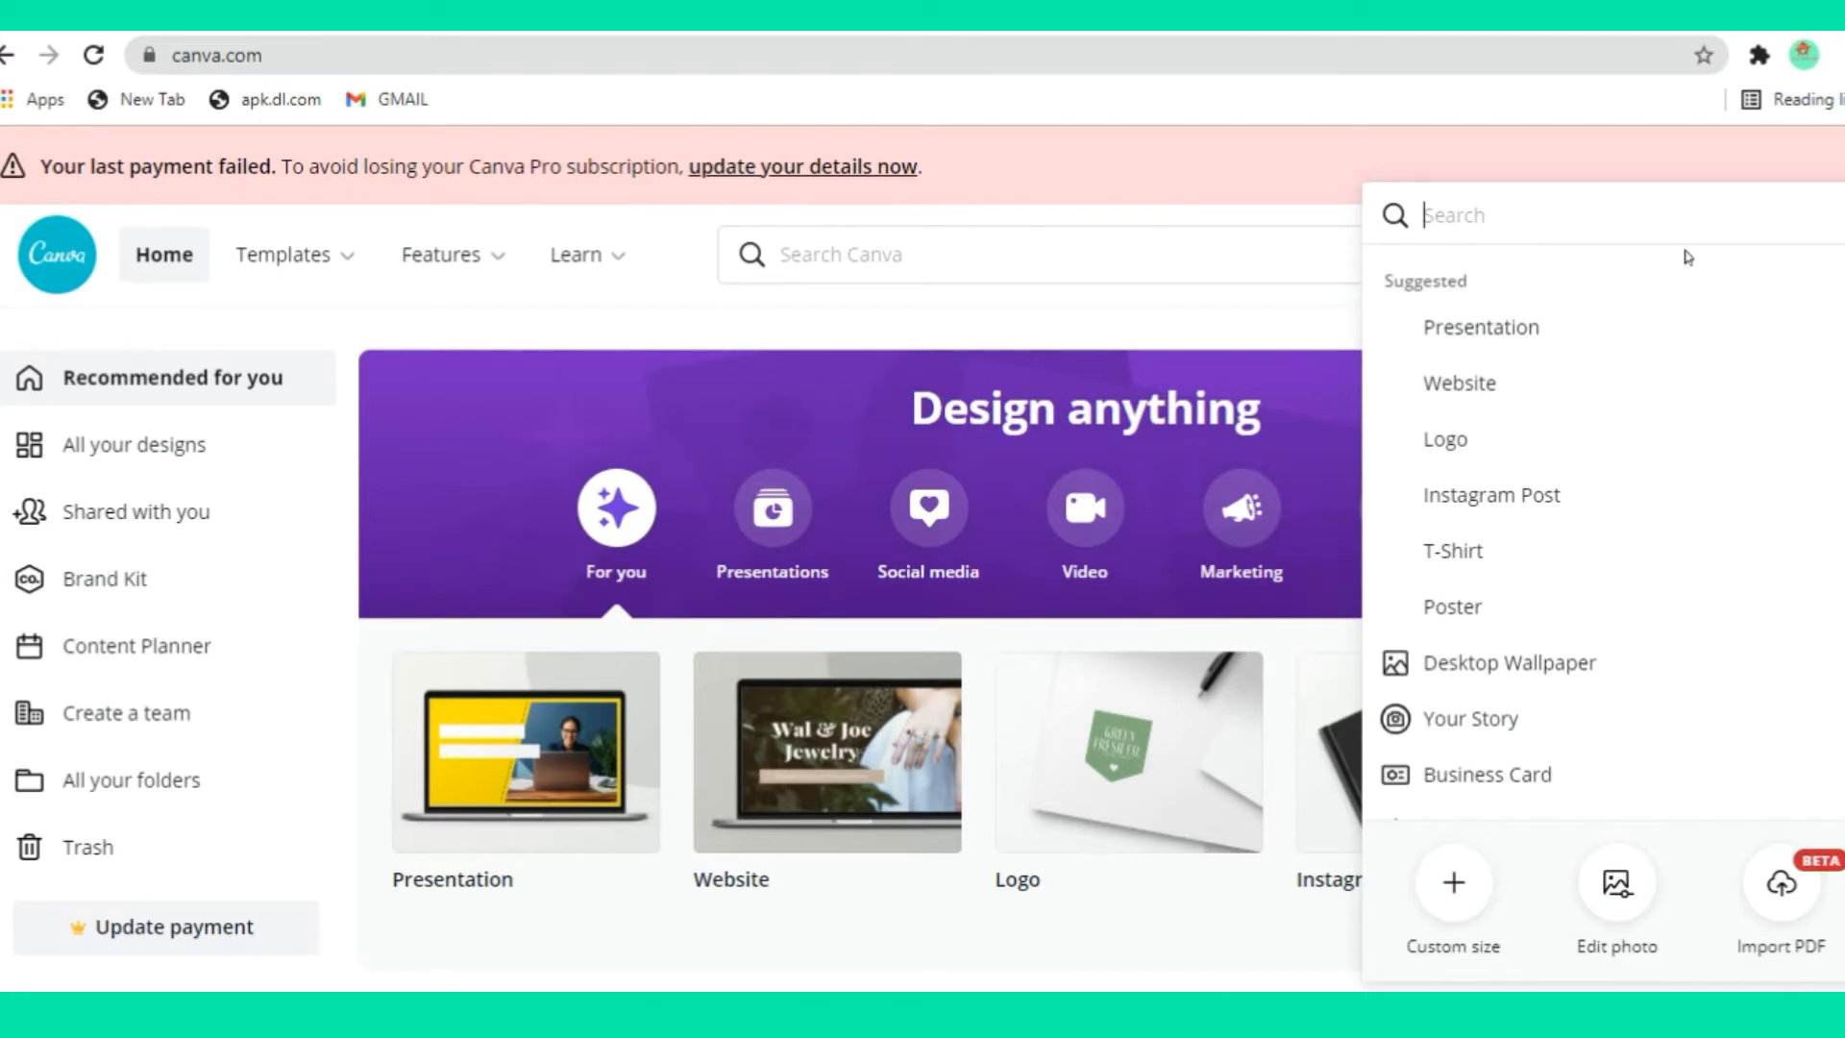
click(1454, 885)
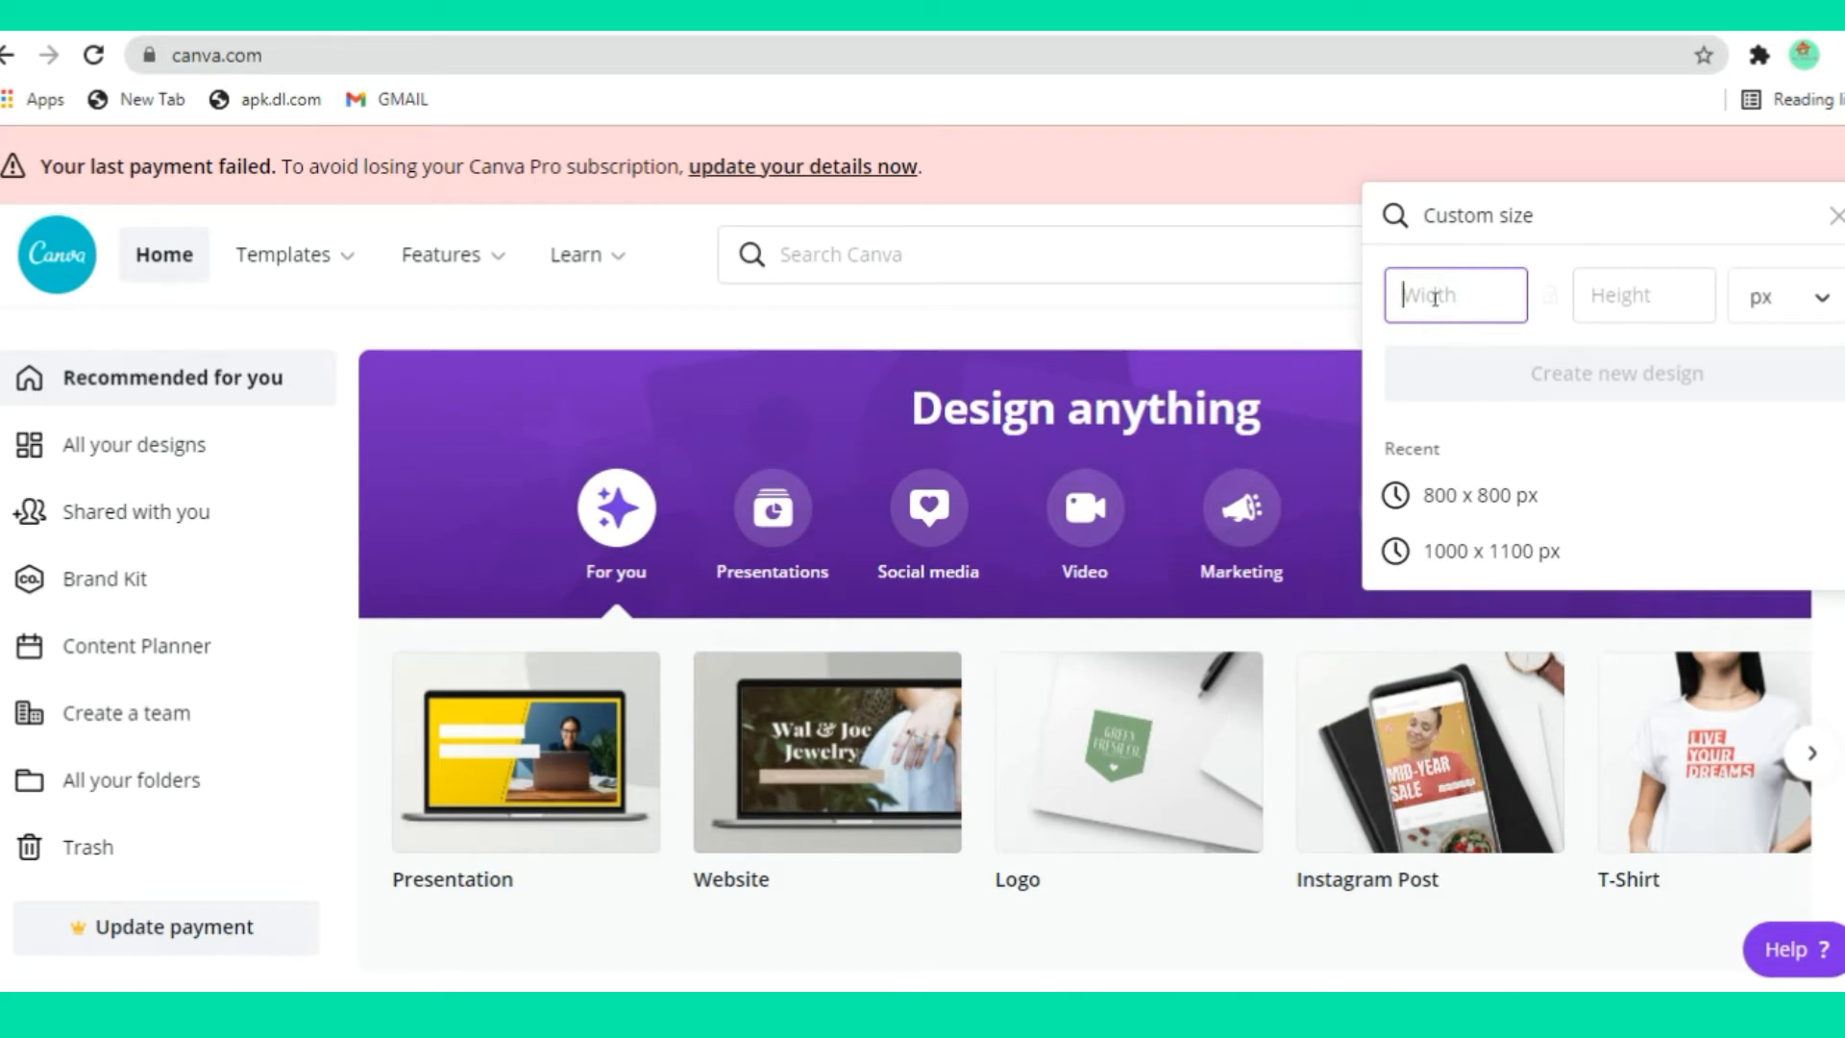
text(800)
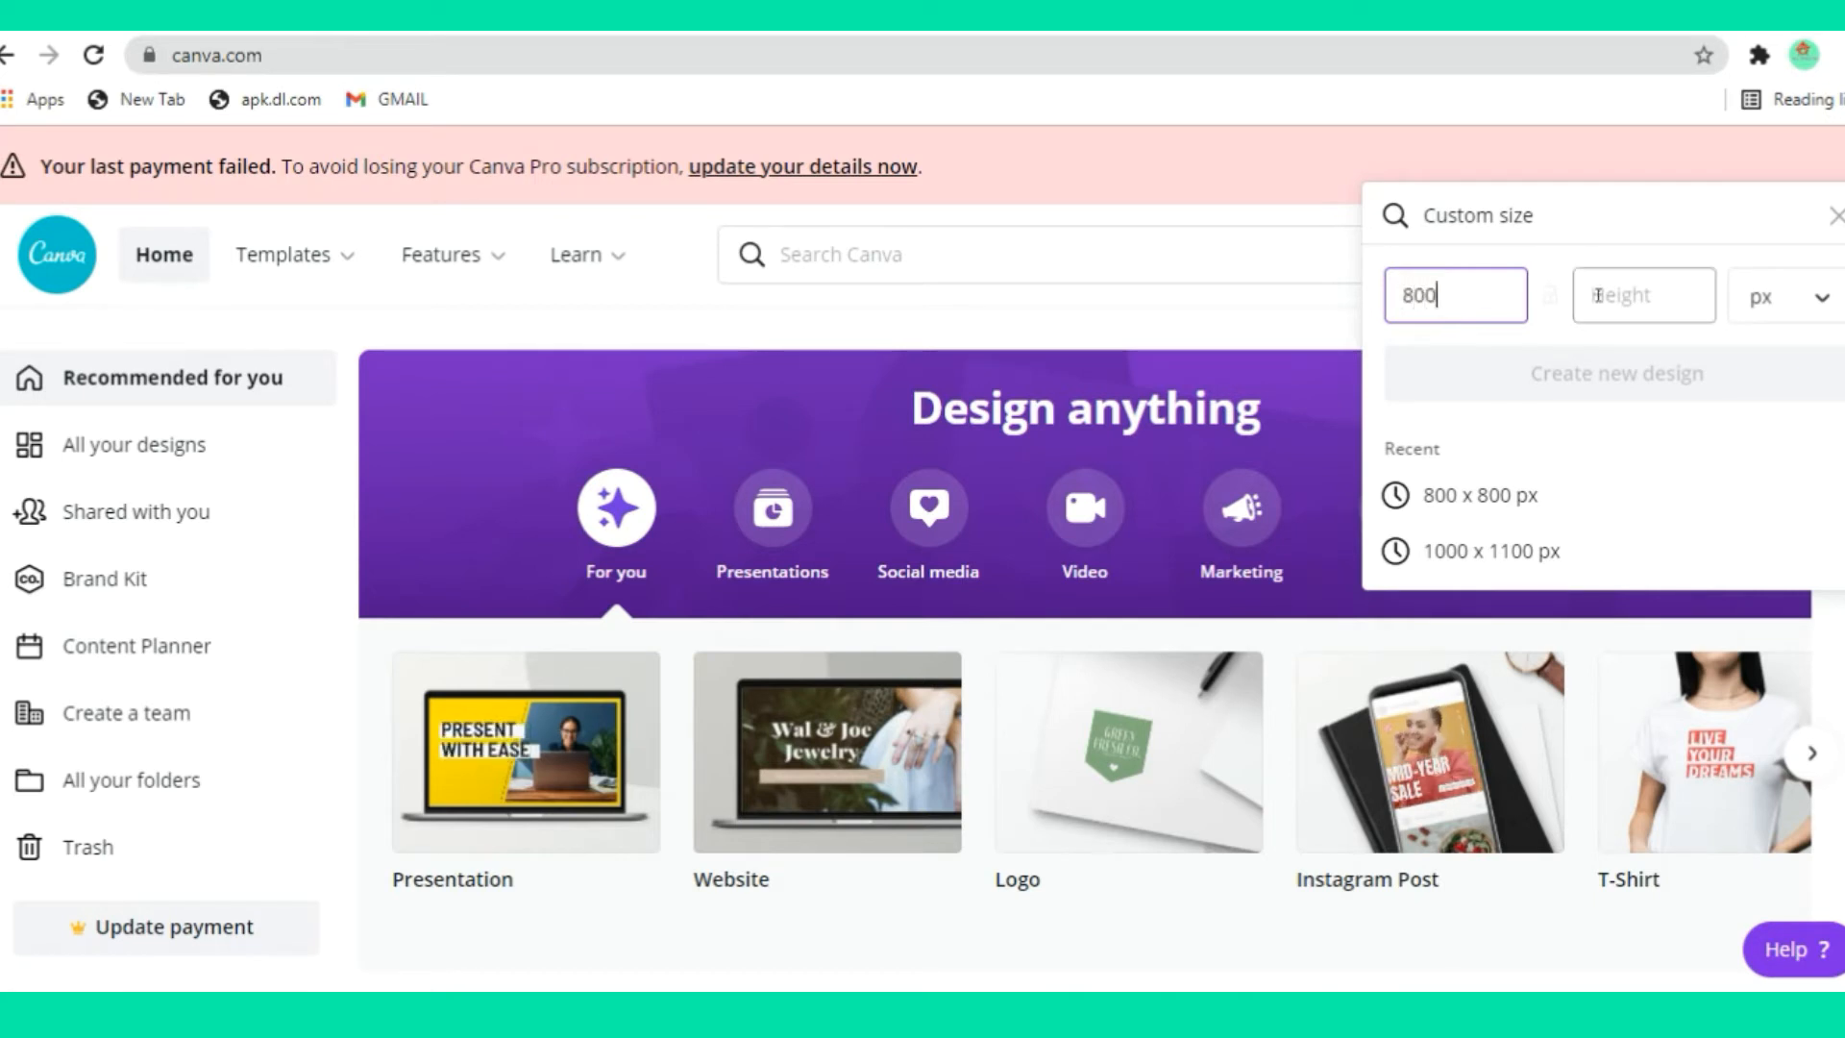
click(1592, 295)
text(800)
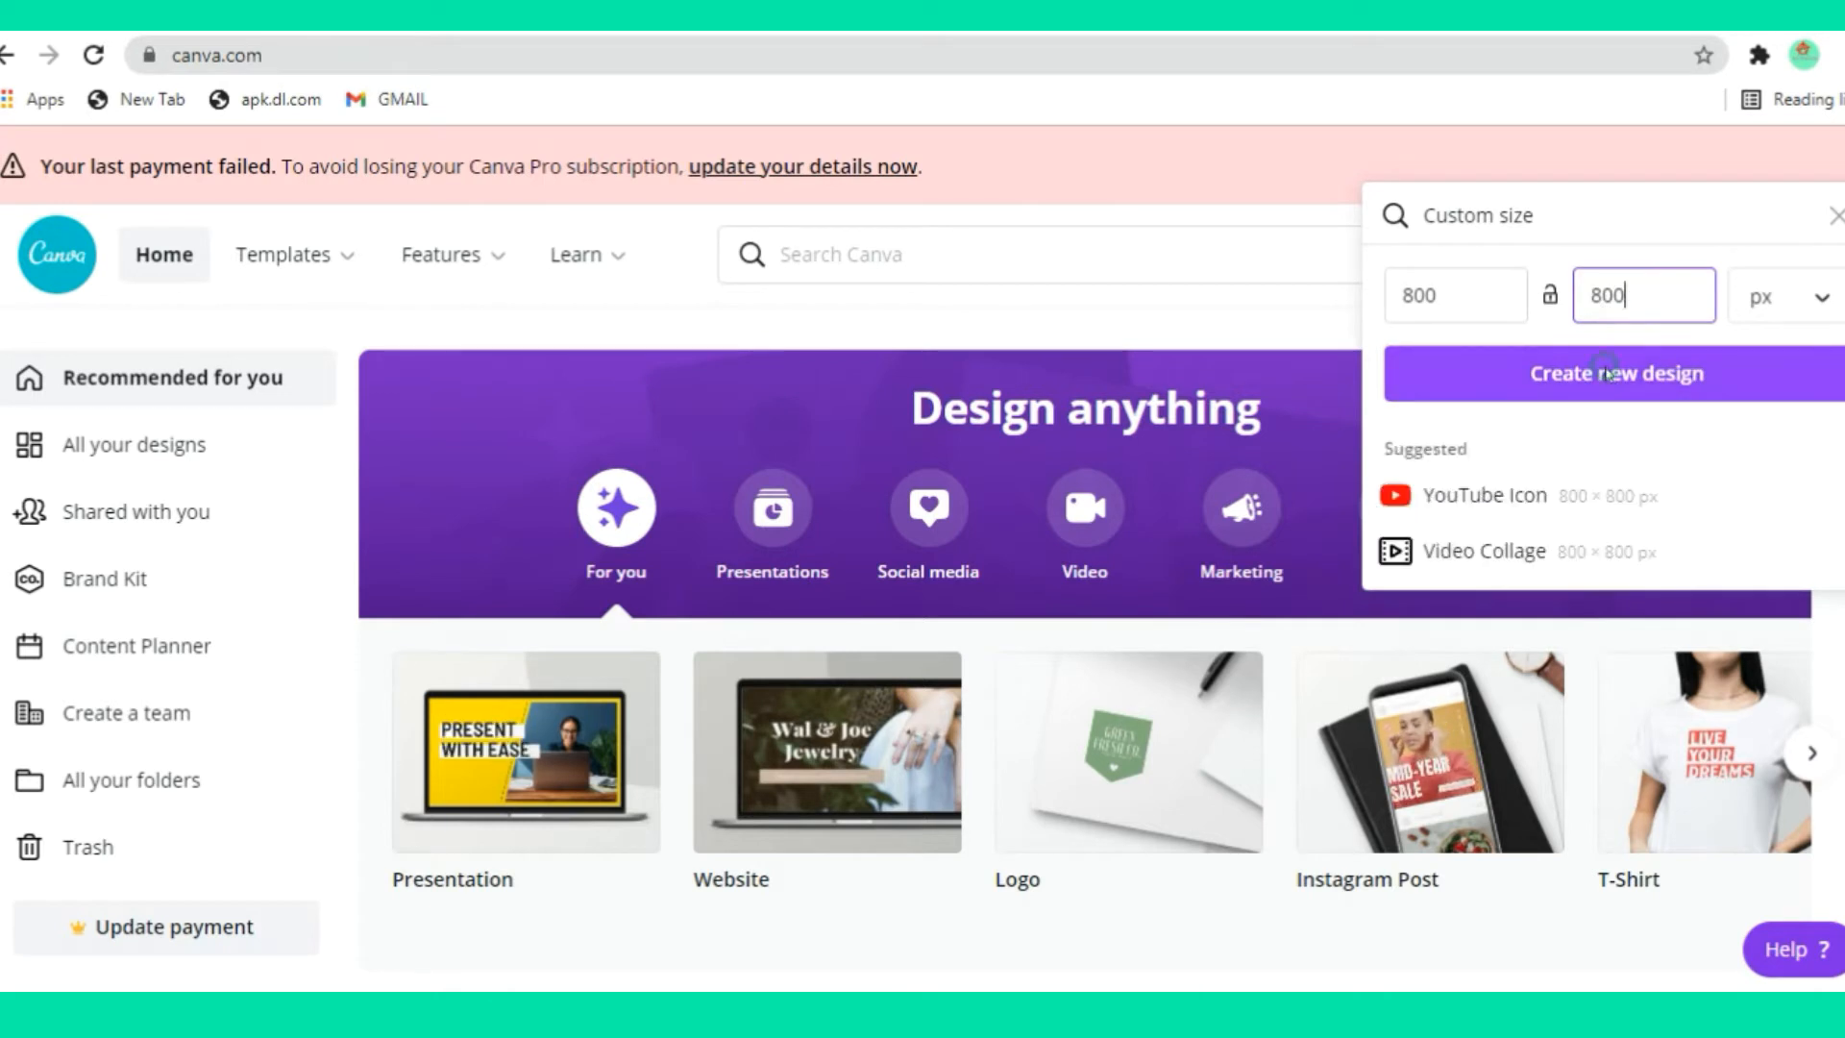
click(1609, 375)
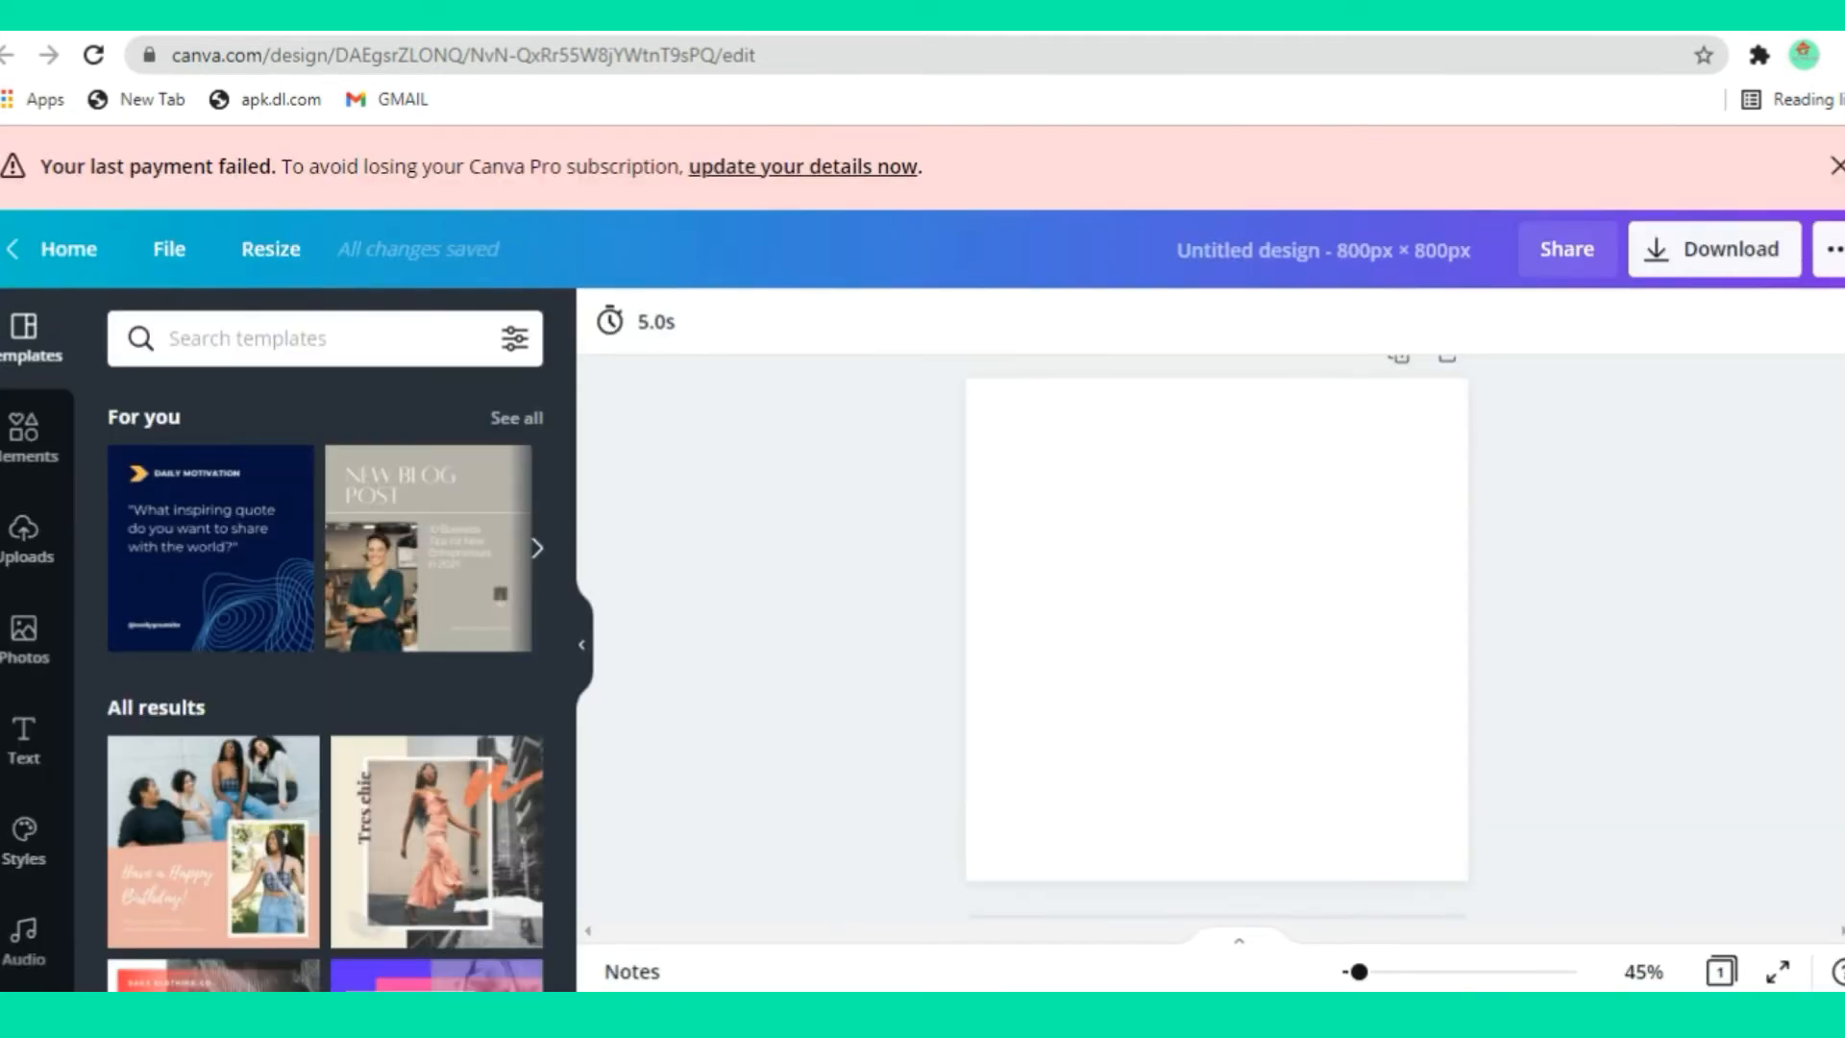
Add a circle shape to the page, enlarge it to nearly the full page width and center it horizontally
click(18, 534)
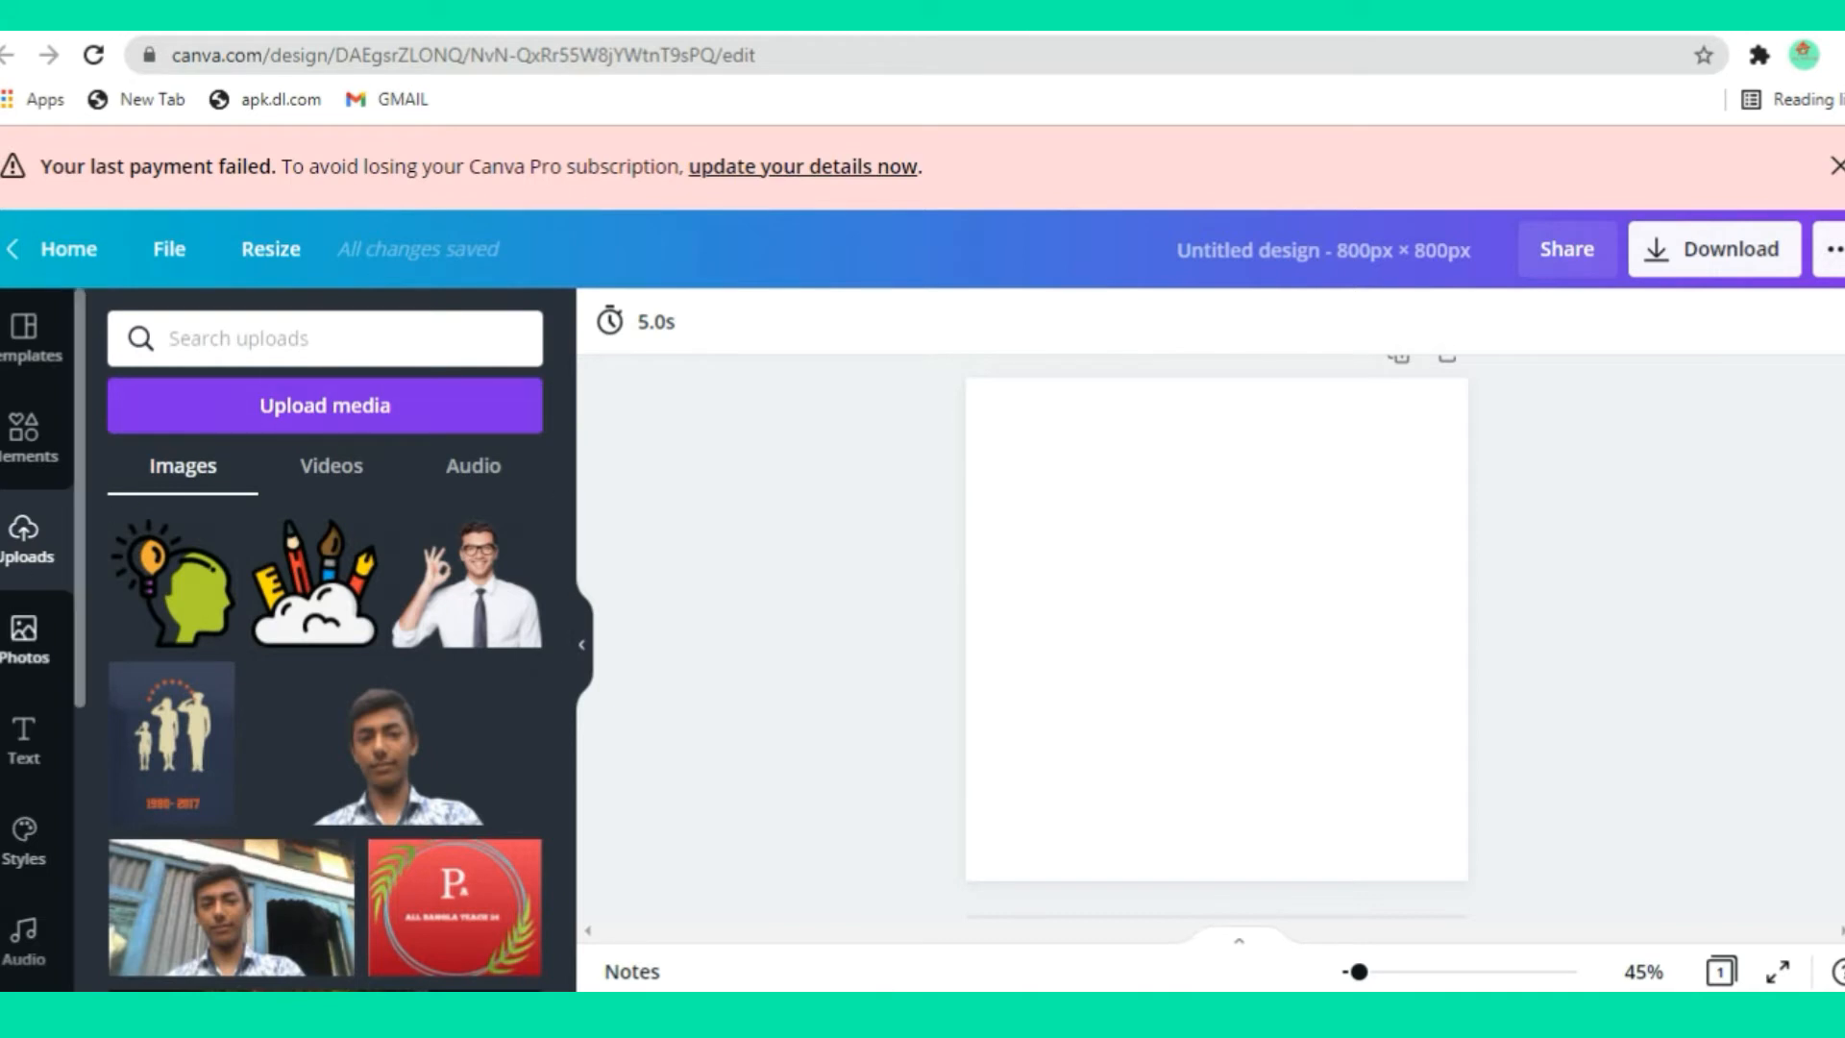
click(65, 446)
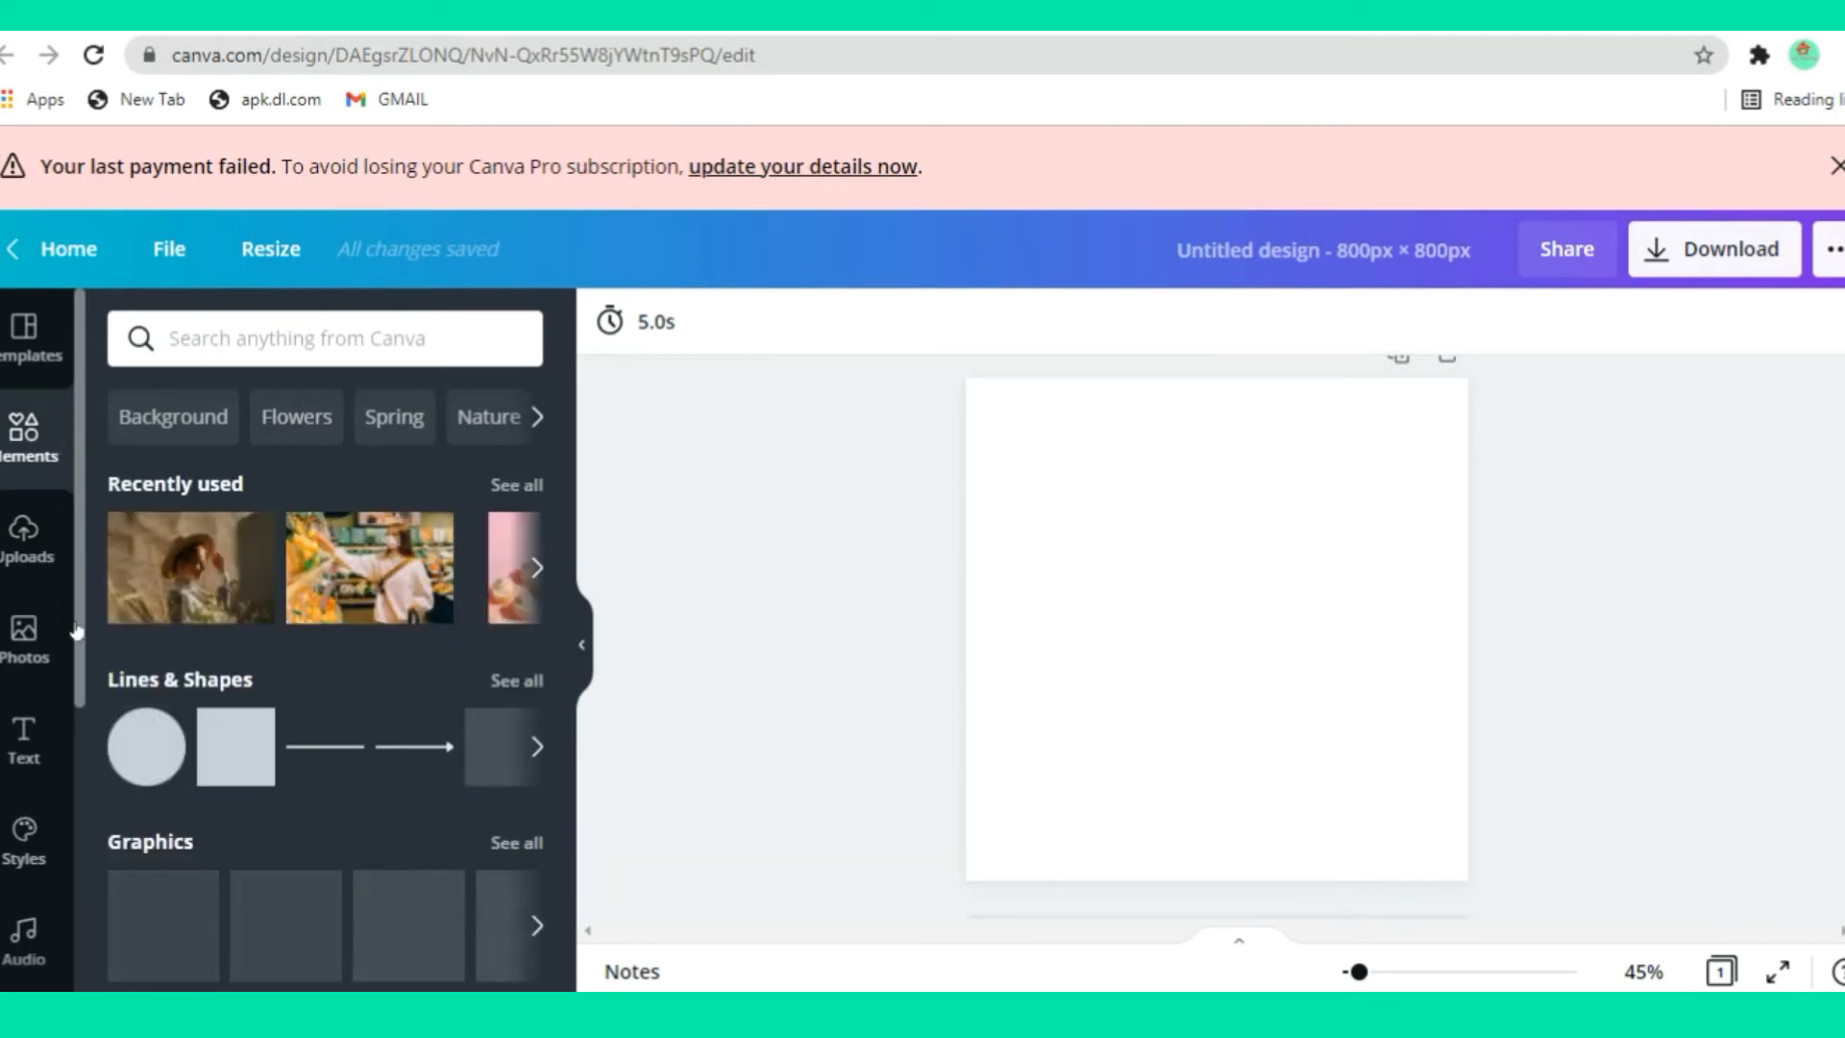
click(123, 738)
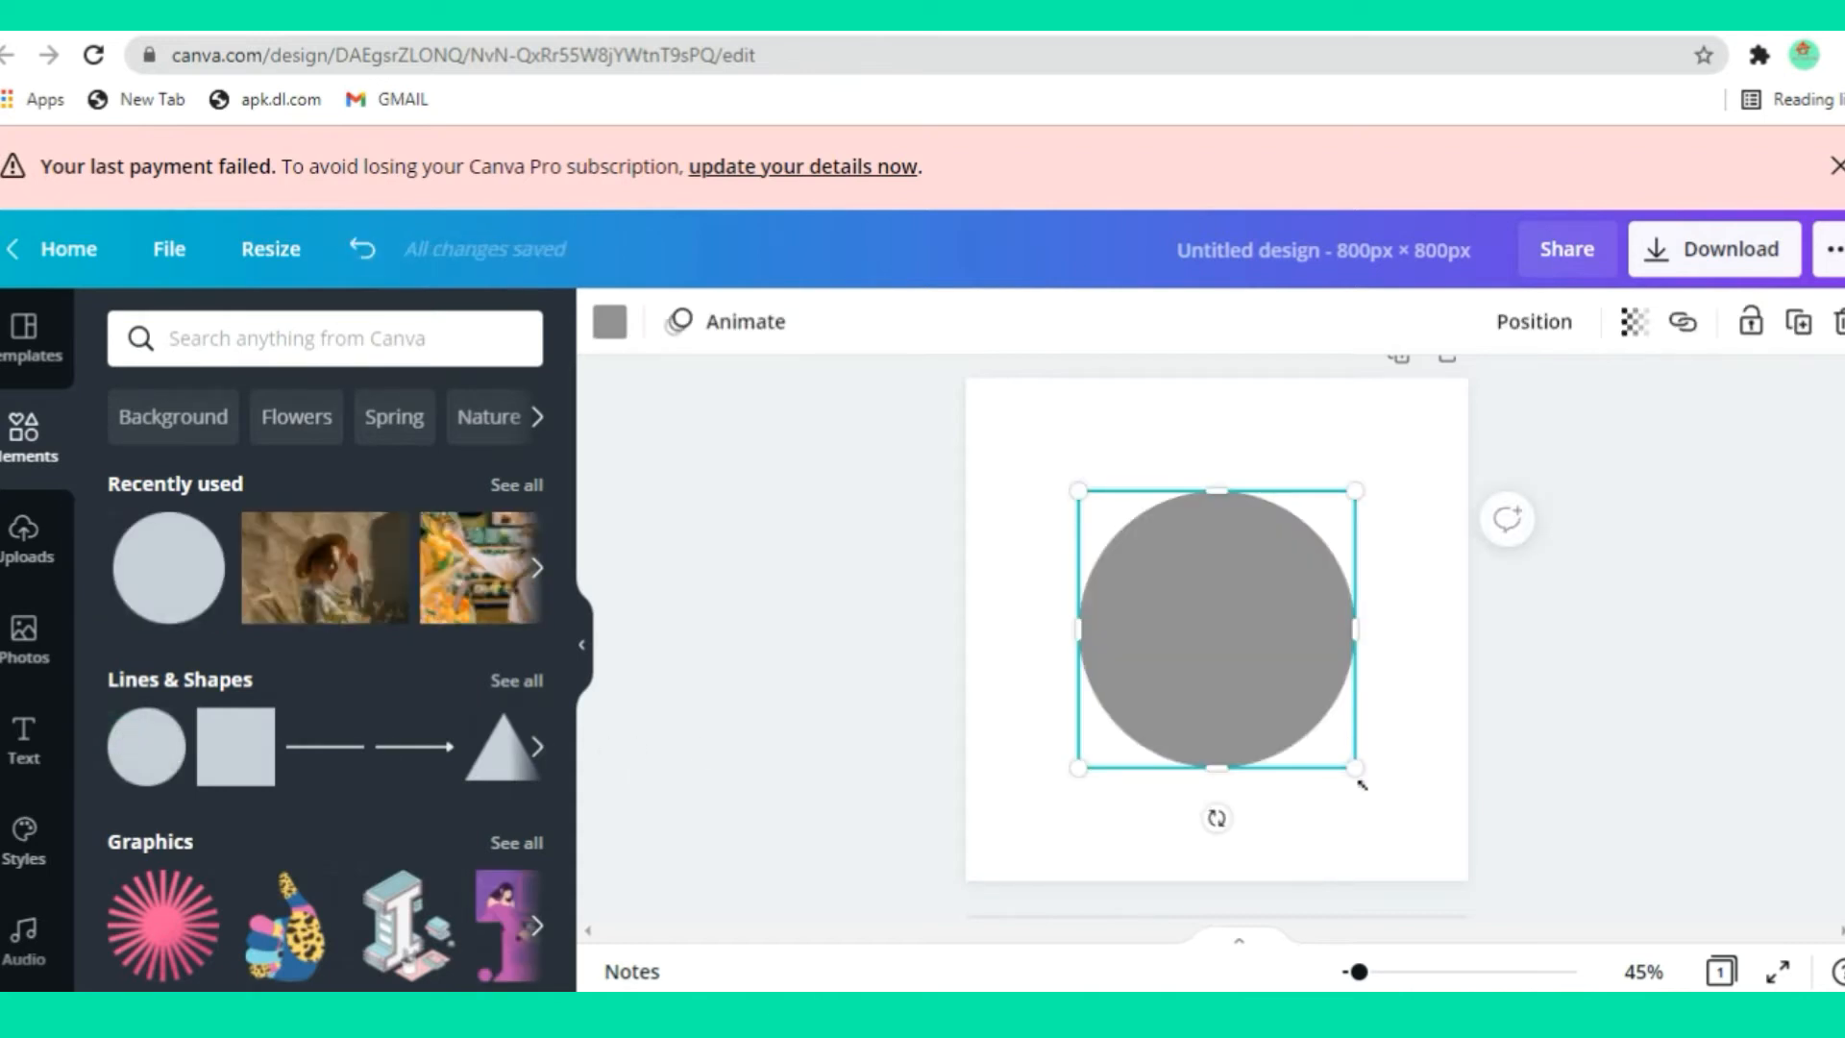
drag(1356, 767, 1427, 842)
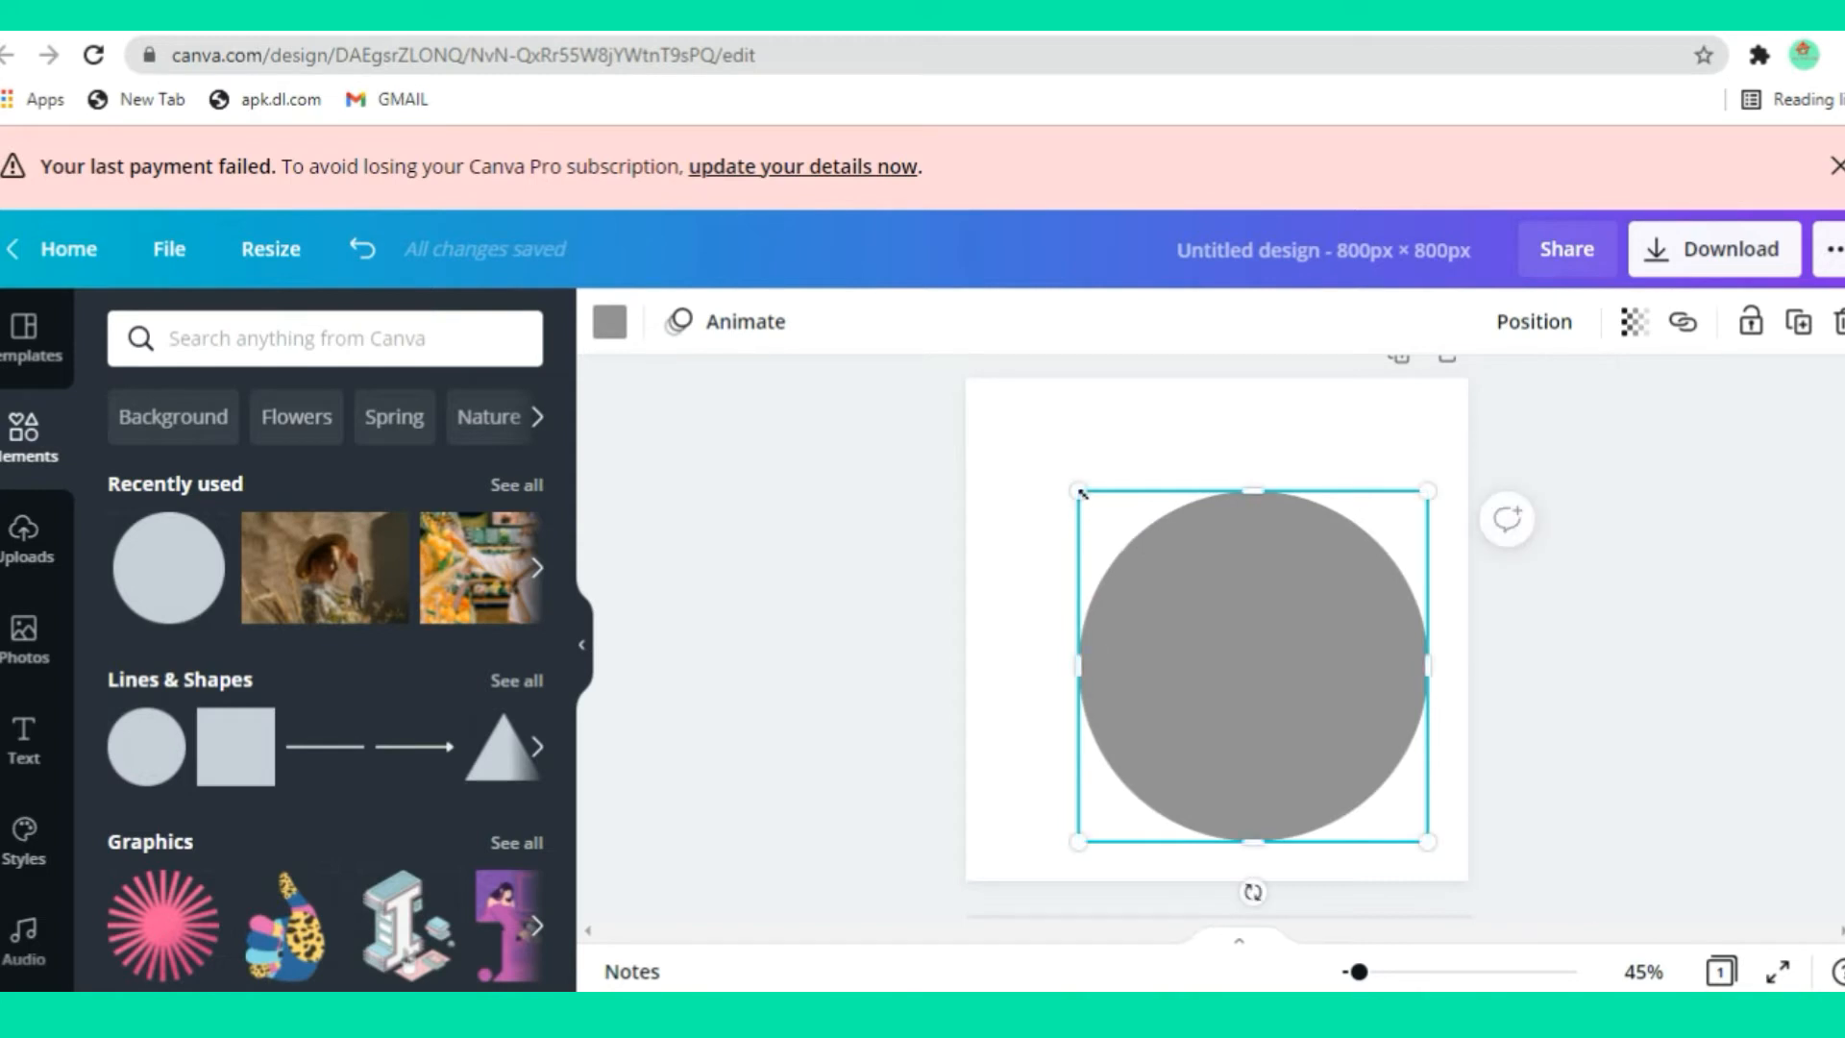
drag(1080, 493, 1035, 448)
drag(1001, 417, 974, 401)
drag(1182, 577, 659, 510)
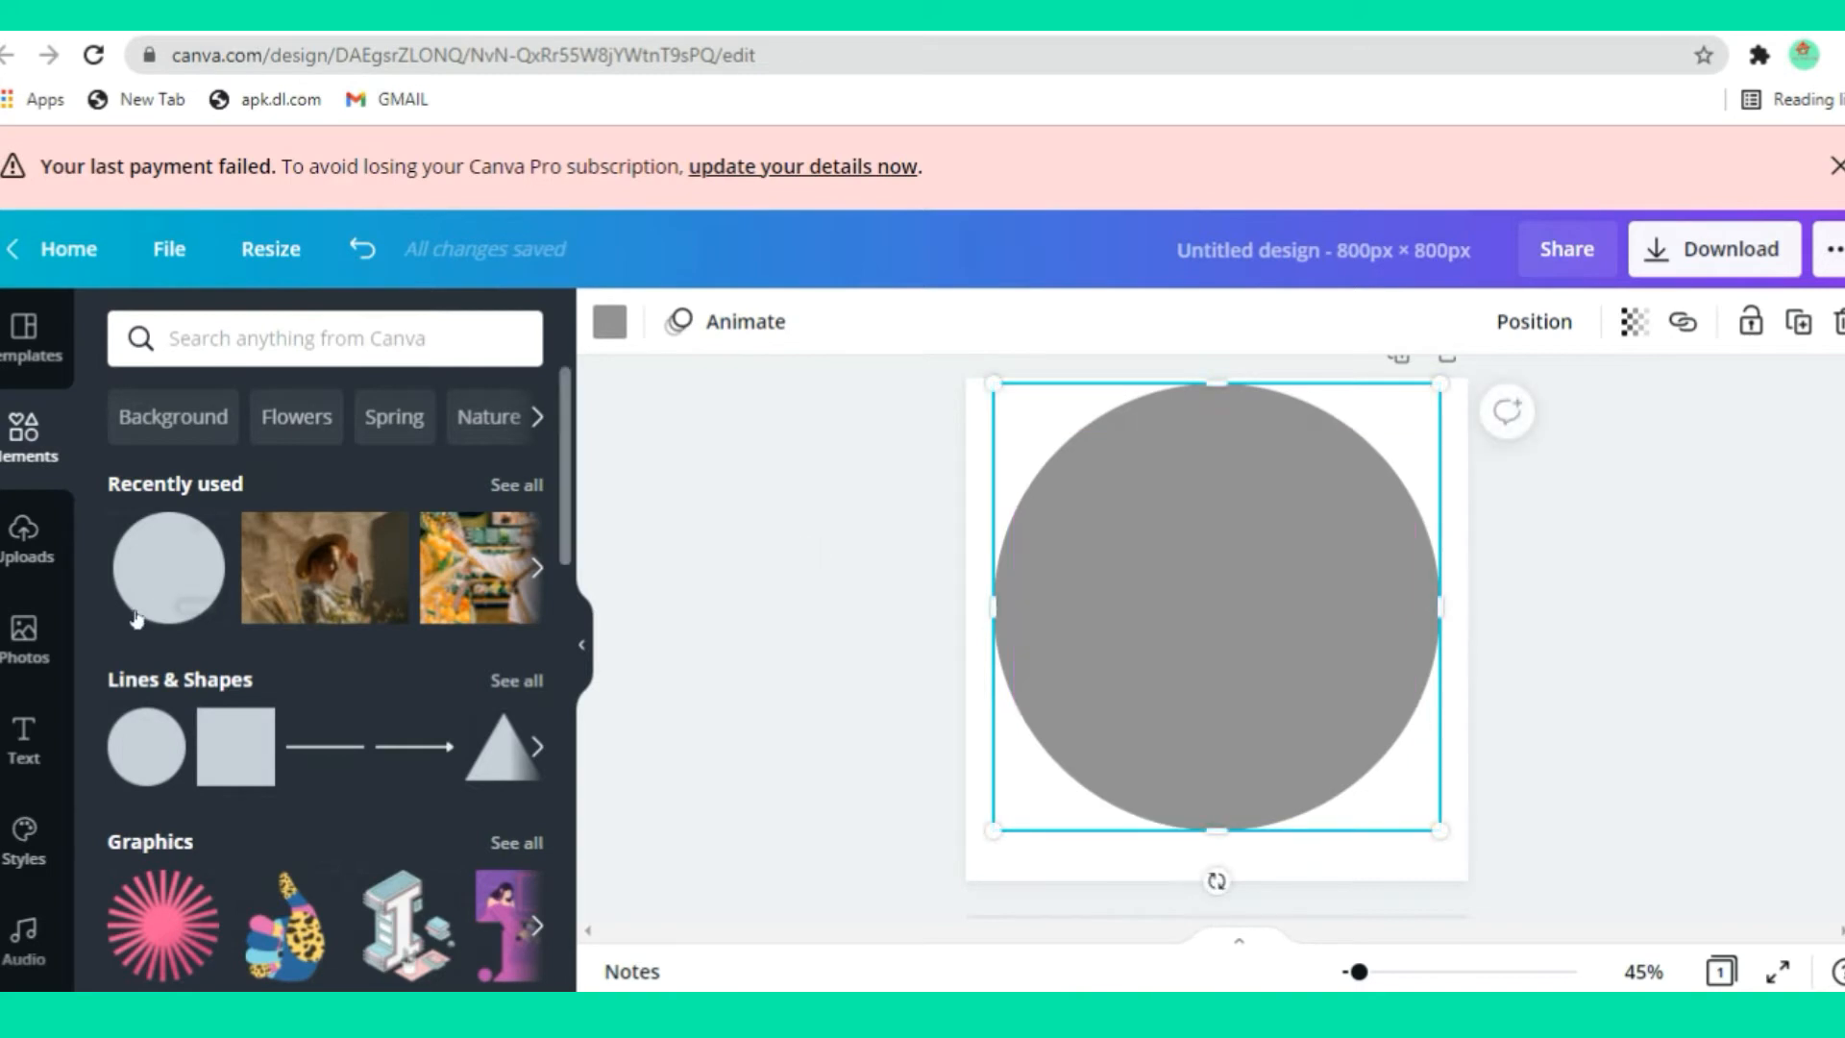
Place the uploaded head-with-light-bulb icon on the circle, size it to about 465 x 465 and position it in the circle's upper part
click(23, 529)
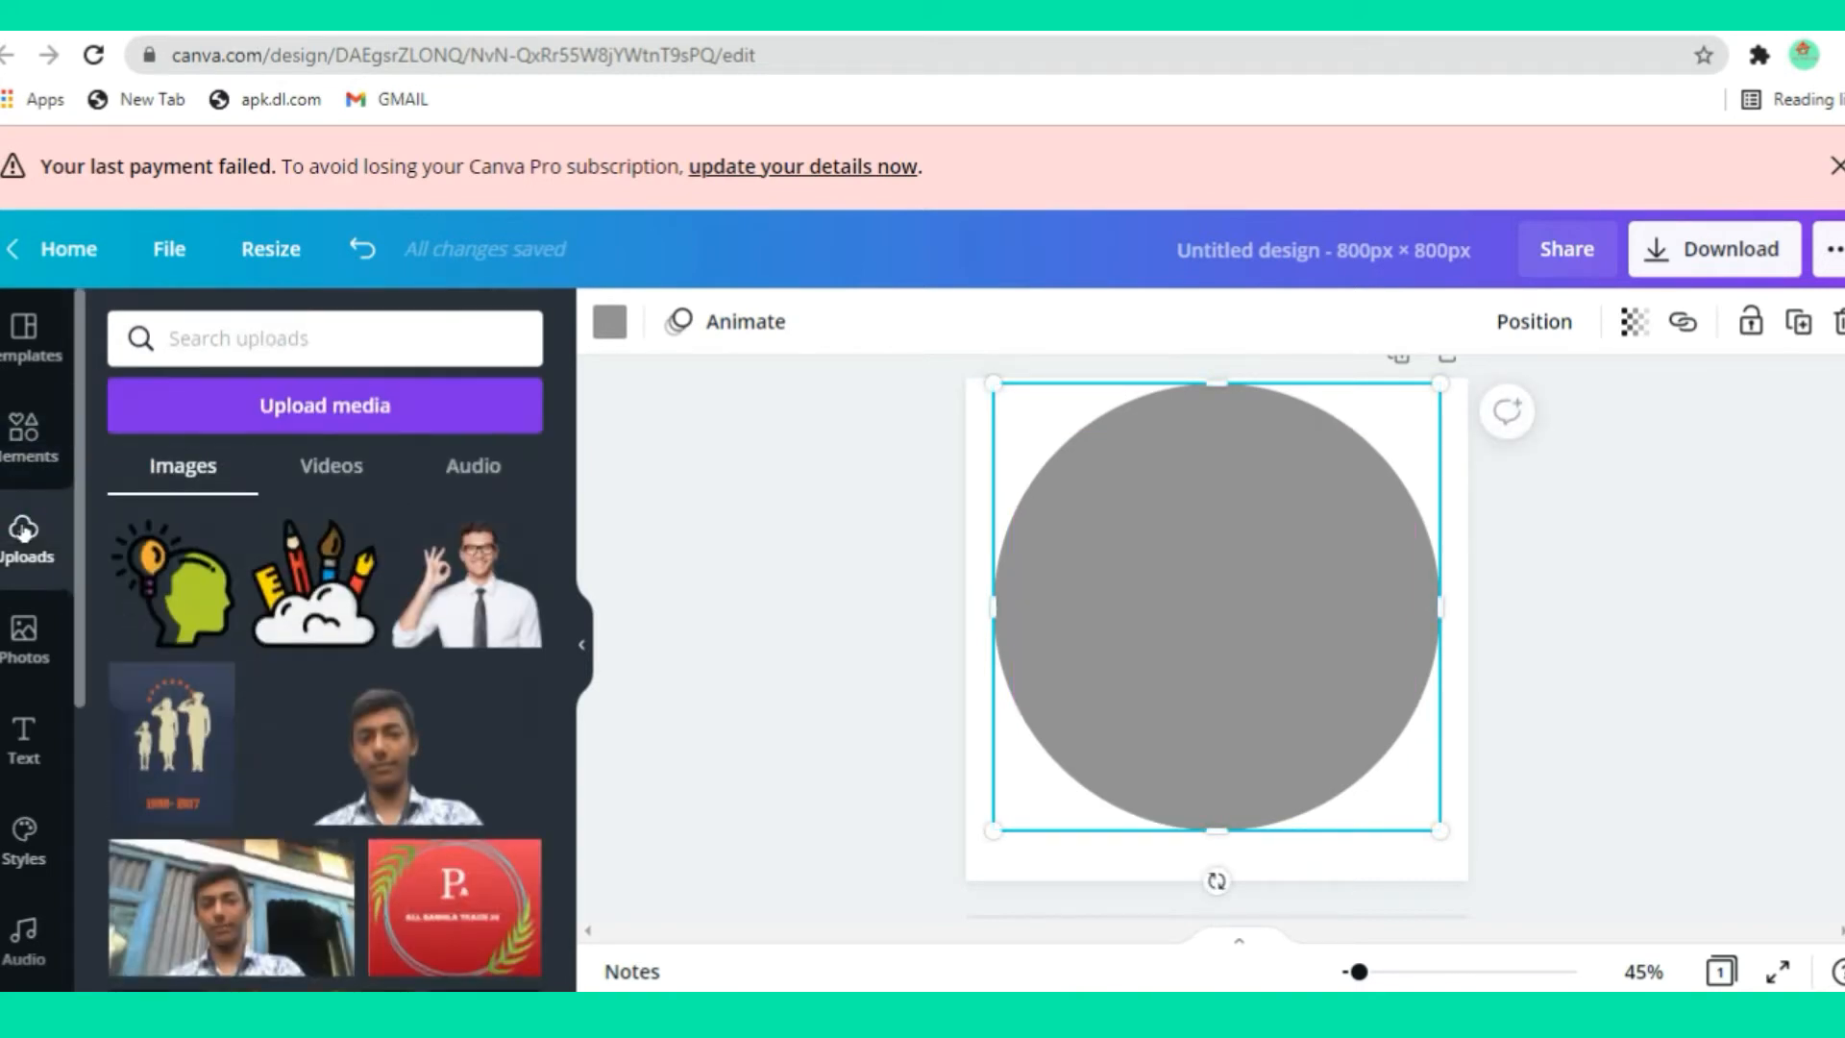
click(173, 572)
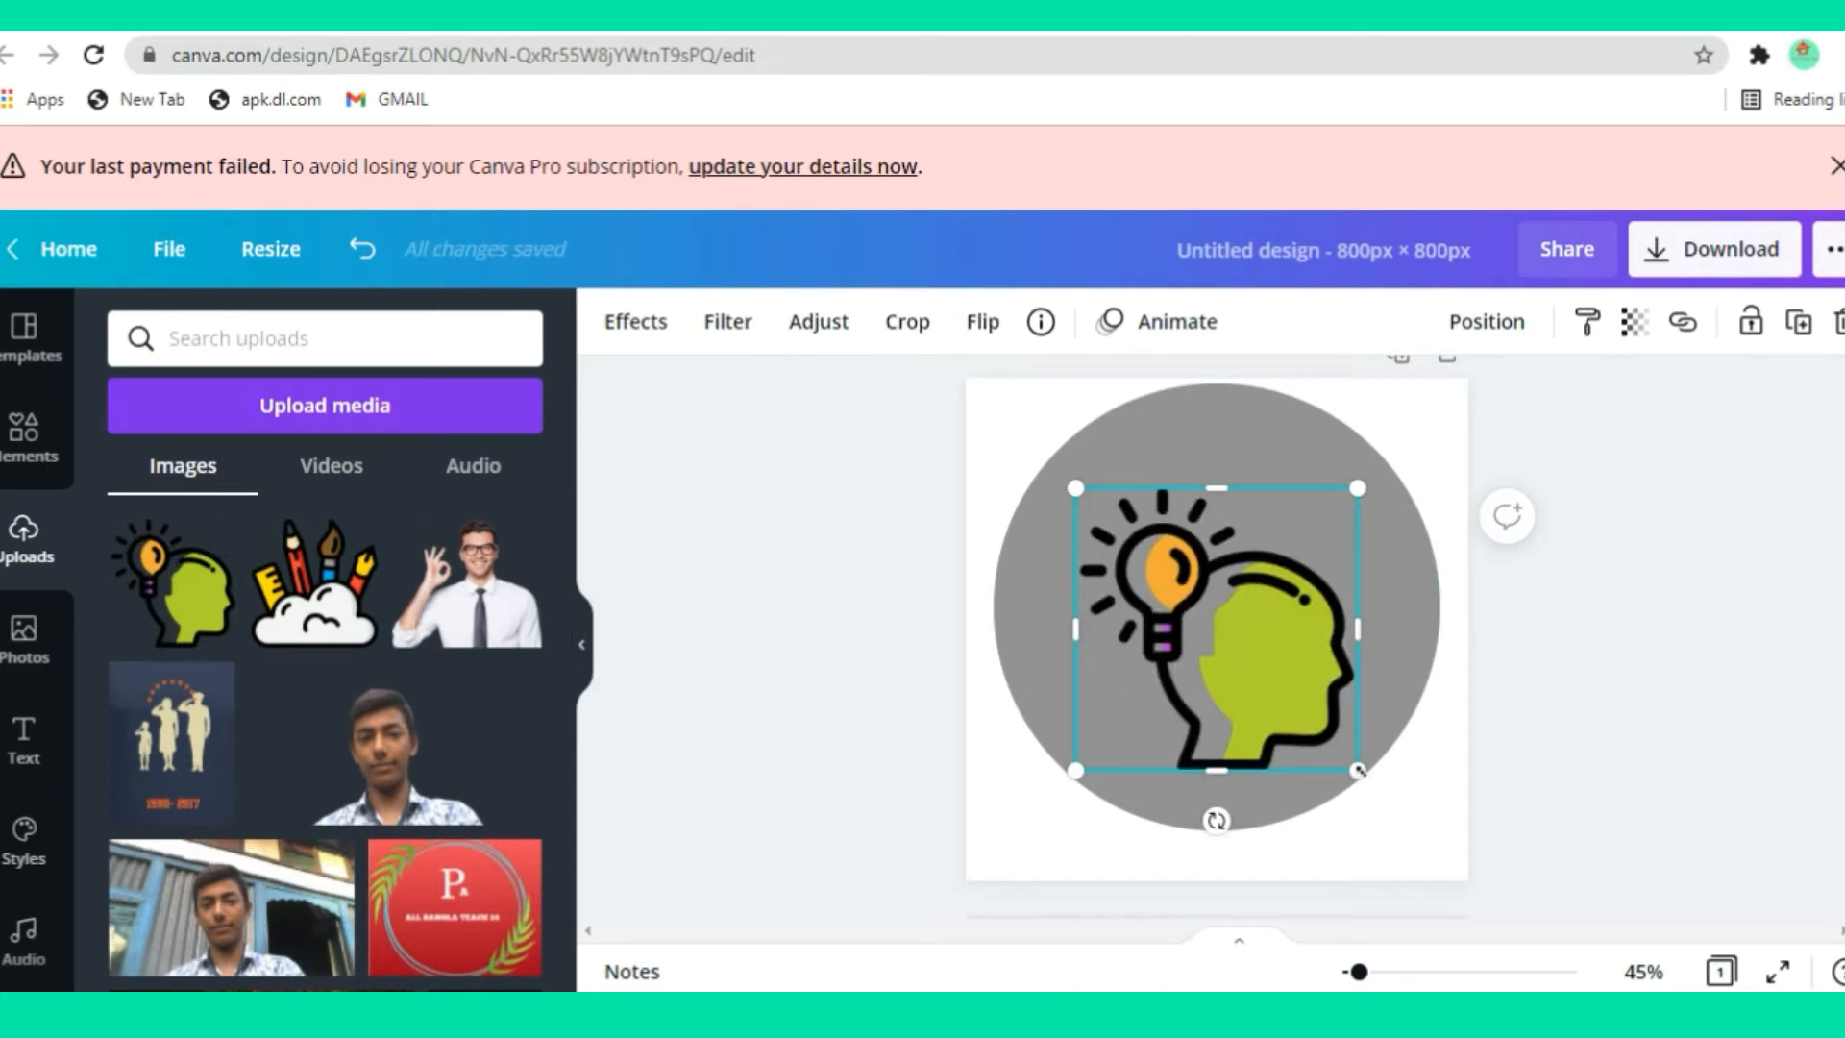
drag(1356, 770, 1417, 832)
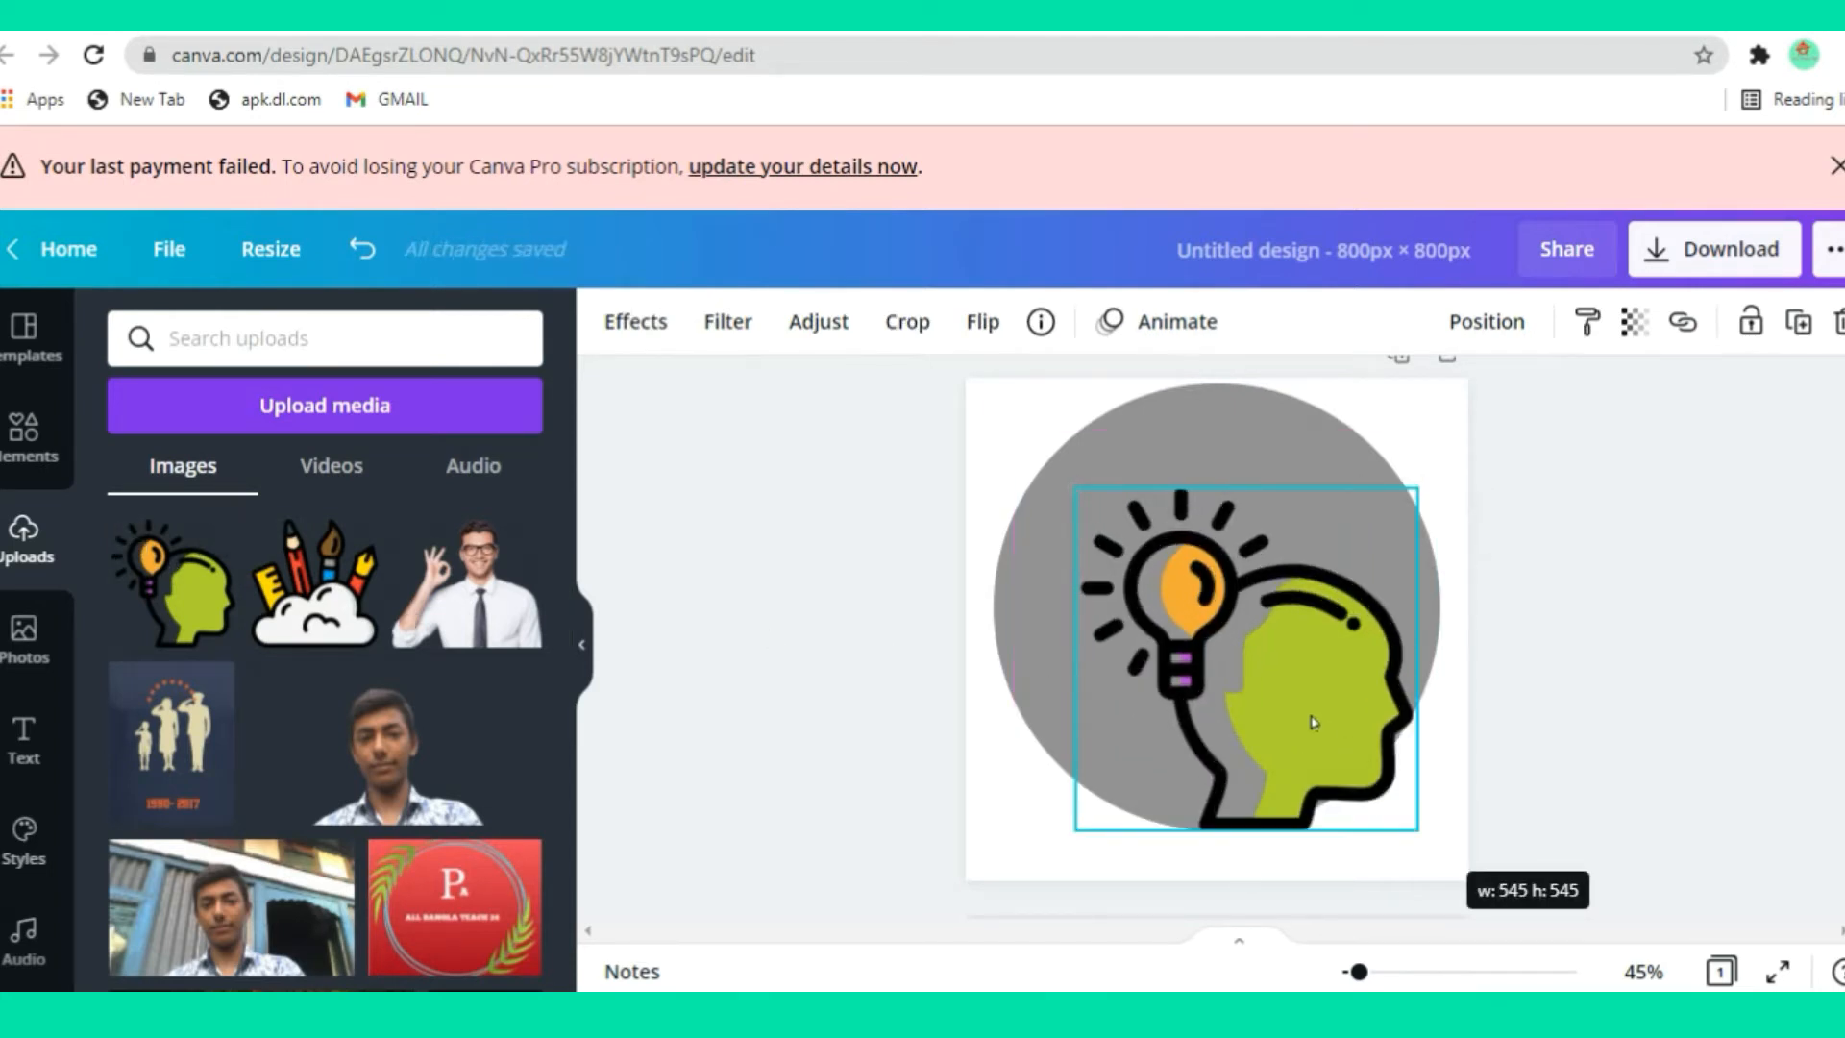
drag(1287, 653, 1283, 651)
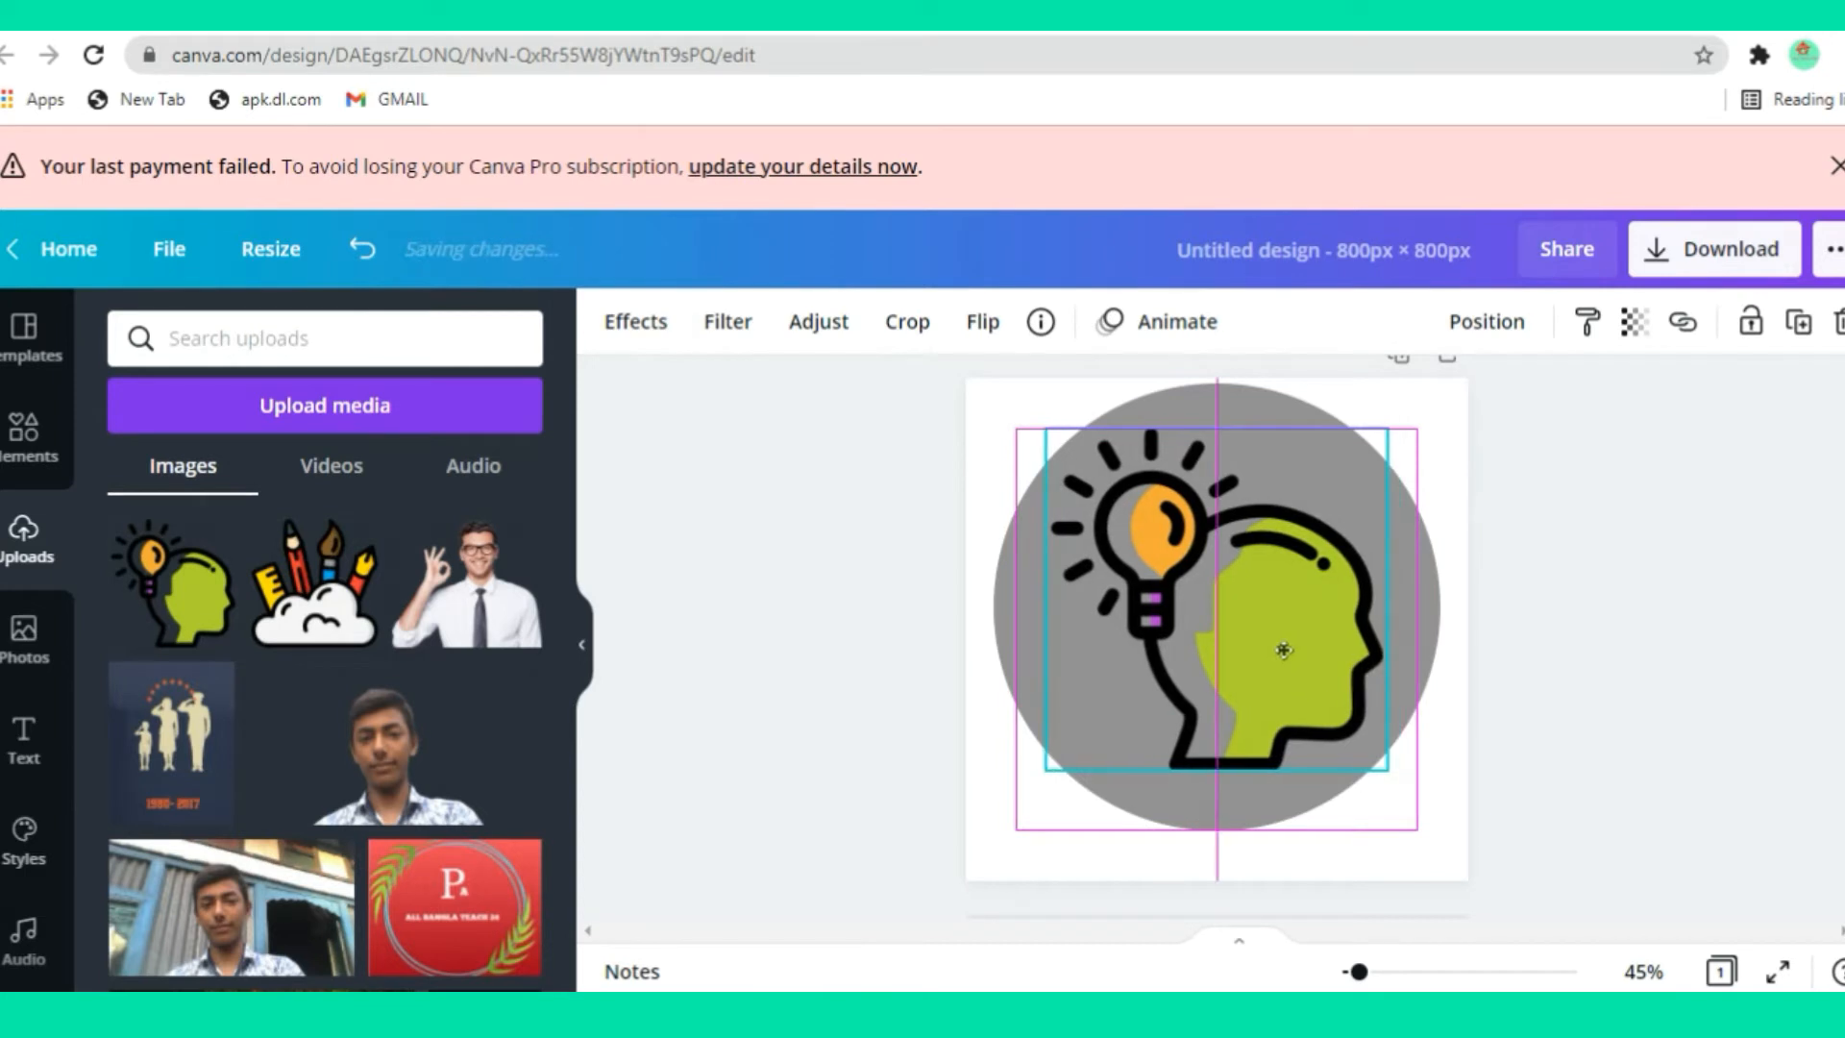
drag(1388, 767, 1355, 738)
drag(1248, 618, 1254, 612)
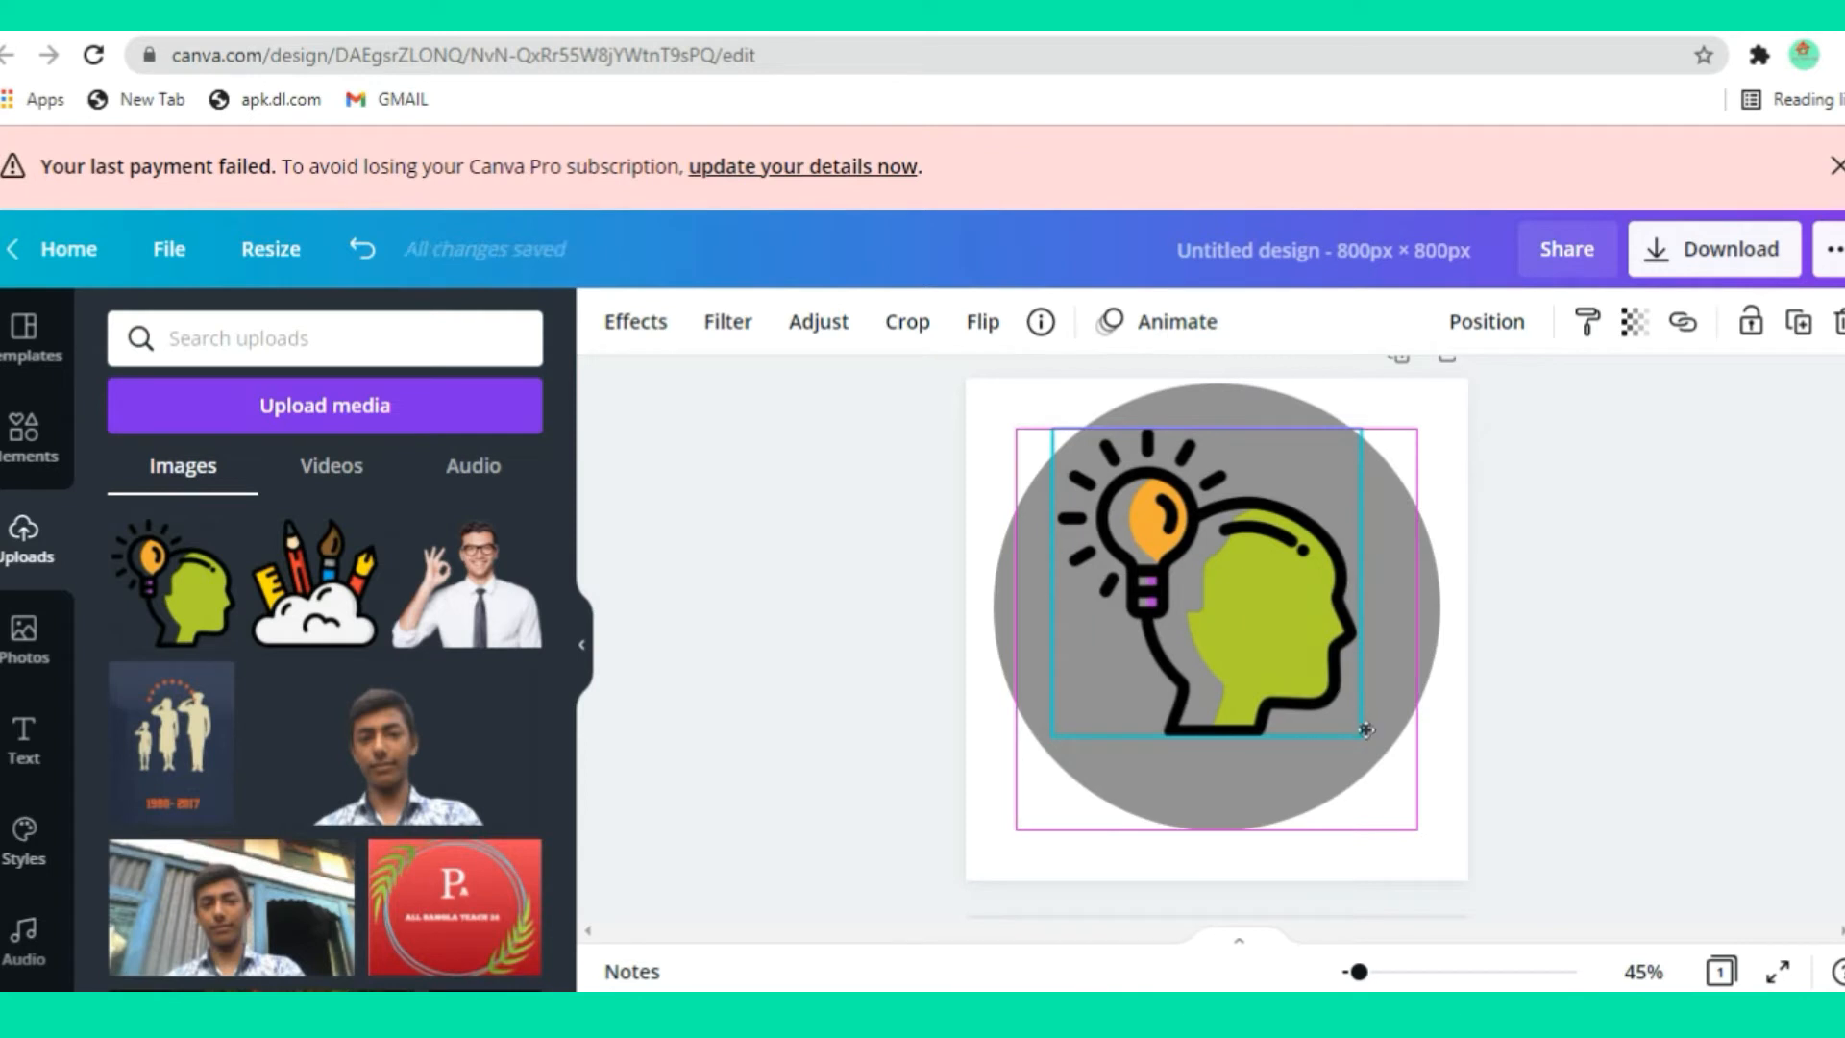
drag(1366, 731, 1348, 721)
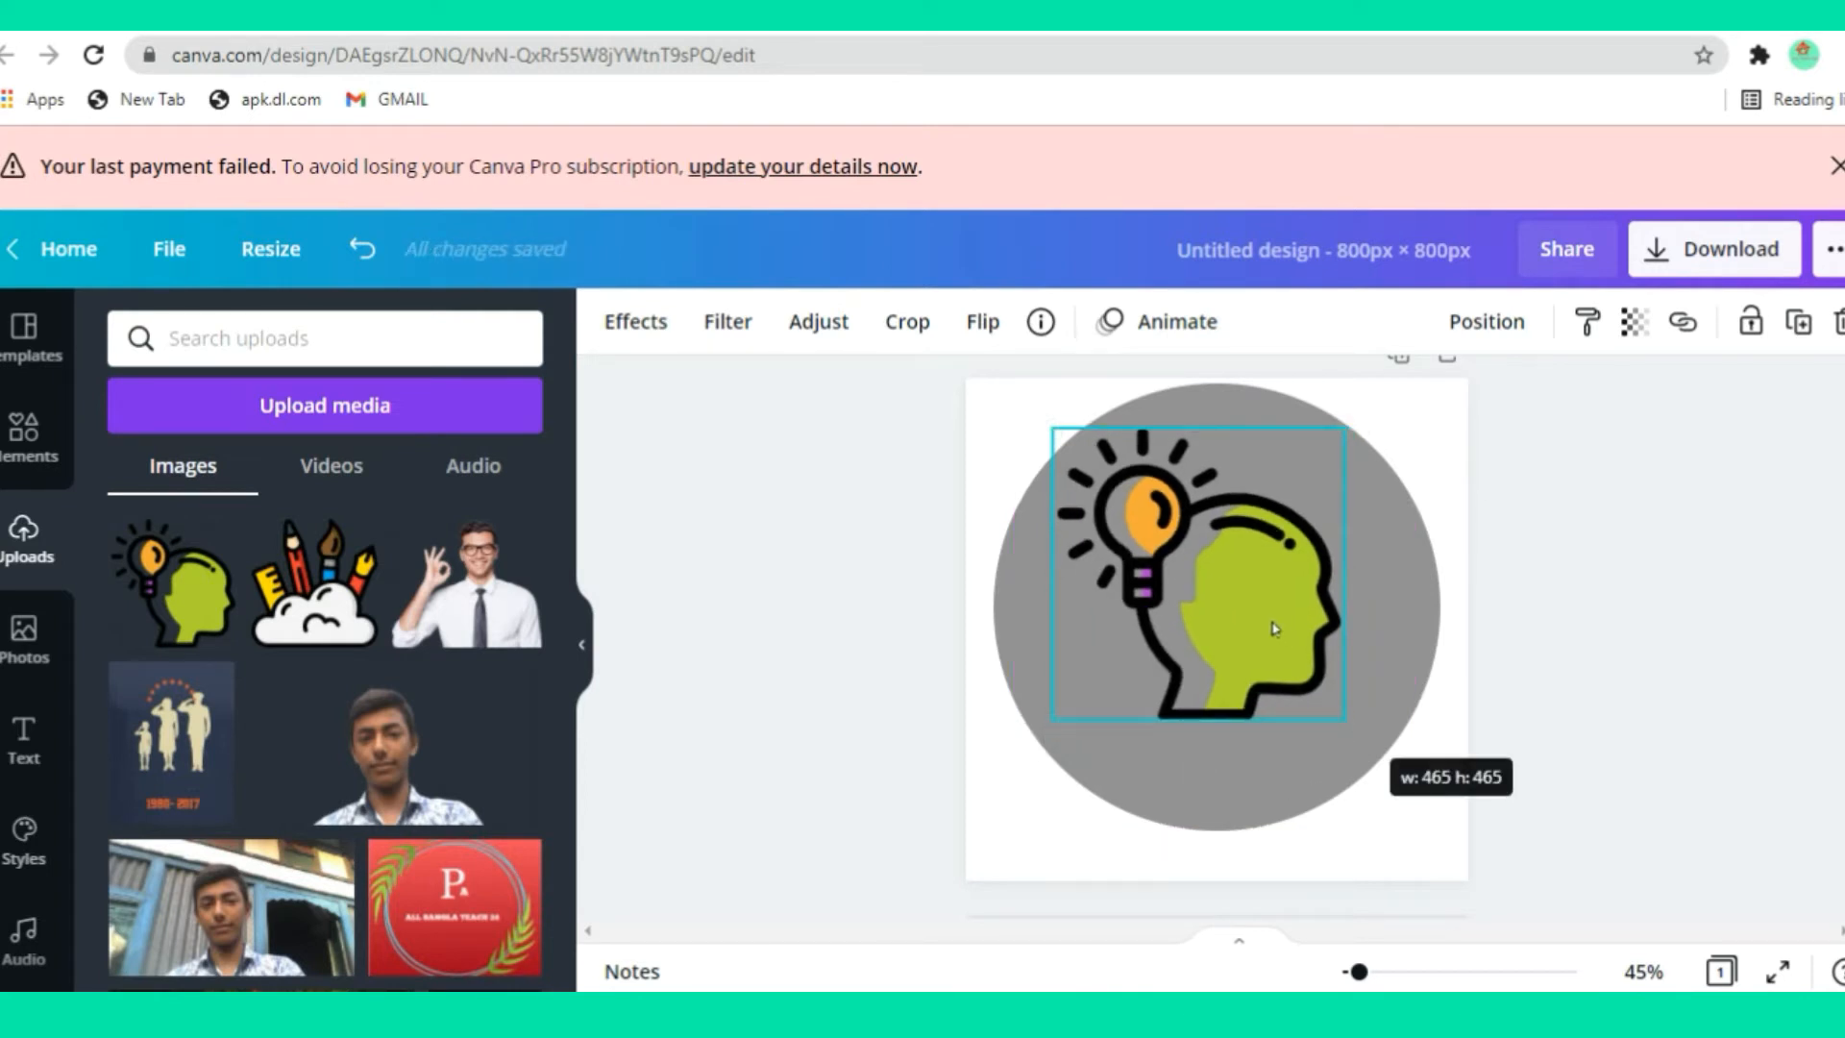
drag(1251, 610, 1261, 607)
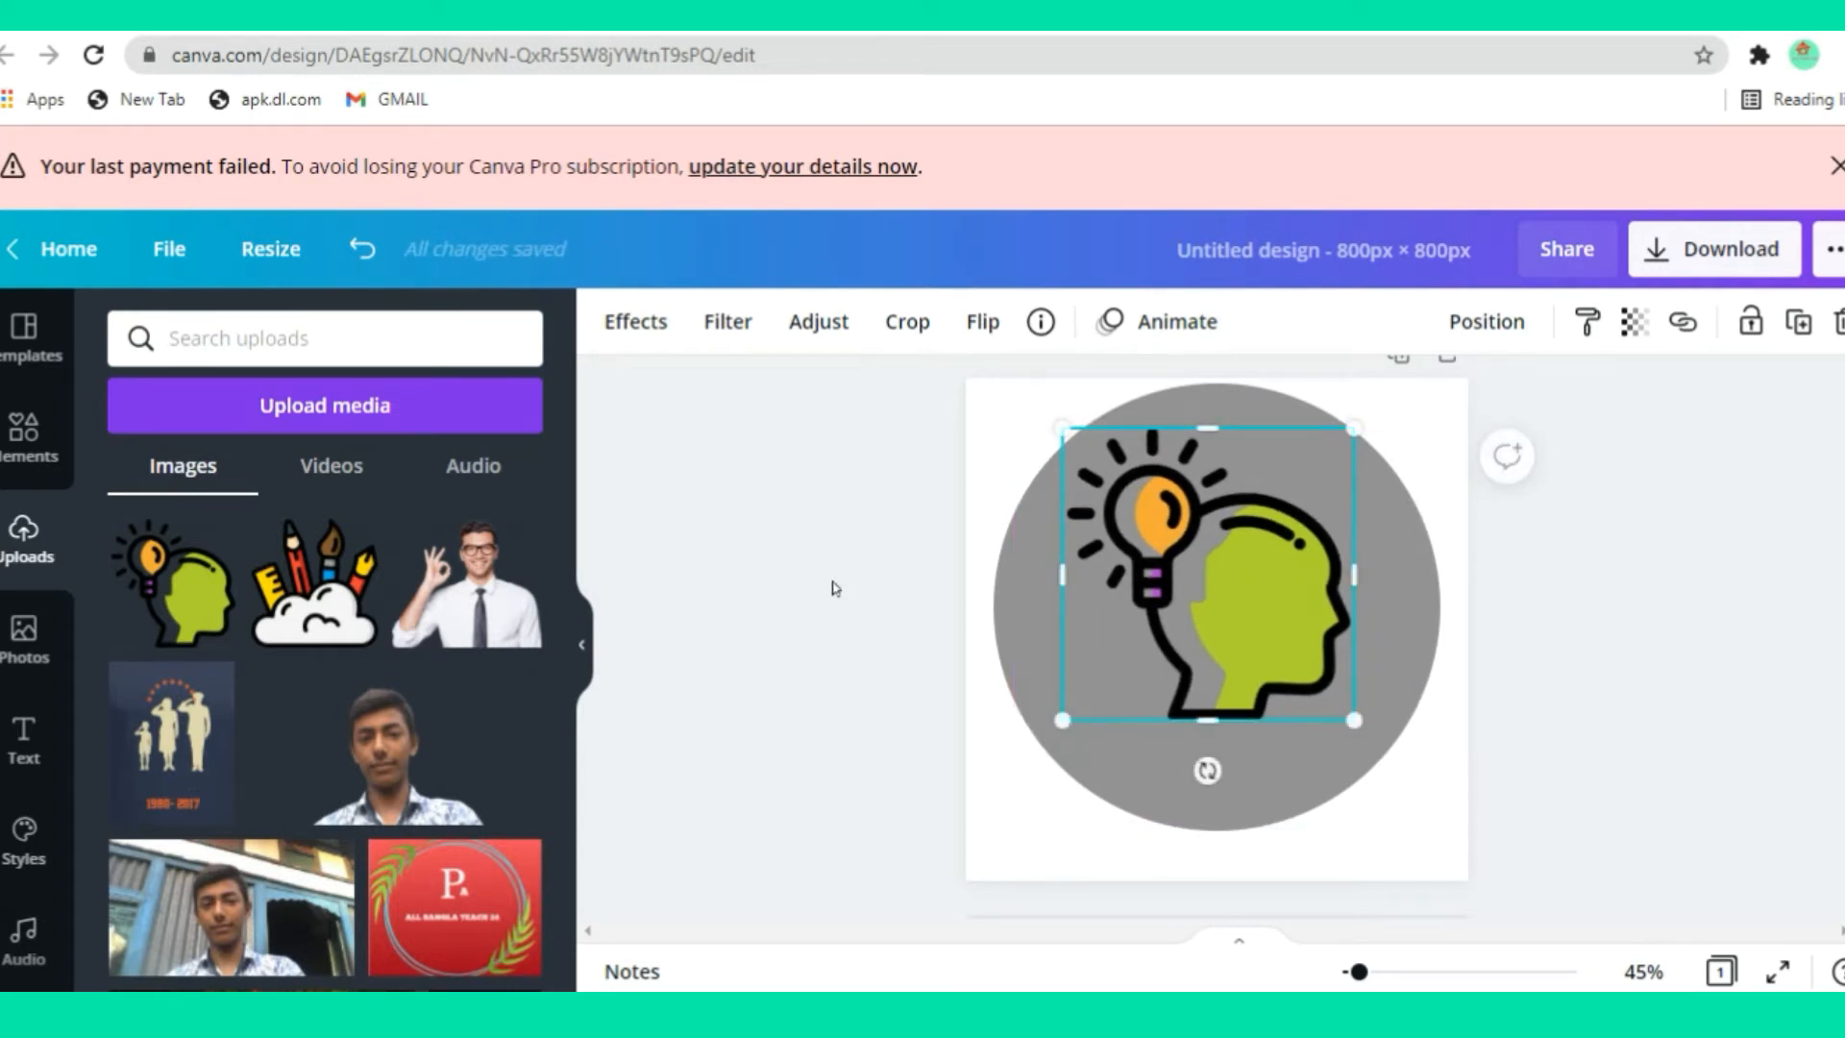
click(835, 588)
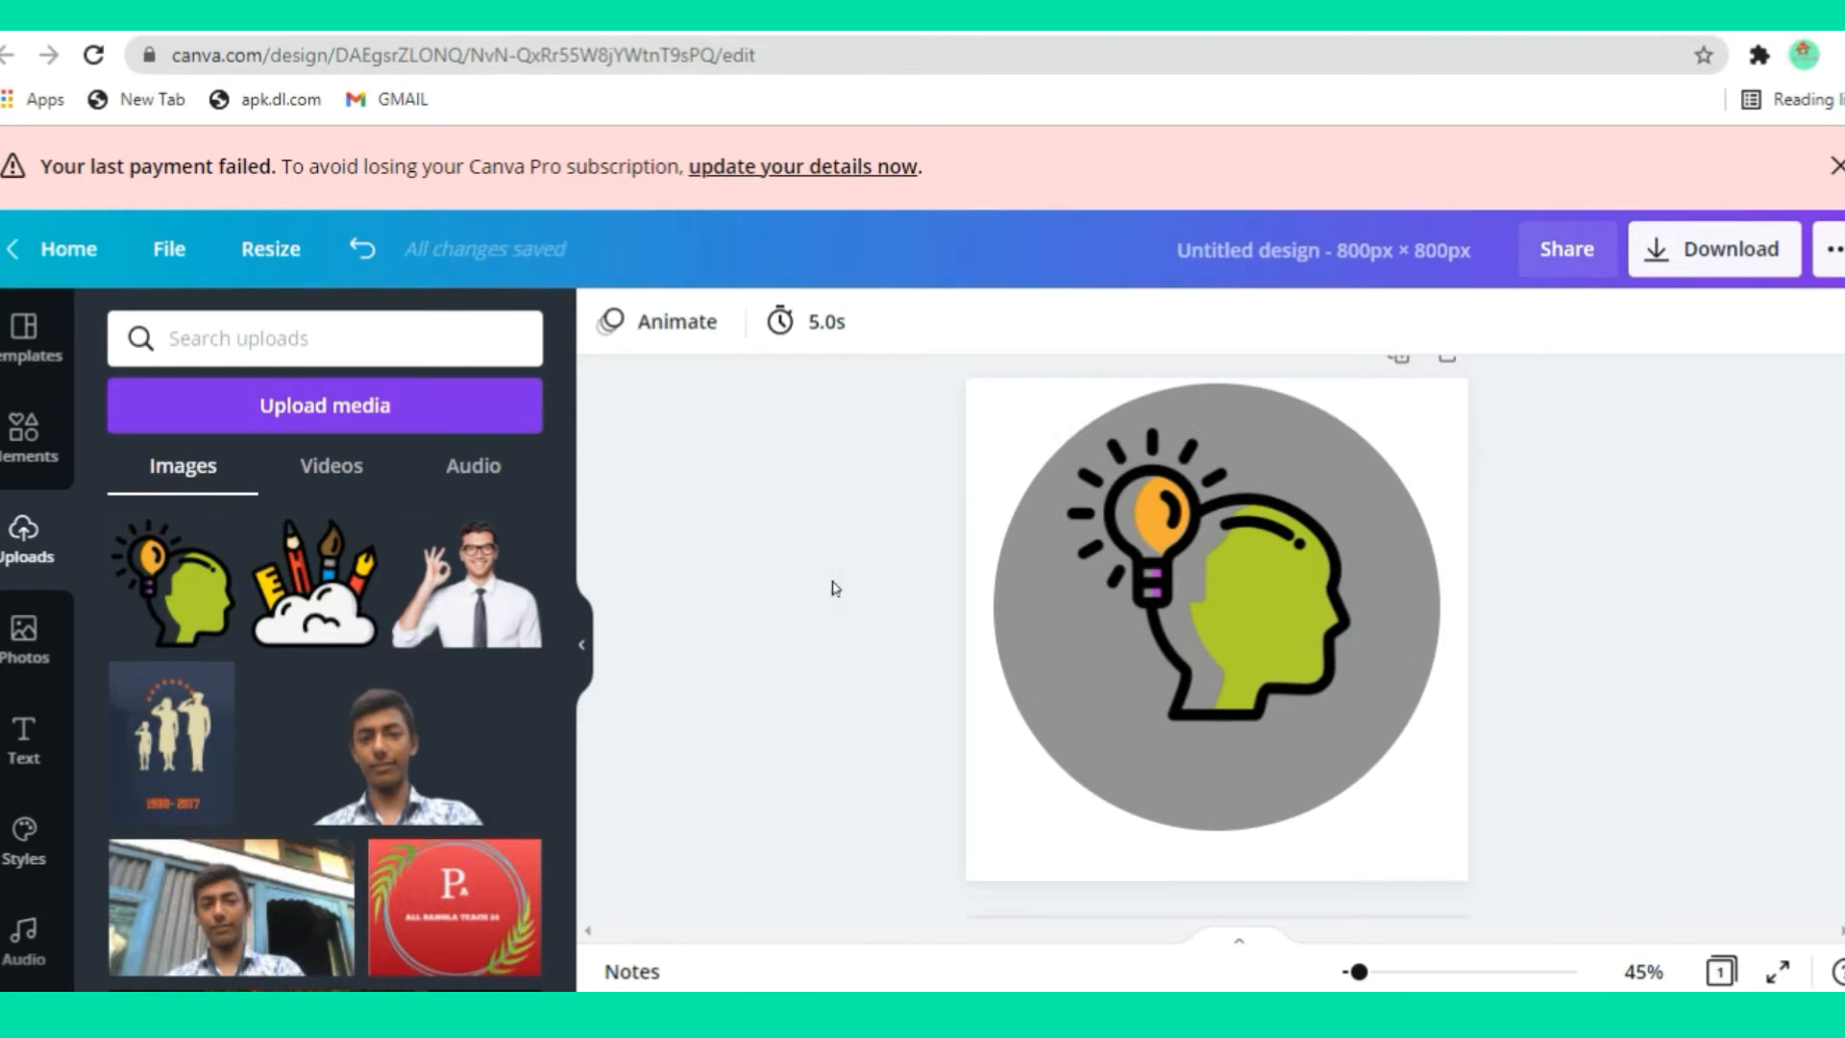
Add a heading reading "Design" and place it inside the circle just below the head icon
click(23, 736)
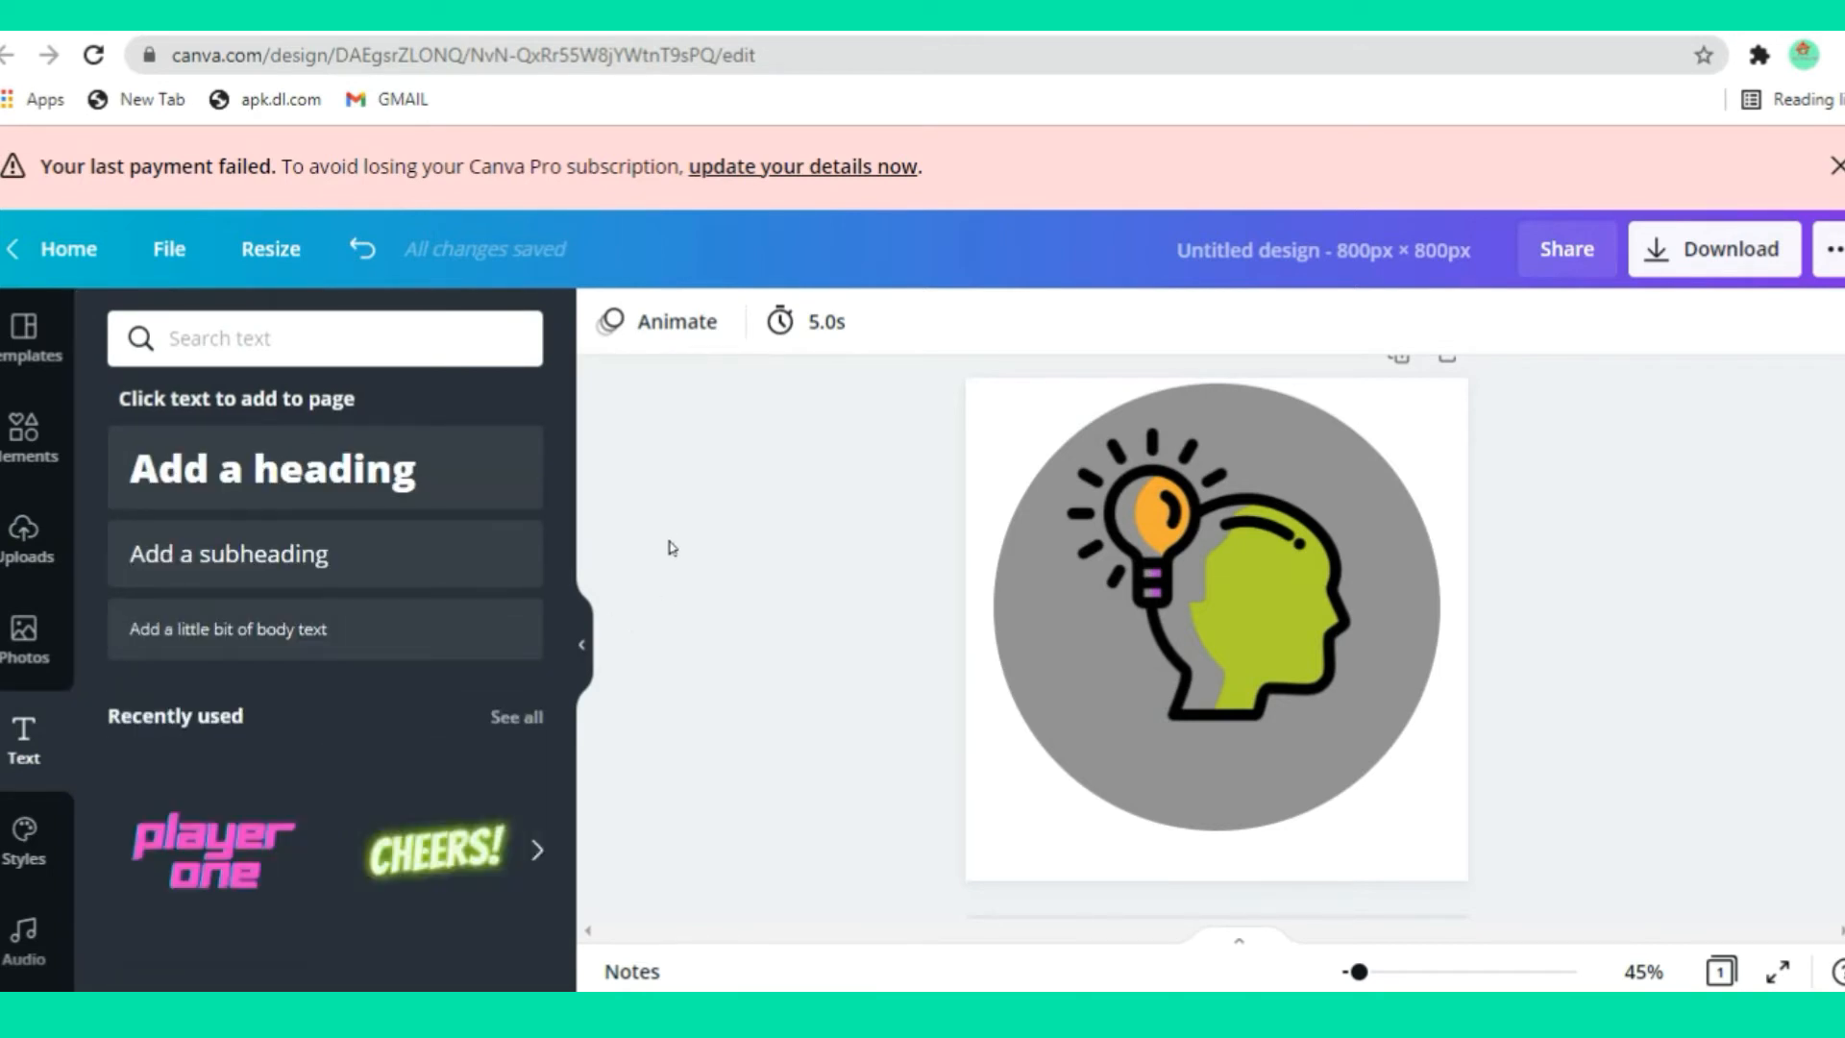
click(411, 469)
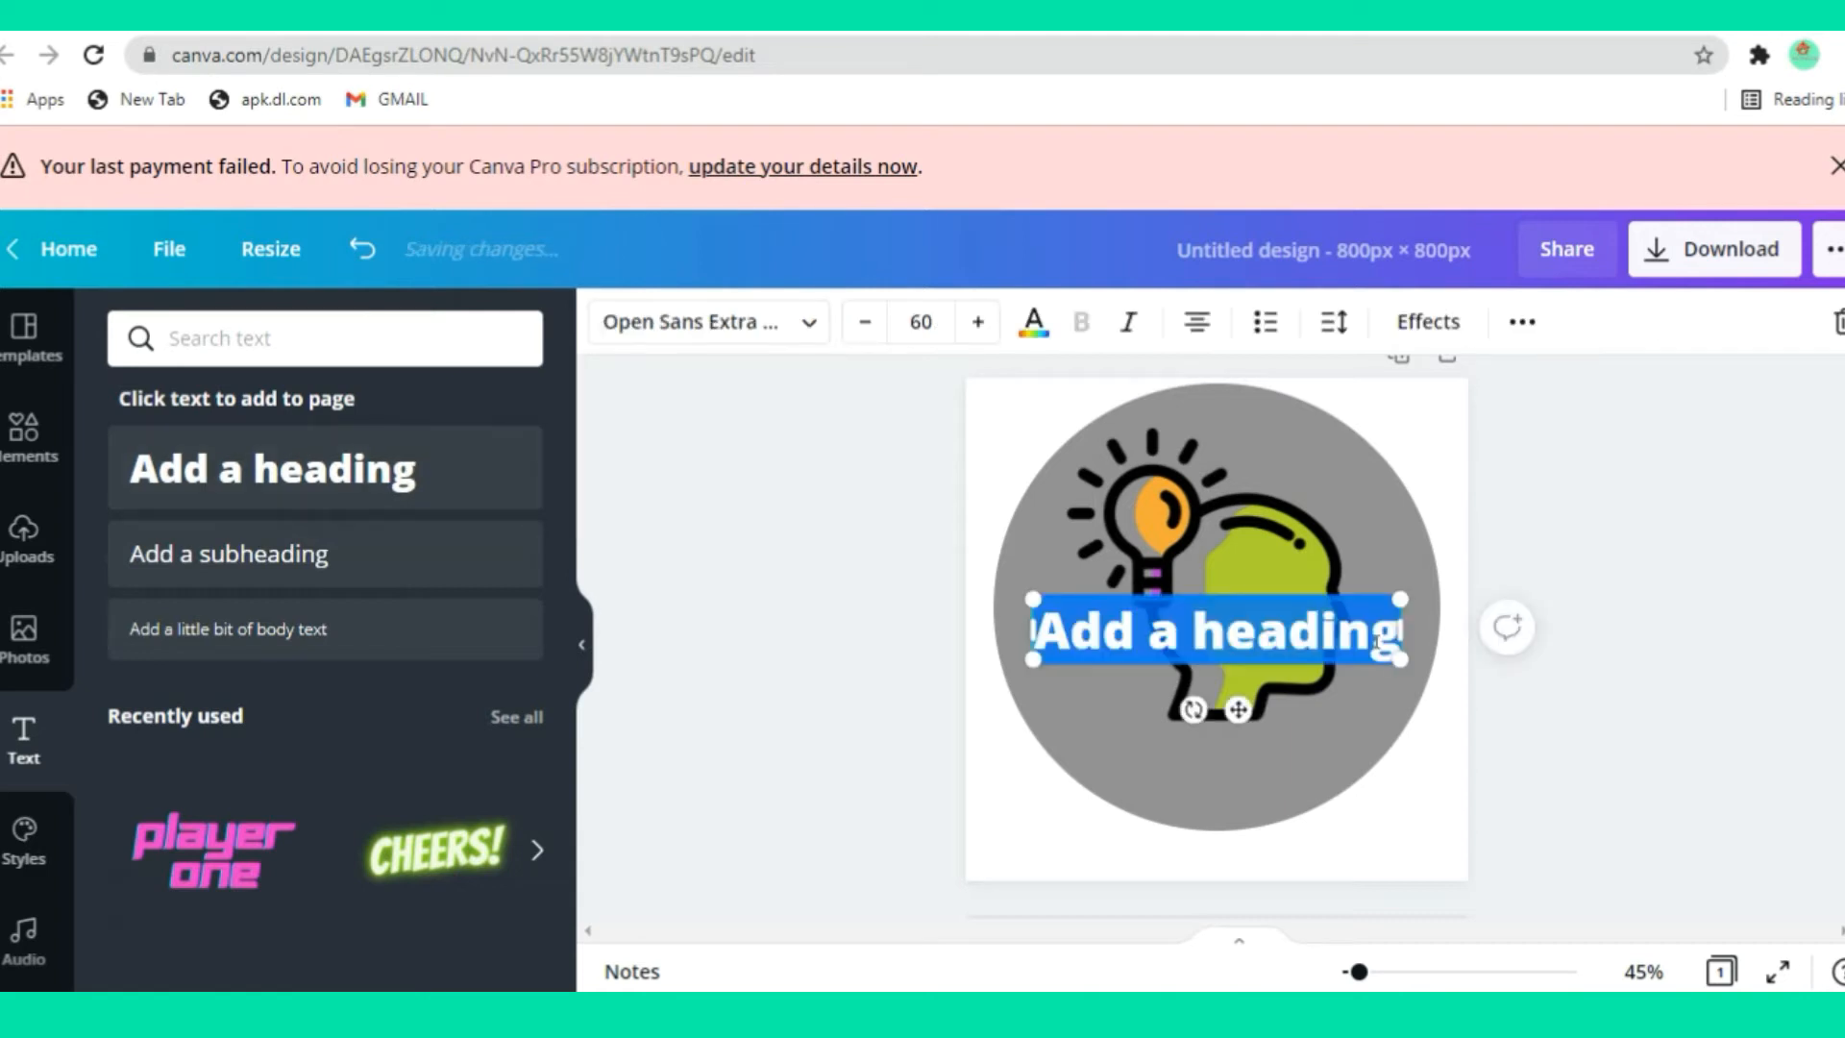
key(BackSpace)
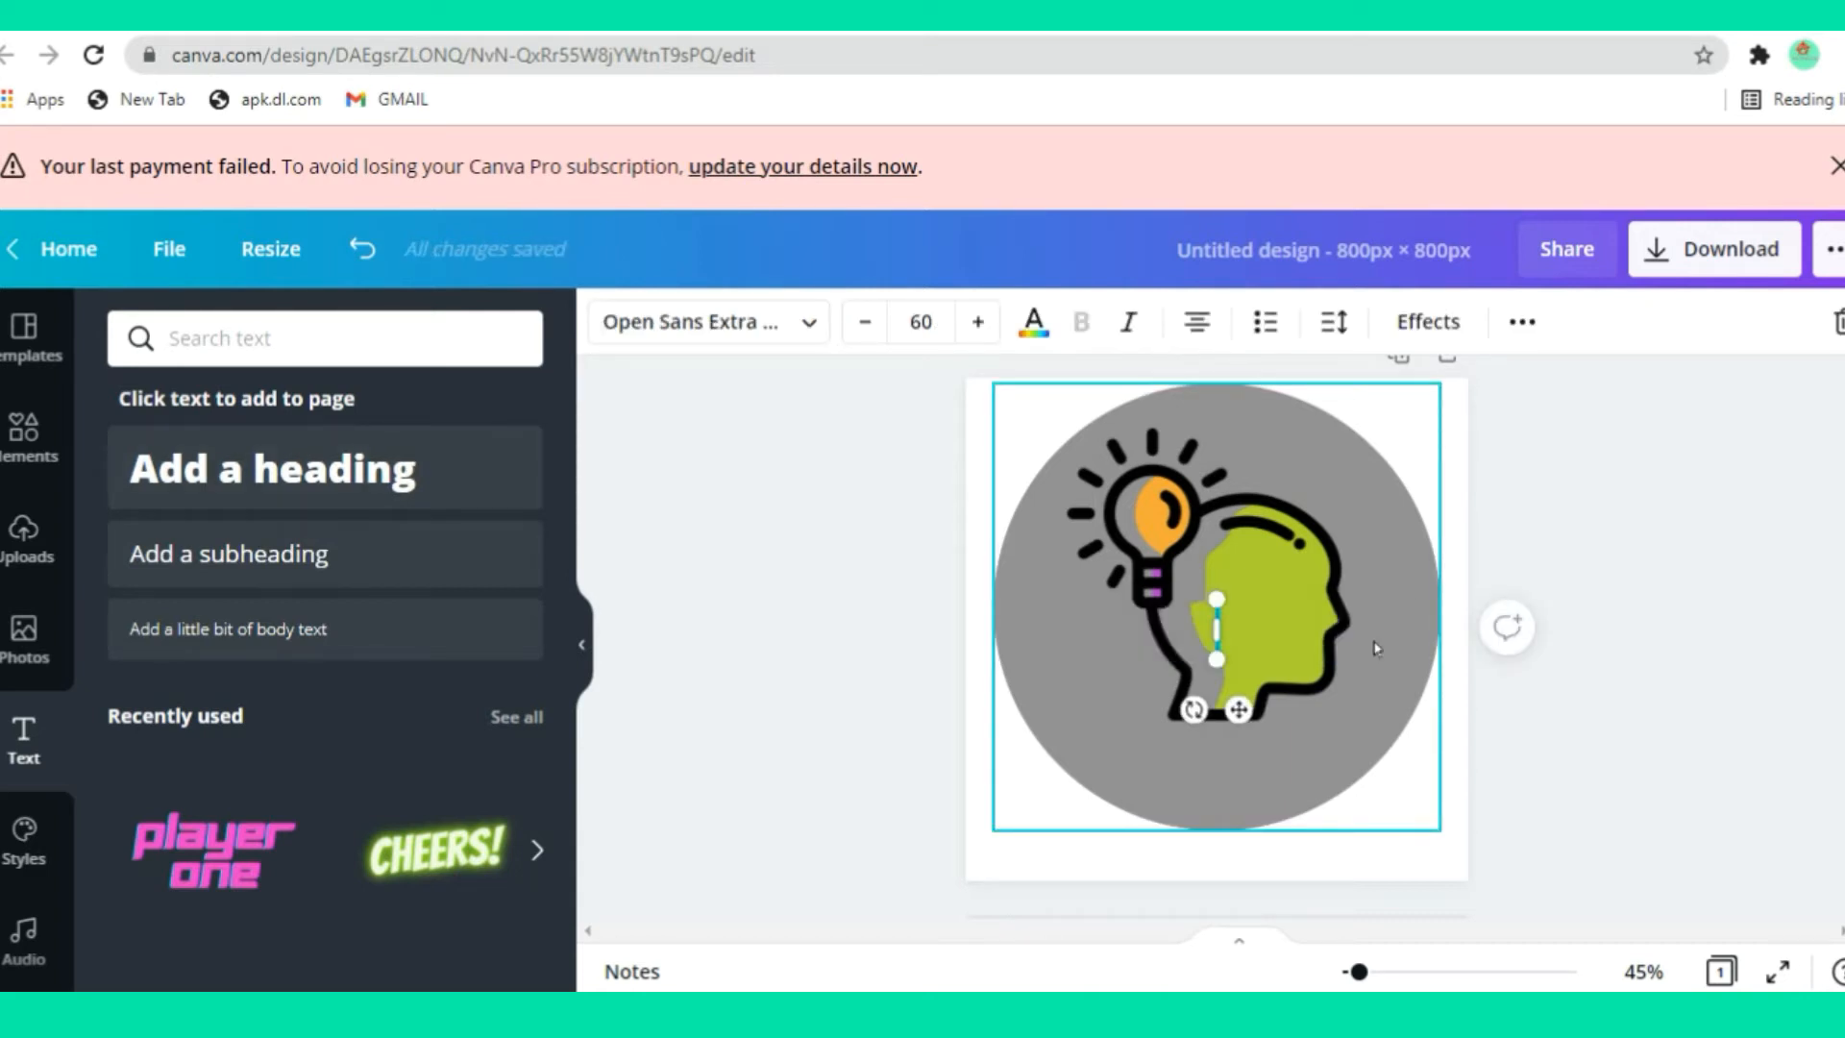
text(Design)
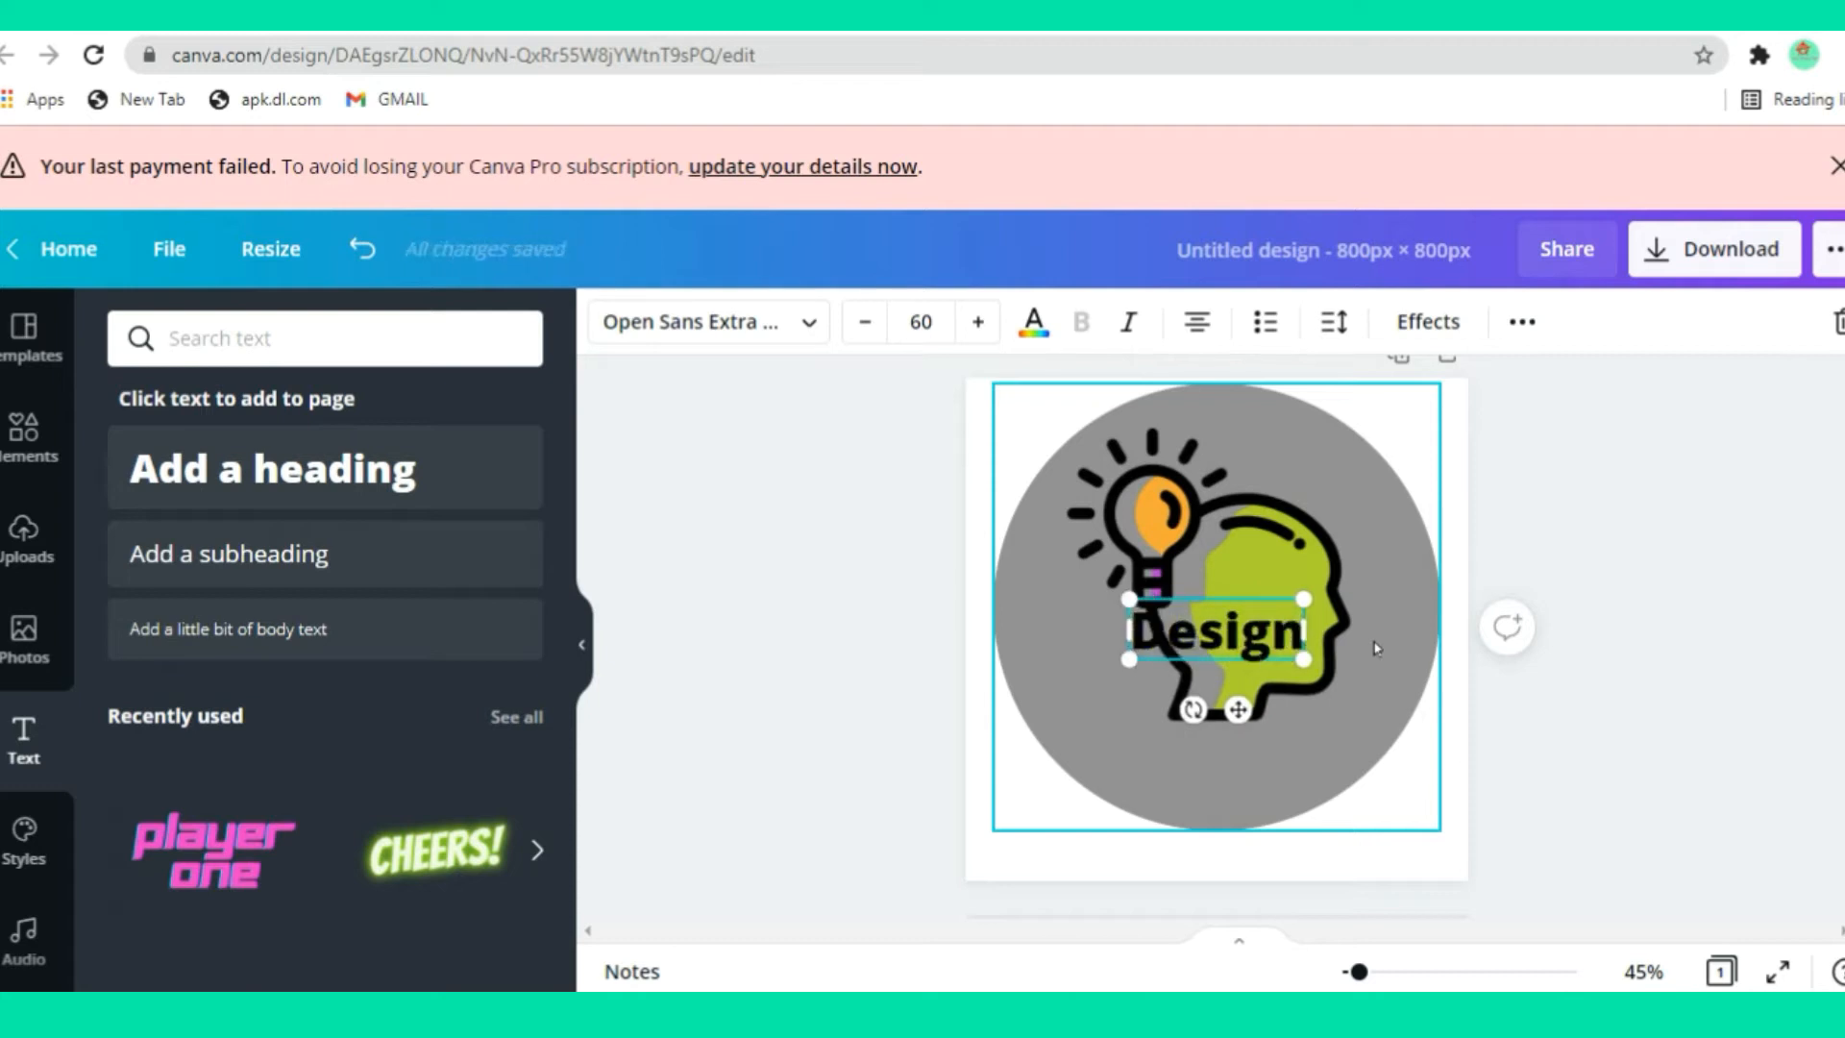
click(1679, 663)
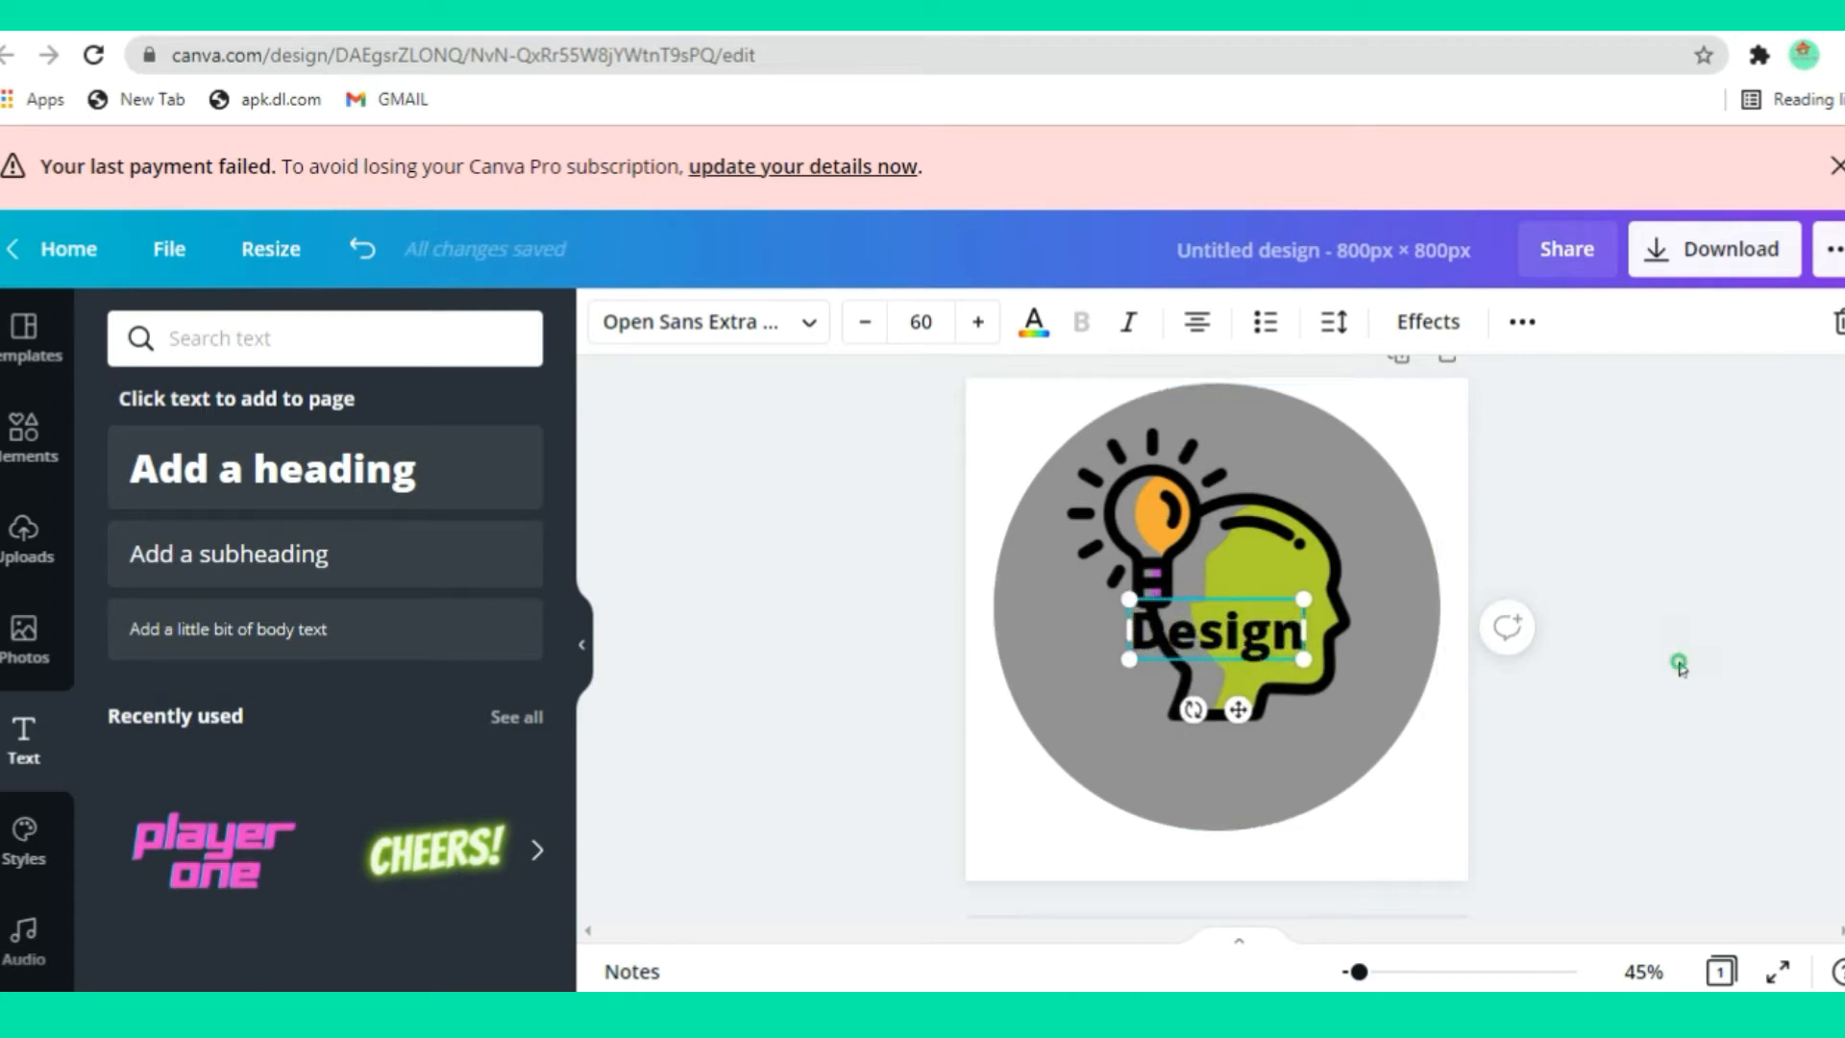
drag(1240, 643, 1232, 755)
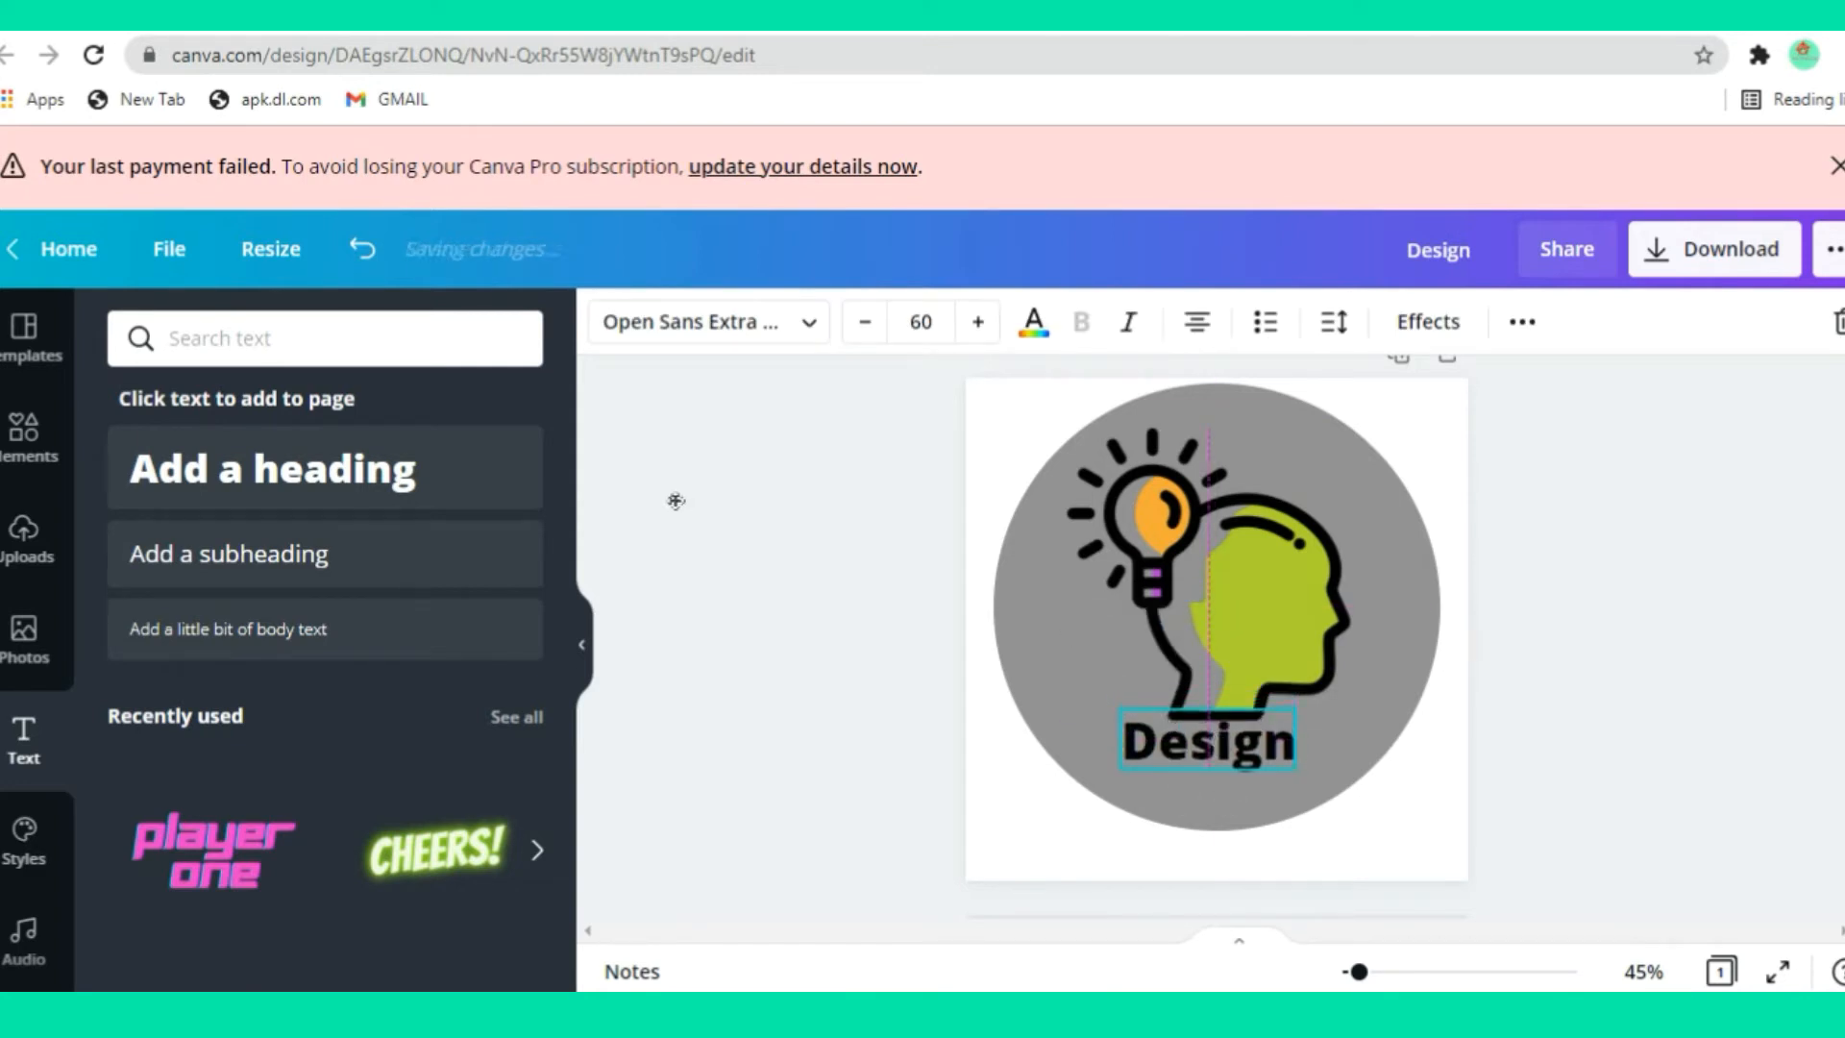
Set the "Design" heading's font to Norwester and its color to white
click(810, 324)
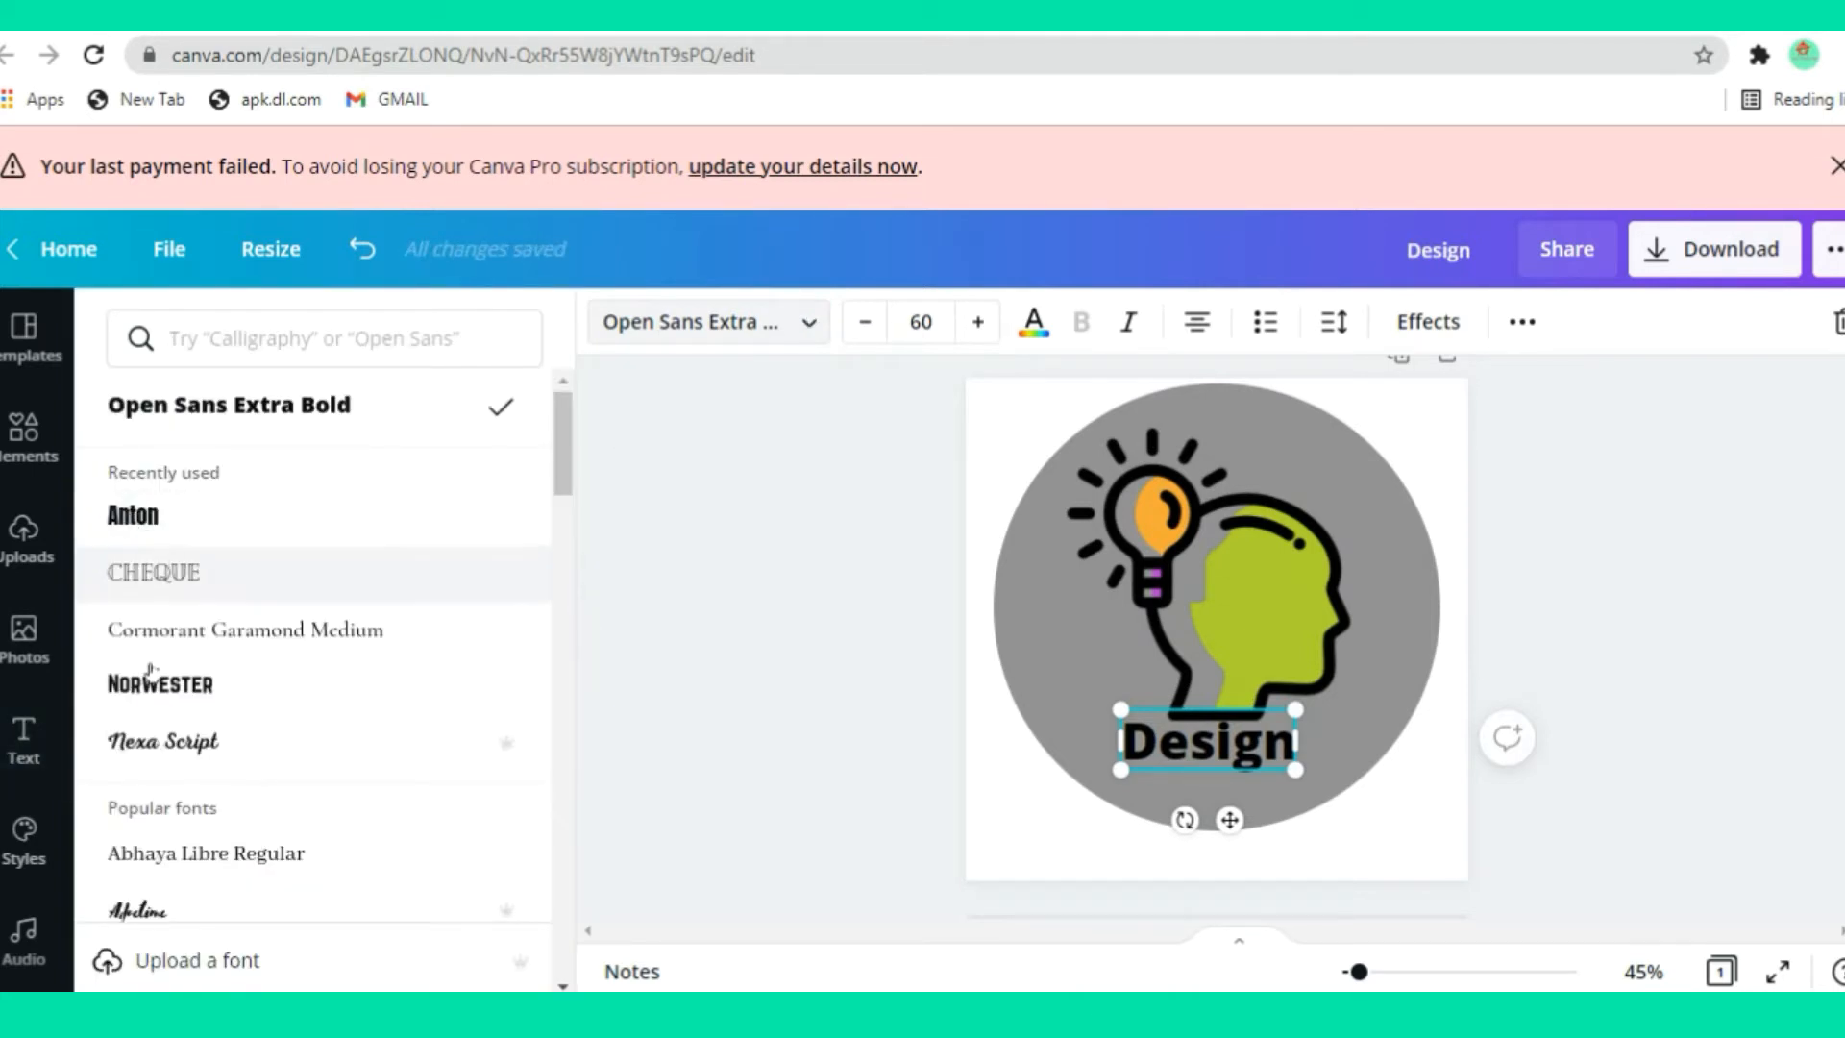
click(158, 656)
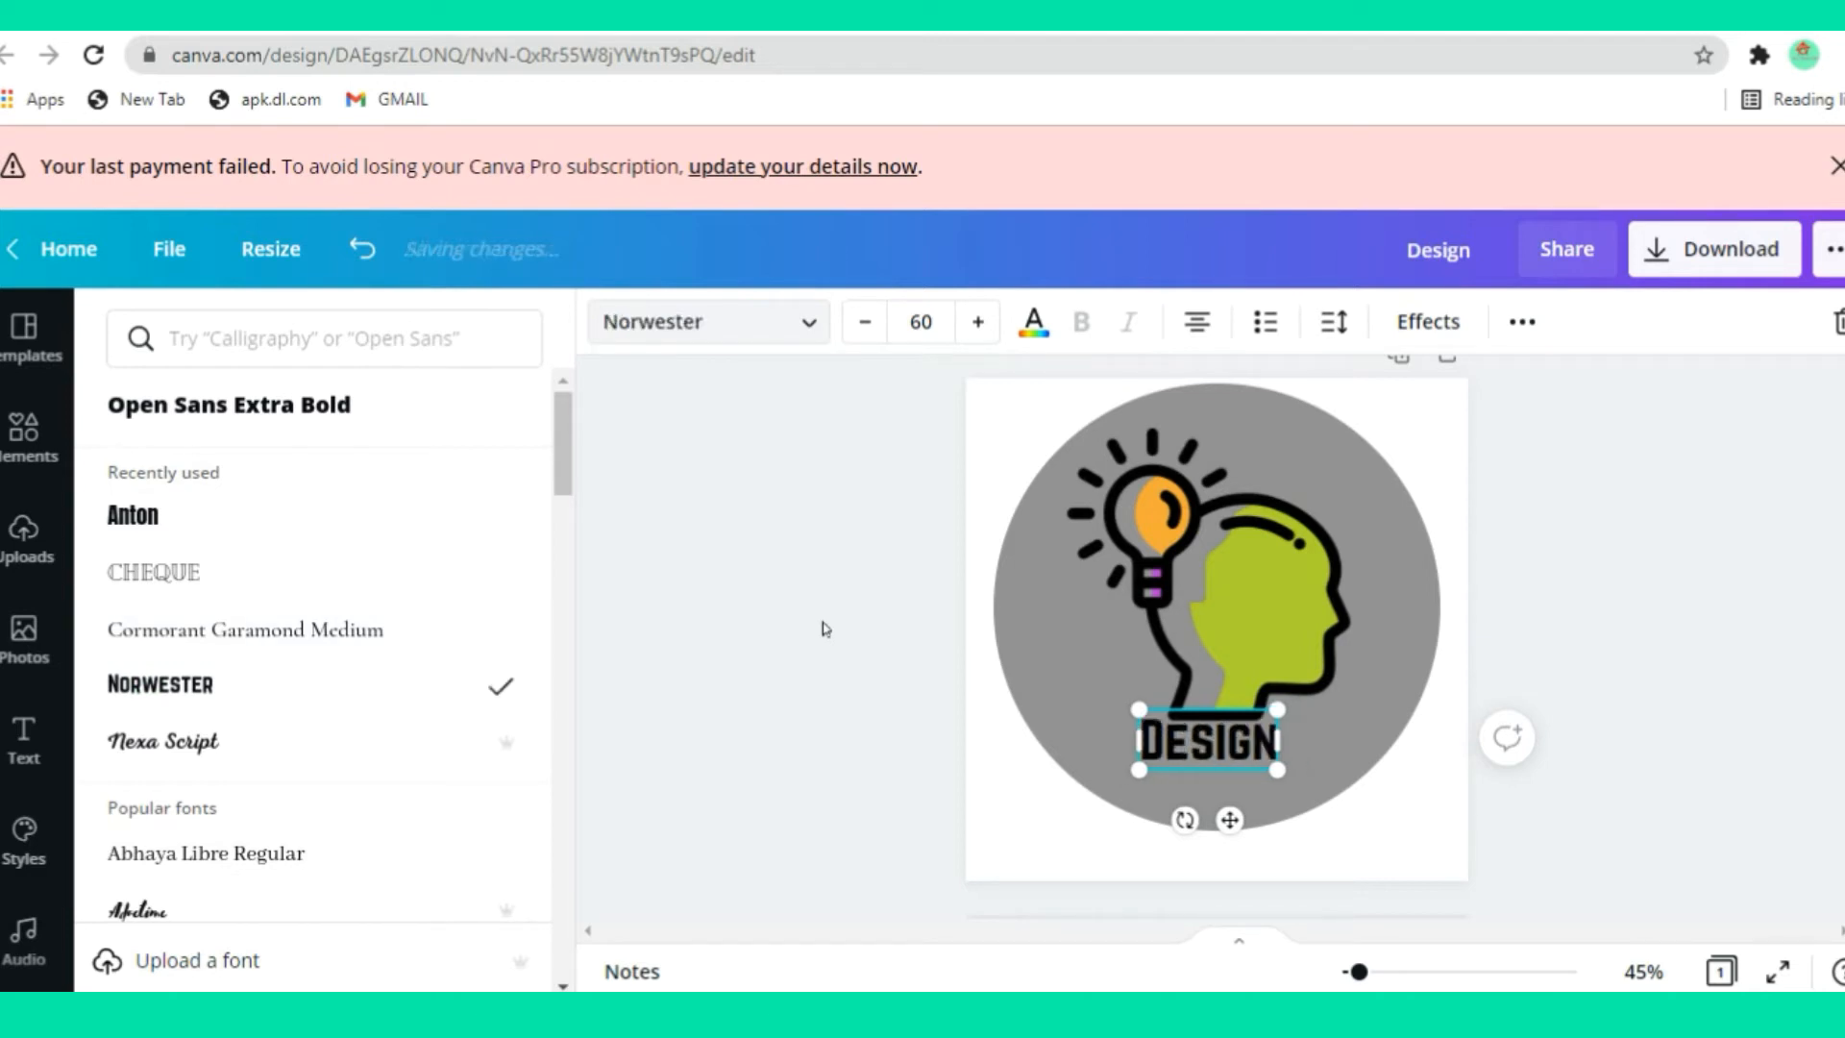
click(1033, 321)
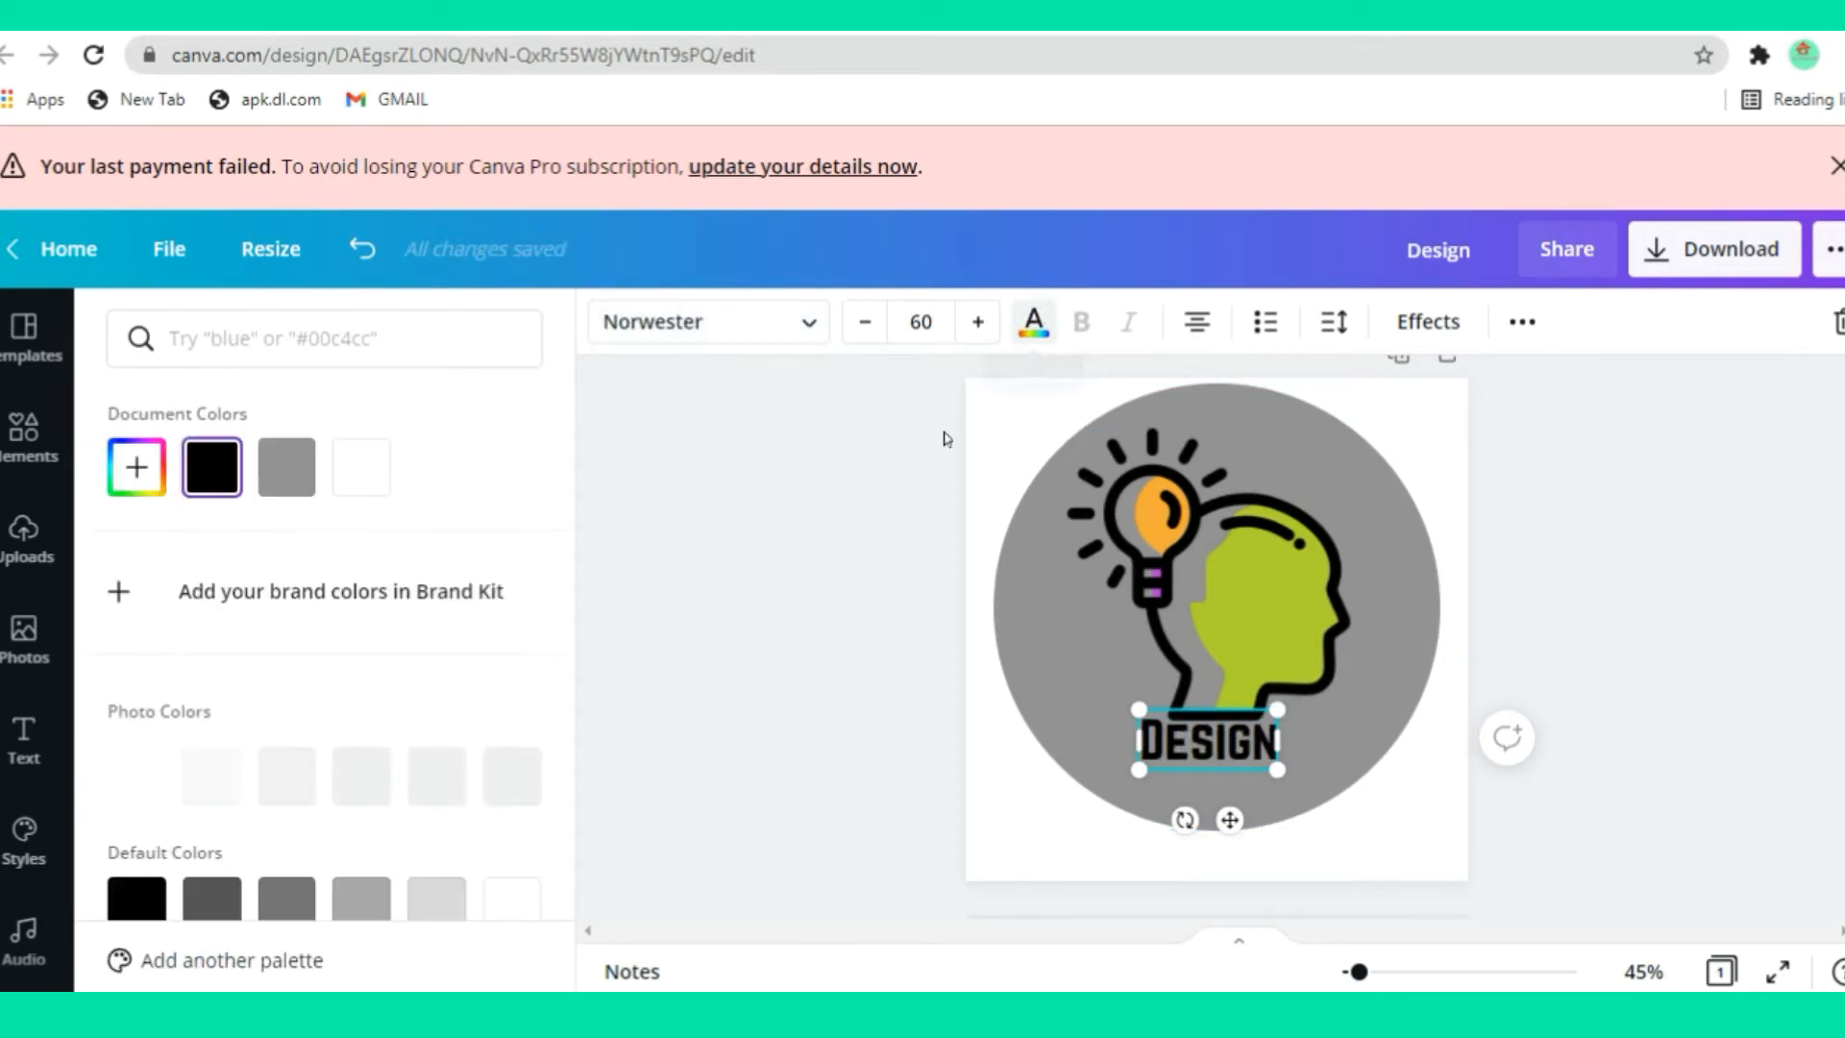
click(363, 471)
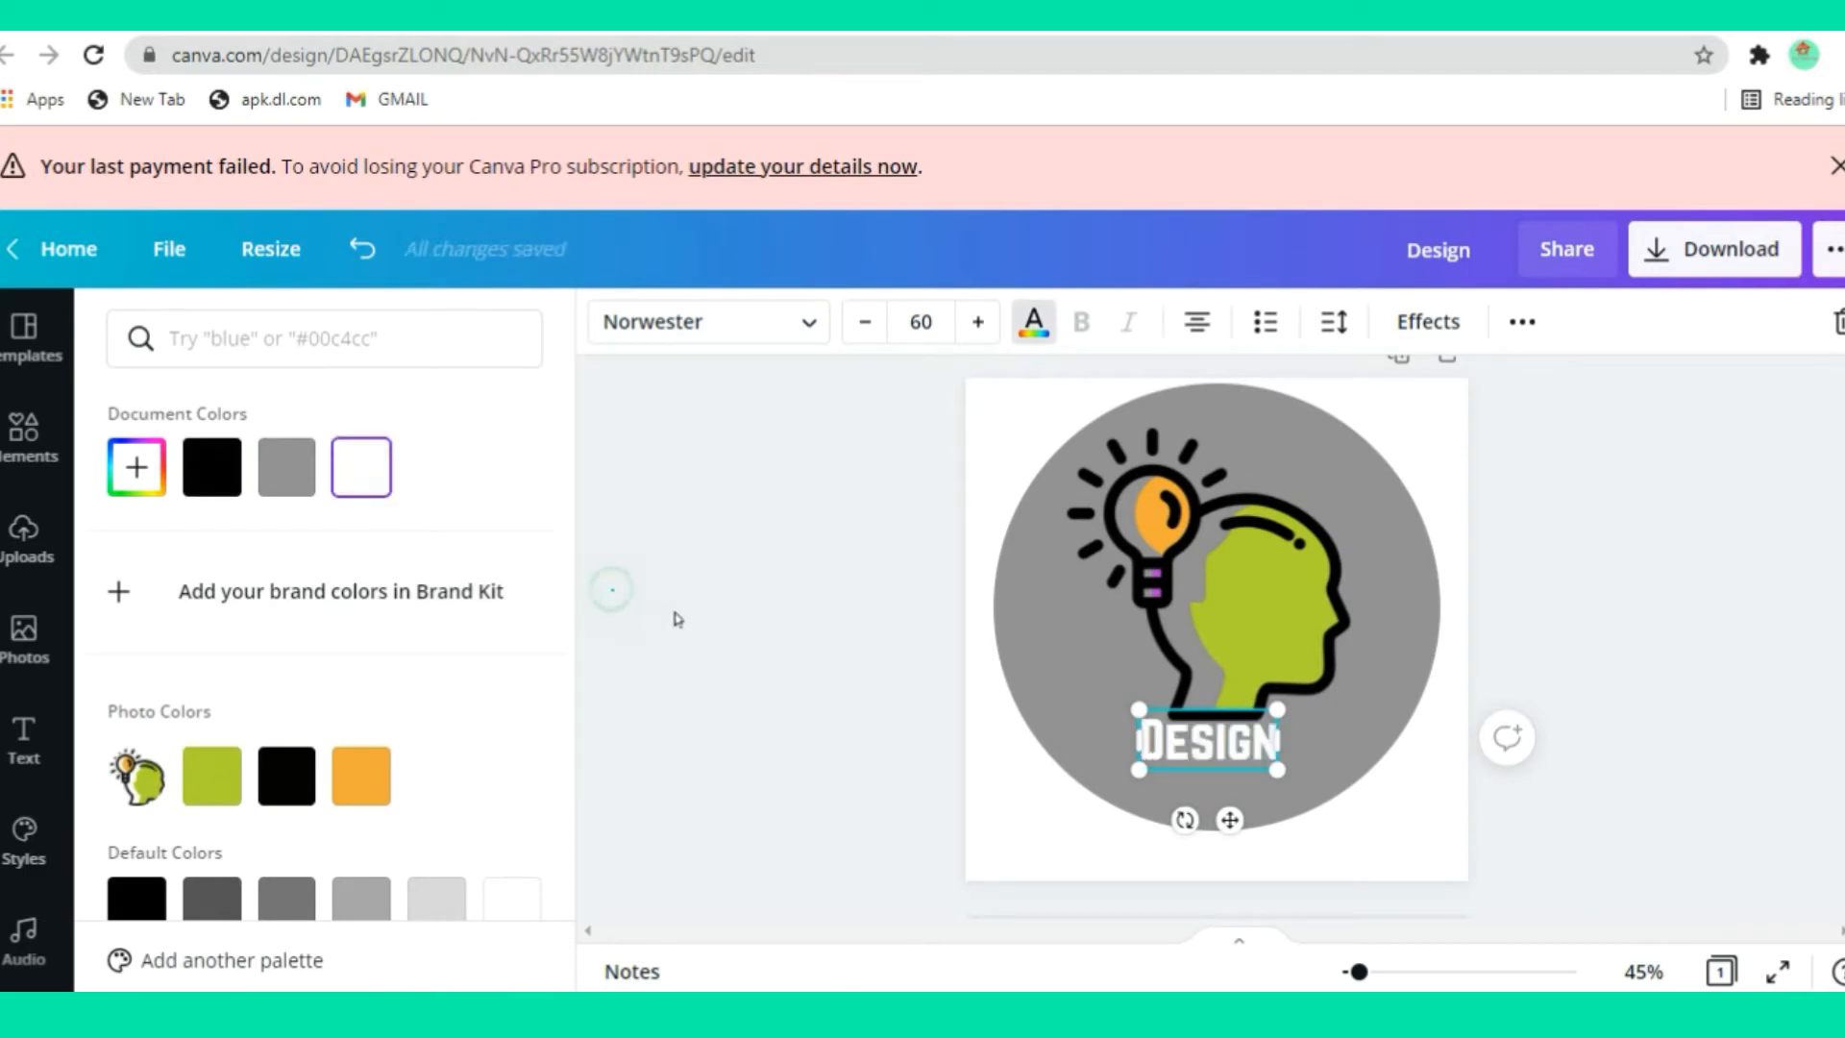
click(677, 623)
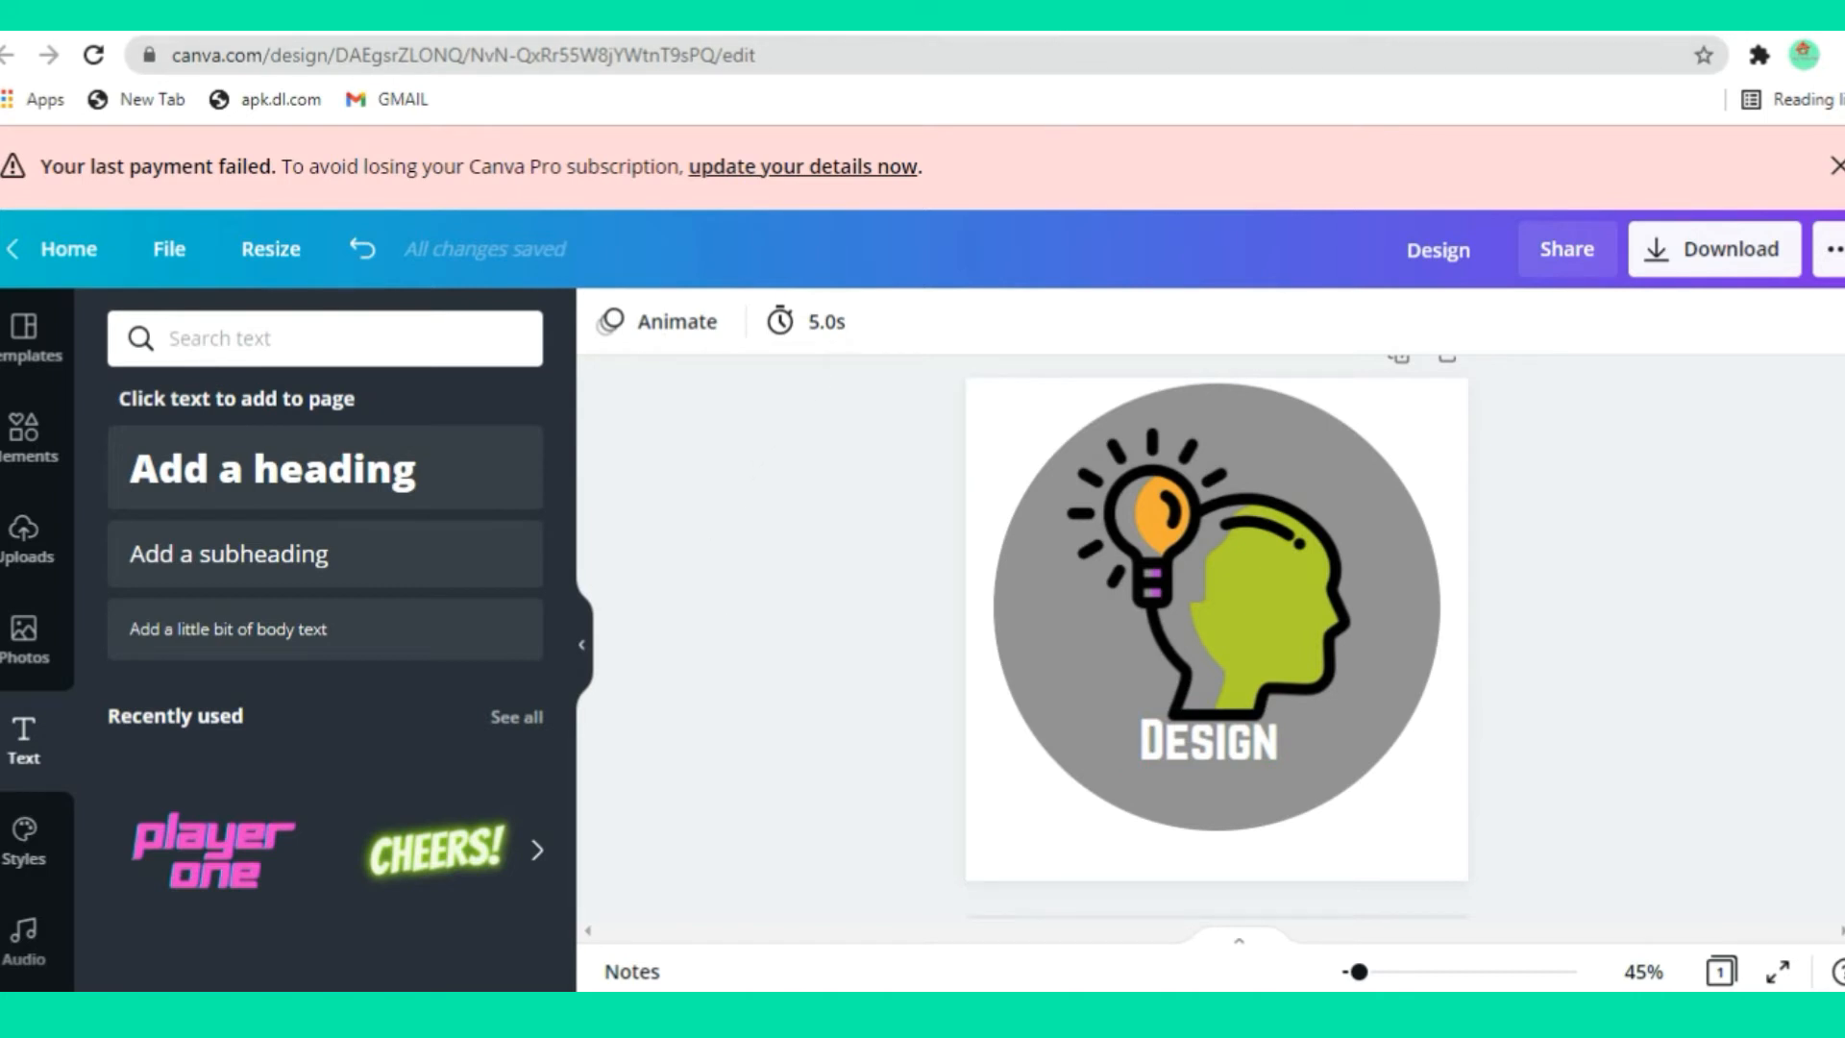
Add a subheading reading "Anything" and place it directly below the "Design" heading, aligned with its left edge
click(396, 566)
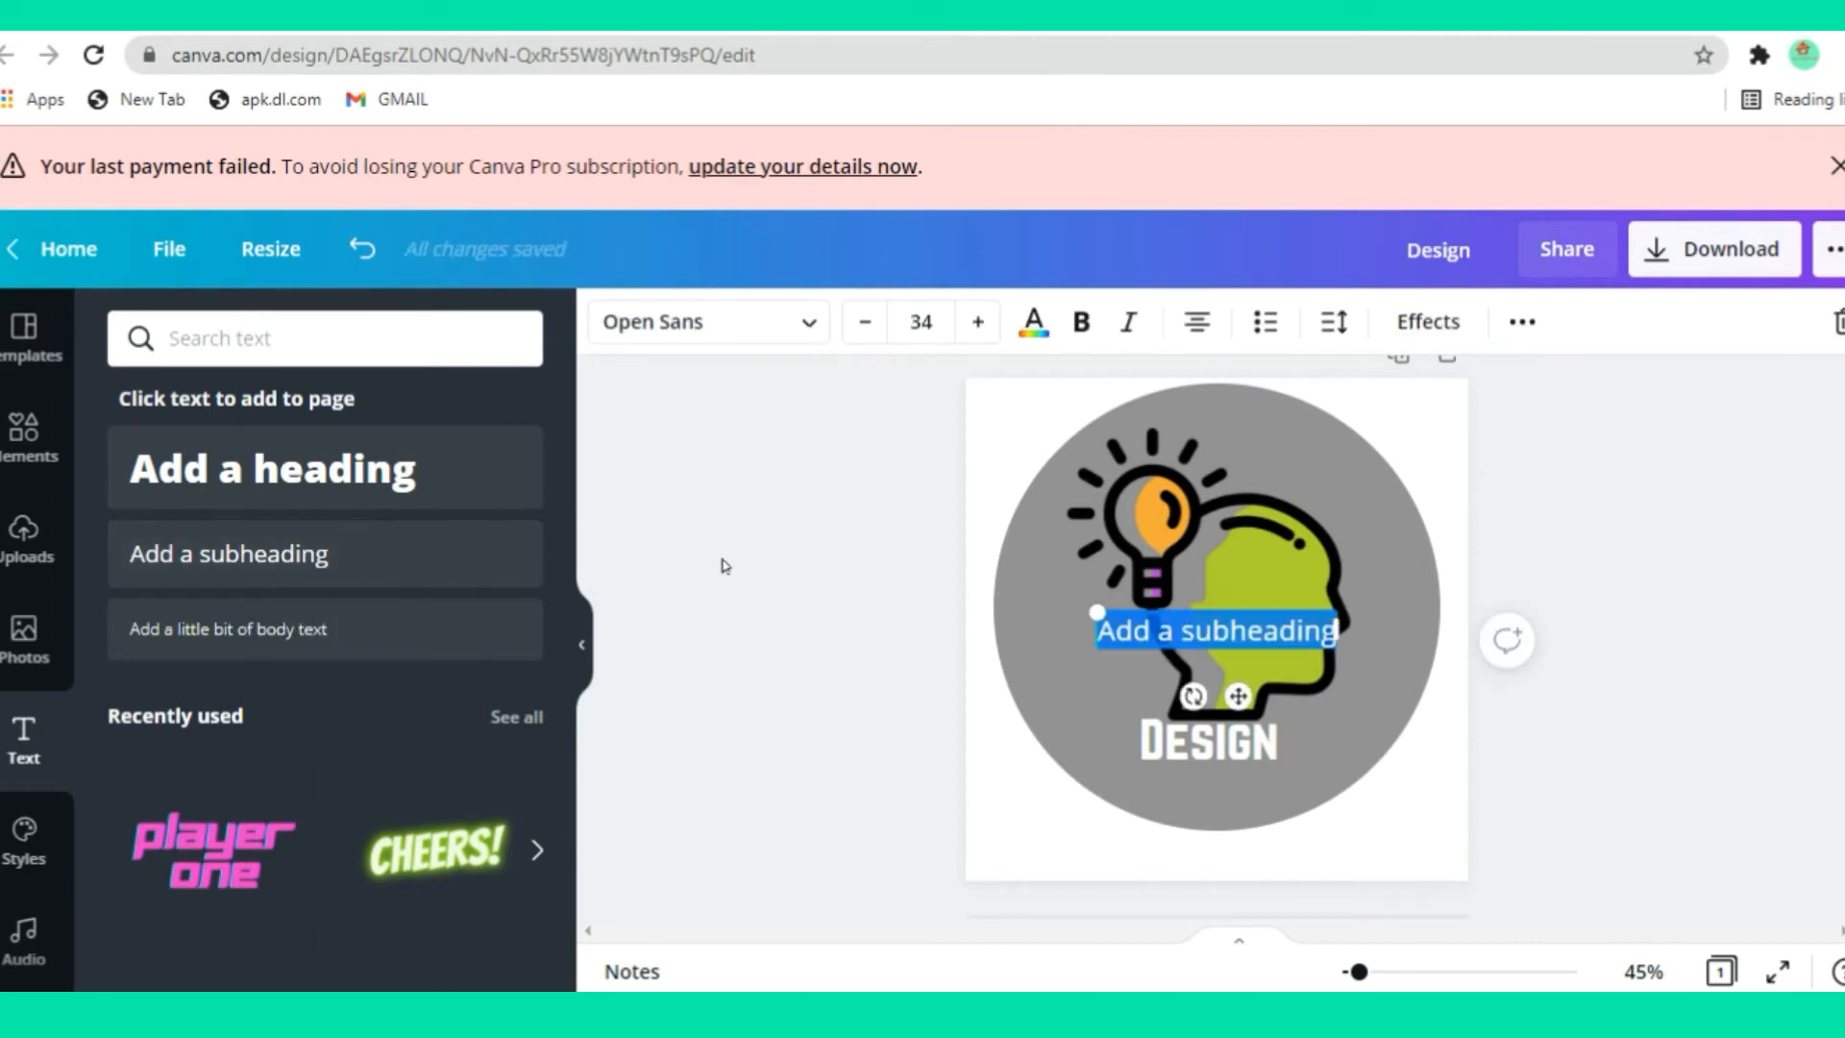
text(An)
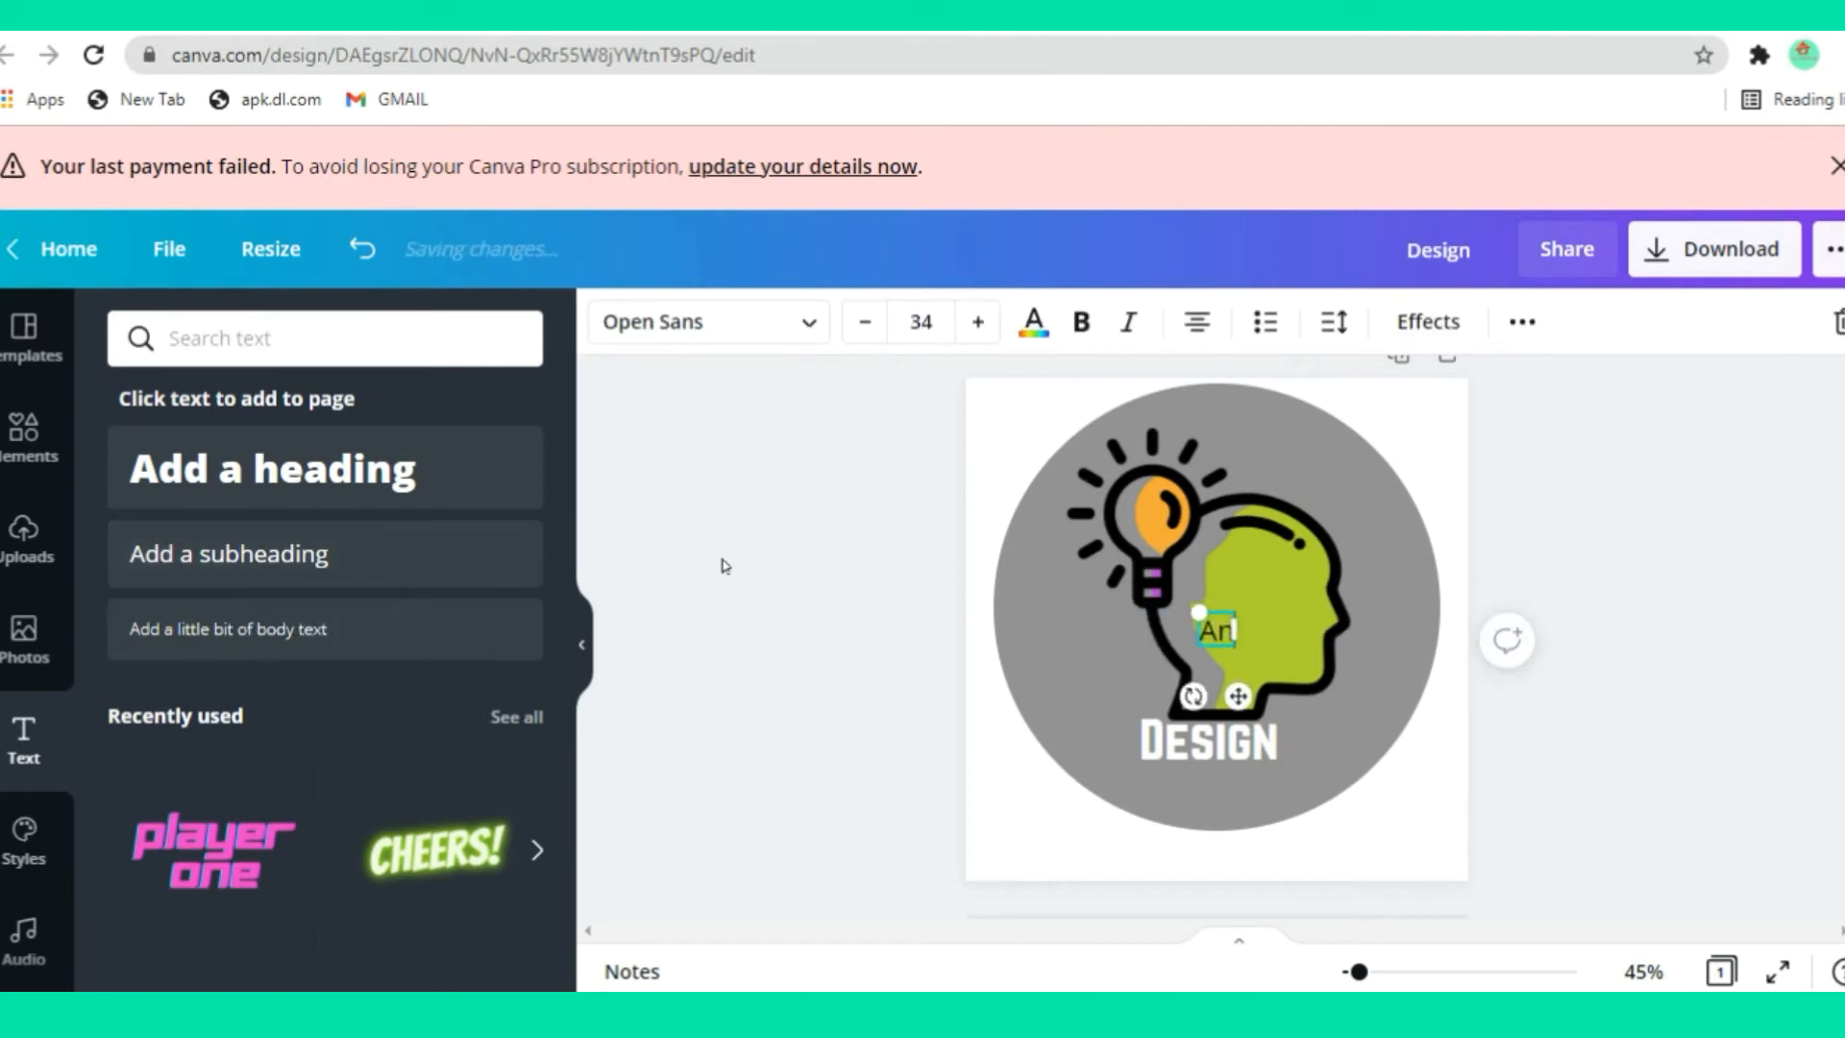
text(ything)
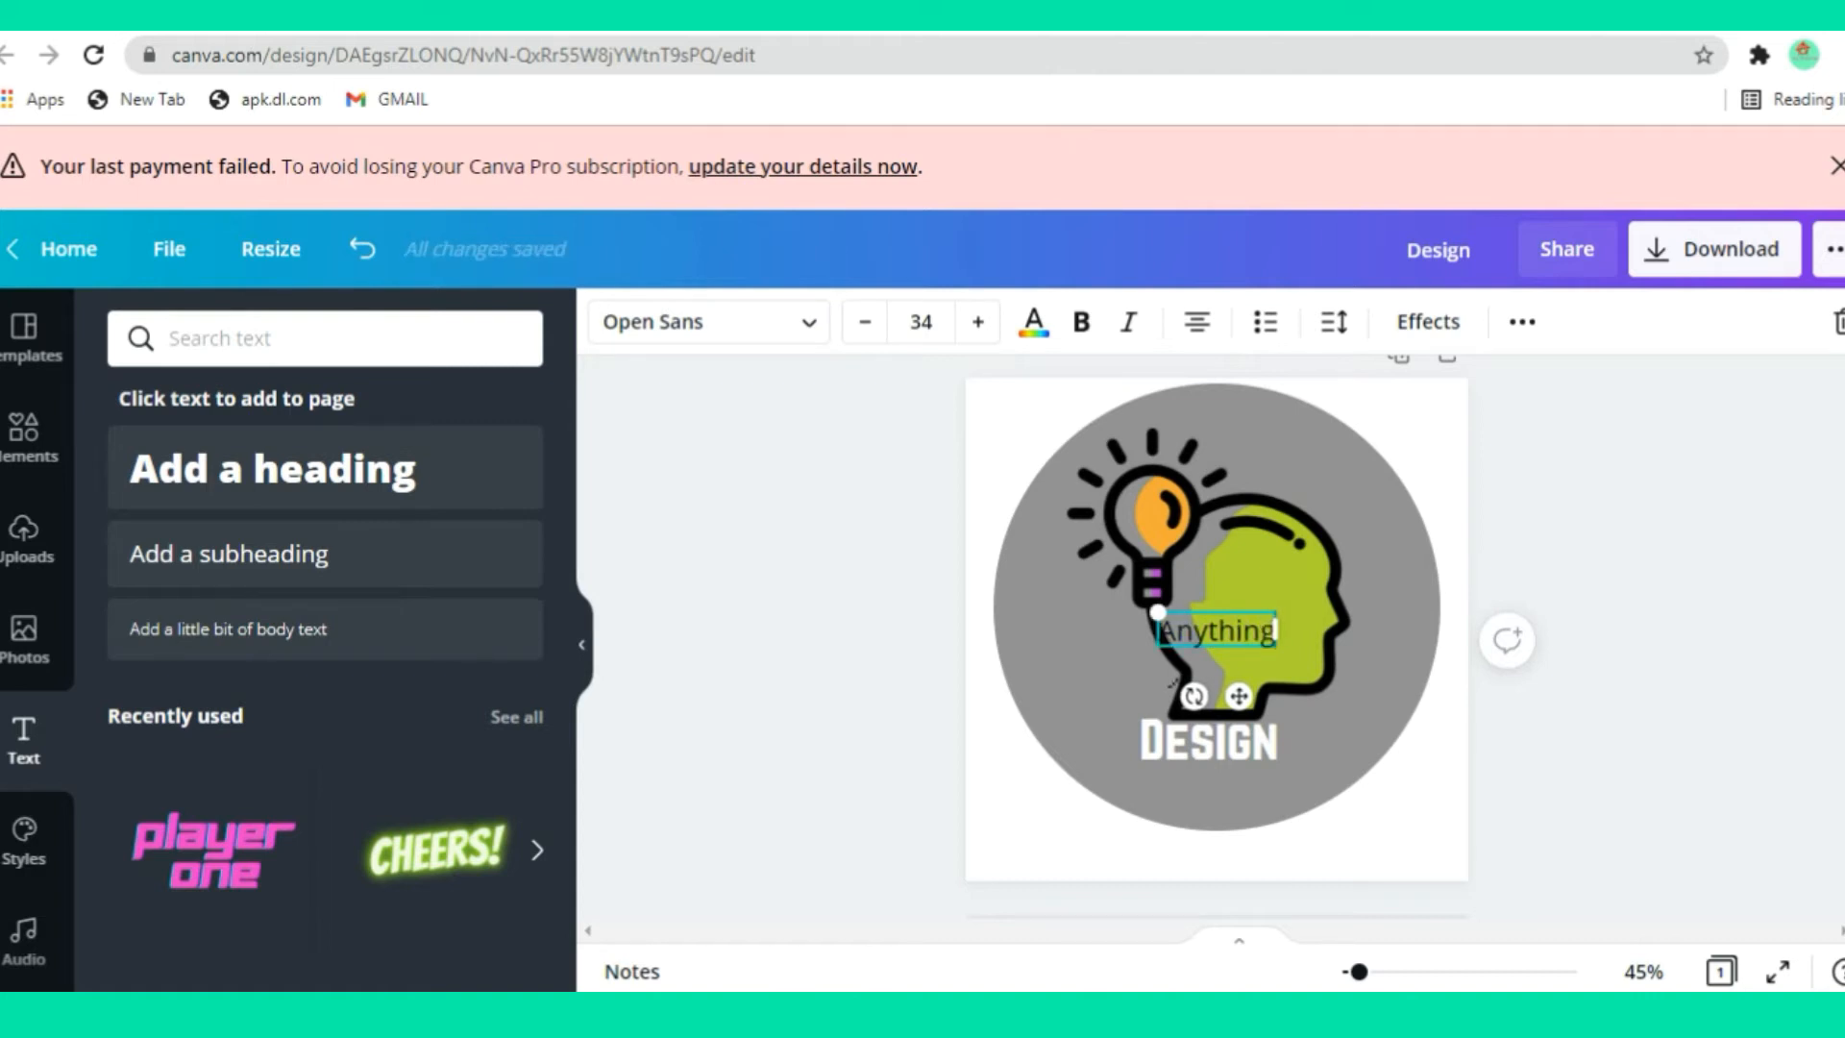
click(1660, 782)
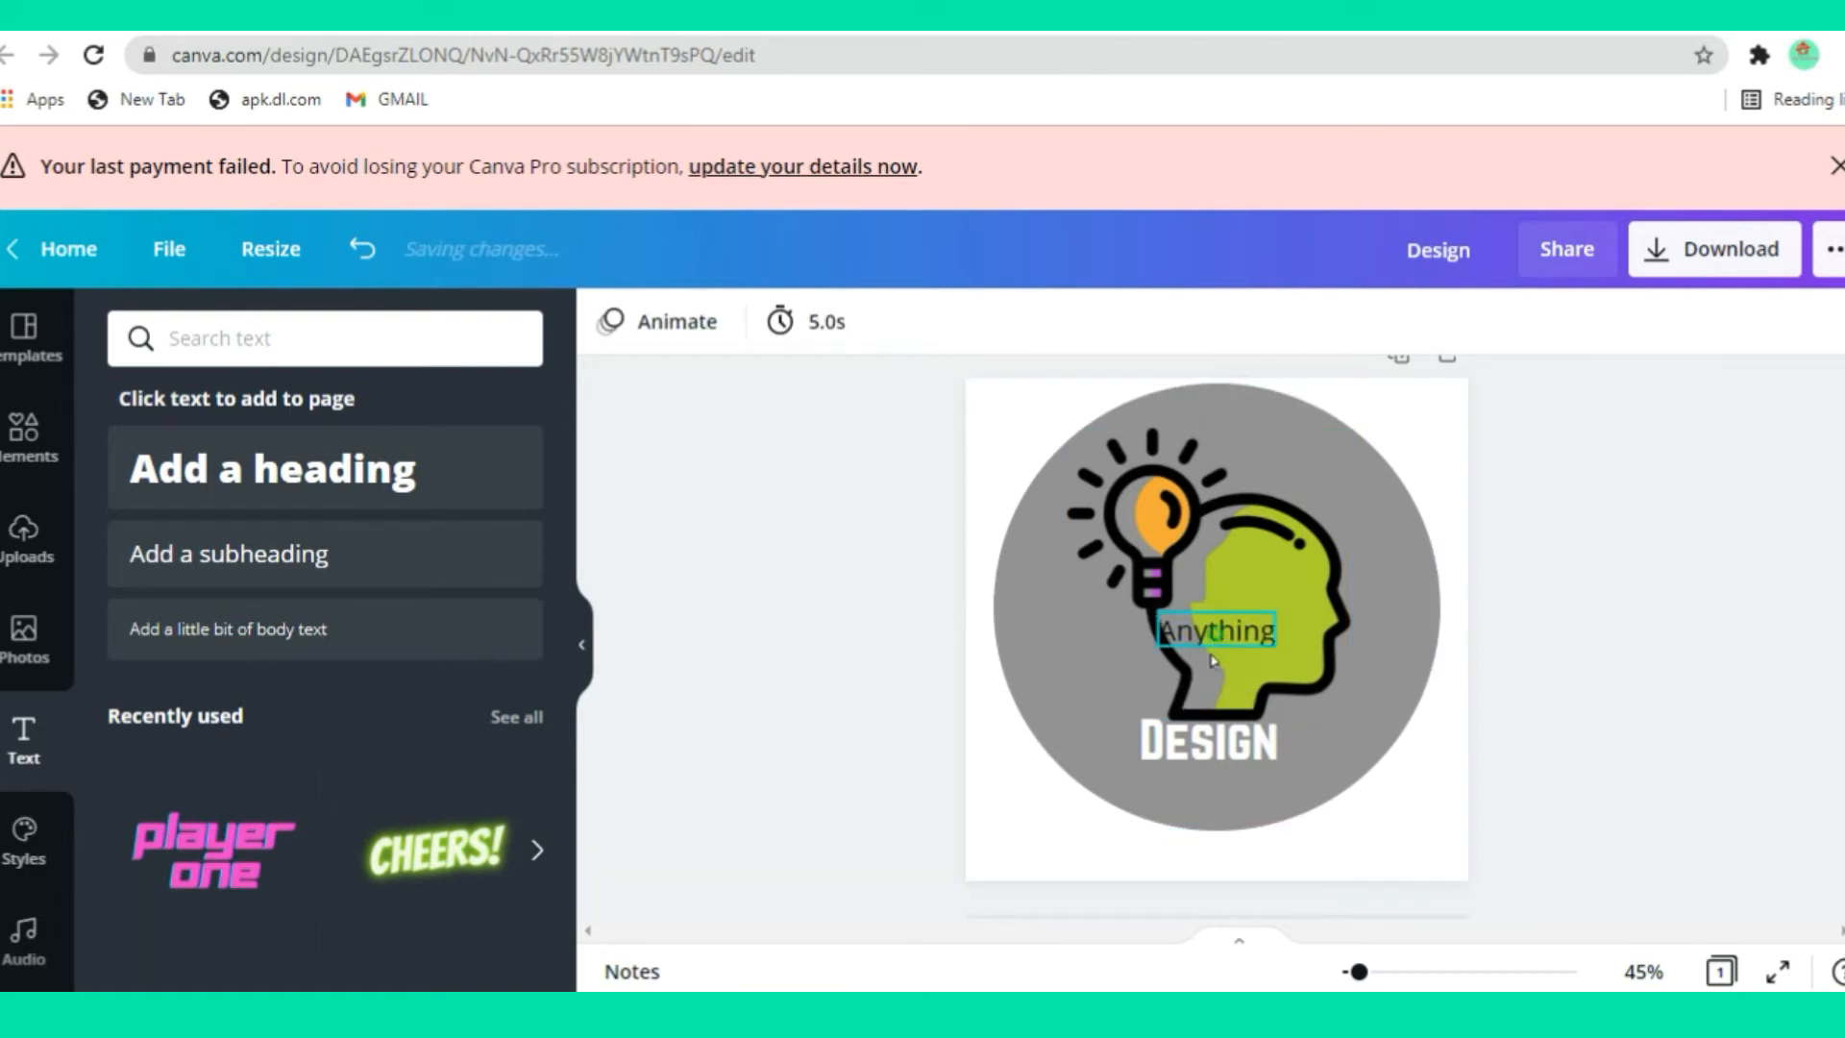
drag(1216, 629, 1201, 790)
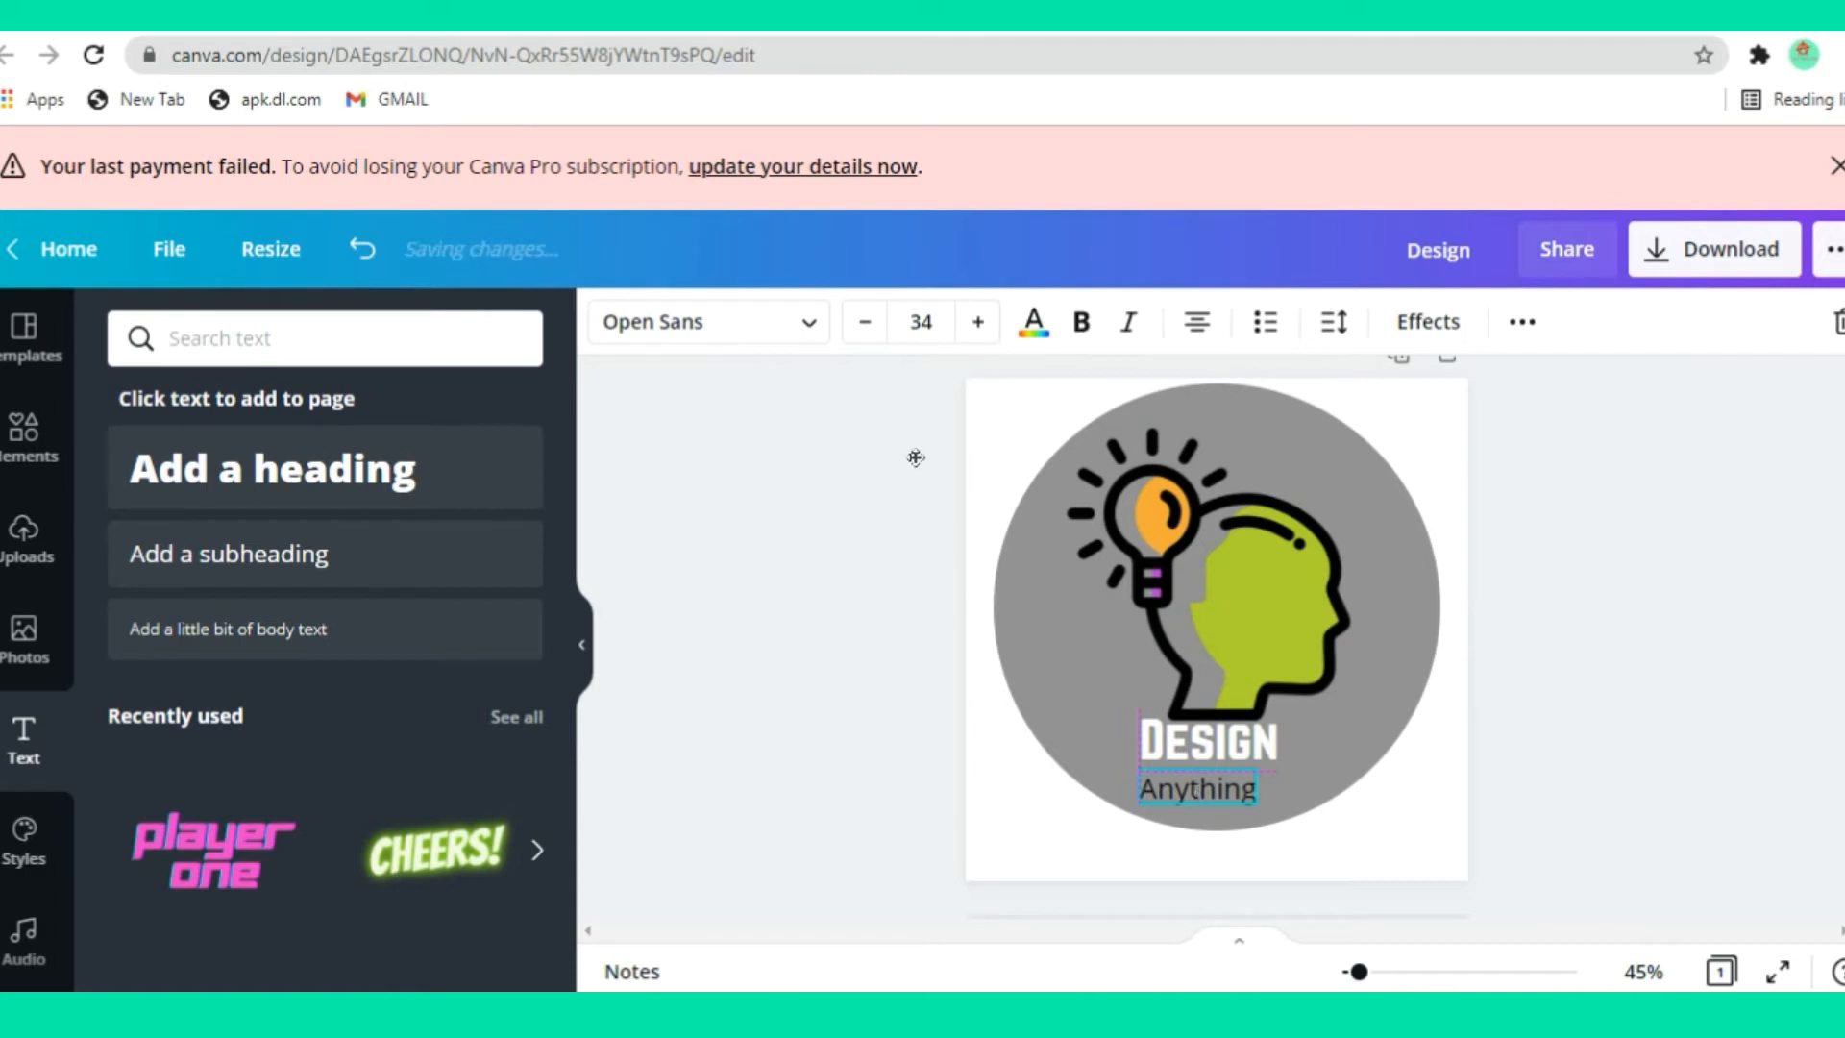
Set the "Anything" subheading's font to Nexa Script and enlarge it to font size 44.6
click(809, 320)
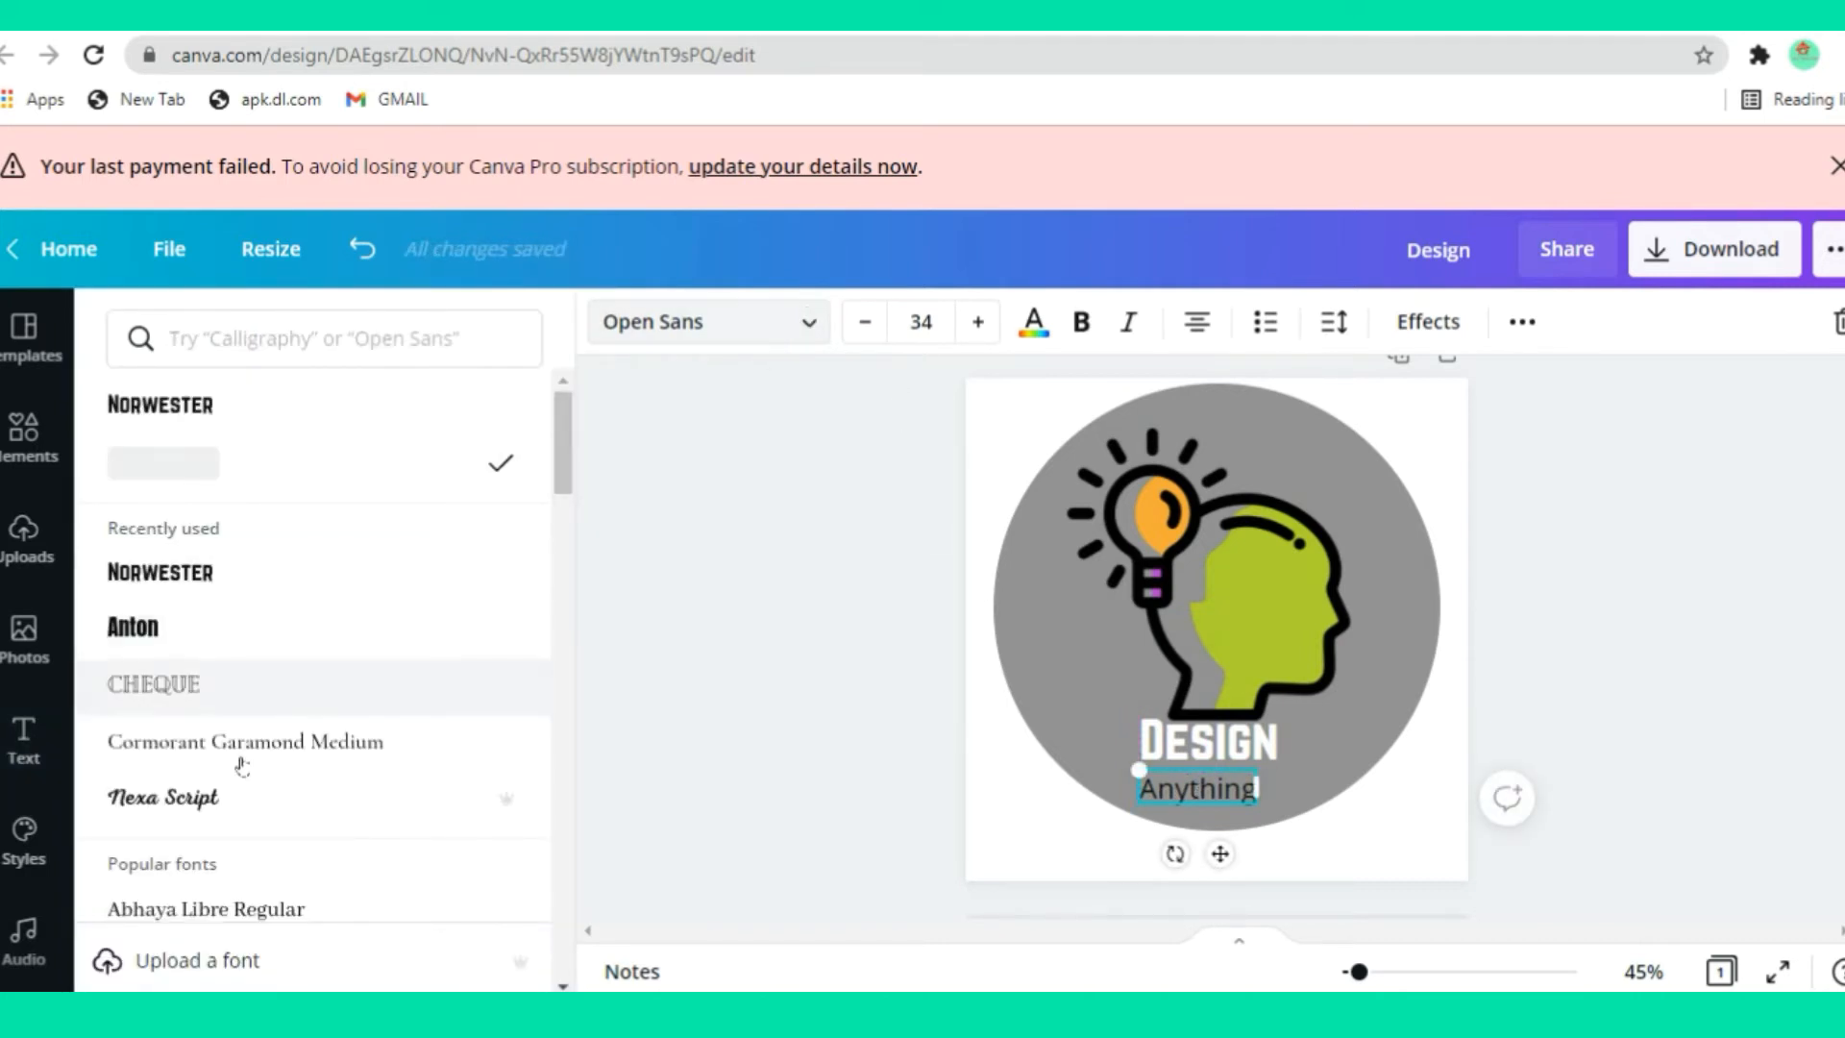
click(212, 817)
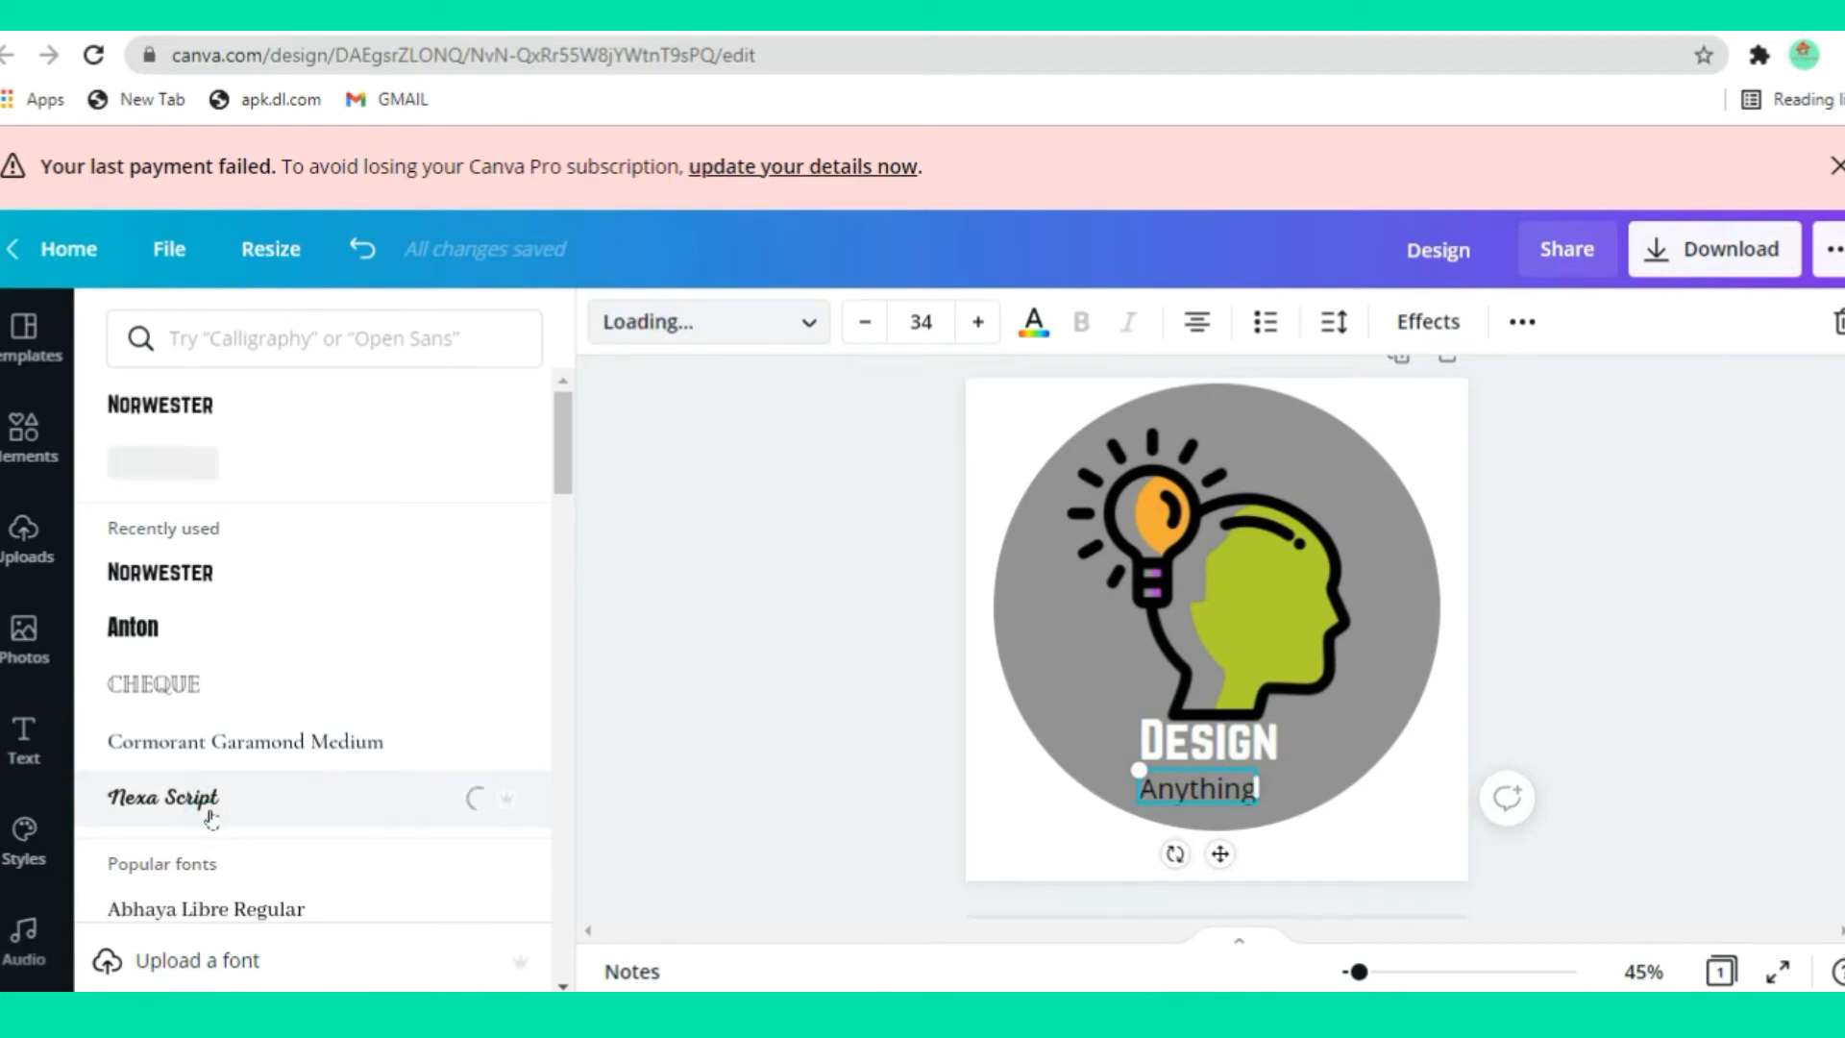
scroll(211, 817, down, 3)
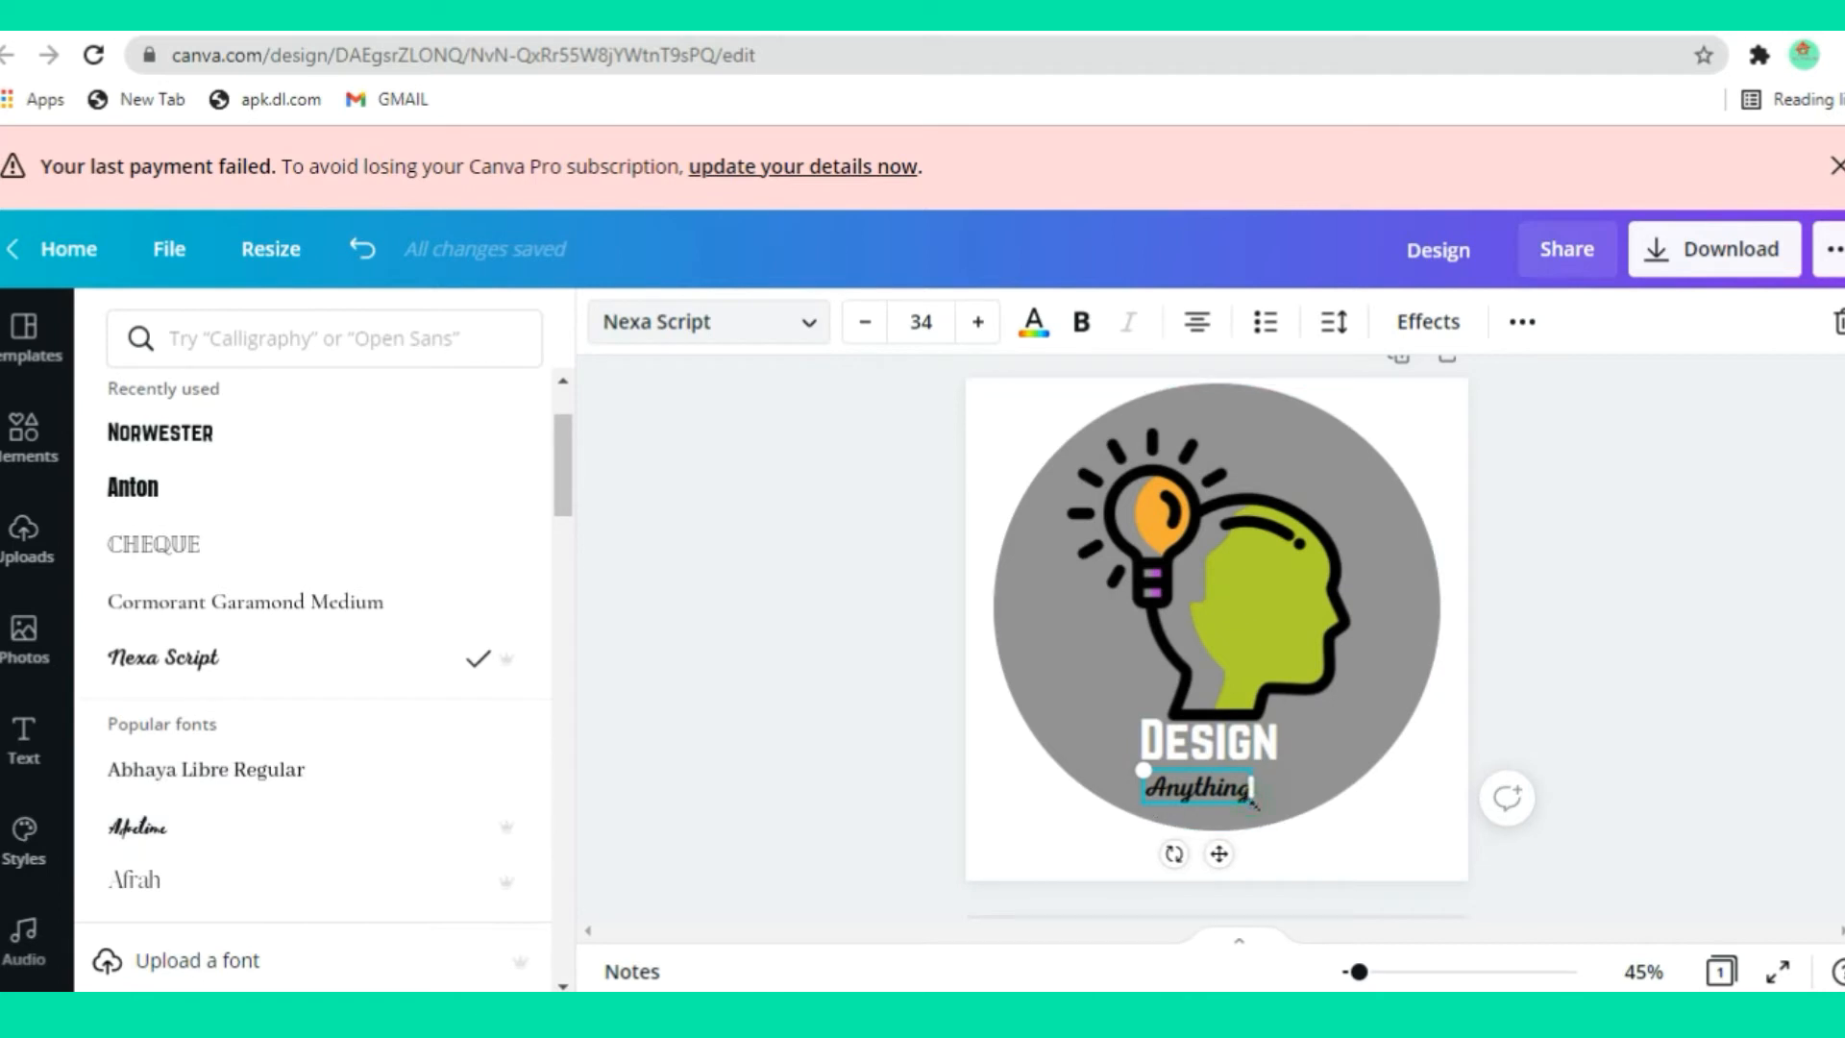
drag(1254, 802, 1286, 814)
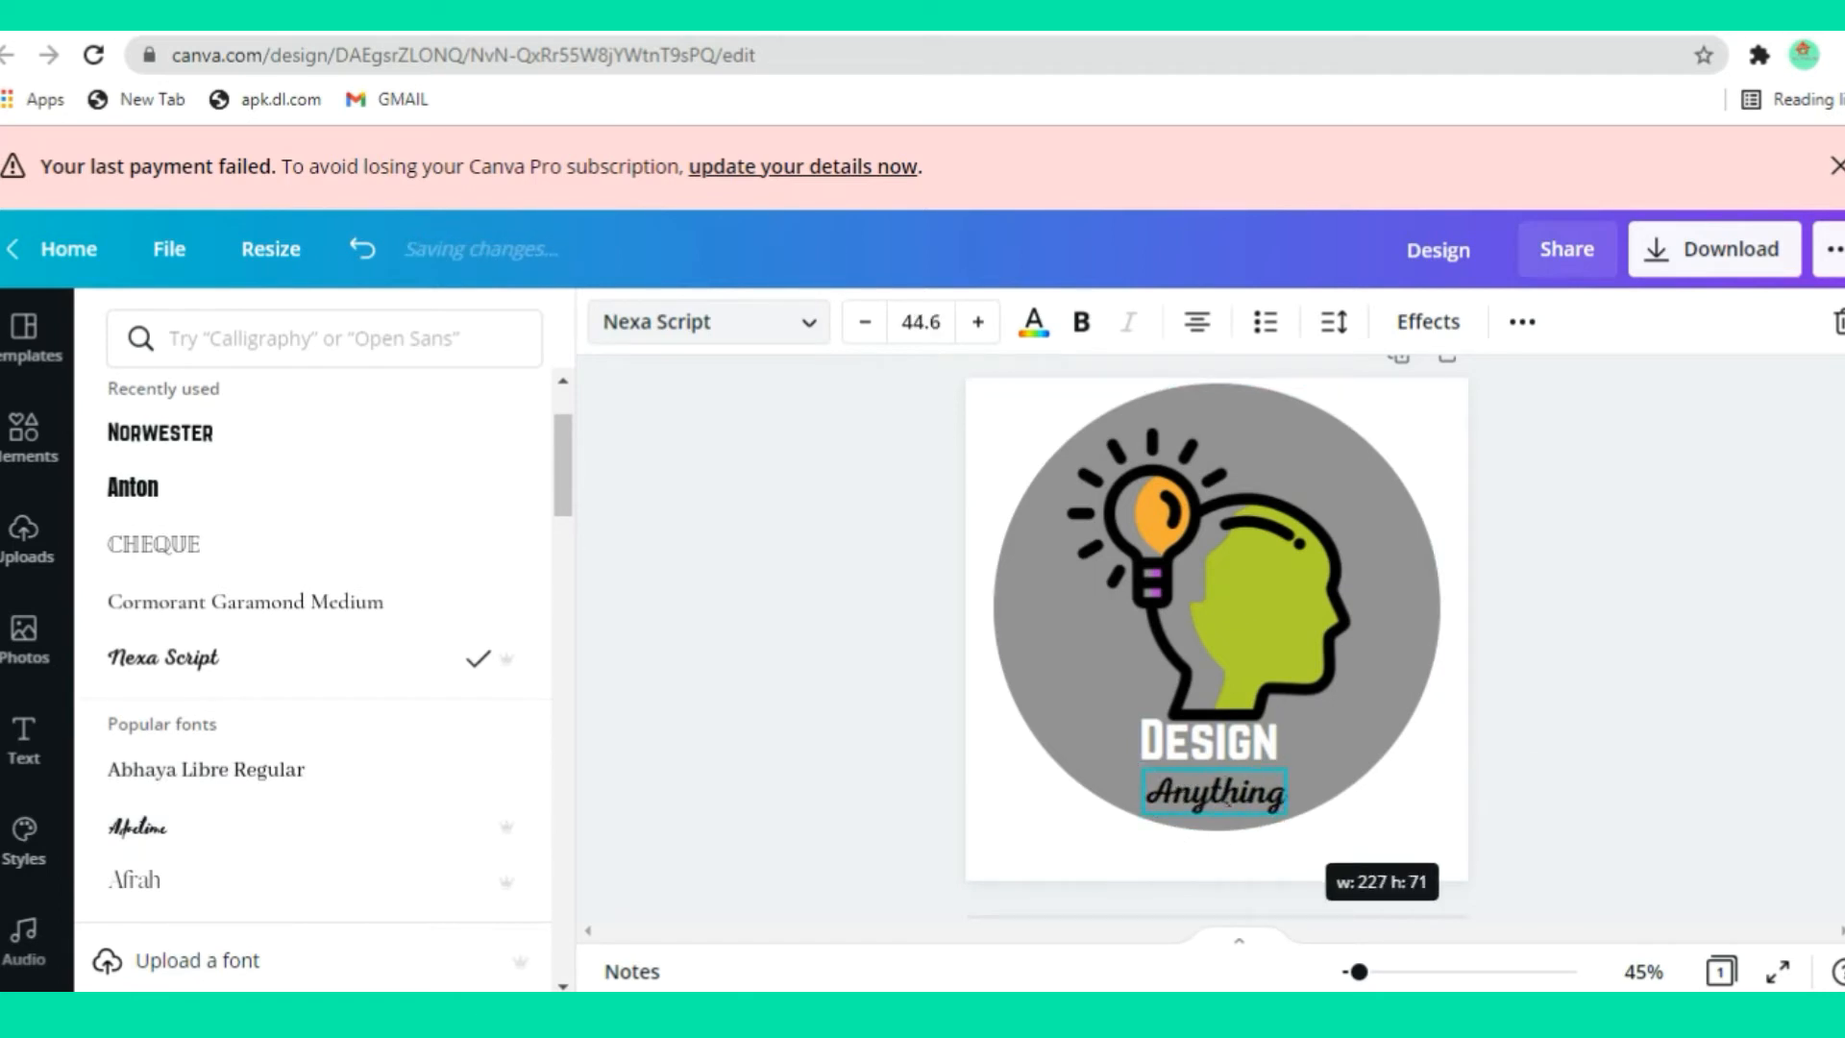
Try green, white, red and light blue on the "Anything" text and settle on the default yellow
click(1033, 322)
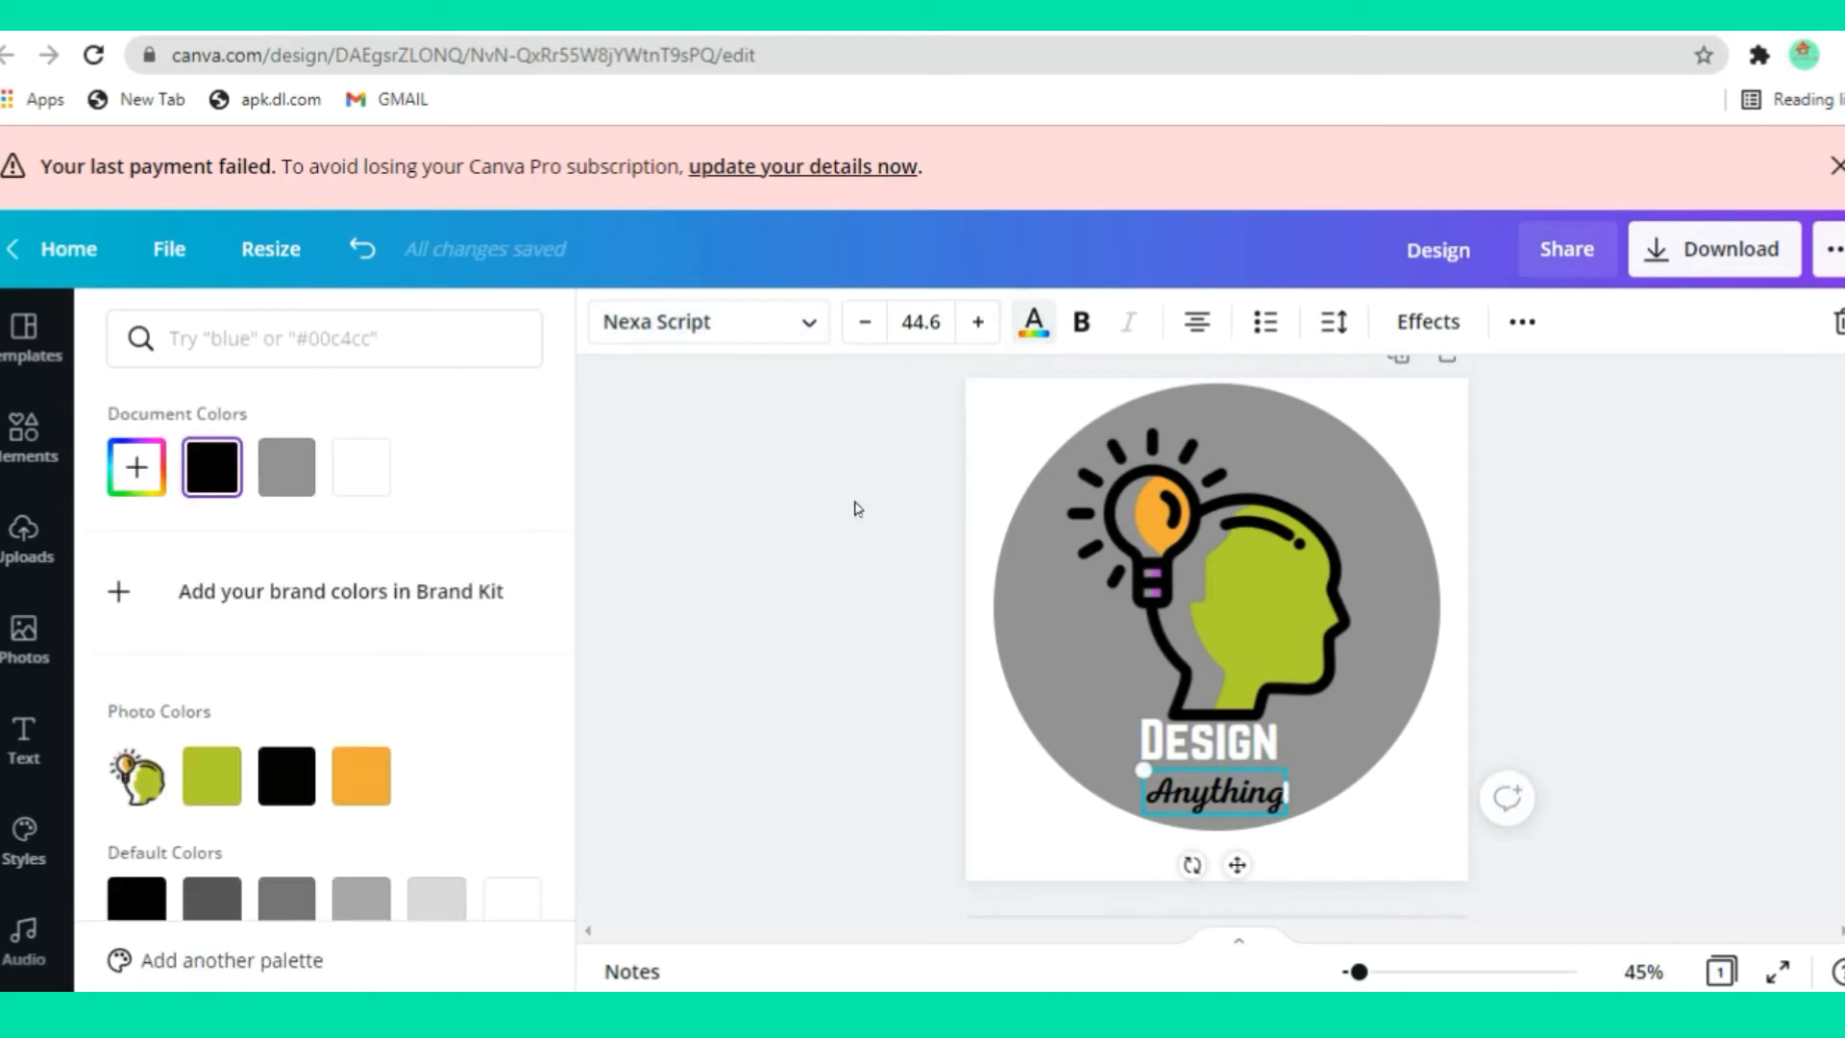
click(221, 778)
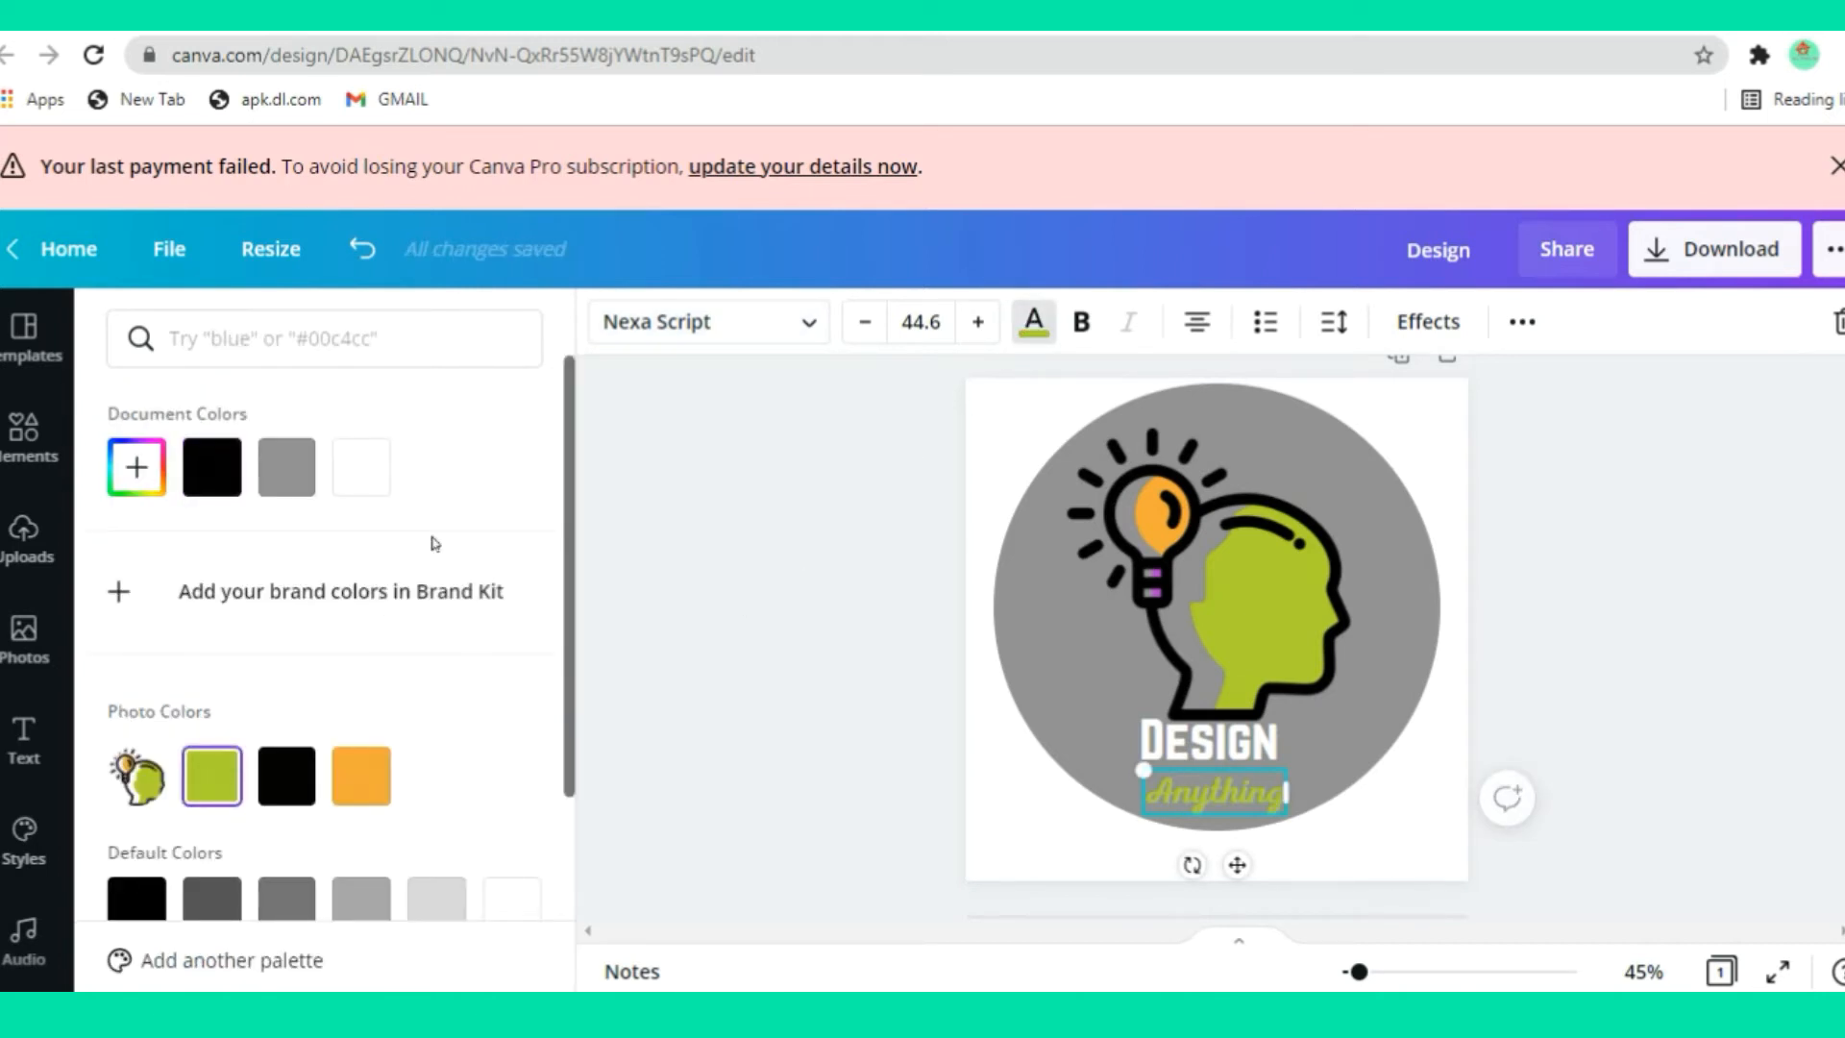
click(356, 462)
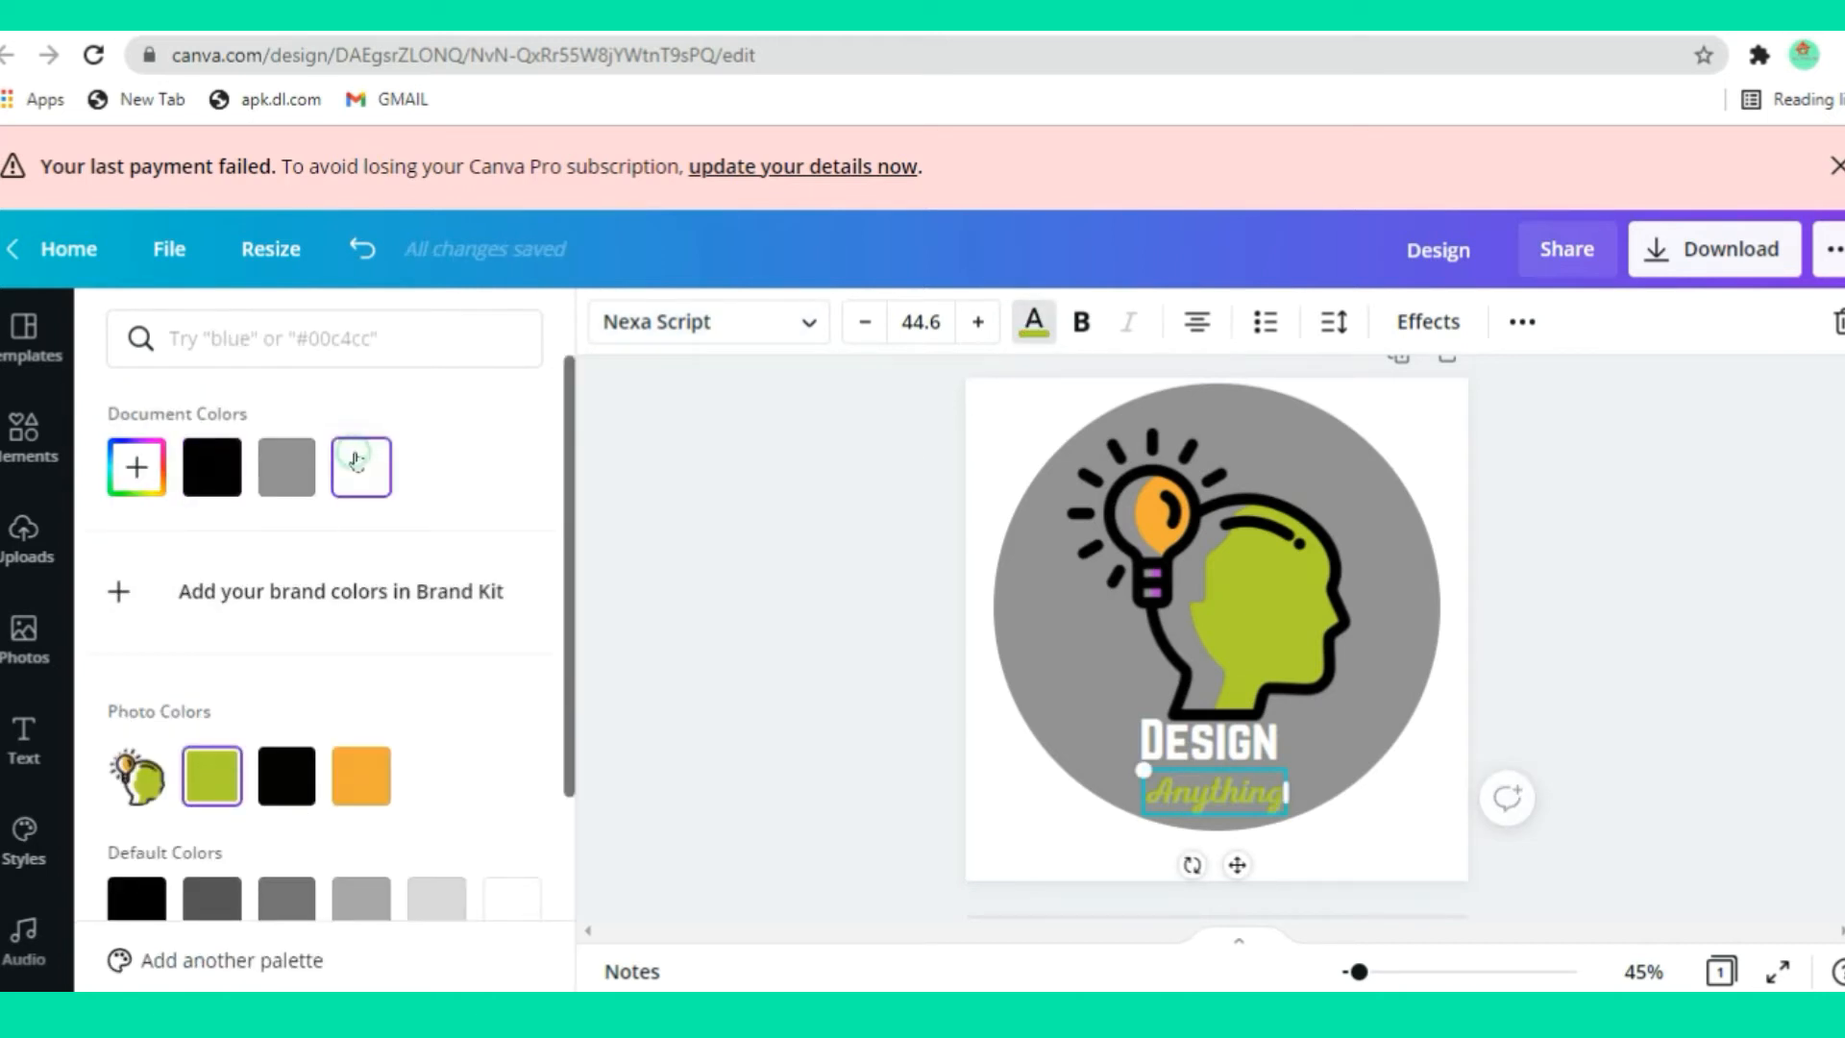
scroll(365, 641, down, 2)
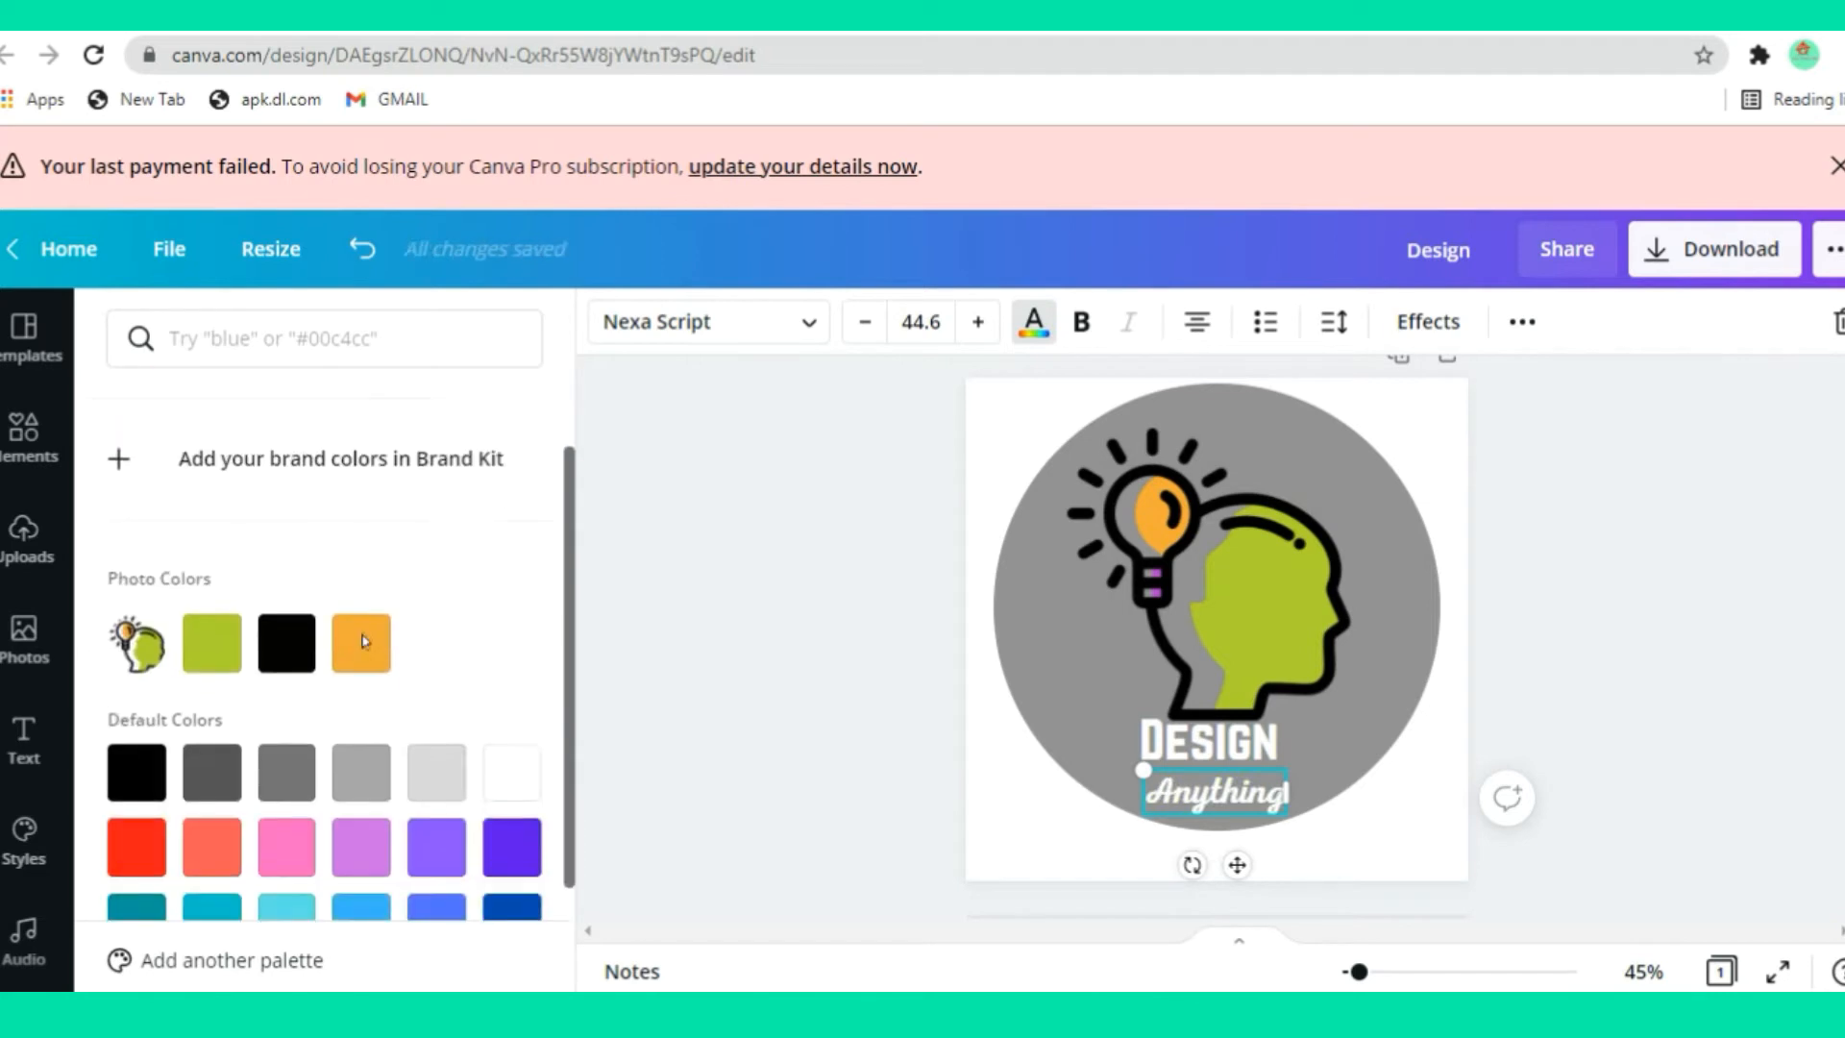
click(134, 842)
scroll(133, 843, down, 2)
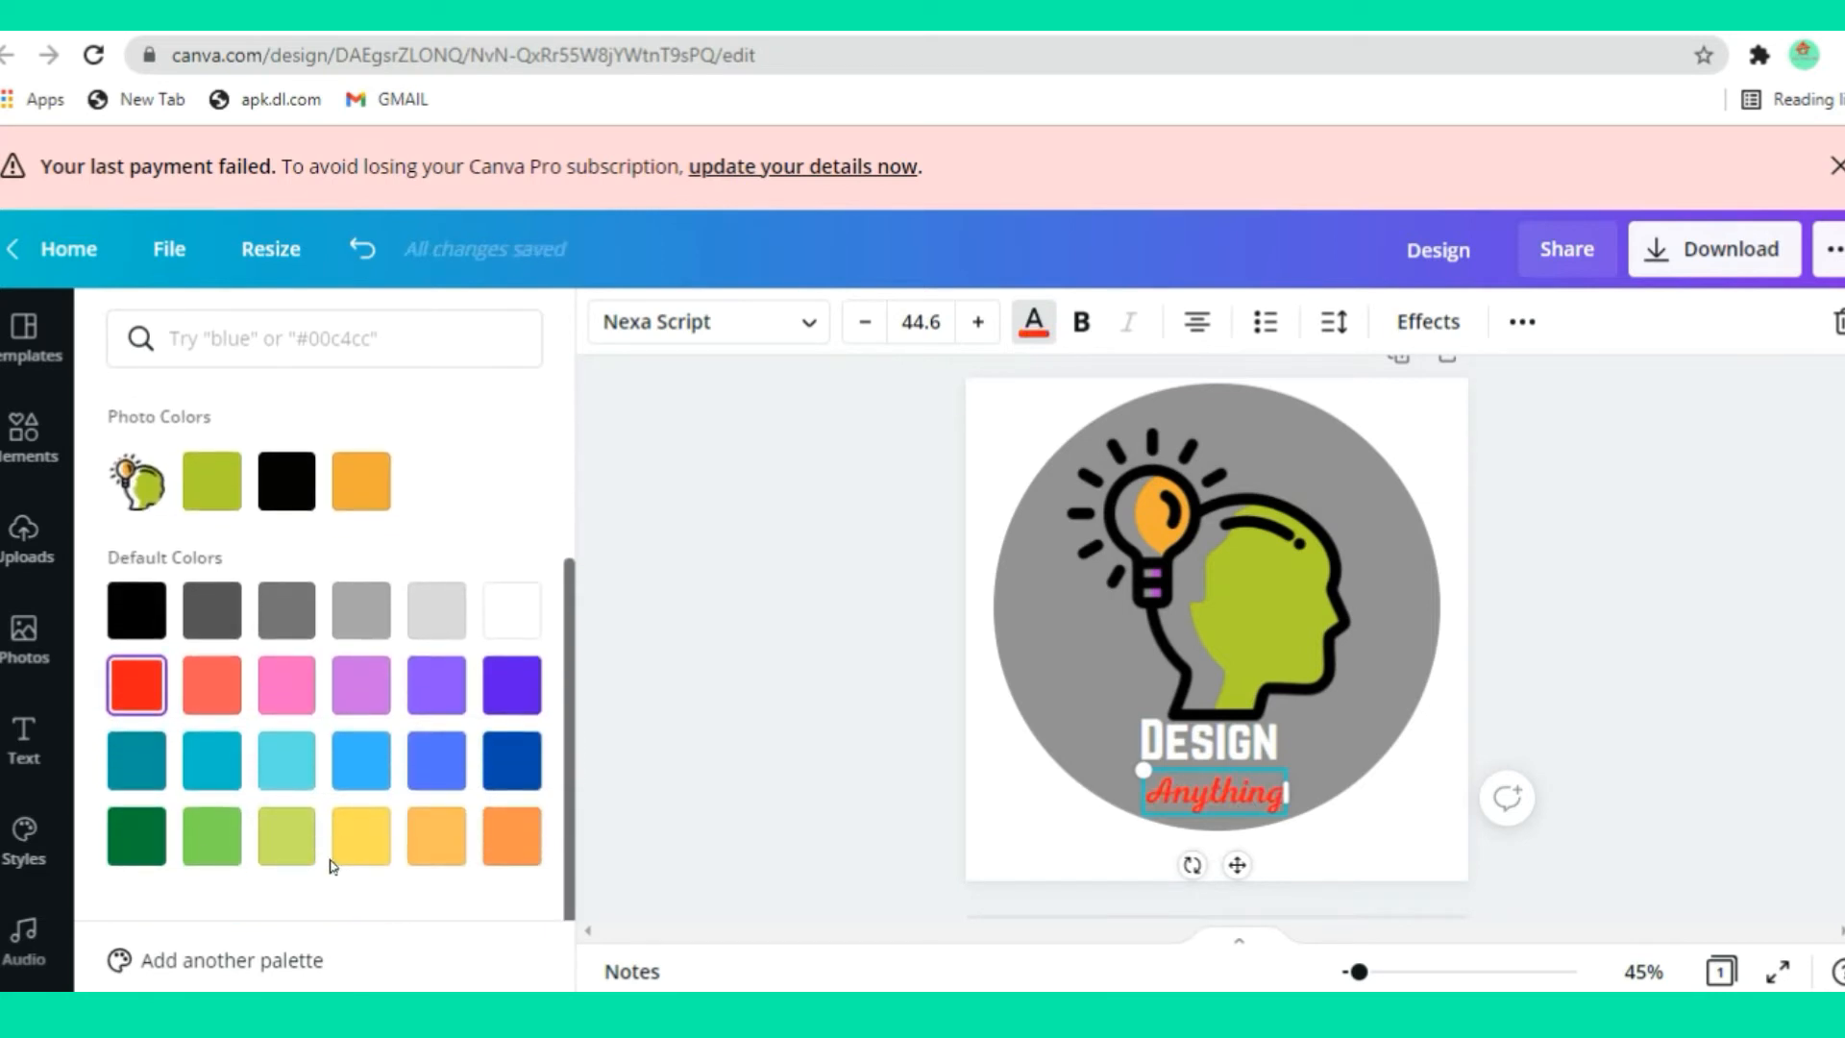
click(365, 839)
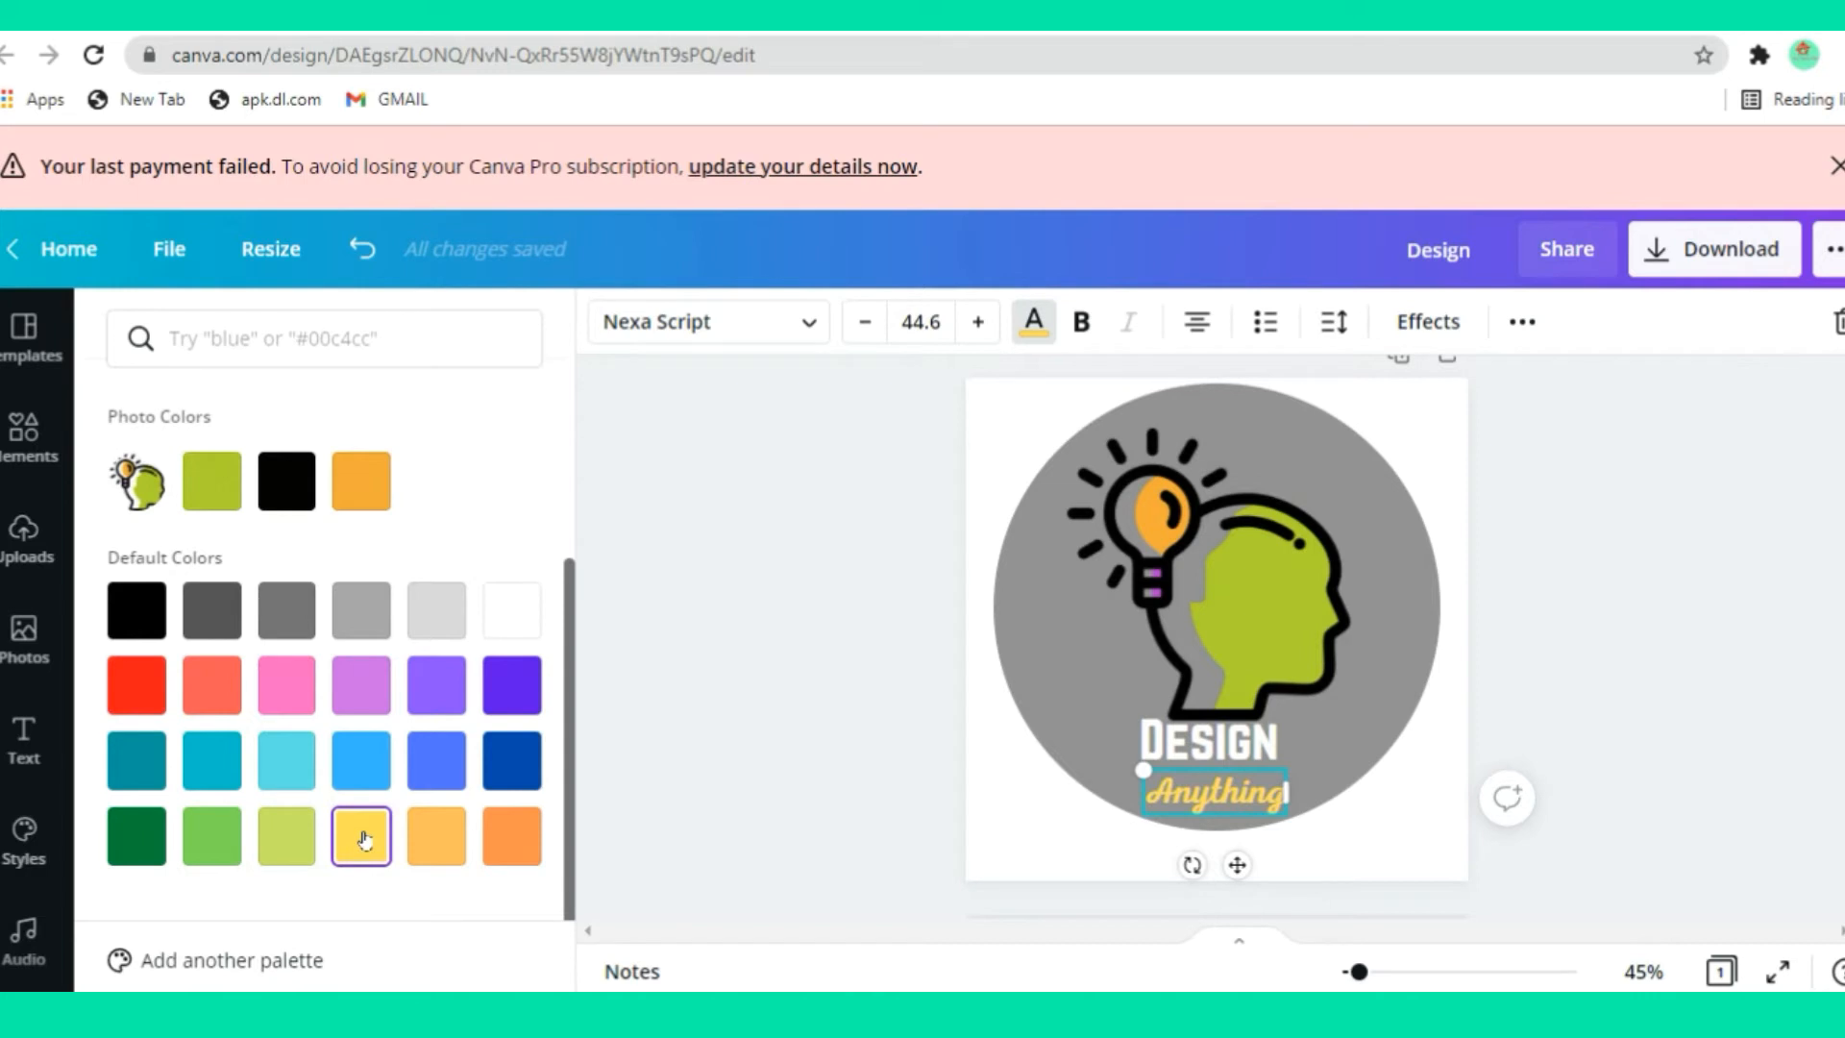
click(283, 760)
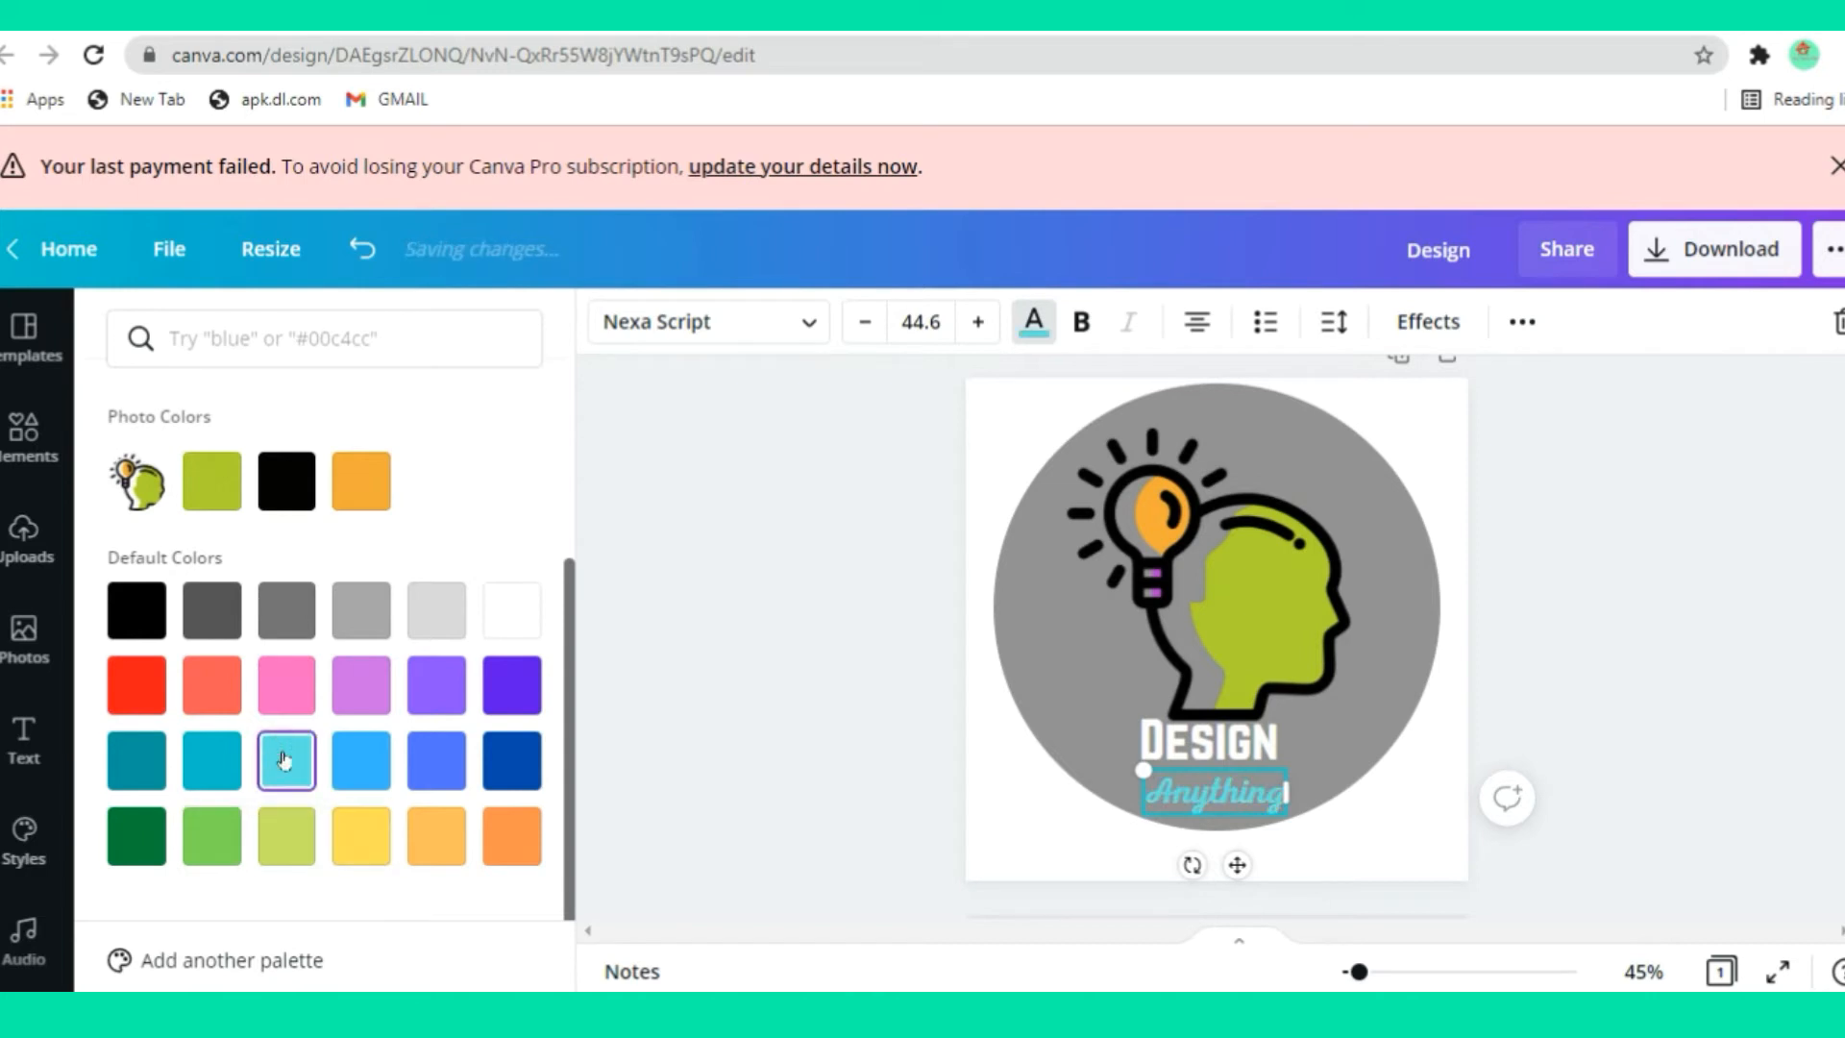
click(362, 835)
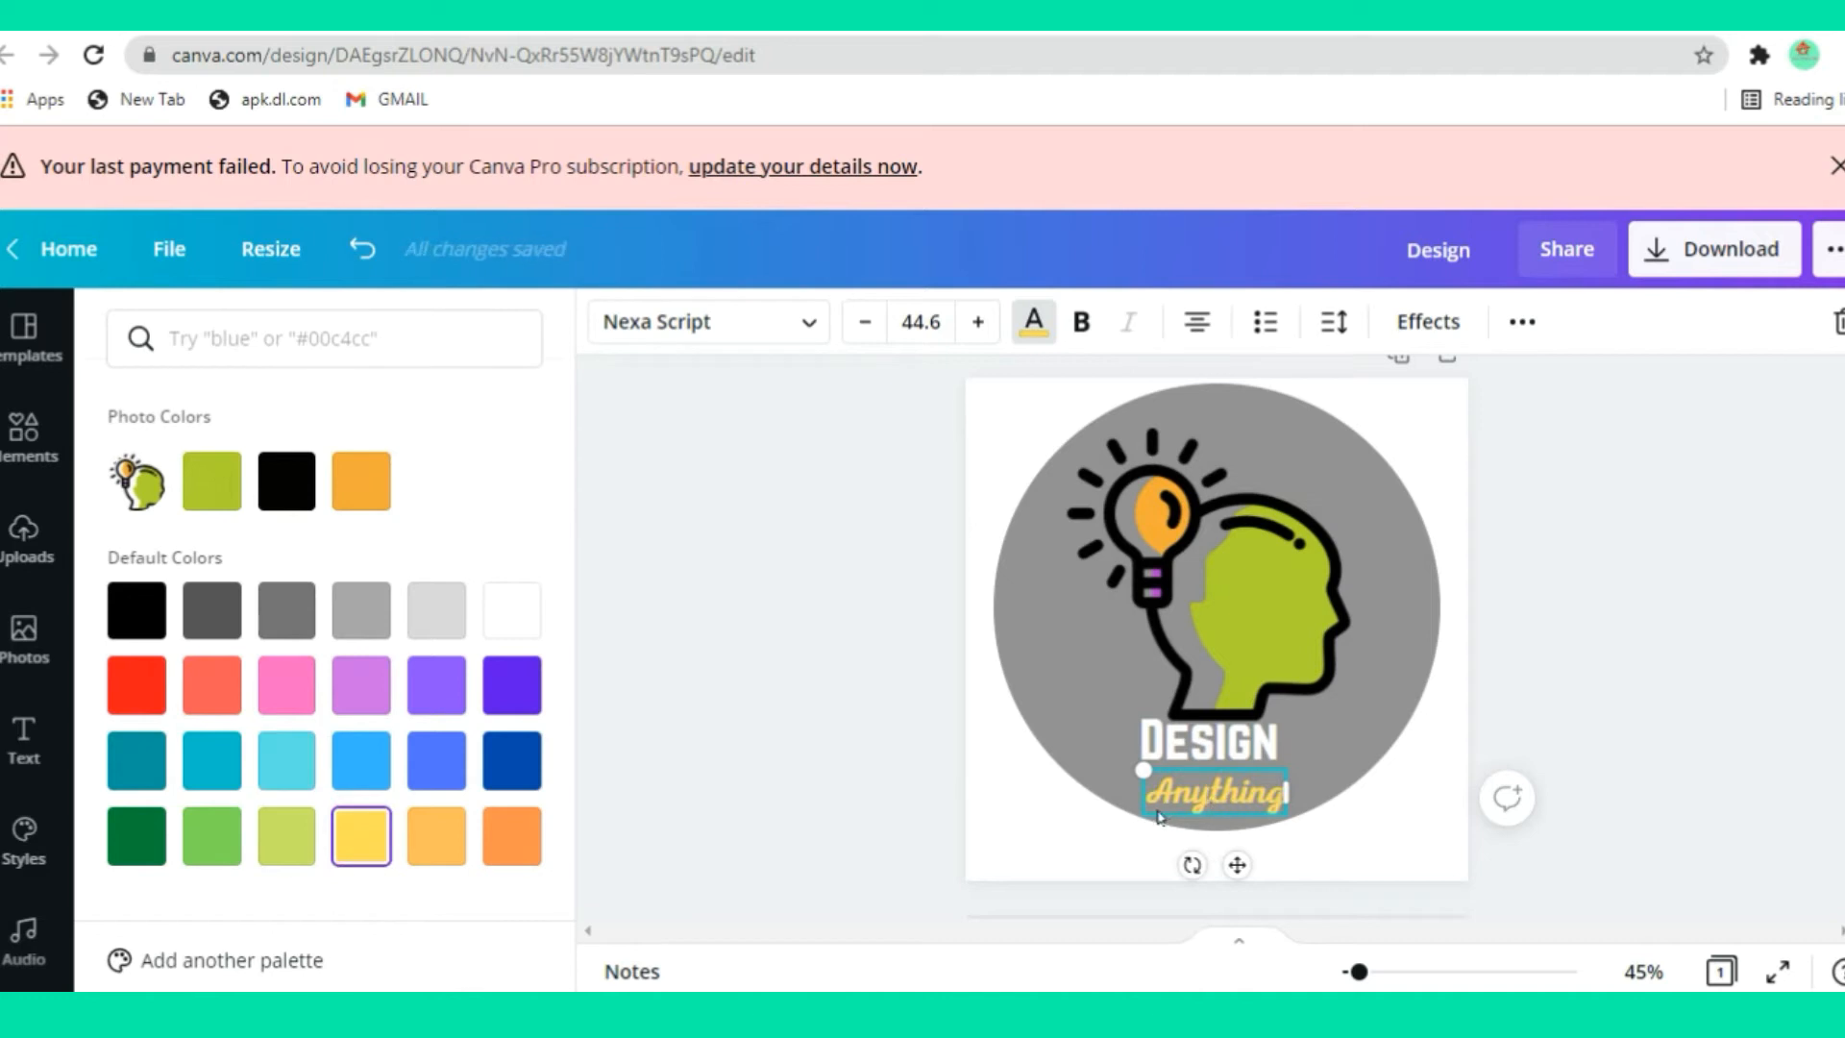
Enlarge the "Anything" text to font size 55.9 and center it closely under the "Design" heading
drag(1135, 818, 1106, 825)
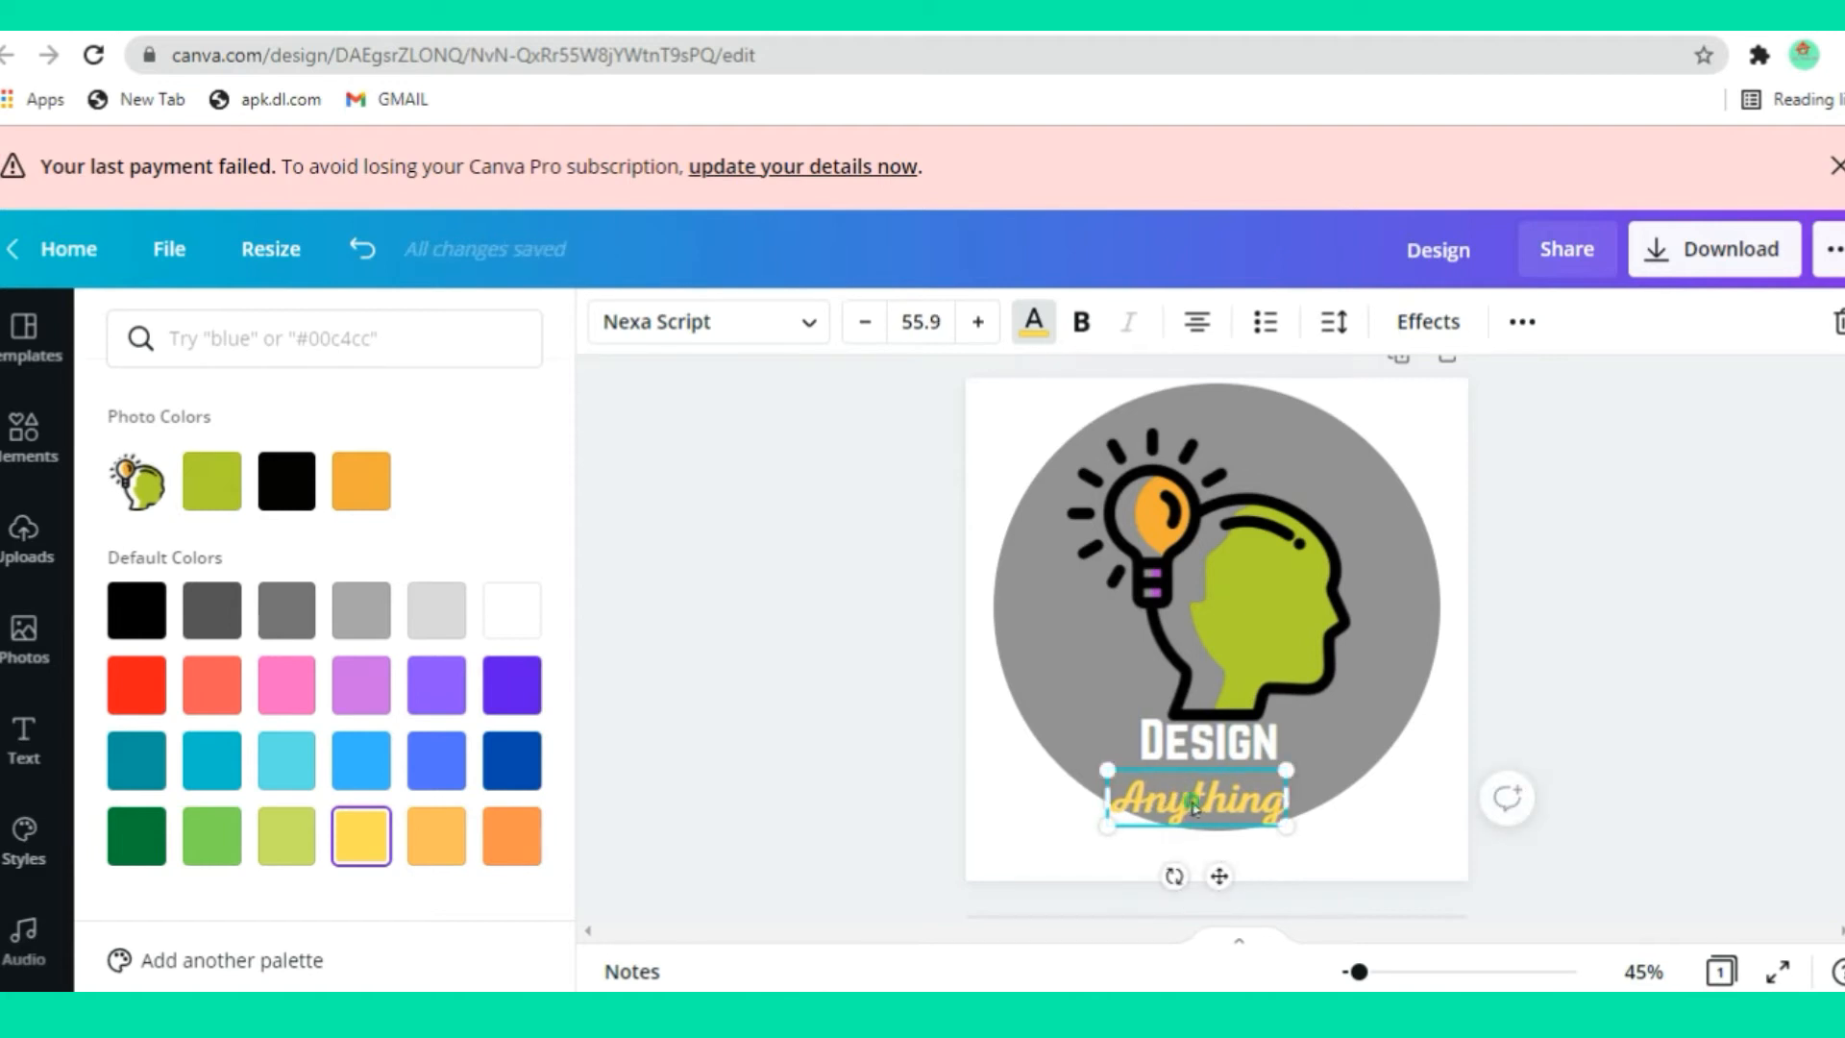
drag(1190, 810, 1202, 798)
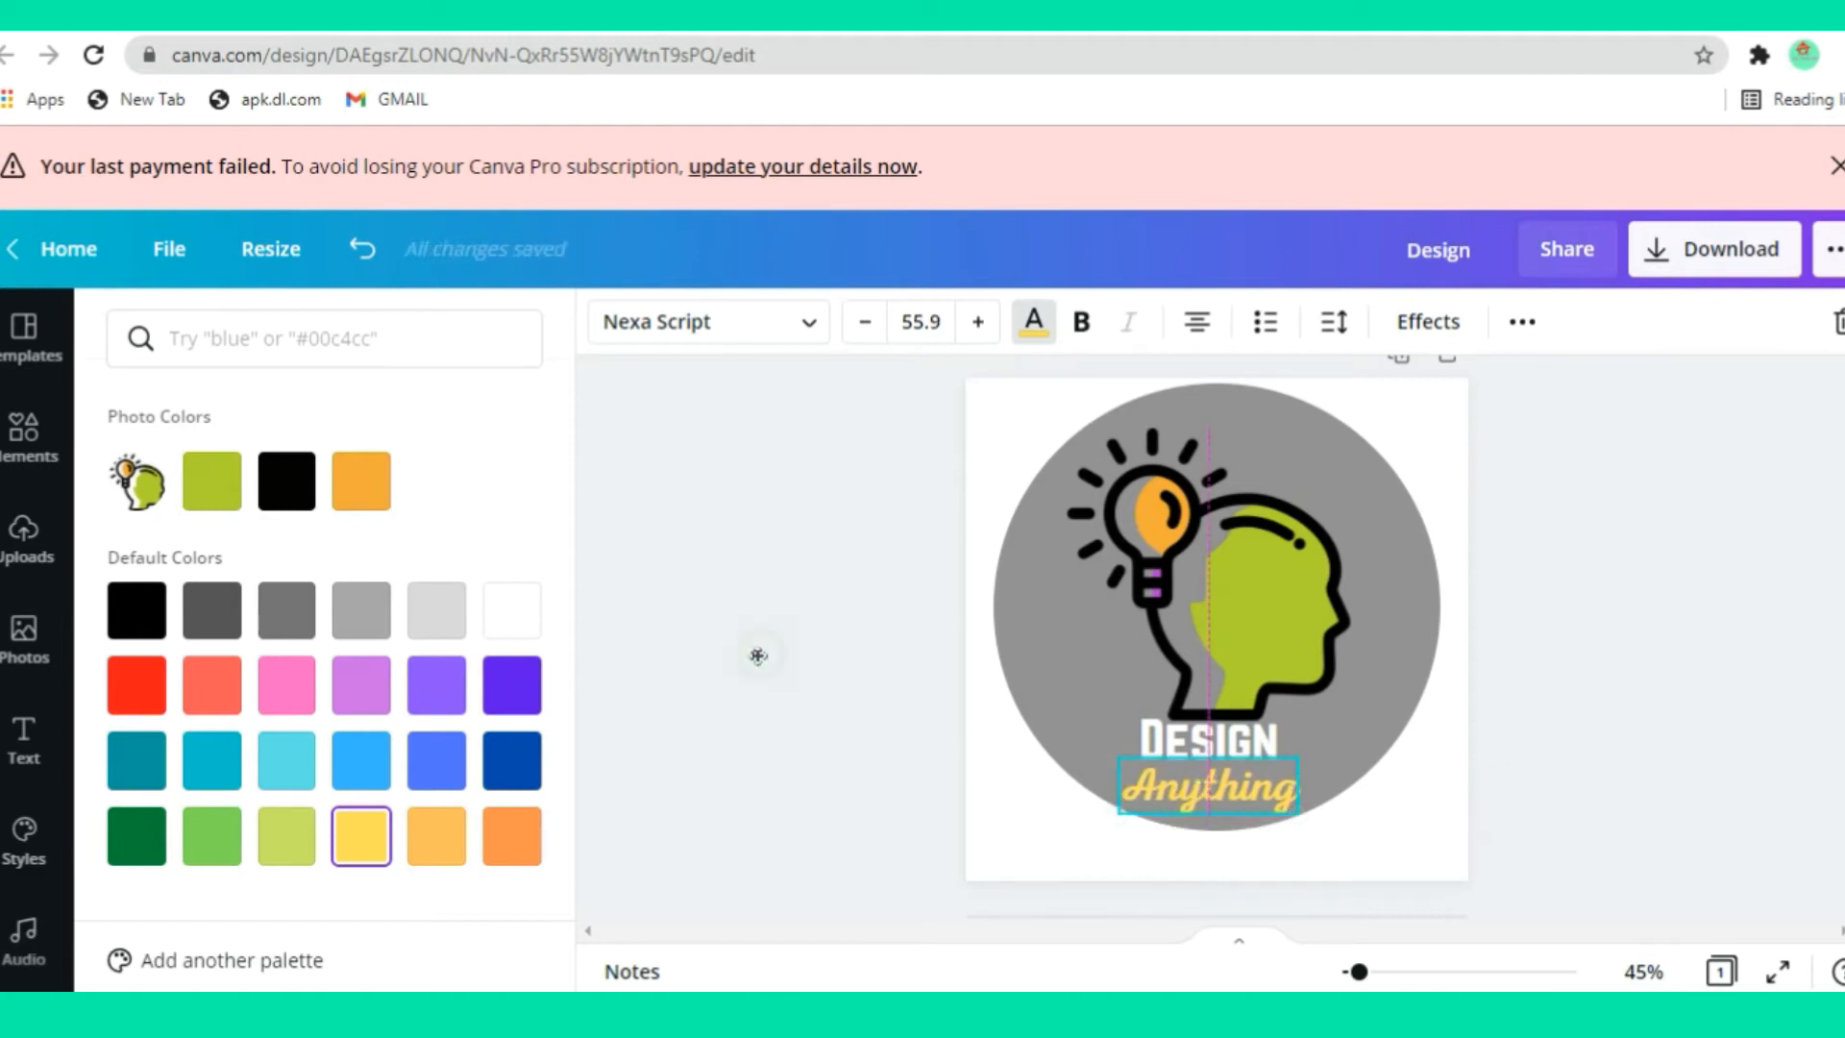
click(755, 658)
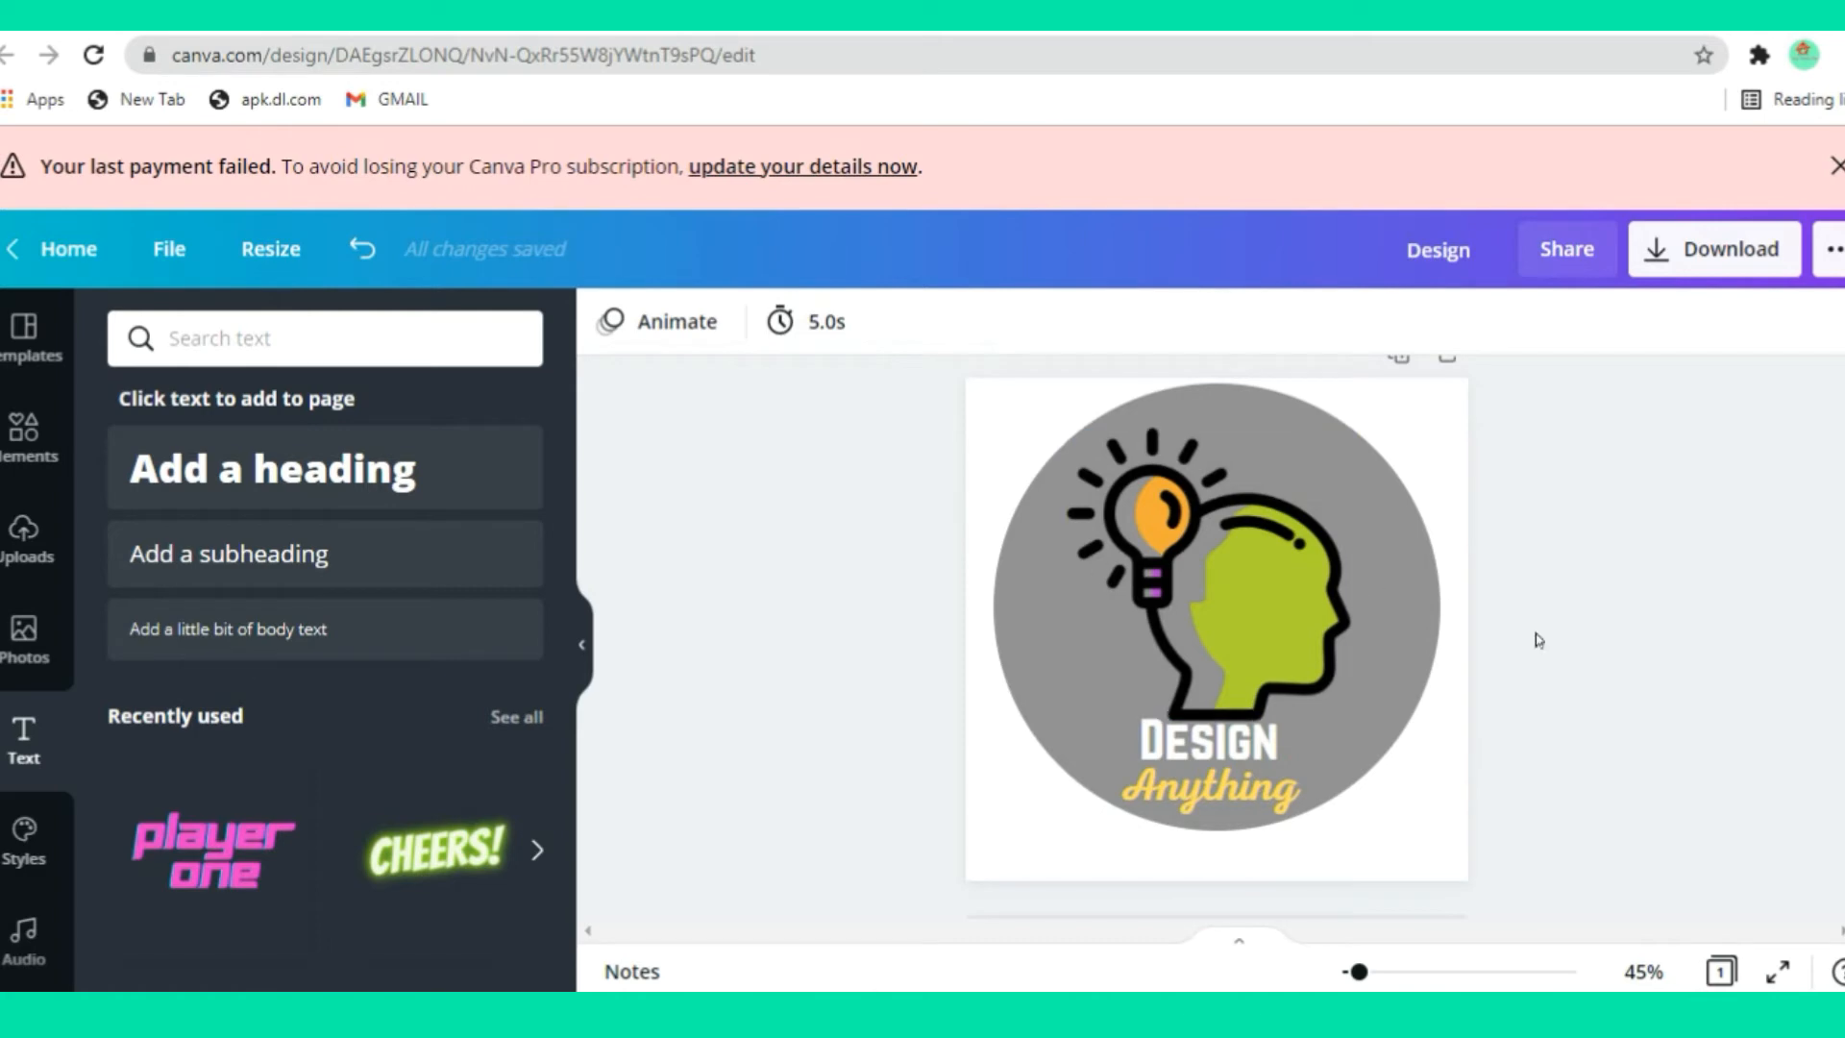
Duplicate the logo page twice to get three identical pages
click(1594, 637)
scroll(1598, 641, up, 1)
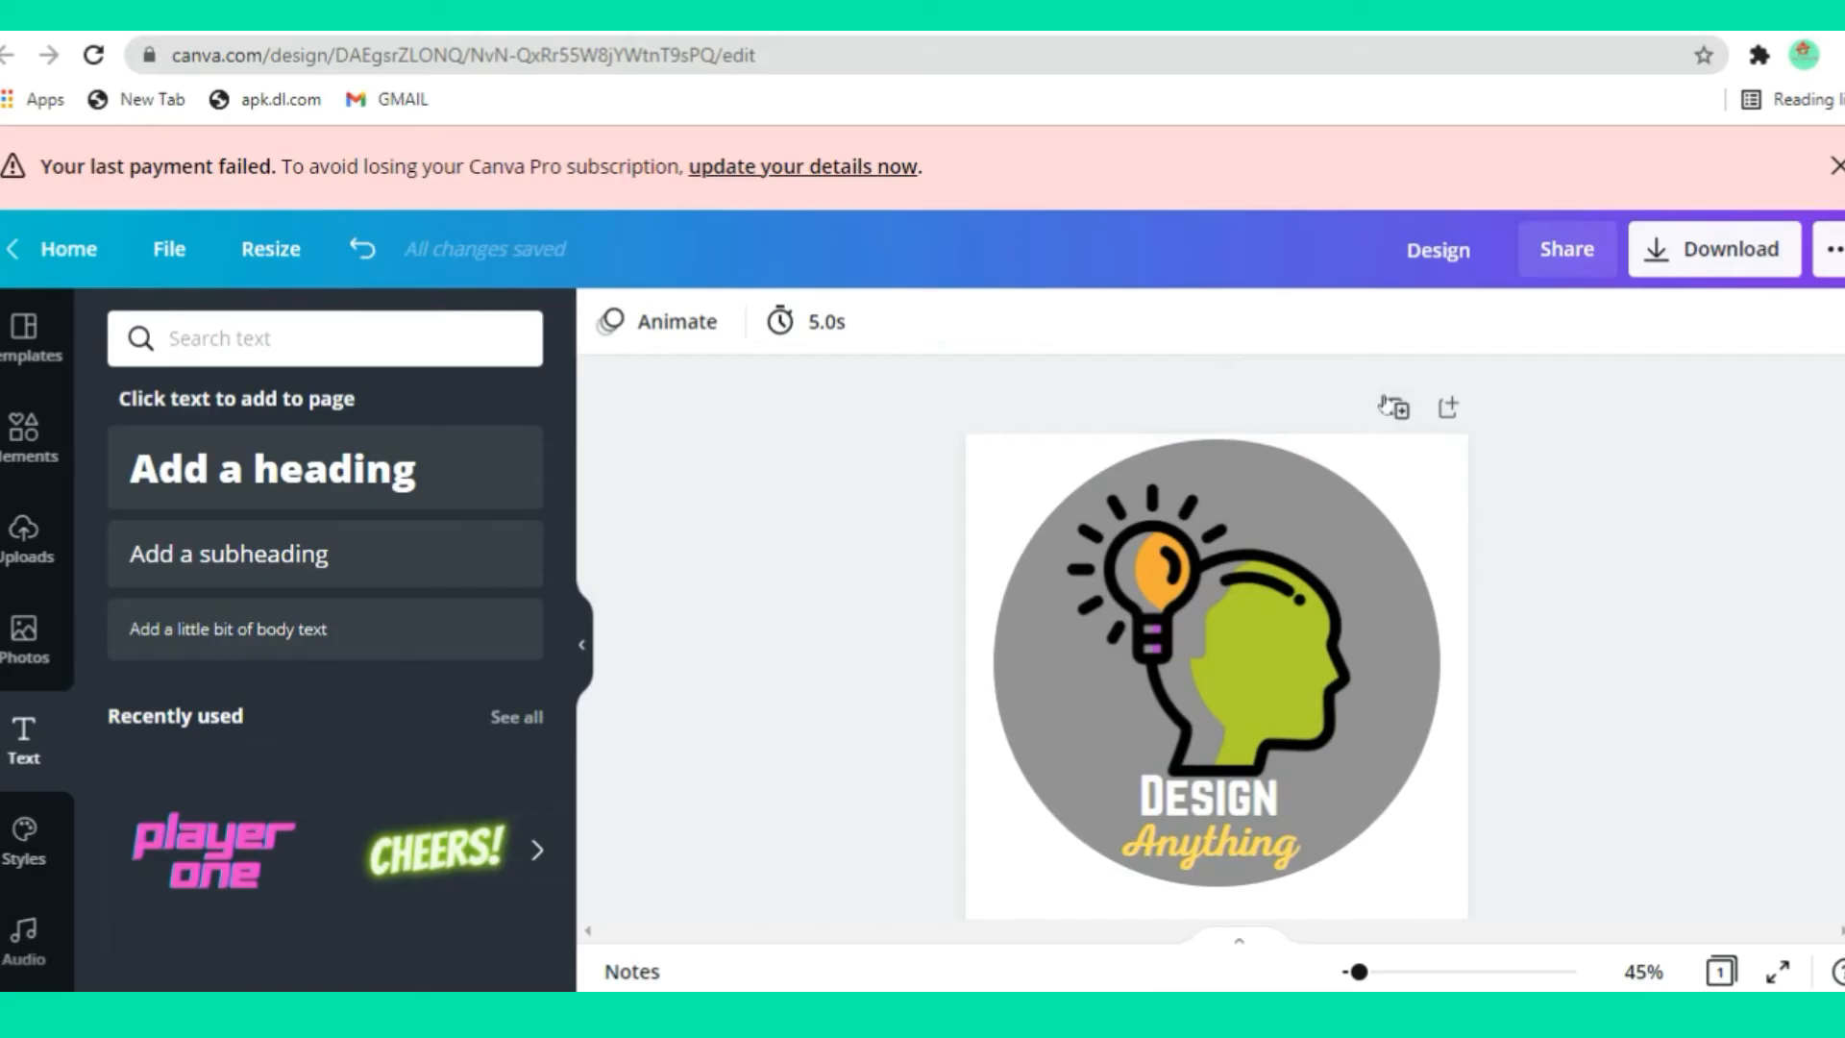
click(1399, 410)
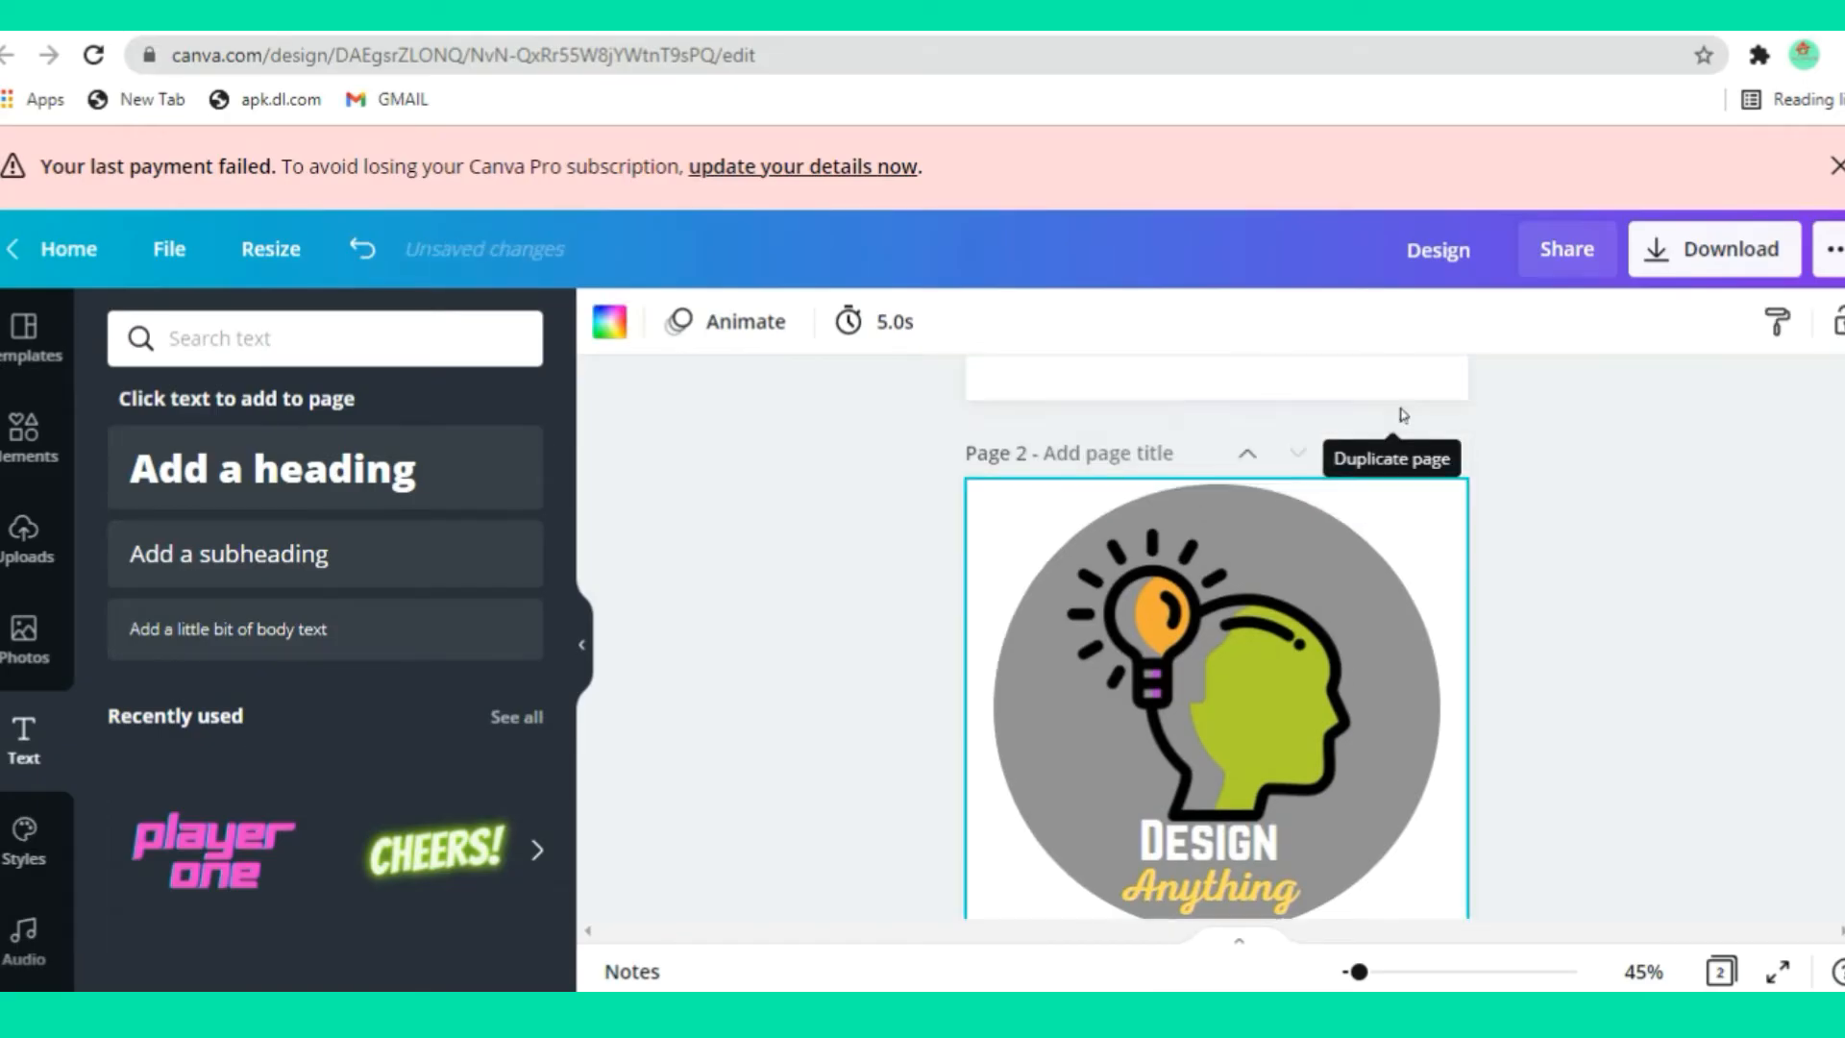
scroll(1656, 615, up, 3)
scroll(1654, 627, down, 3)
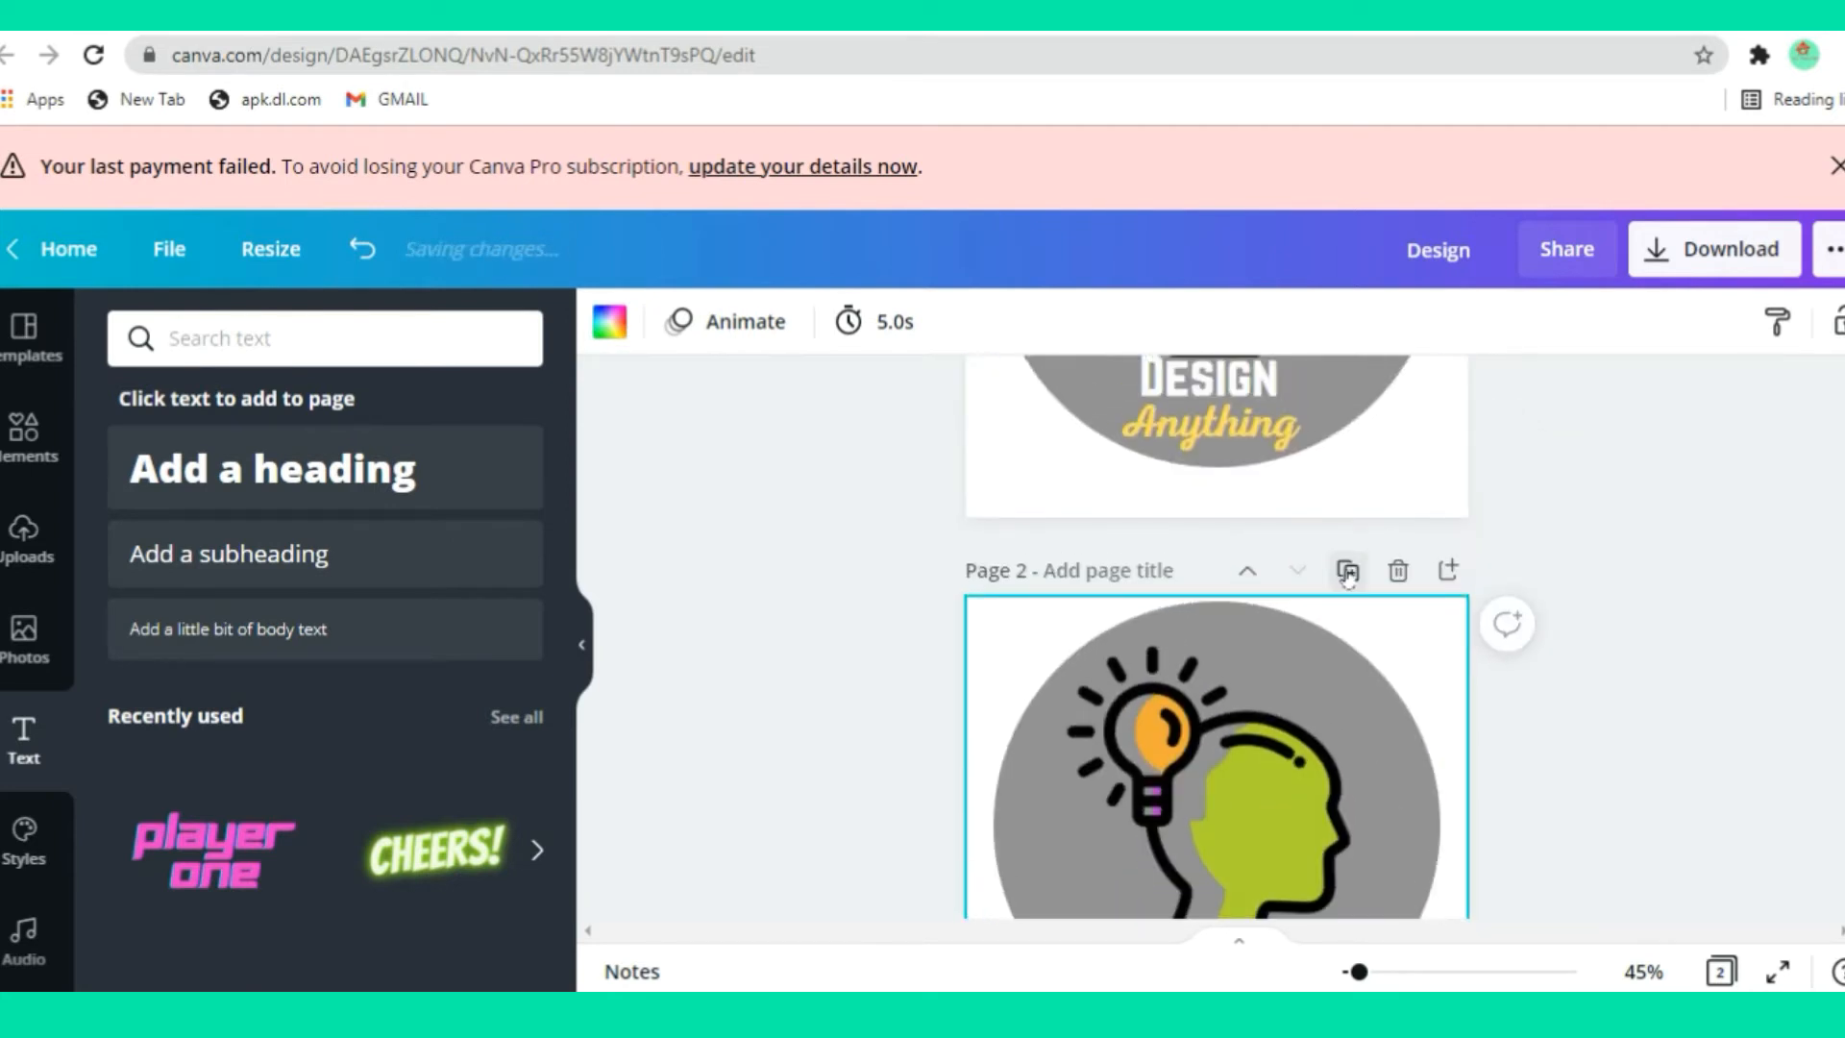
click(1348, 572)
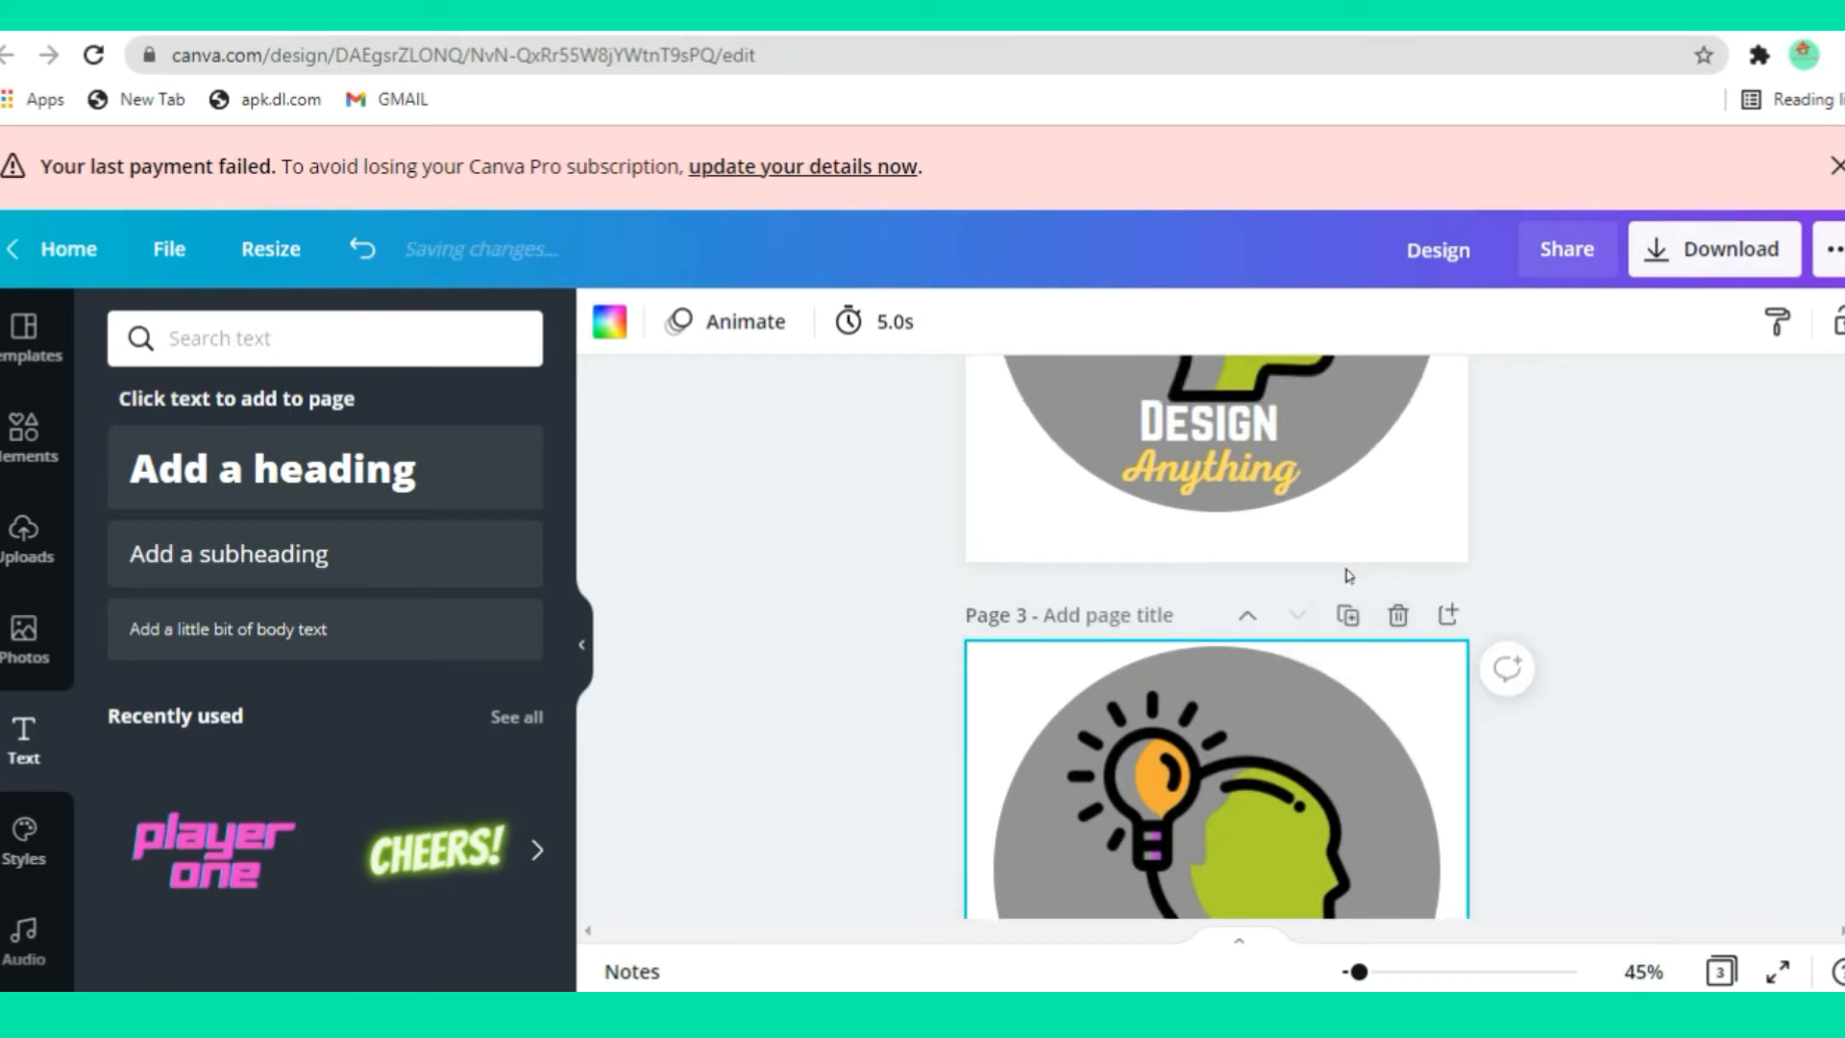
scroll(1594, 585, up, 6)
scroll(1588, 585, down, 8)
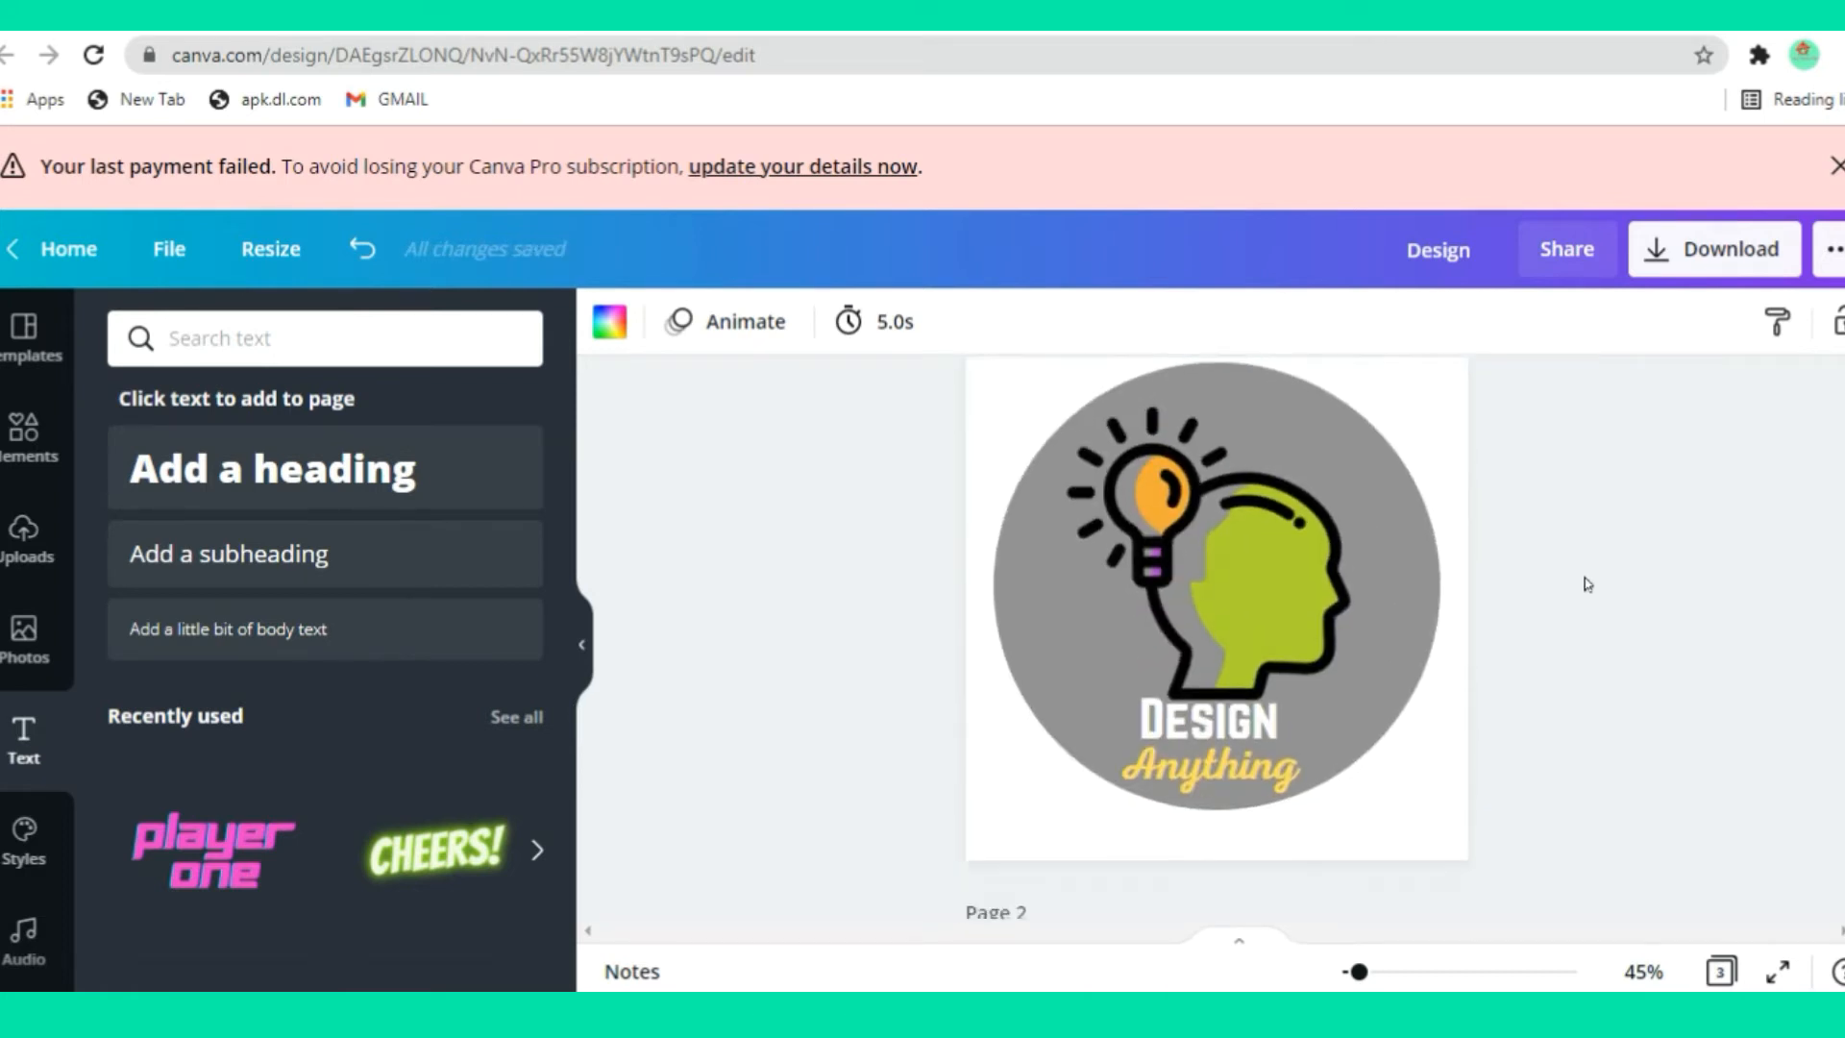
scroll(1588, 584, up, 8)
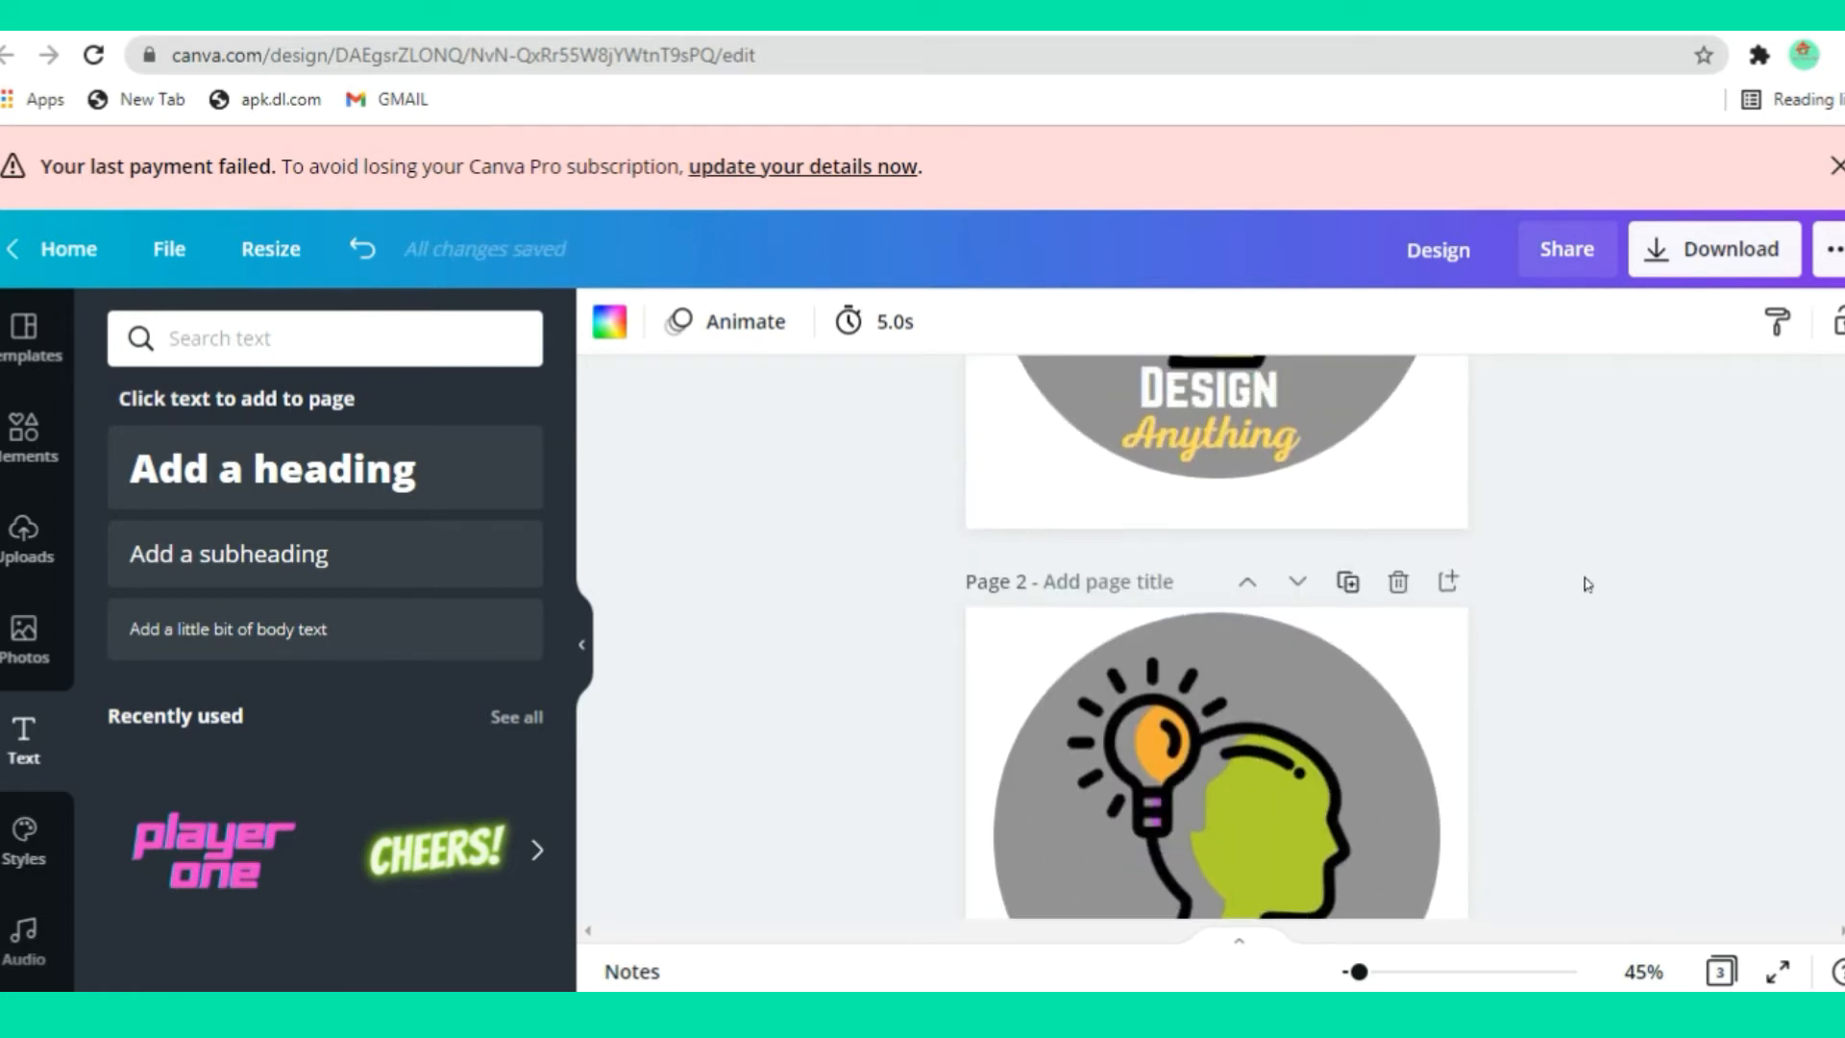
Open the image adjustments for the head icon on page 2 and set its brightness to 52
scroll(1535, 683, down, 5)
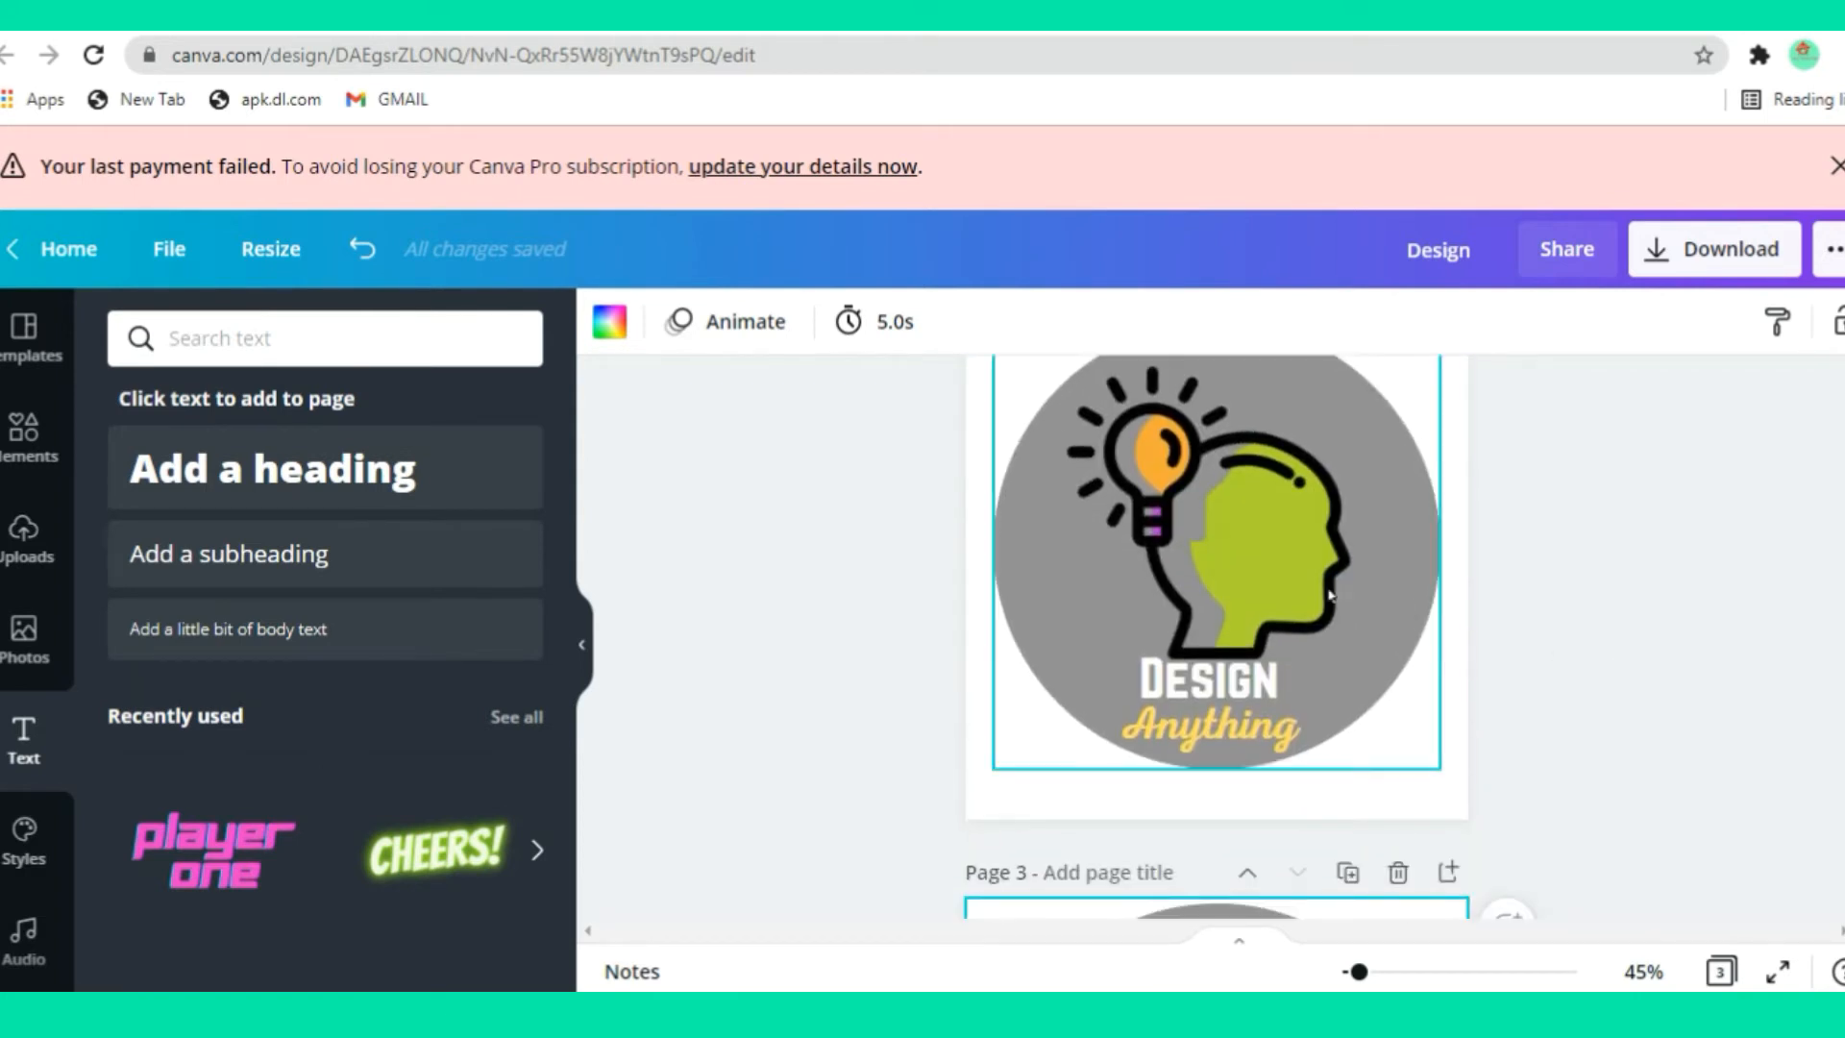
click(1288, 572)
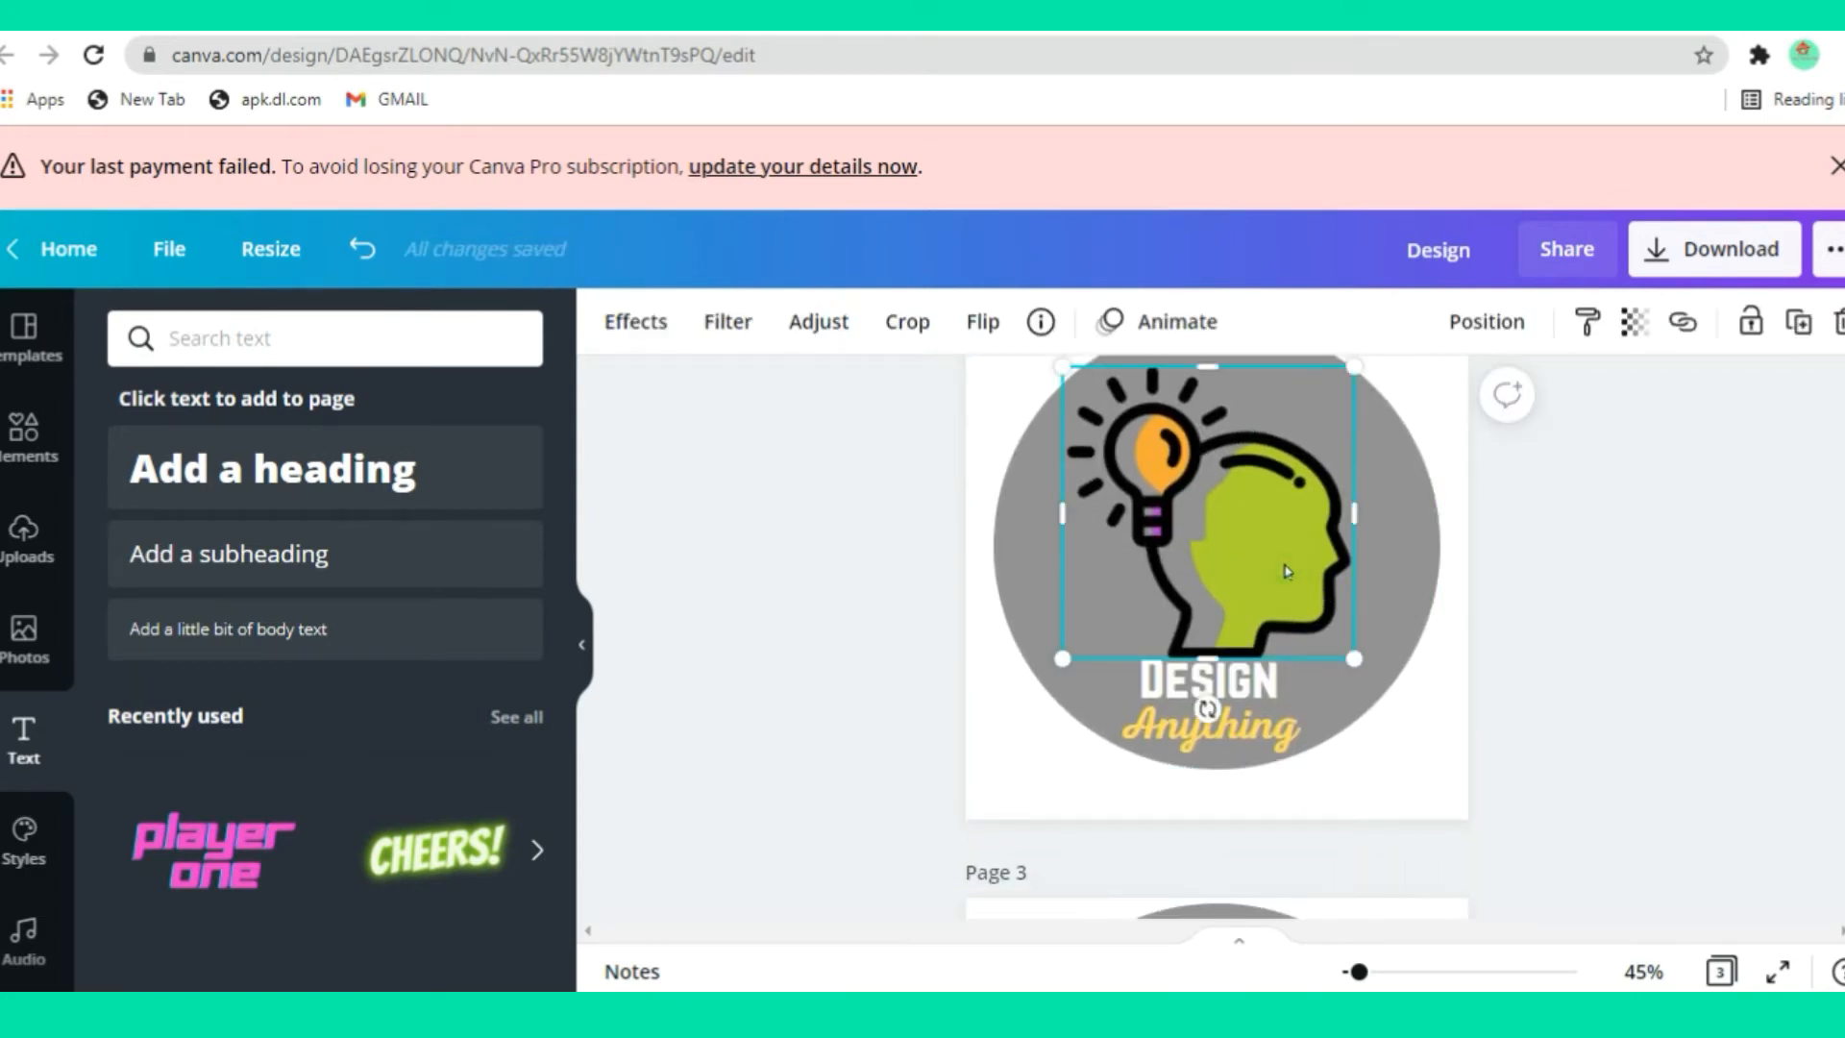
click(812, 327)
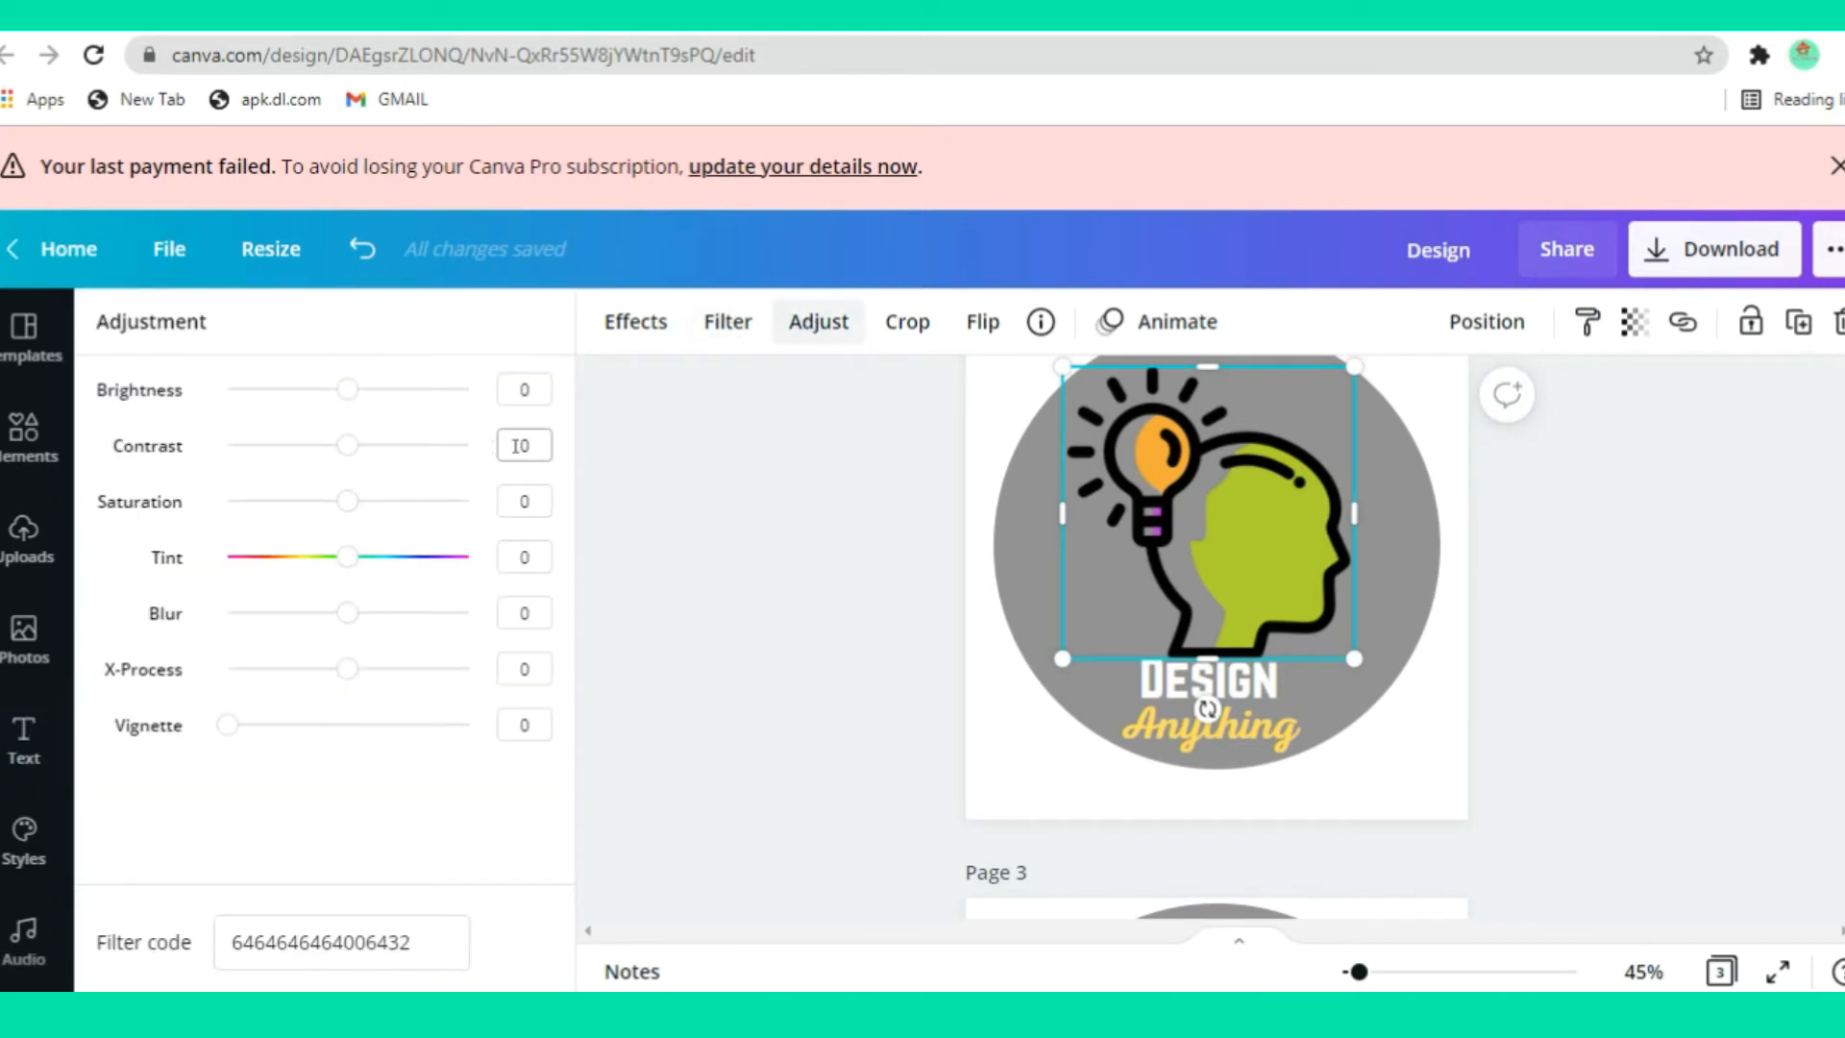
click(387, 389)
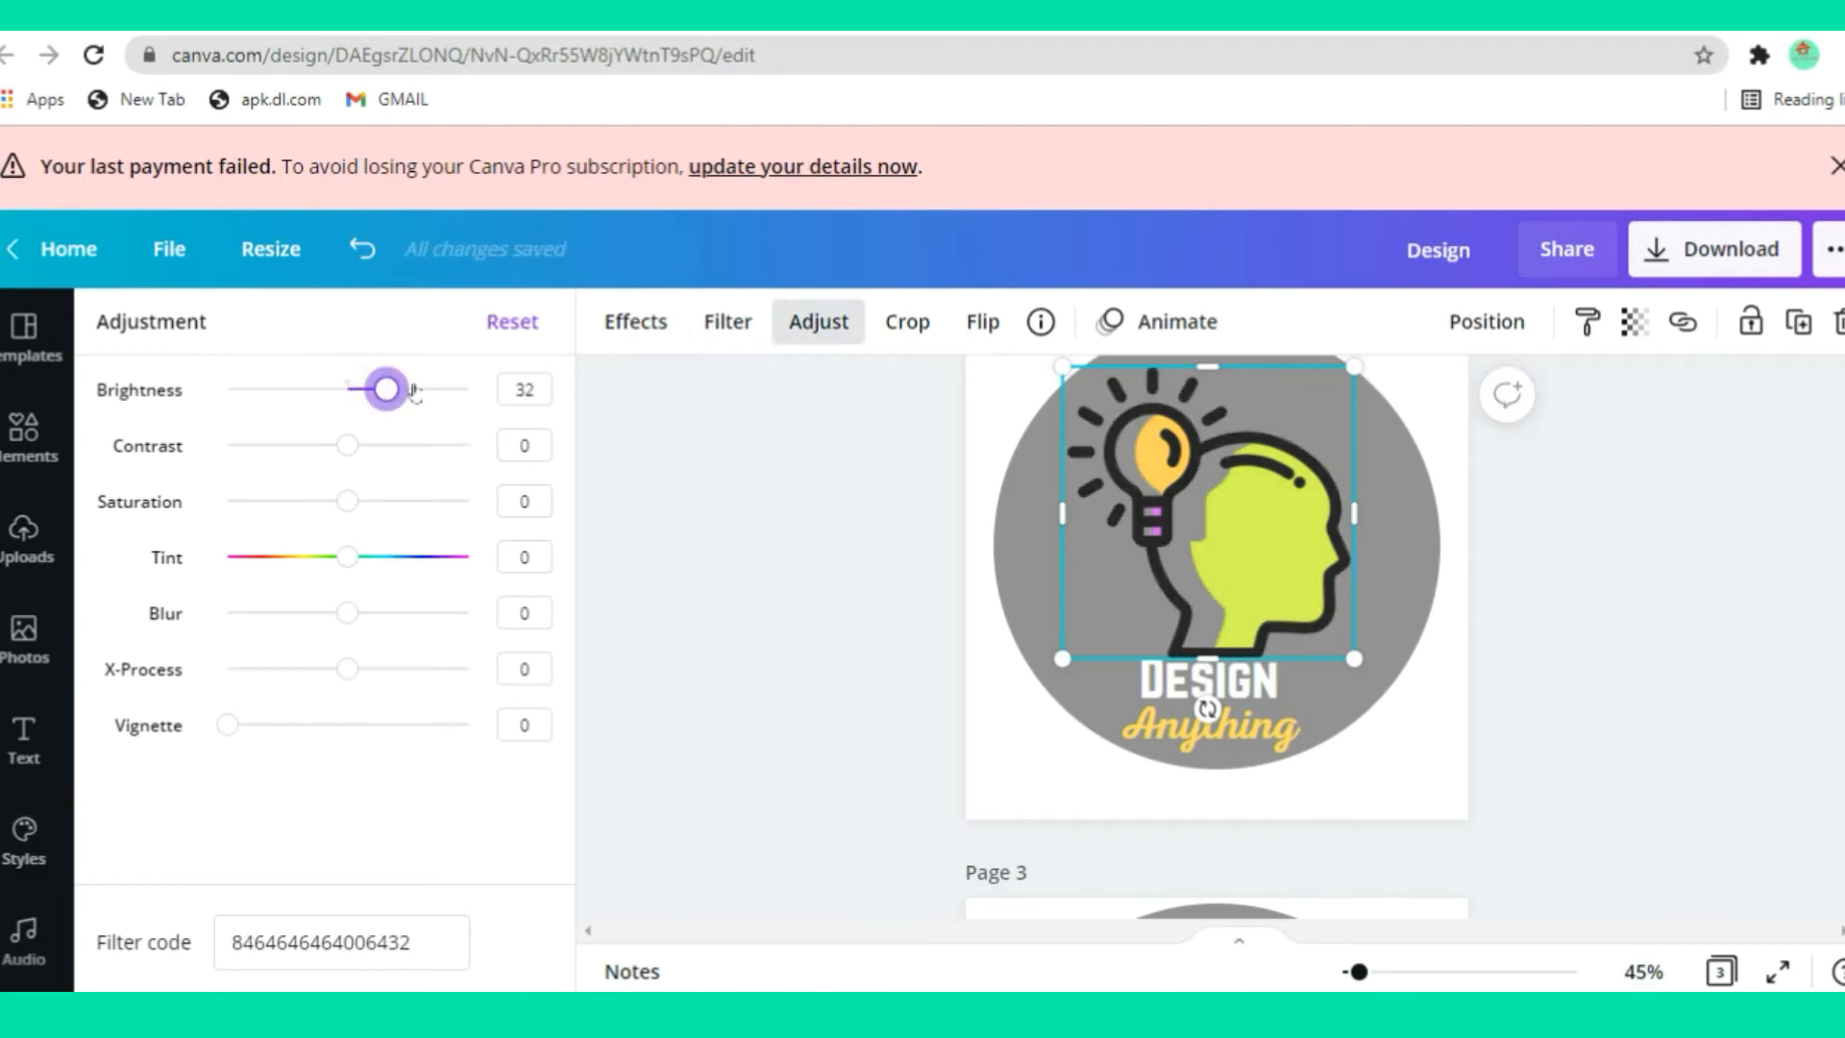
mouse_move(415, 391)
mouse_down()
mouse_move(434, 389)
mouse_move(408, 390)
mouse_up()
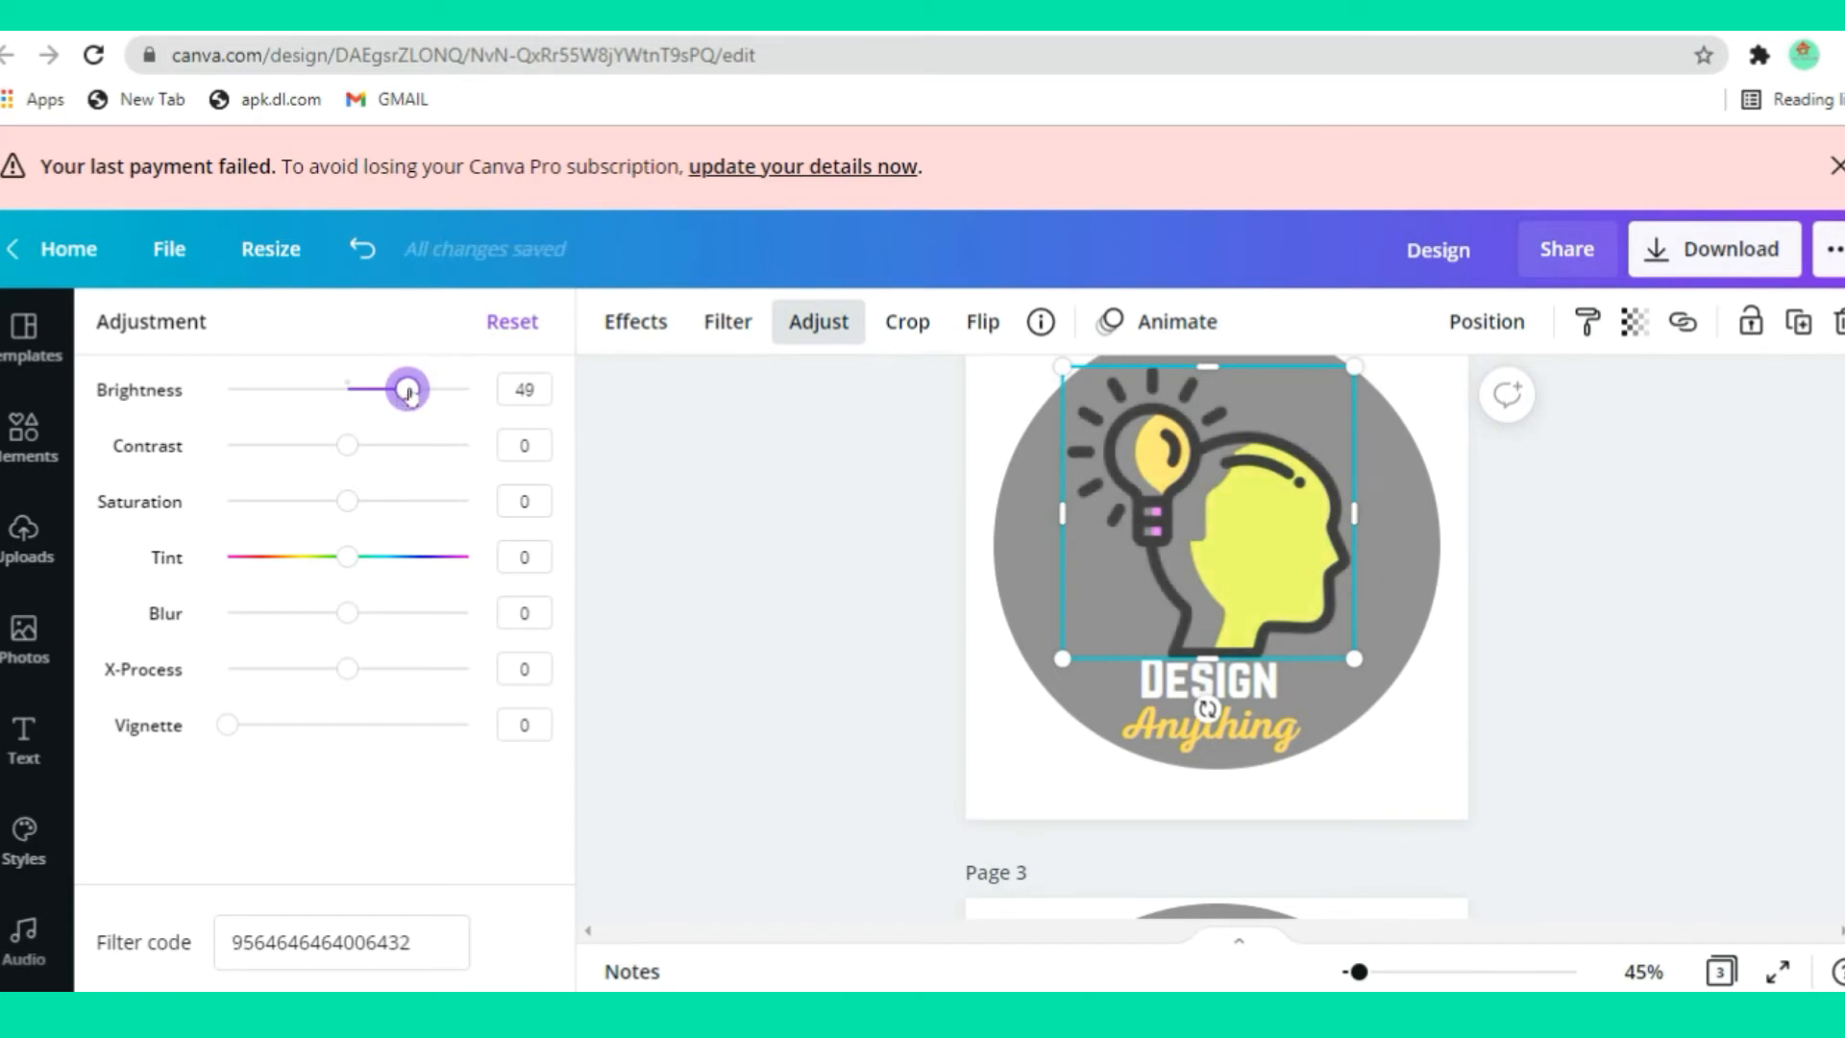
drag(408, 391, 411, 388)
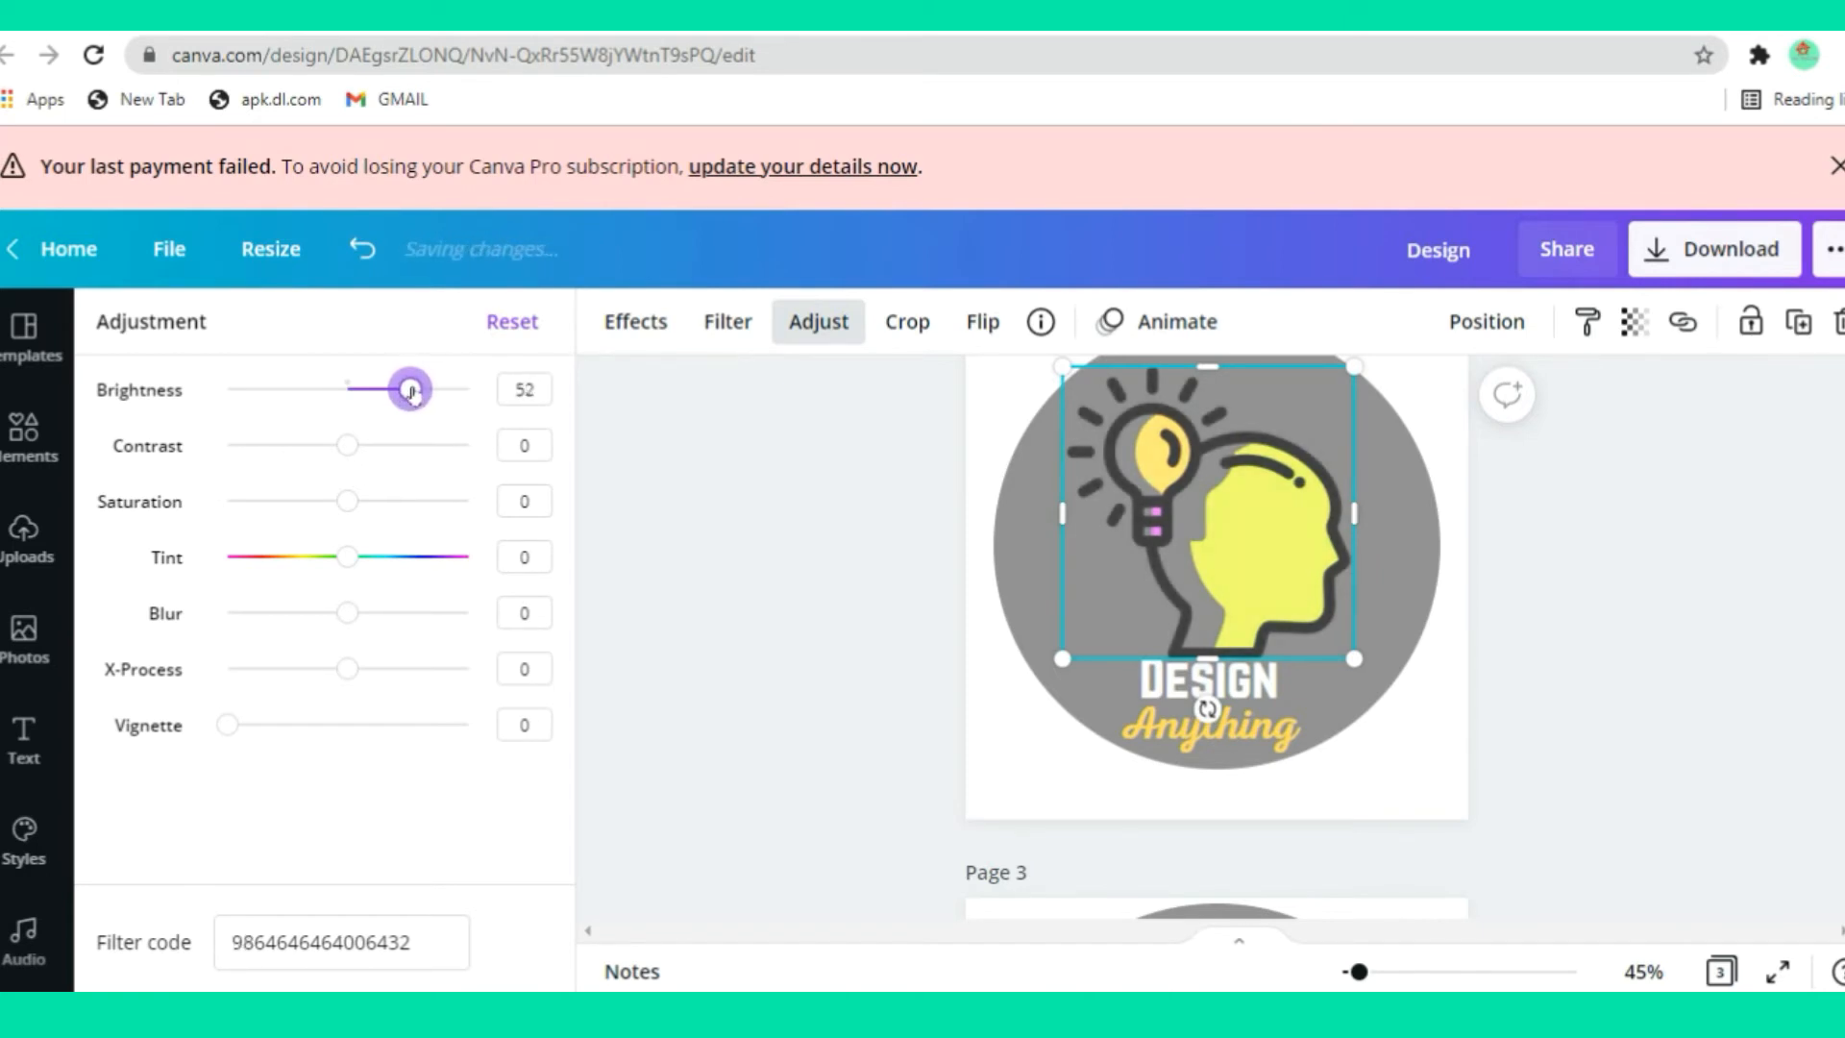
Set the page 2 head icon's contrast to 77 and saturation to 75
click(347, 448)
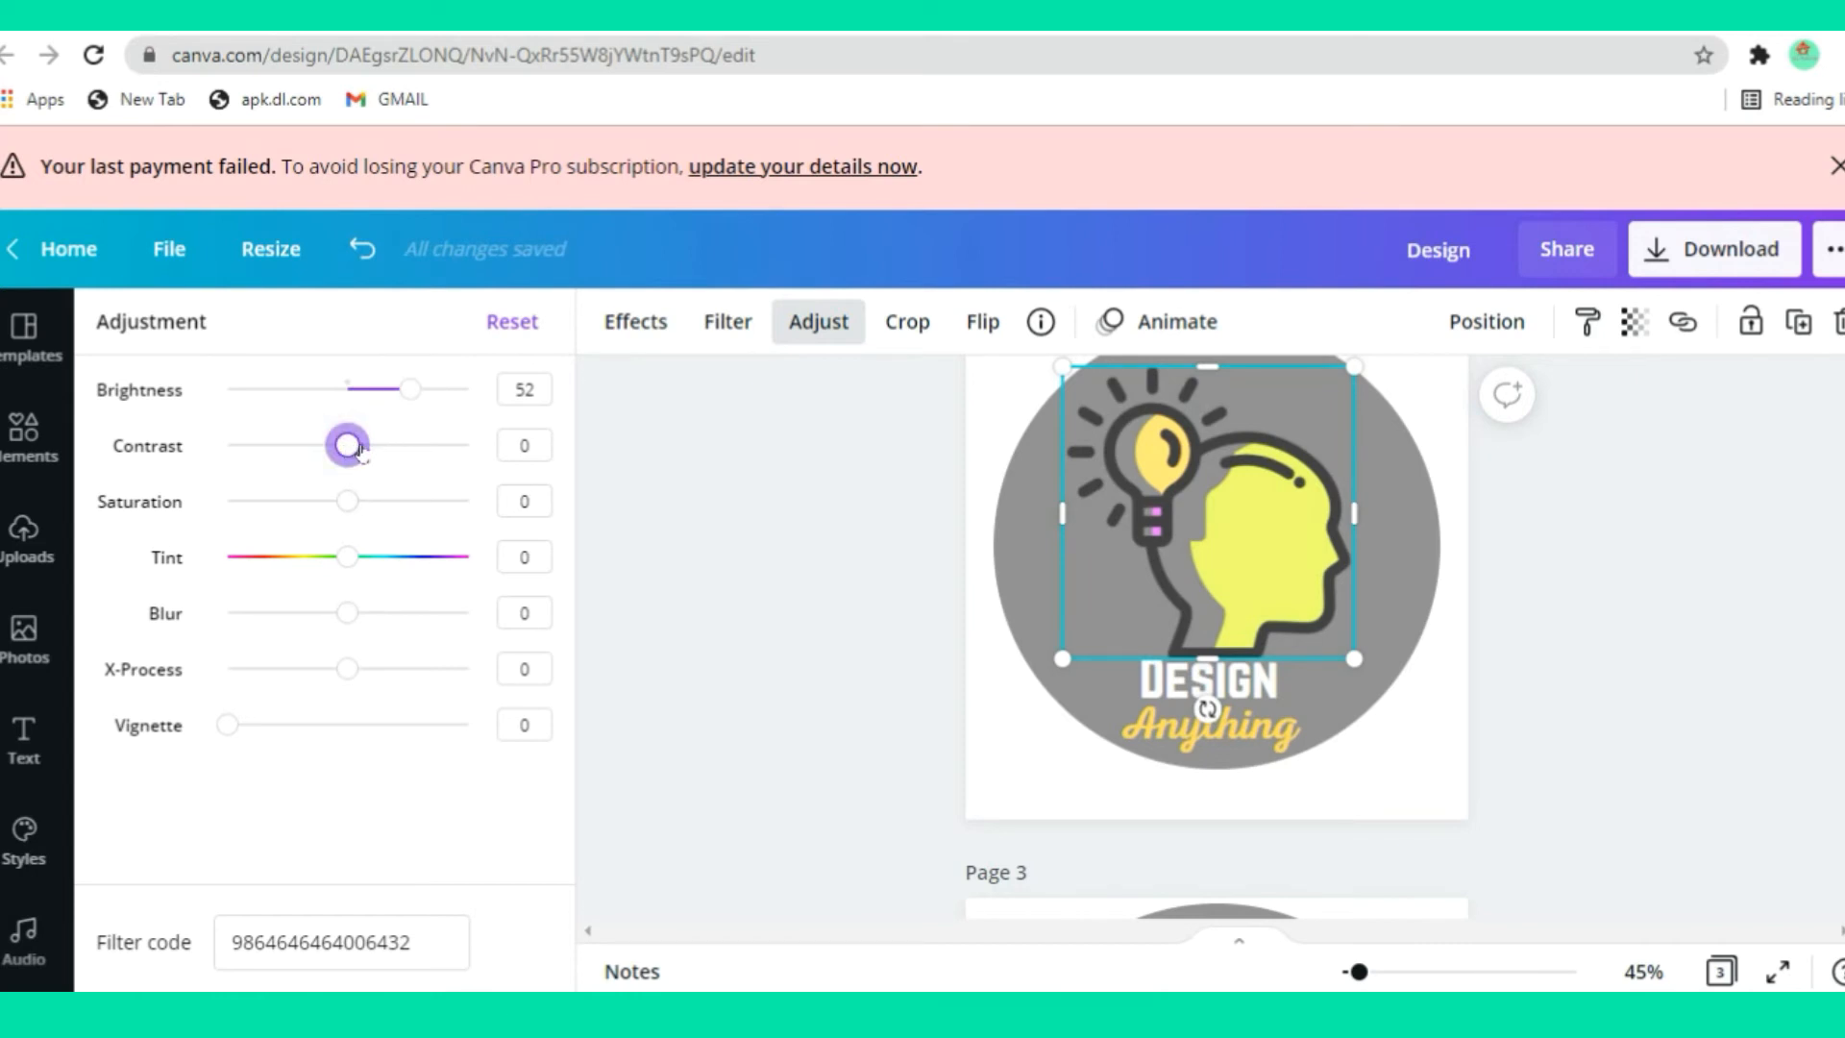
drag(361, 450, 443, 456)
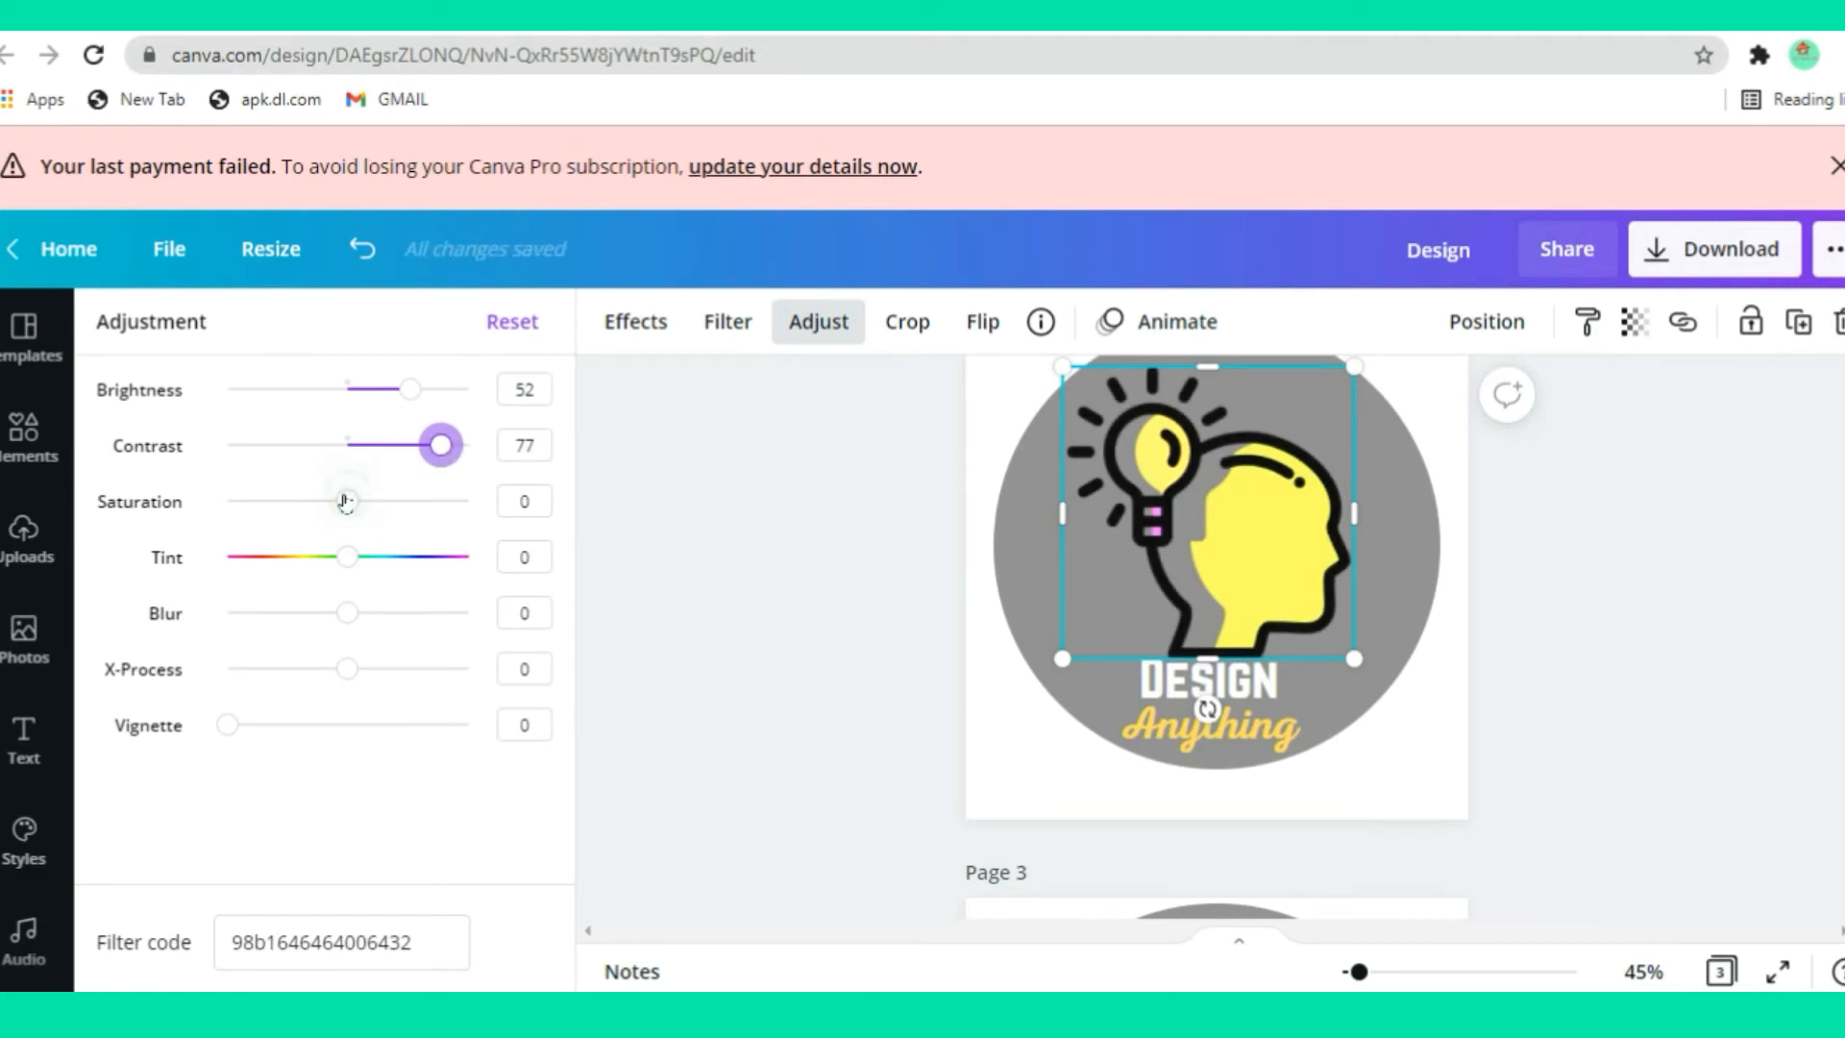
drag(308, 503, 439, 502)
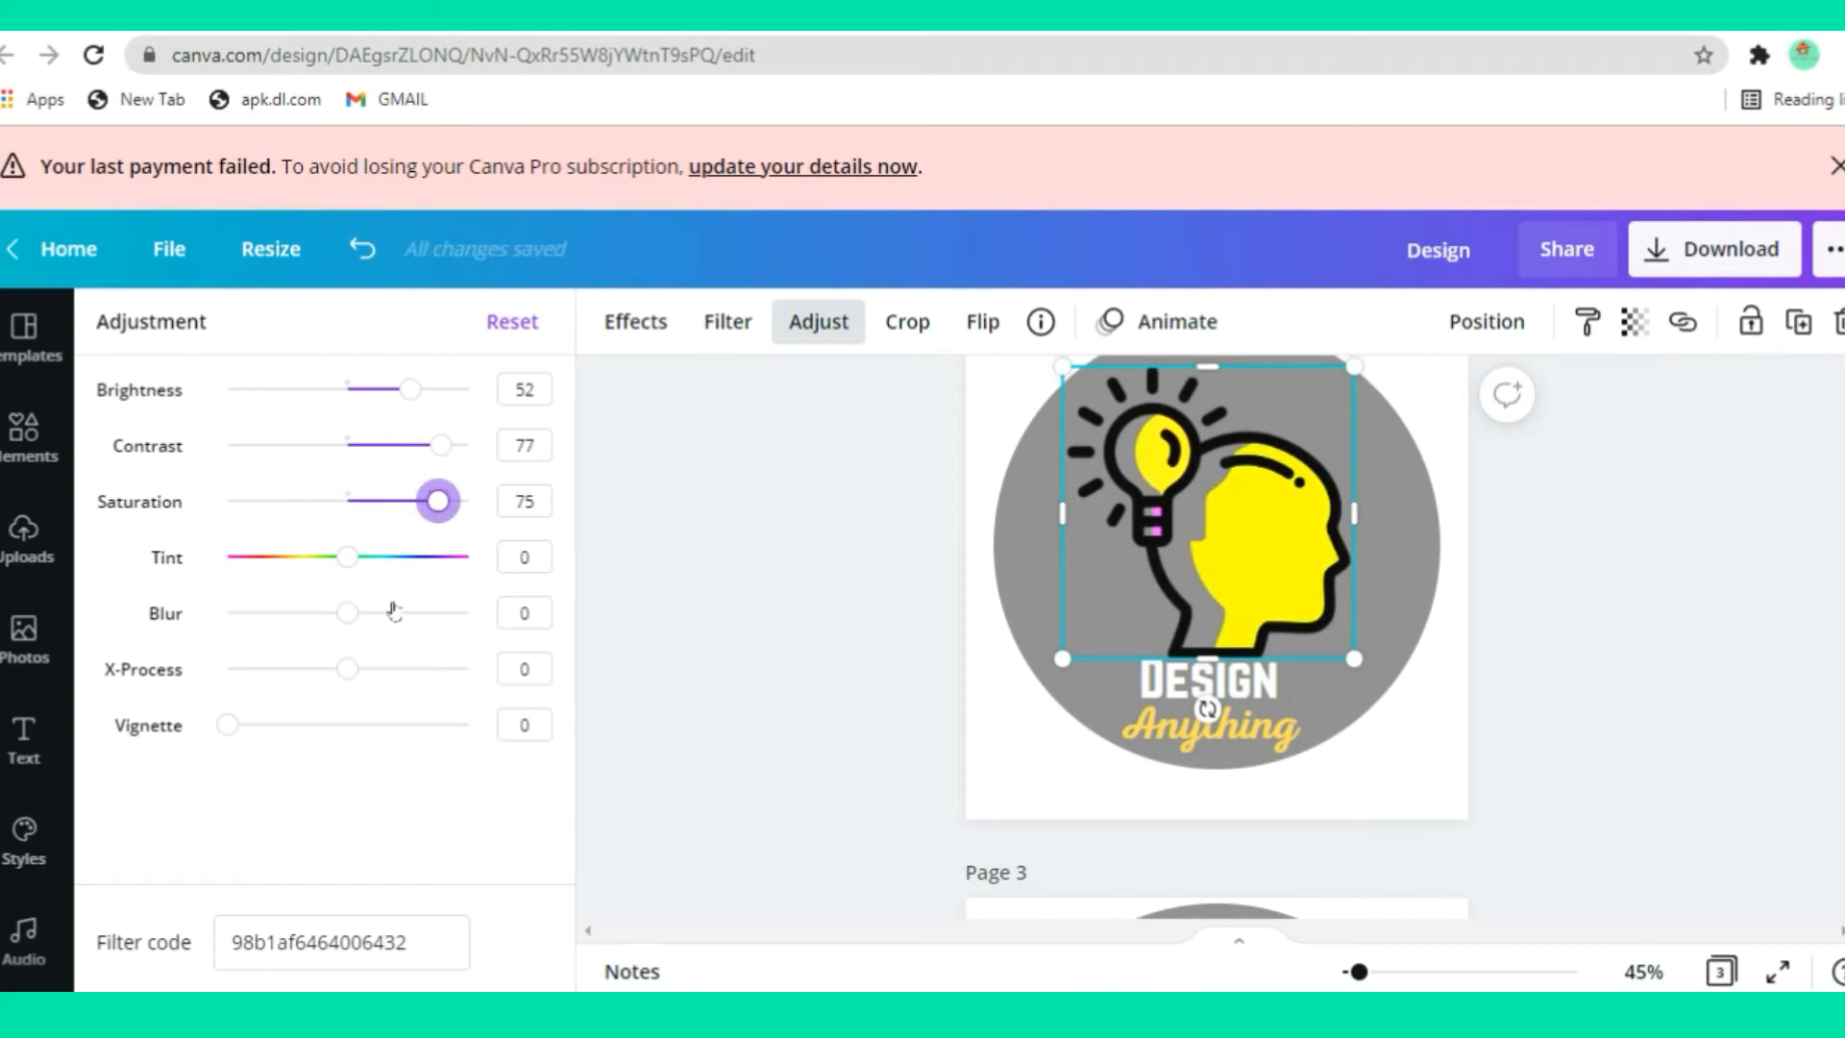
Try different tints on the page 2 head icon and set the tint to -98
drag(358, 565, 220, 582)
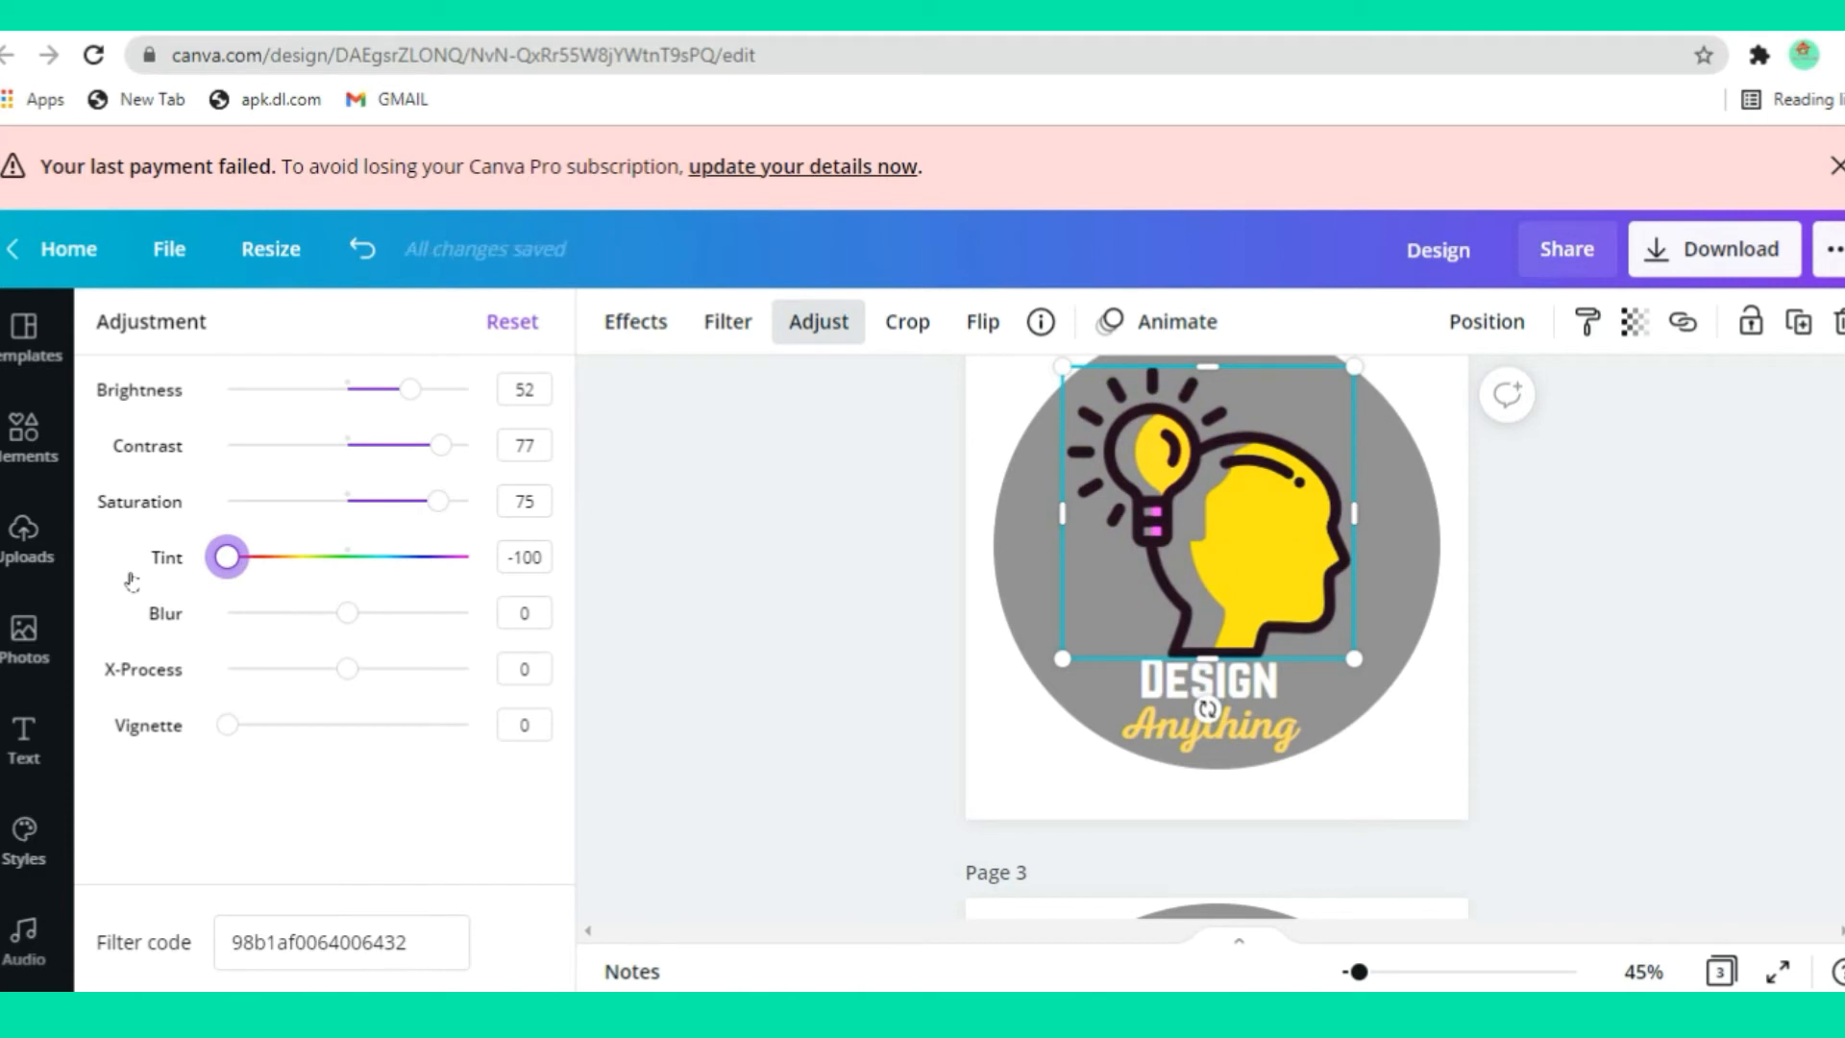
drag(267, 576, 401, 565)
click(282, 582)
drag(284, 585, 232, 578)
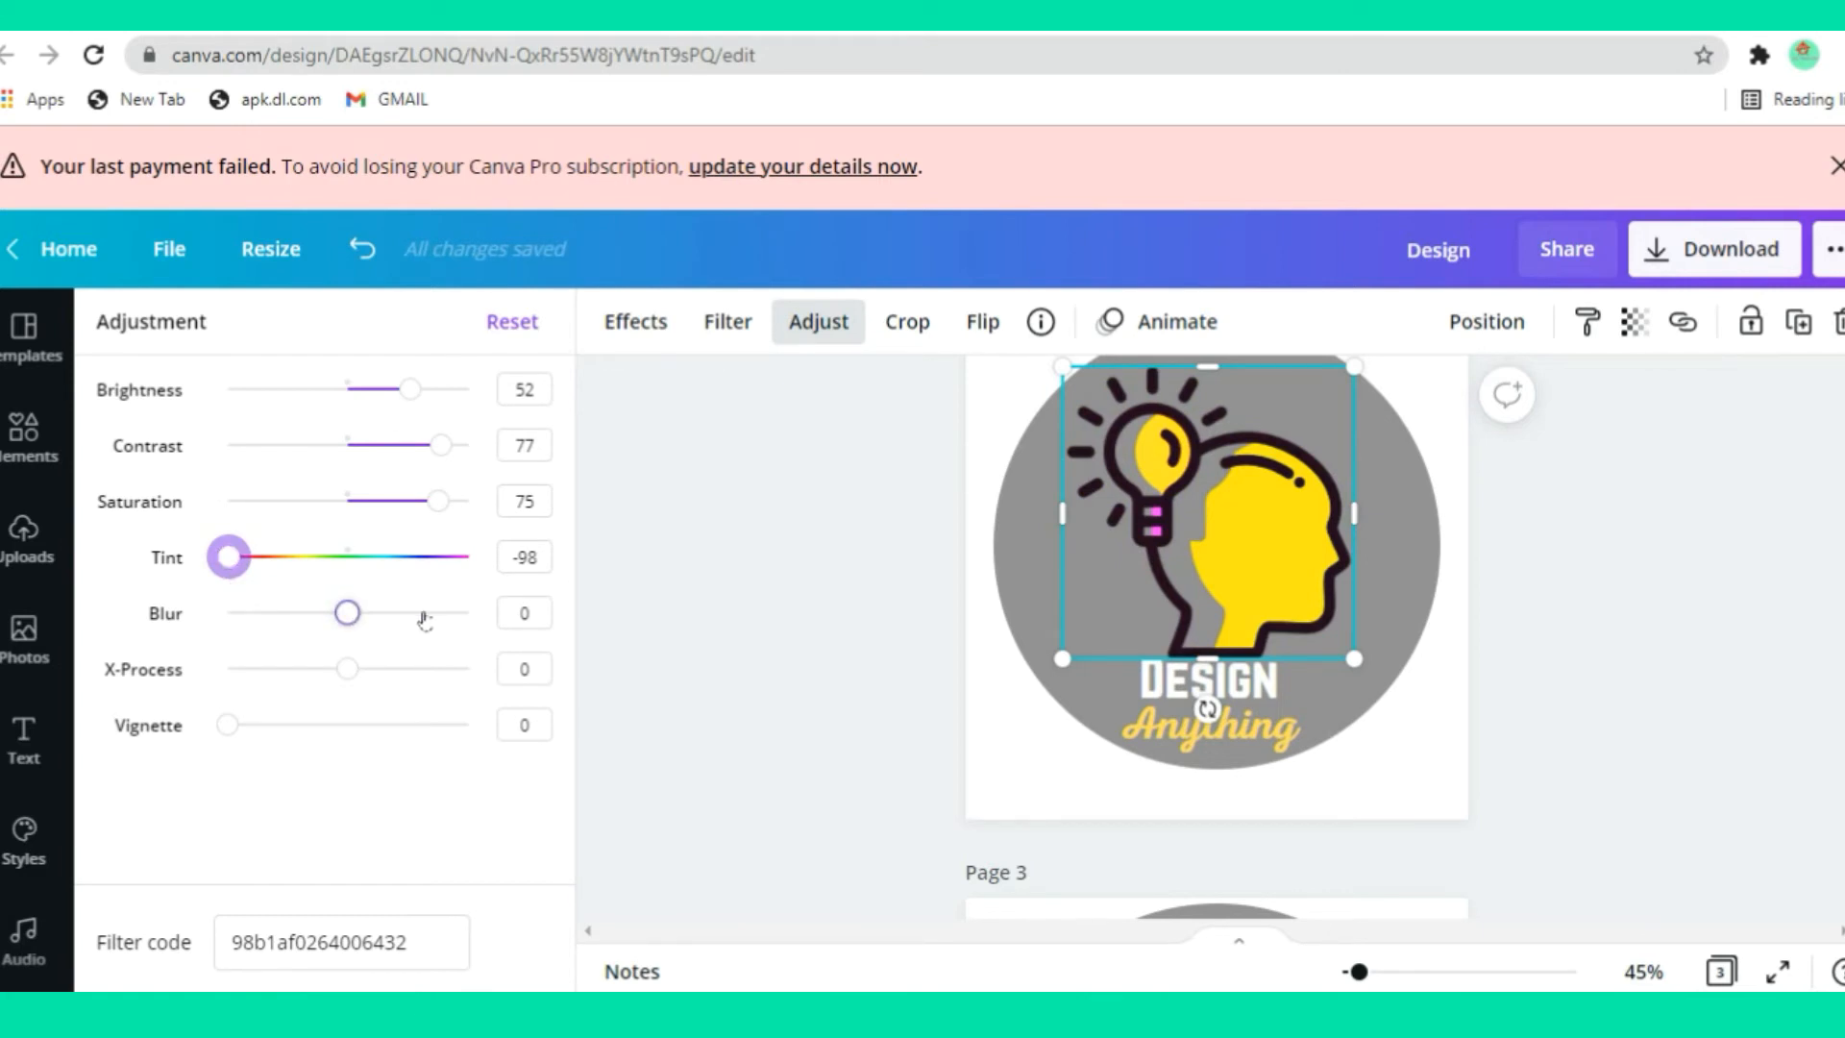
Try out different blur amounts on the page 2 head icon and return the blur to 0
drag(424, 621, 346, 616)
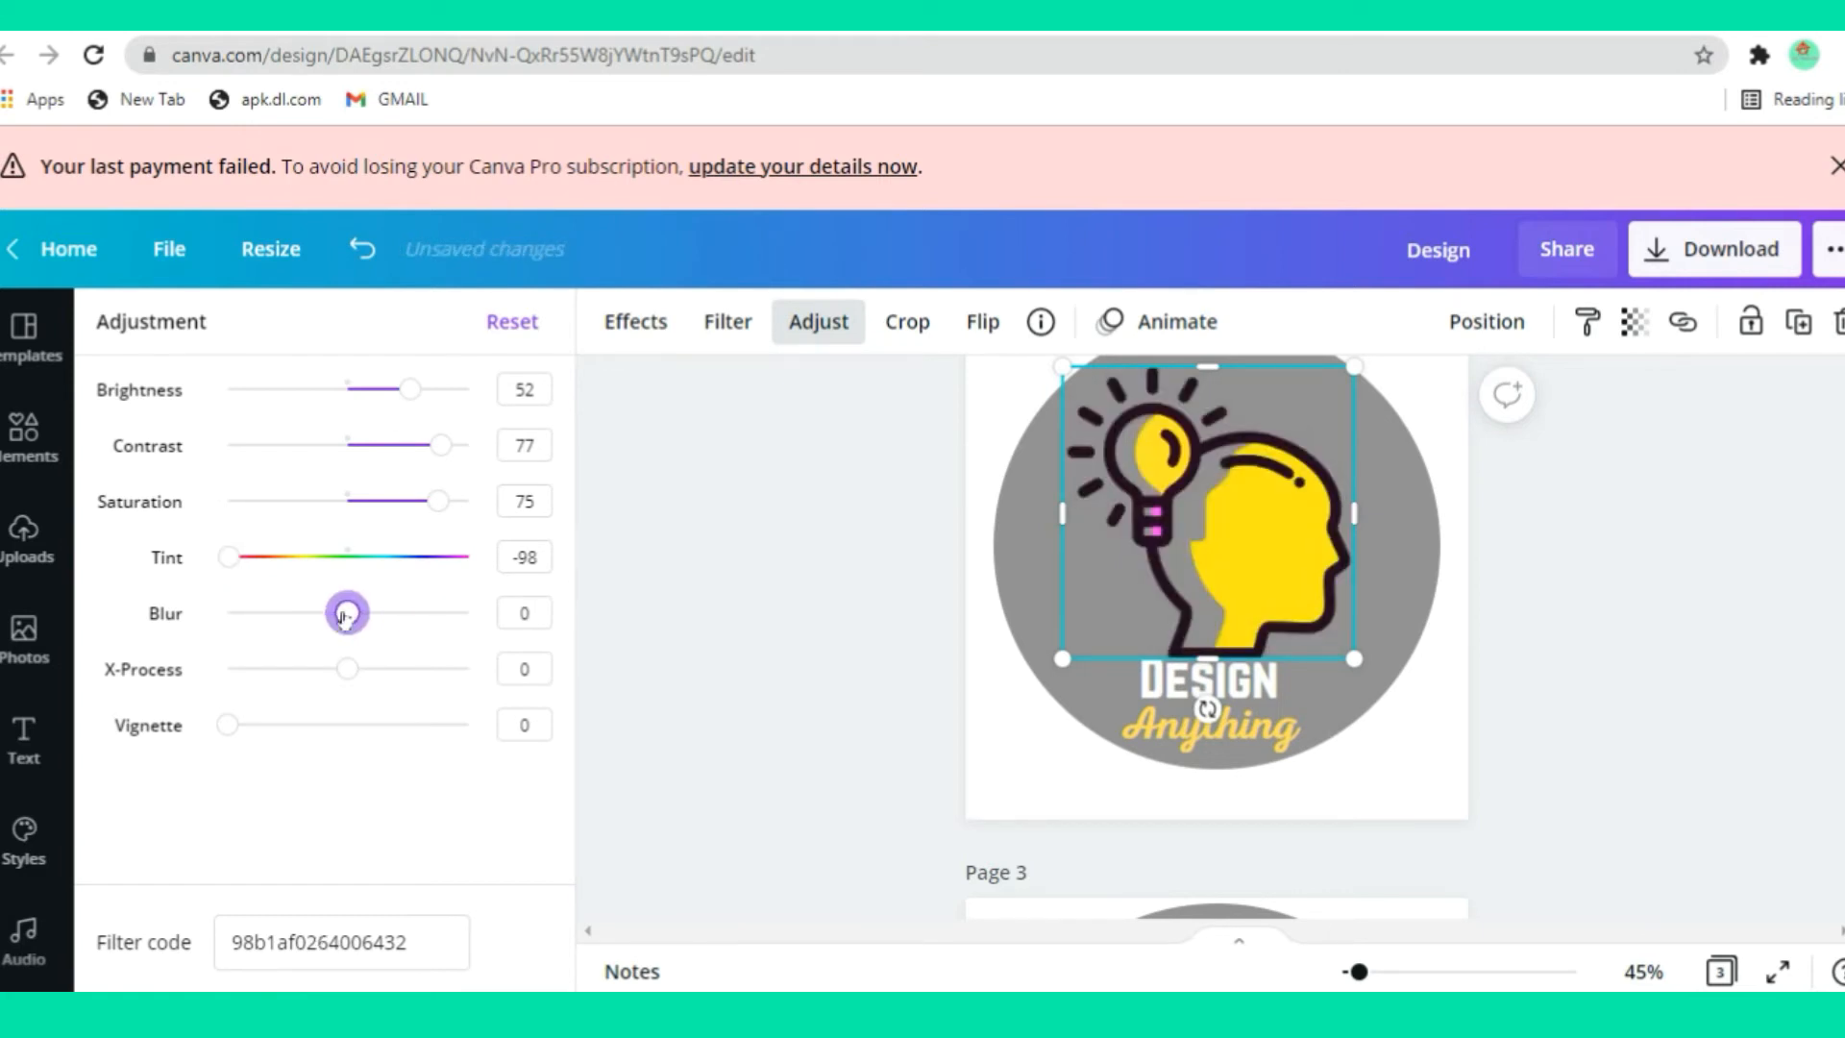
click(463, 617)
drag(444, 624, 344, 625)
Set the page 2 head icon's X-Process to 100, add a strong vignette and deselect the icon
drag(350, 672, 470, 670)
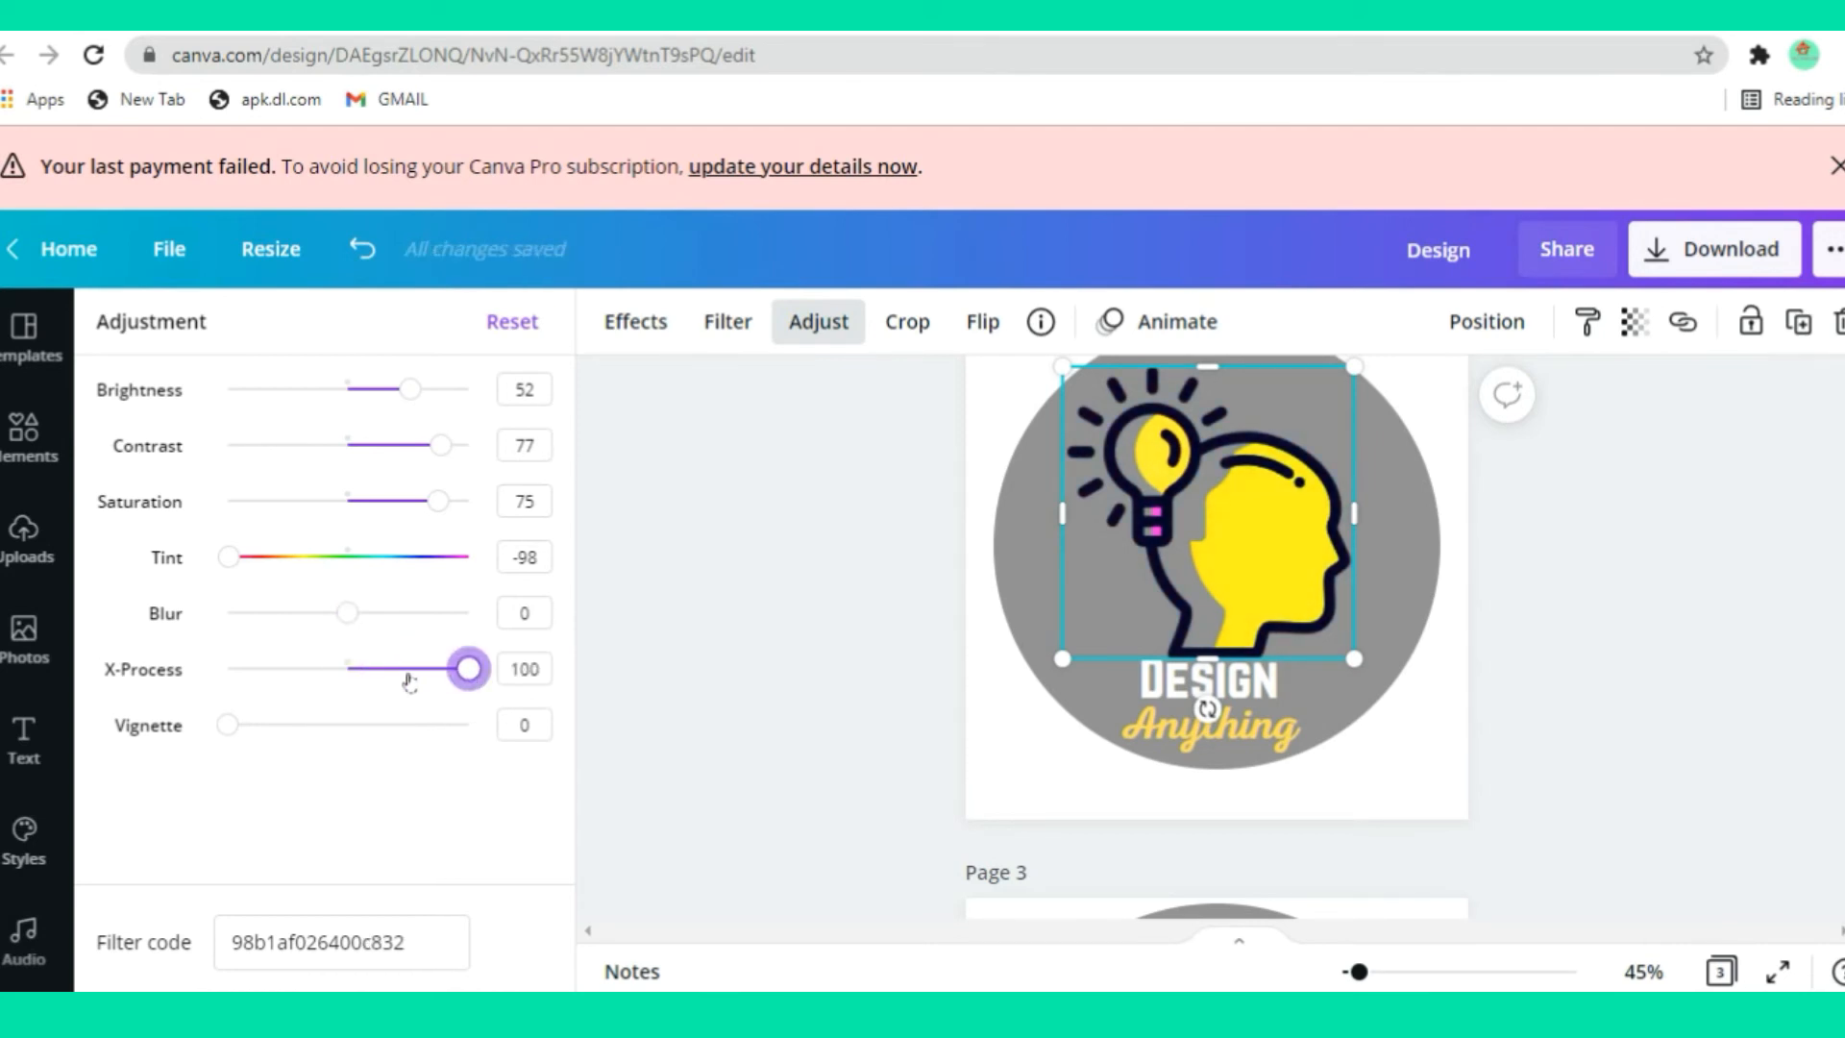
drag(278, 681, 572, 680)
drag(228, 727, 401, 738)
click(708, 594)
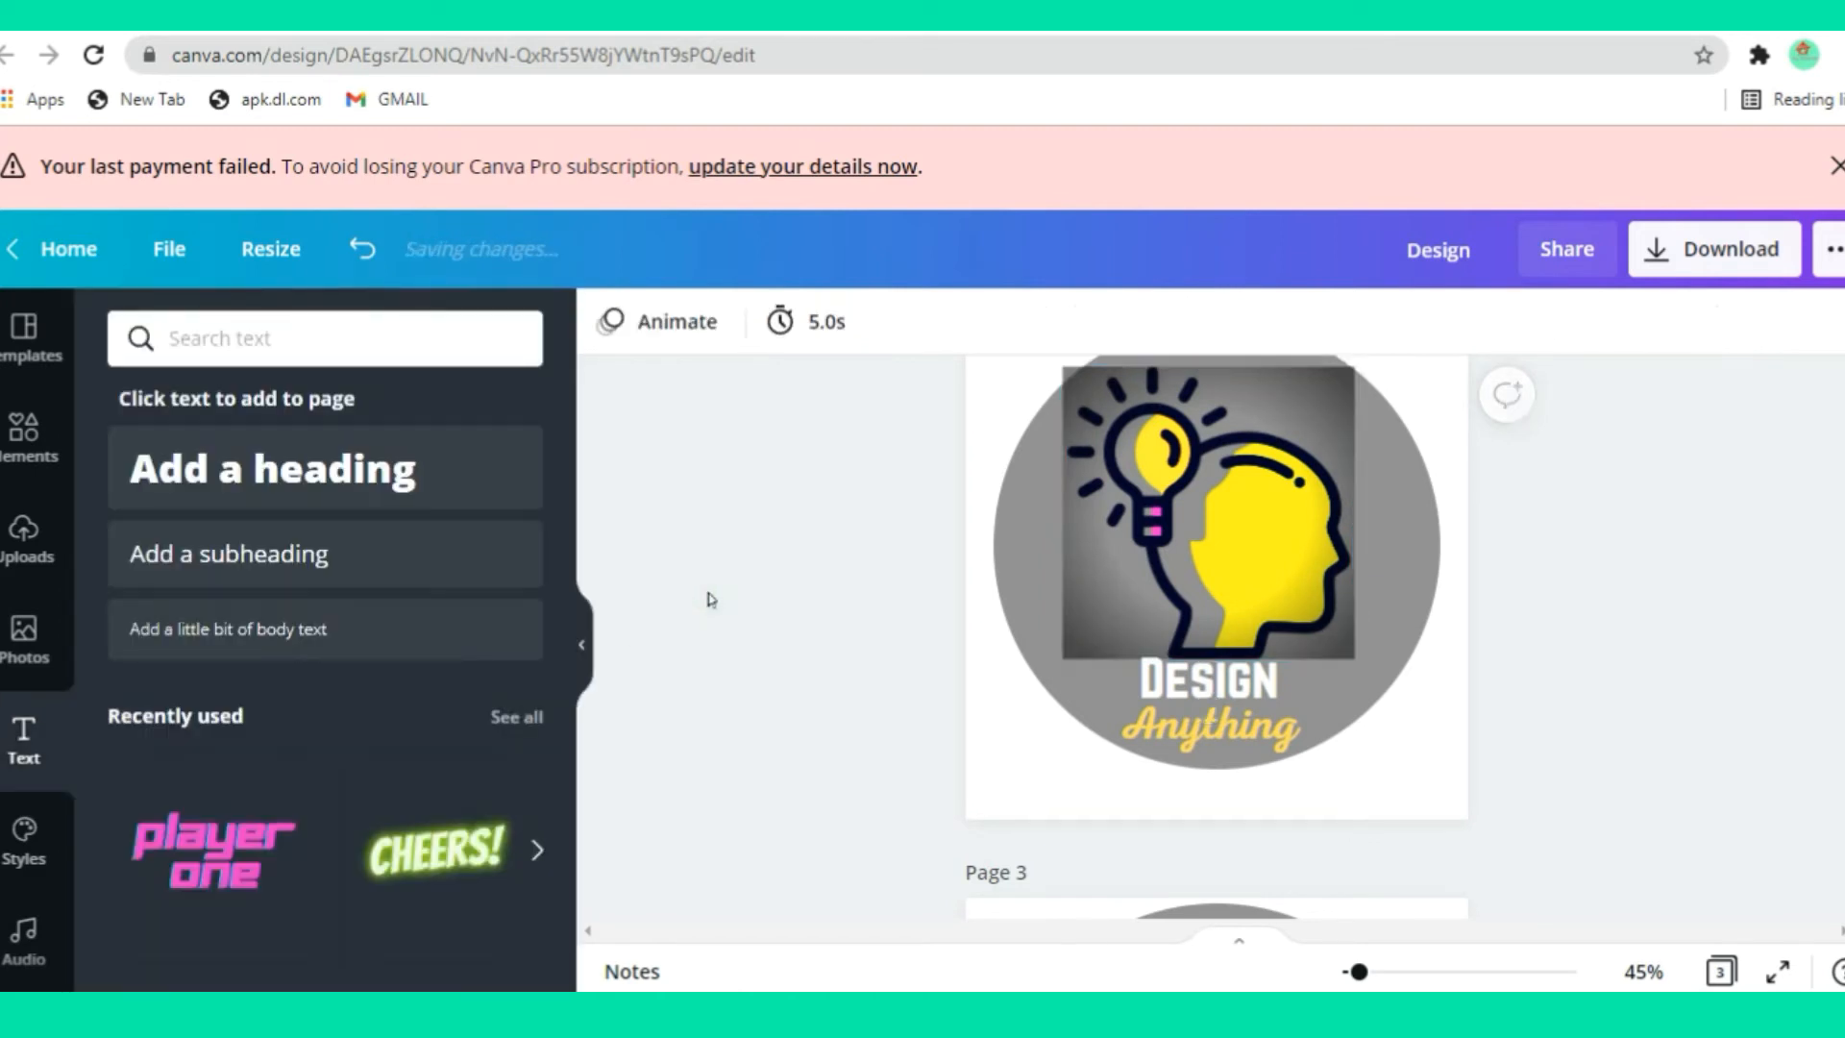
Reduce the page 2 head icon's vignette to 11 and deselect the icon
click(1257, 550)
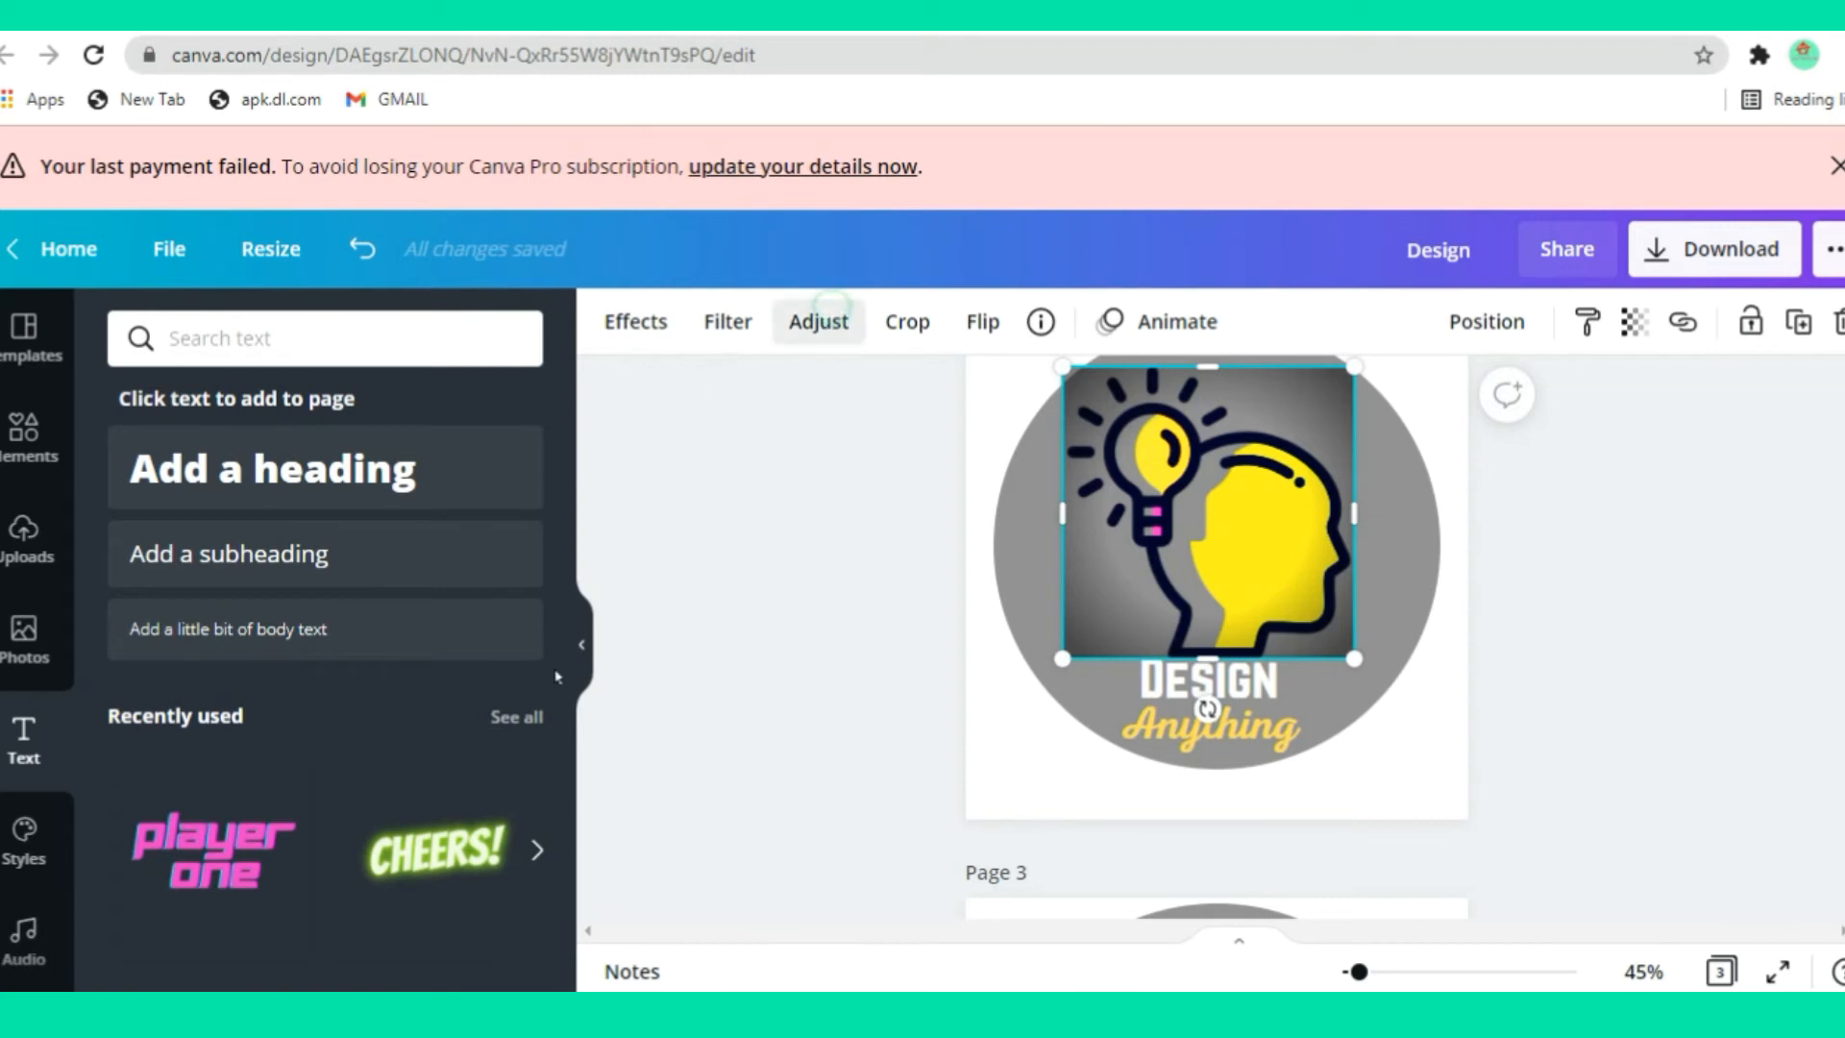
click(825, 323)
drag(407, 727, 300, 727)
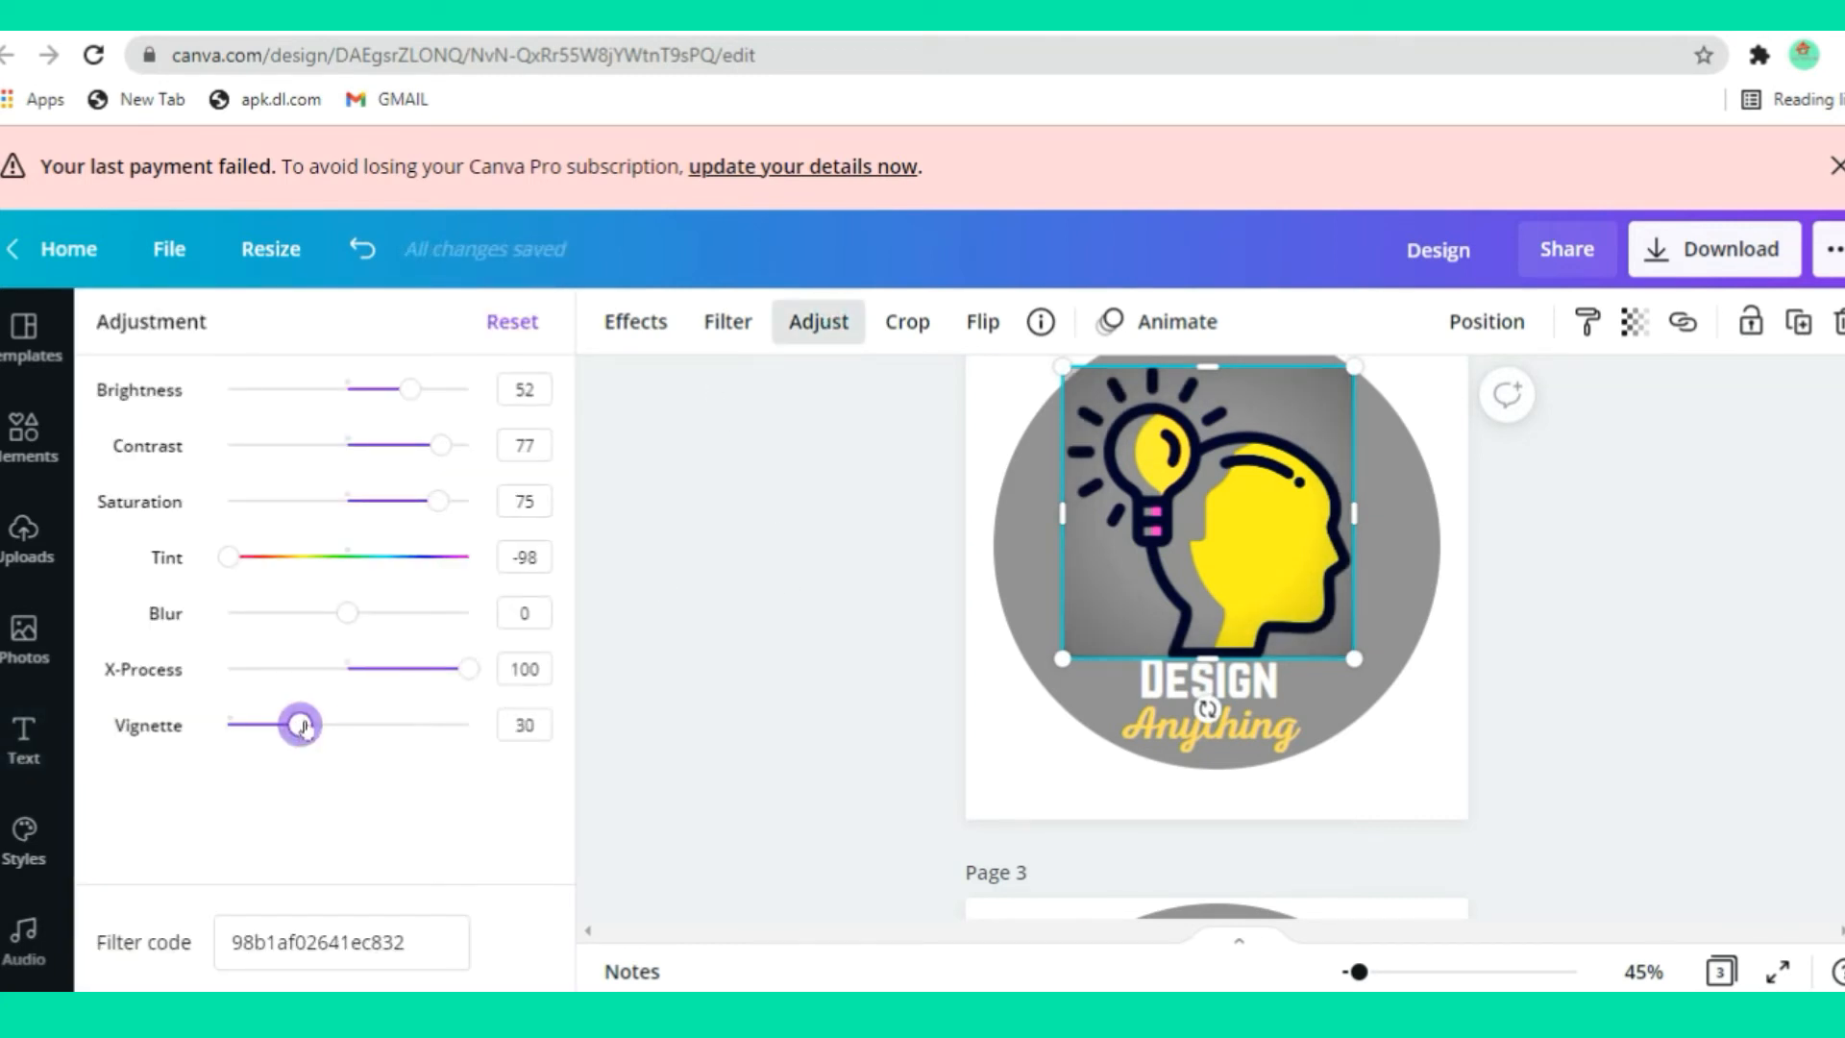
click(660, 588)
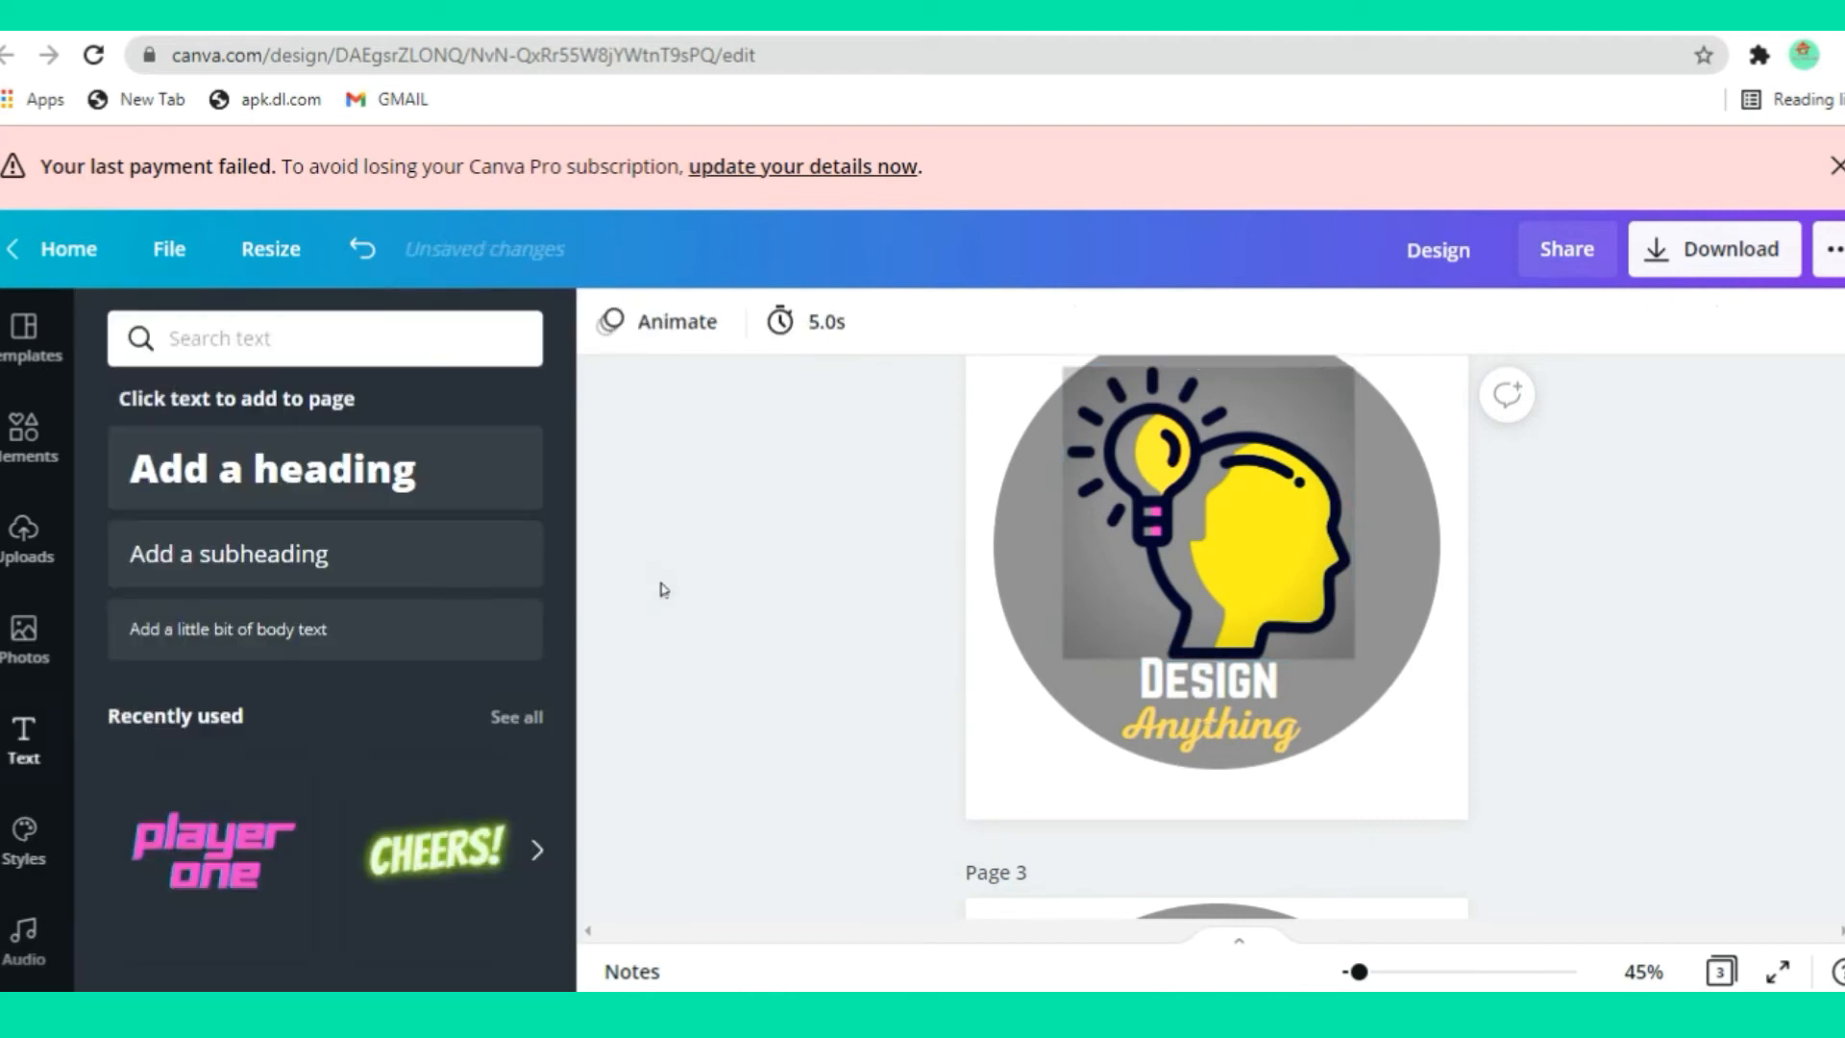
click(1211, 613)
click(822, 324)
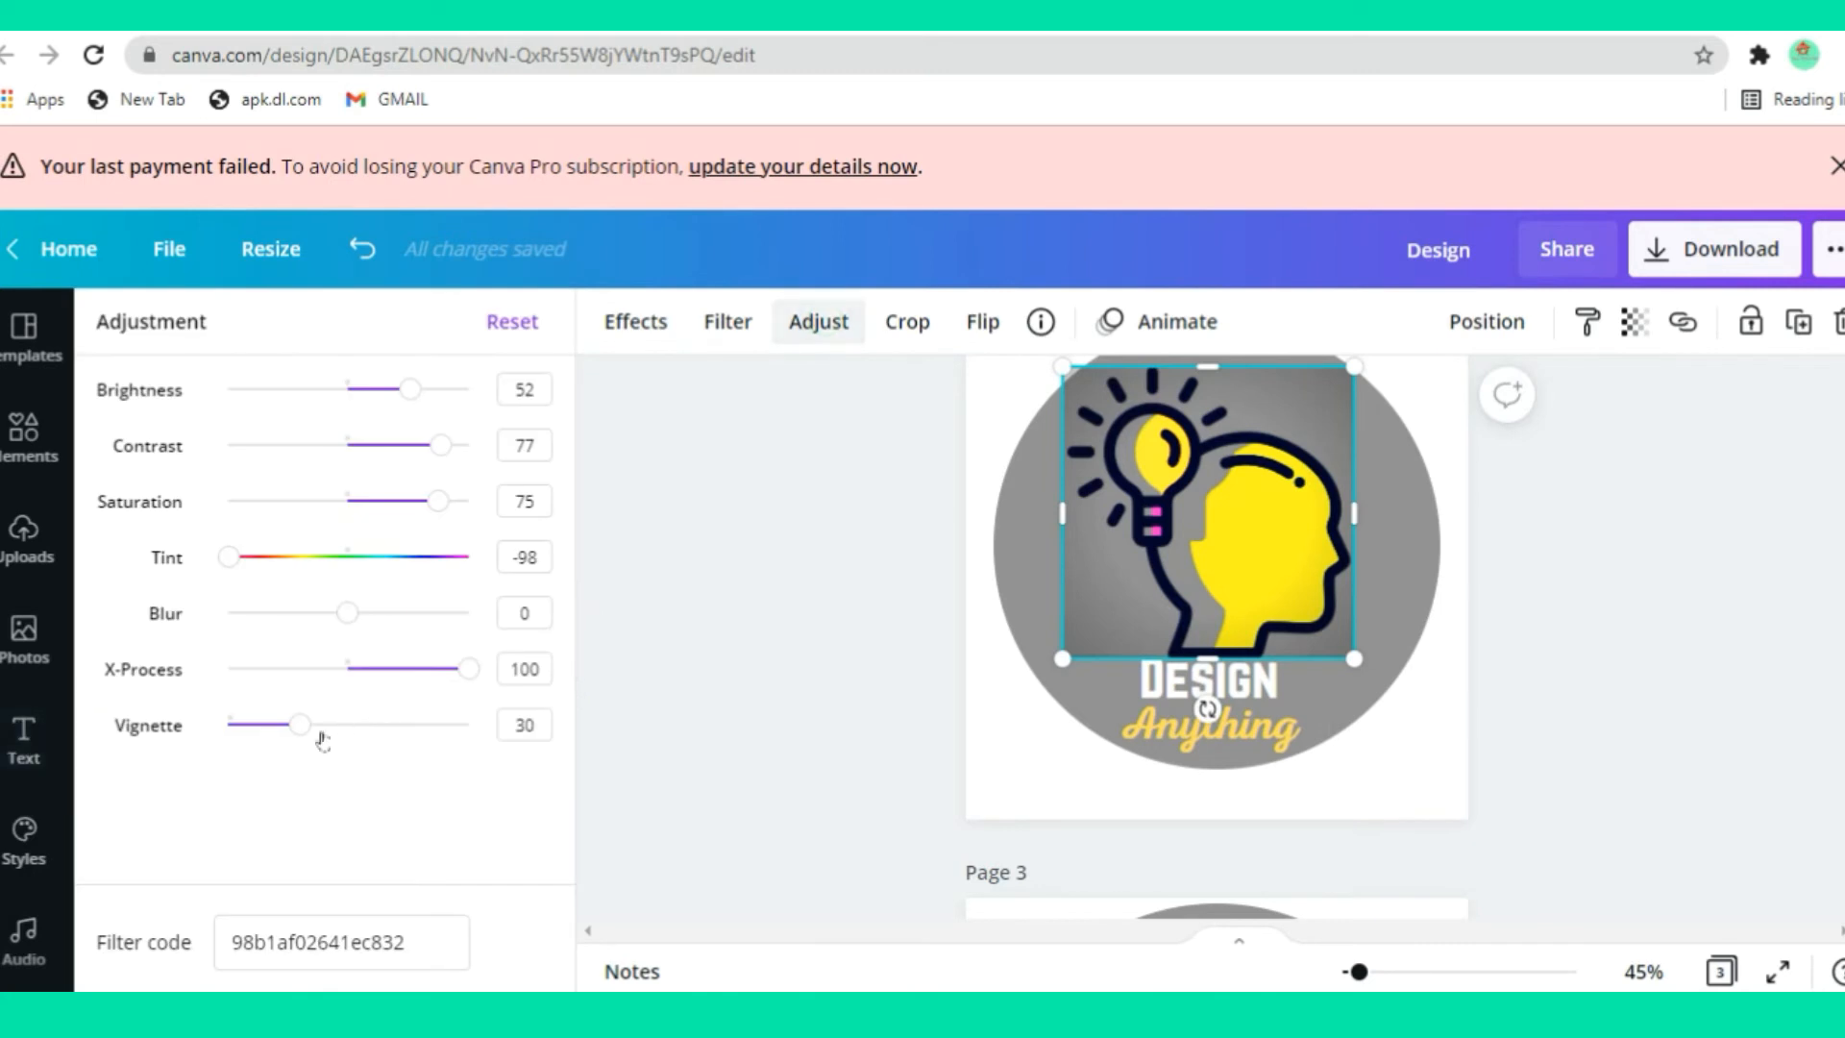
drag(300, 736, 255, 735)
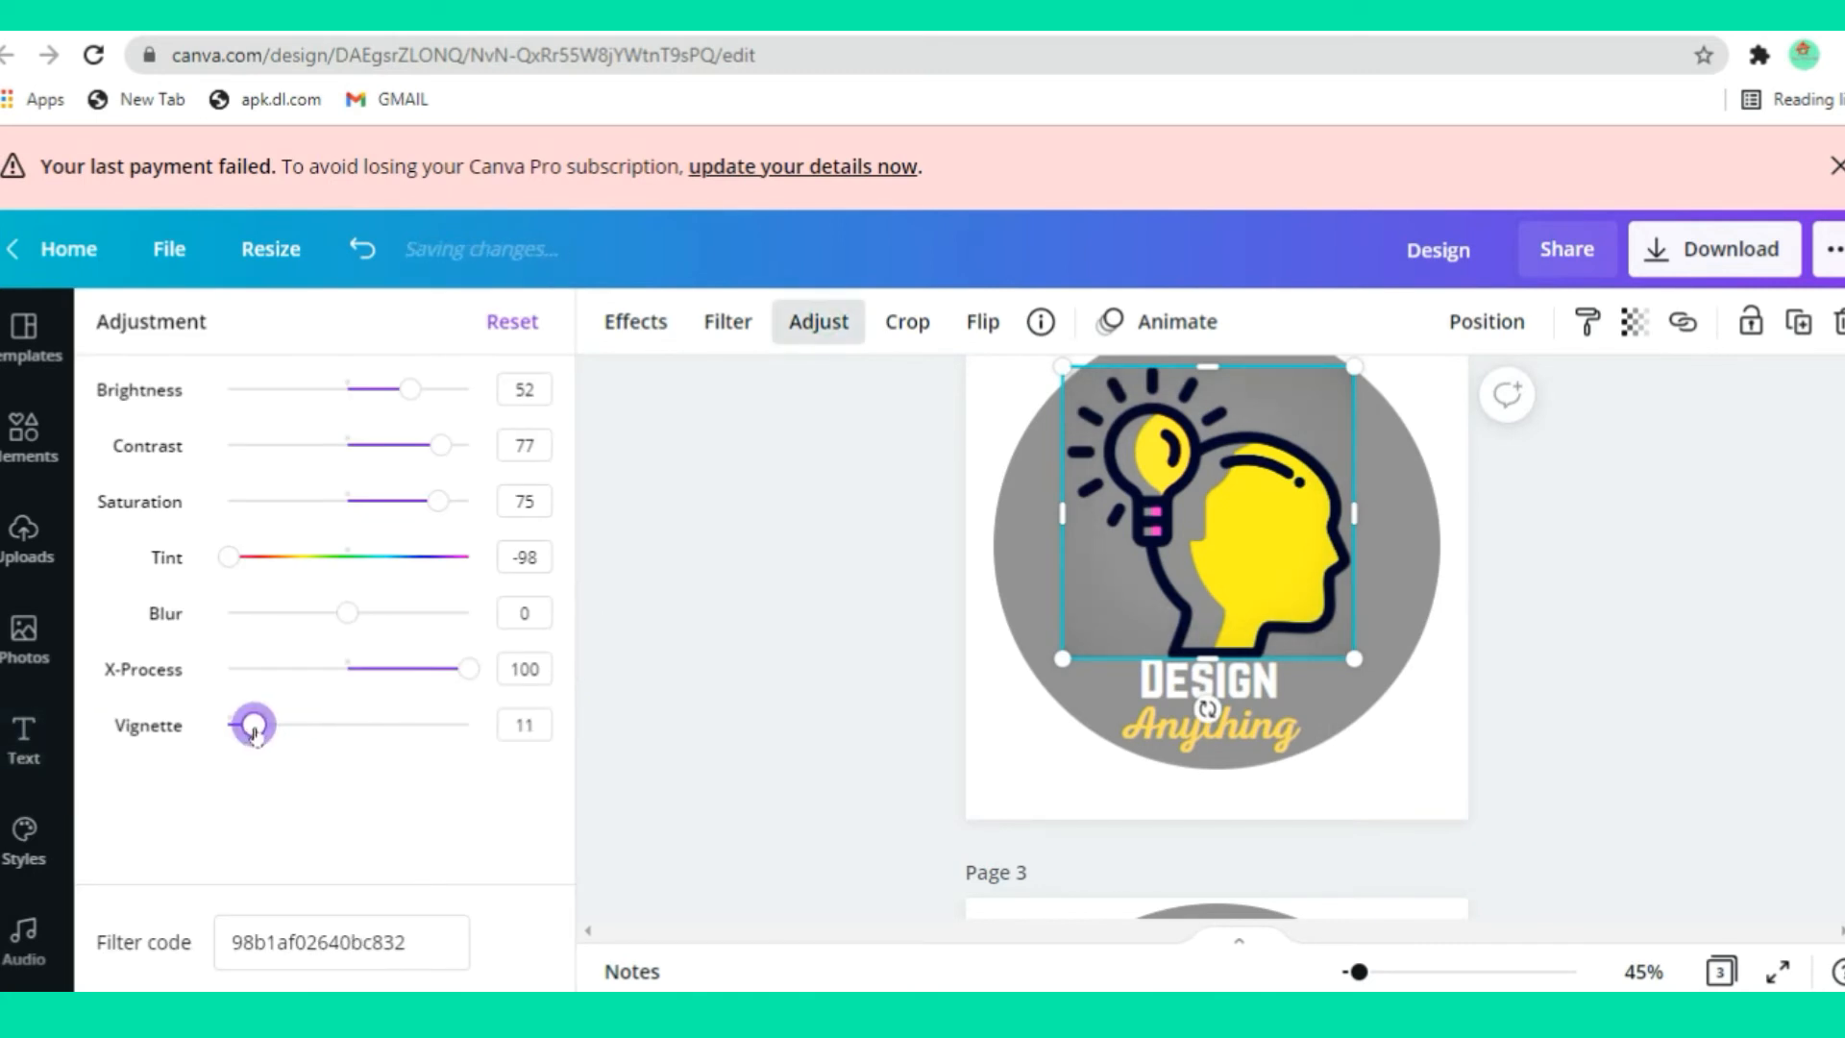
click(685, 671)
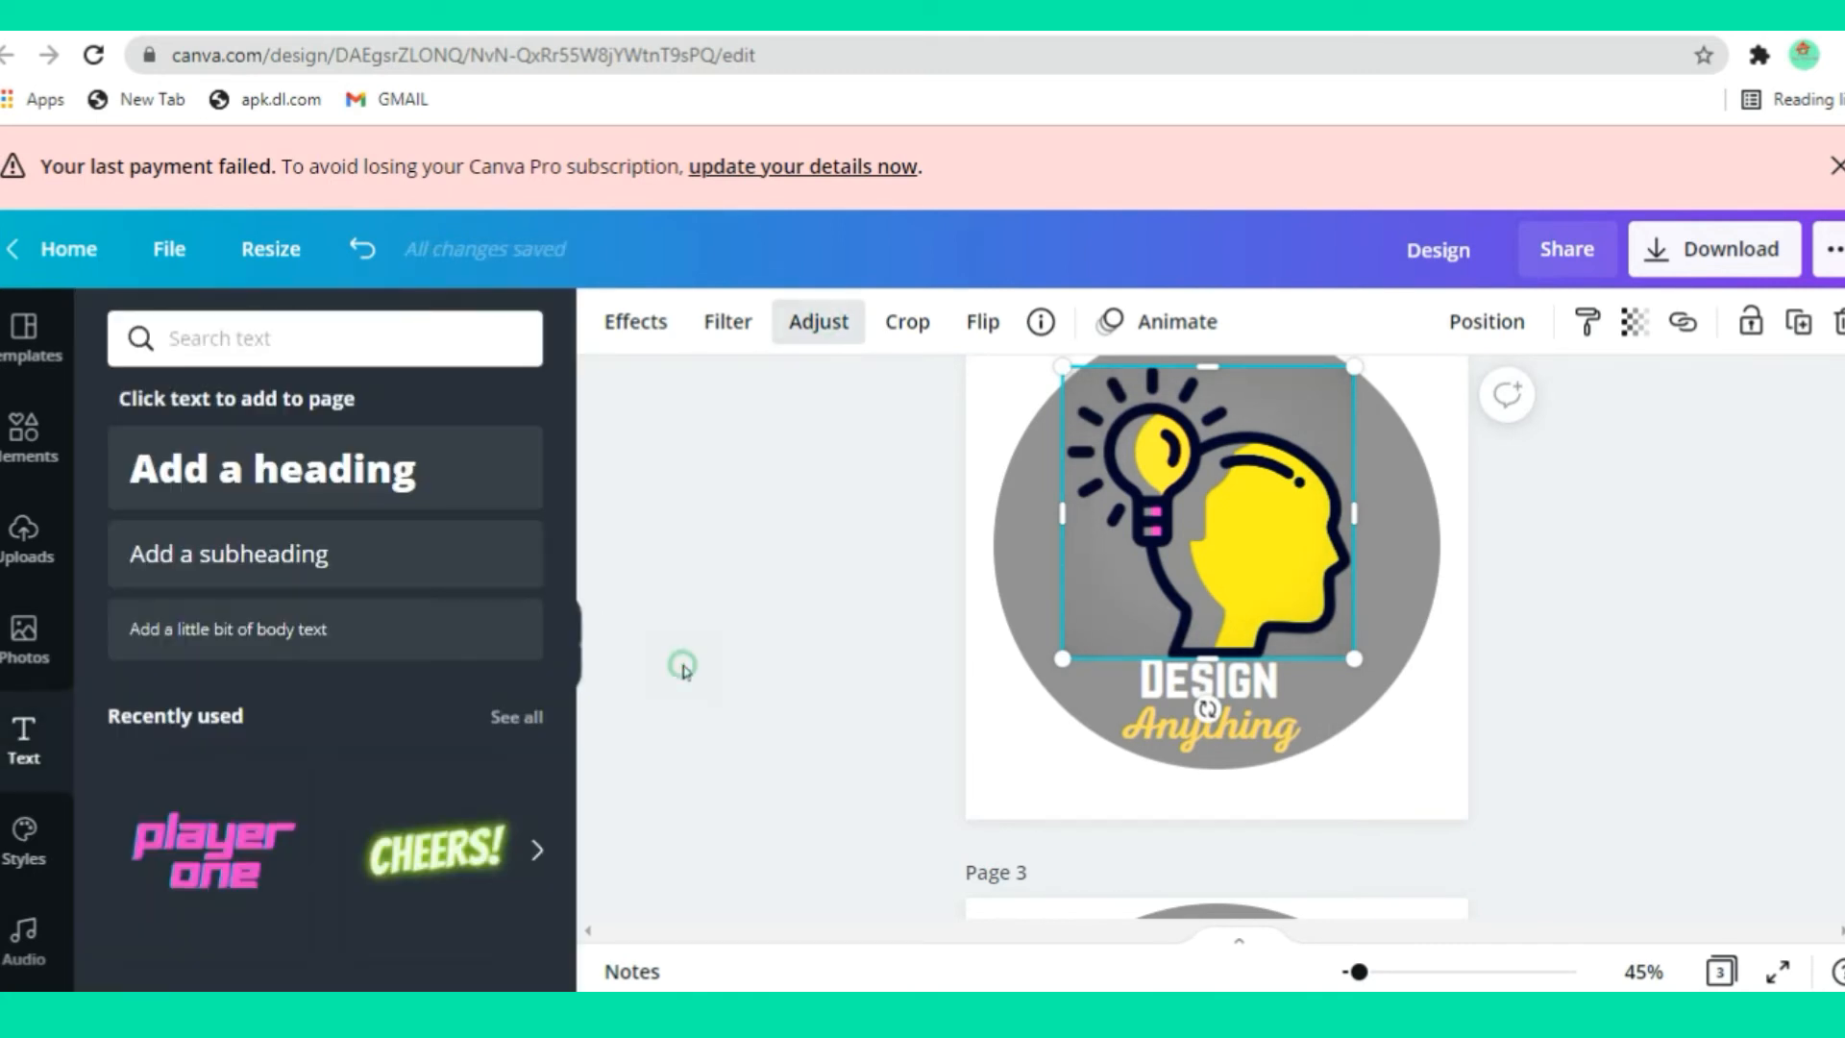
Try white, grey, black and red on the page 2 circle, and set its color to light turquoise
click(1415, 547)
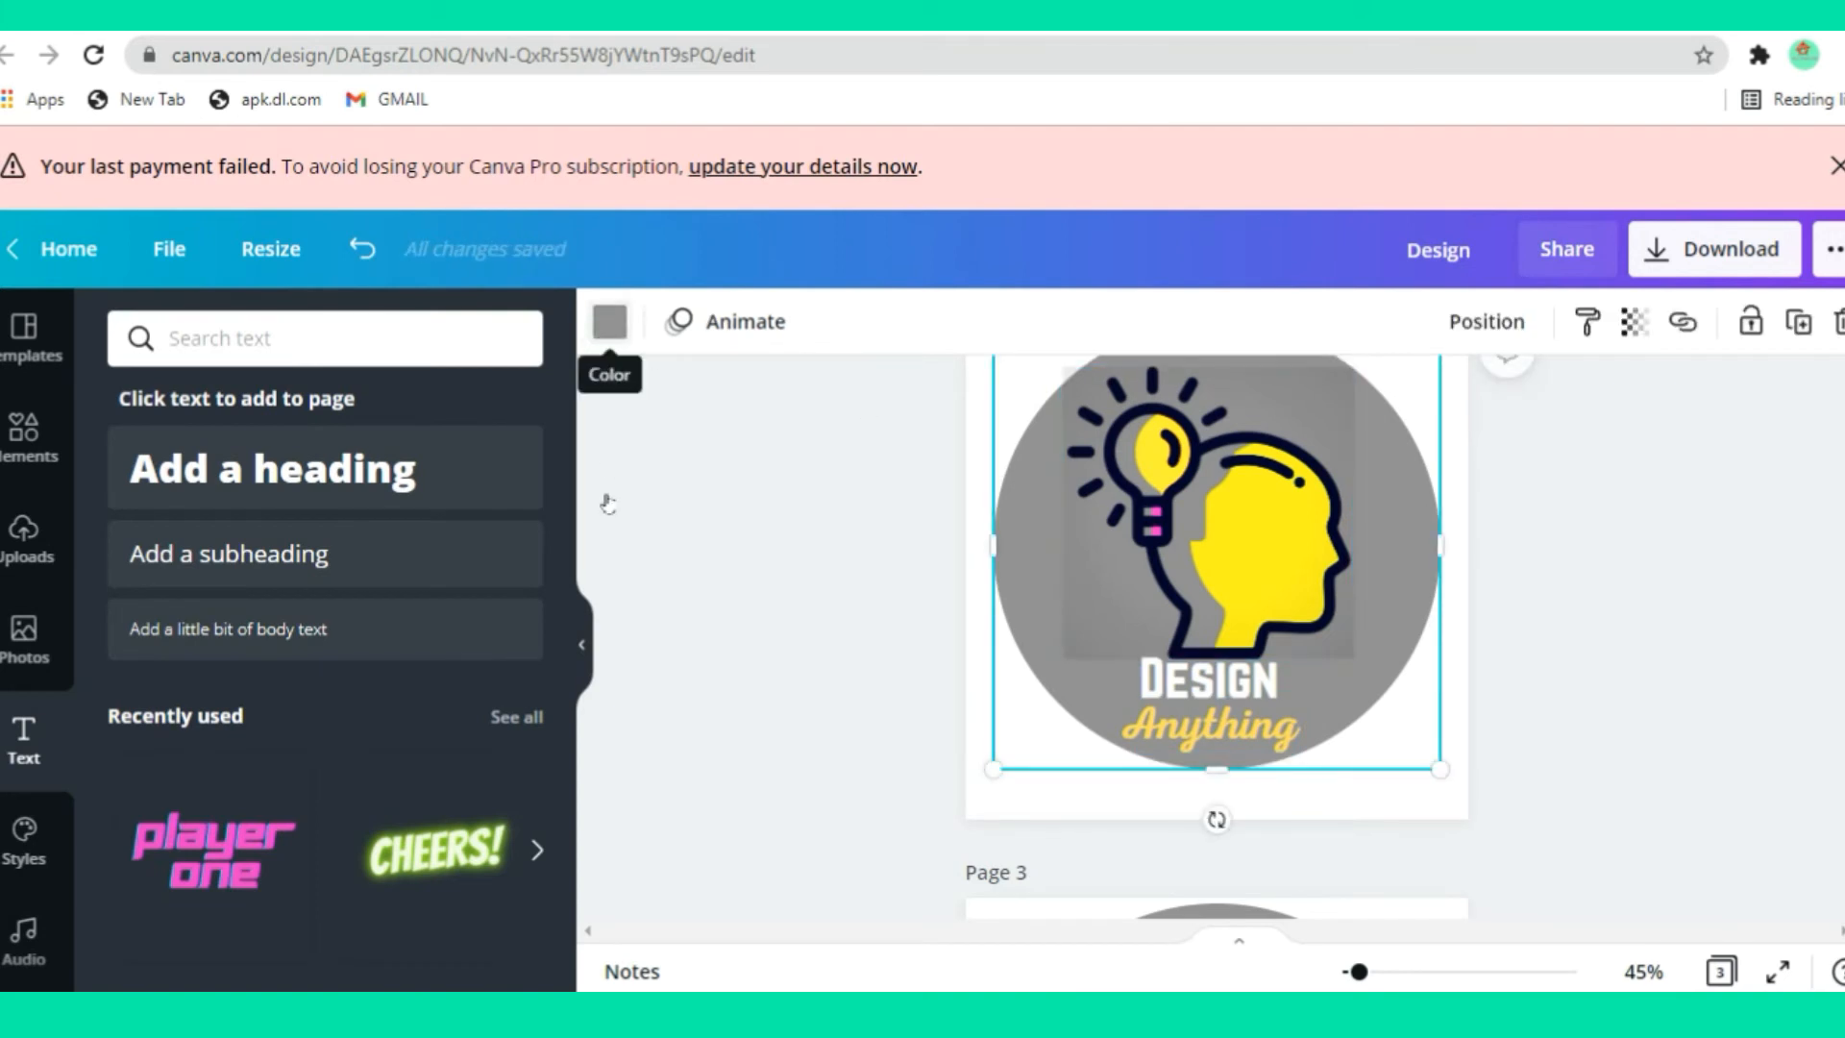
click(362, 467)
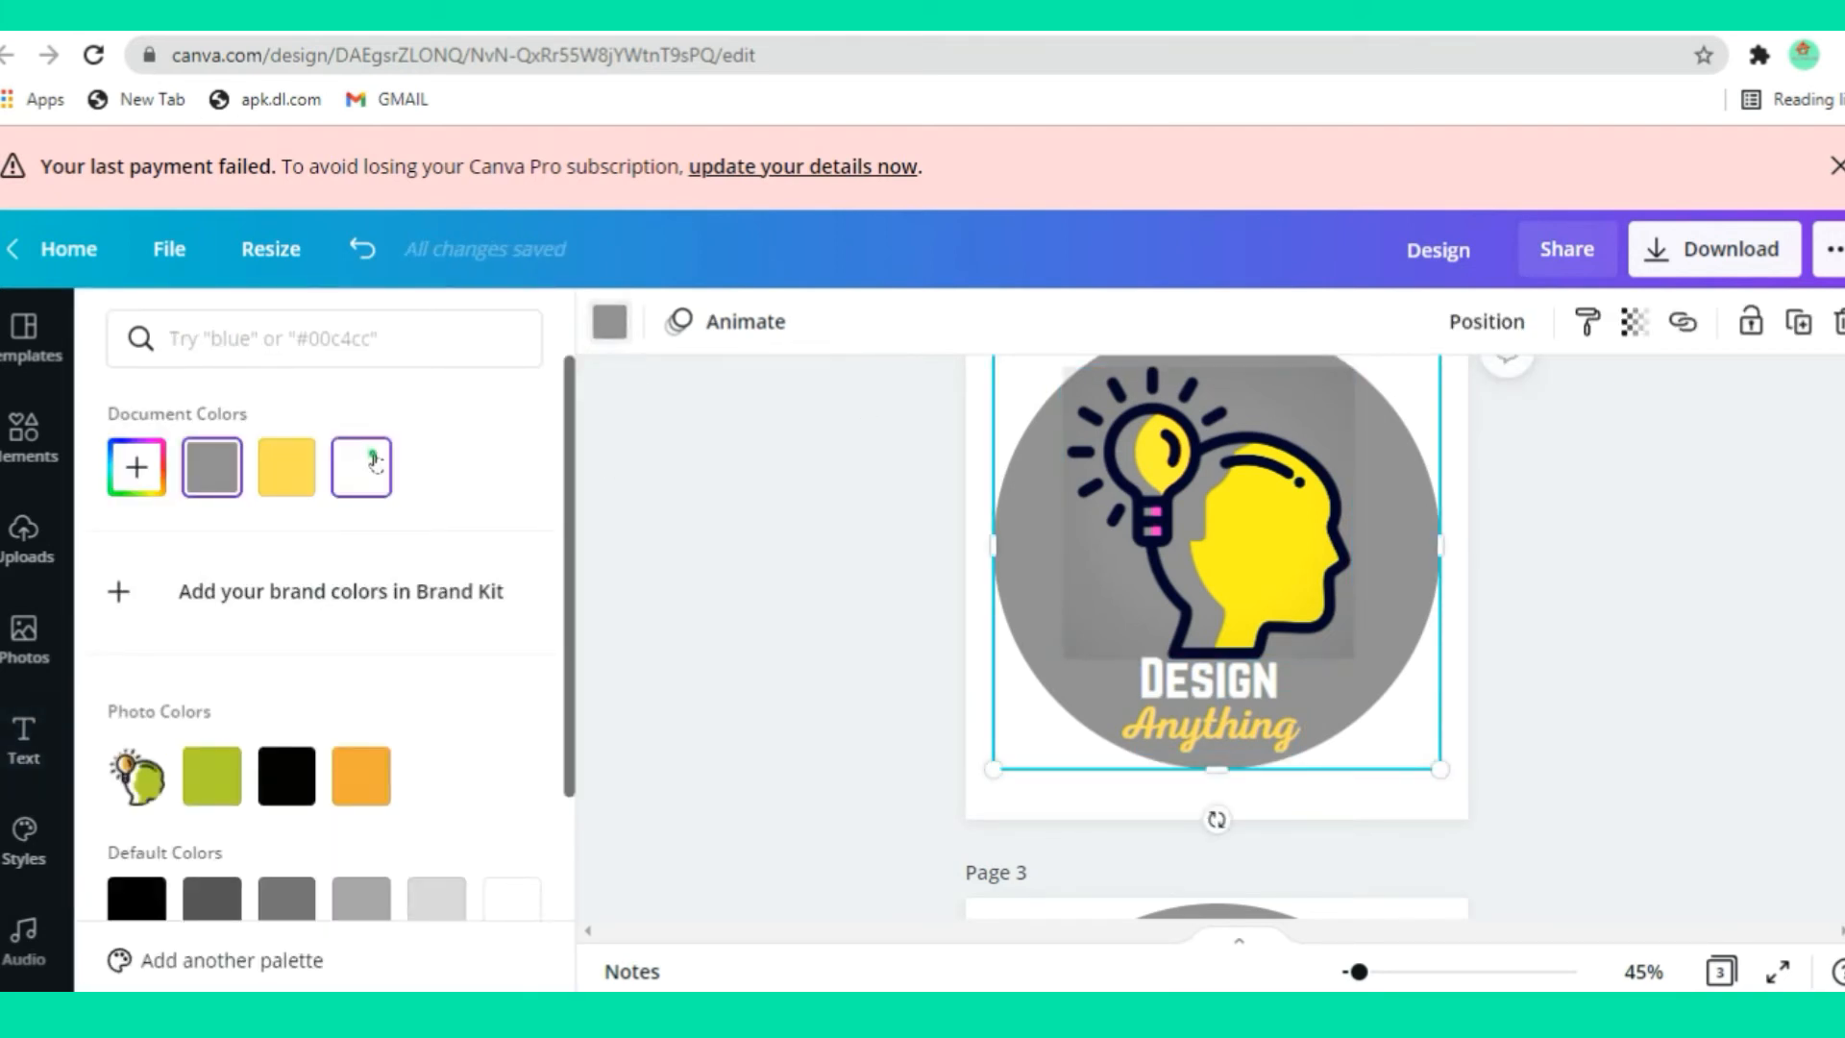
scroll(524, 665, down, 2)
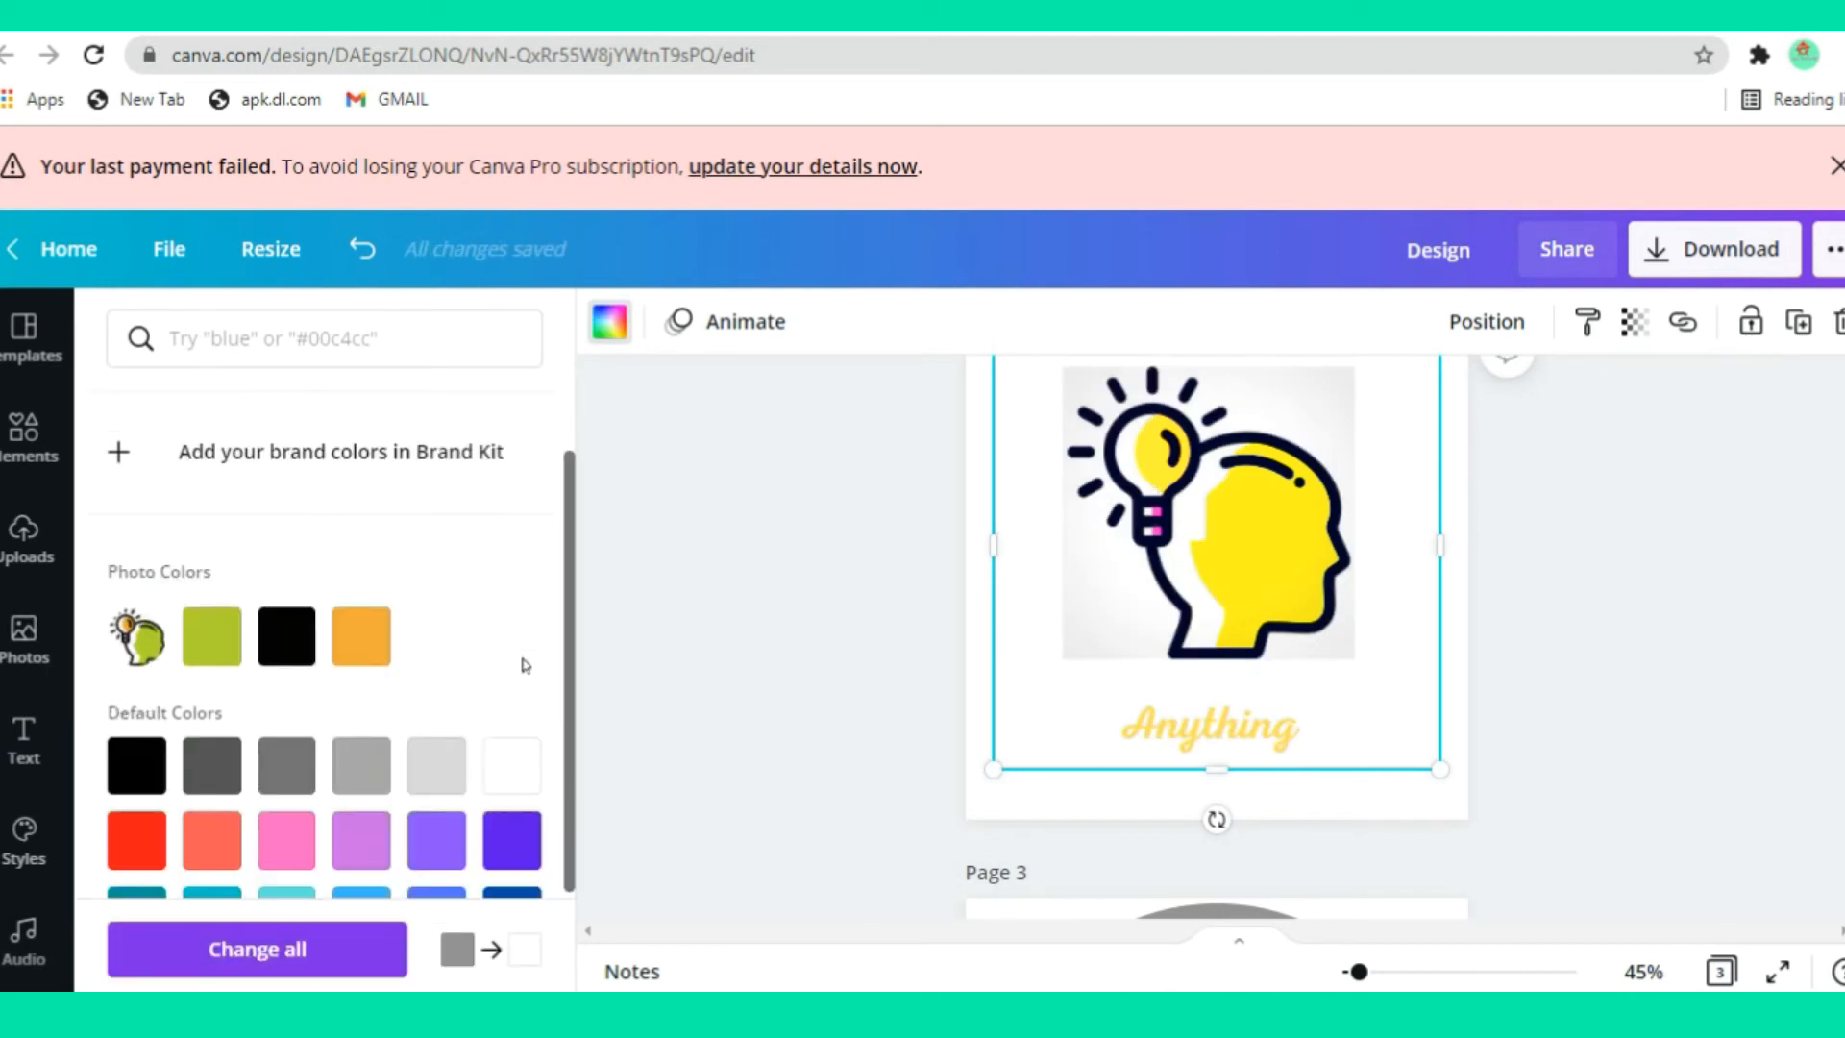
click(434, 759)
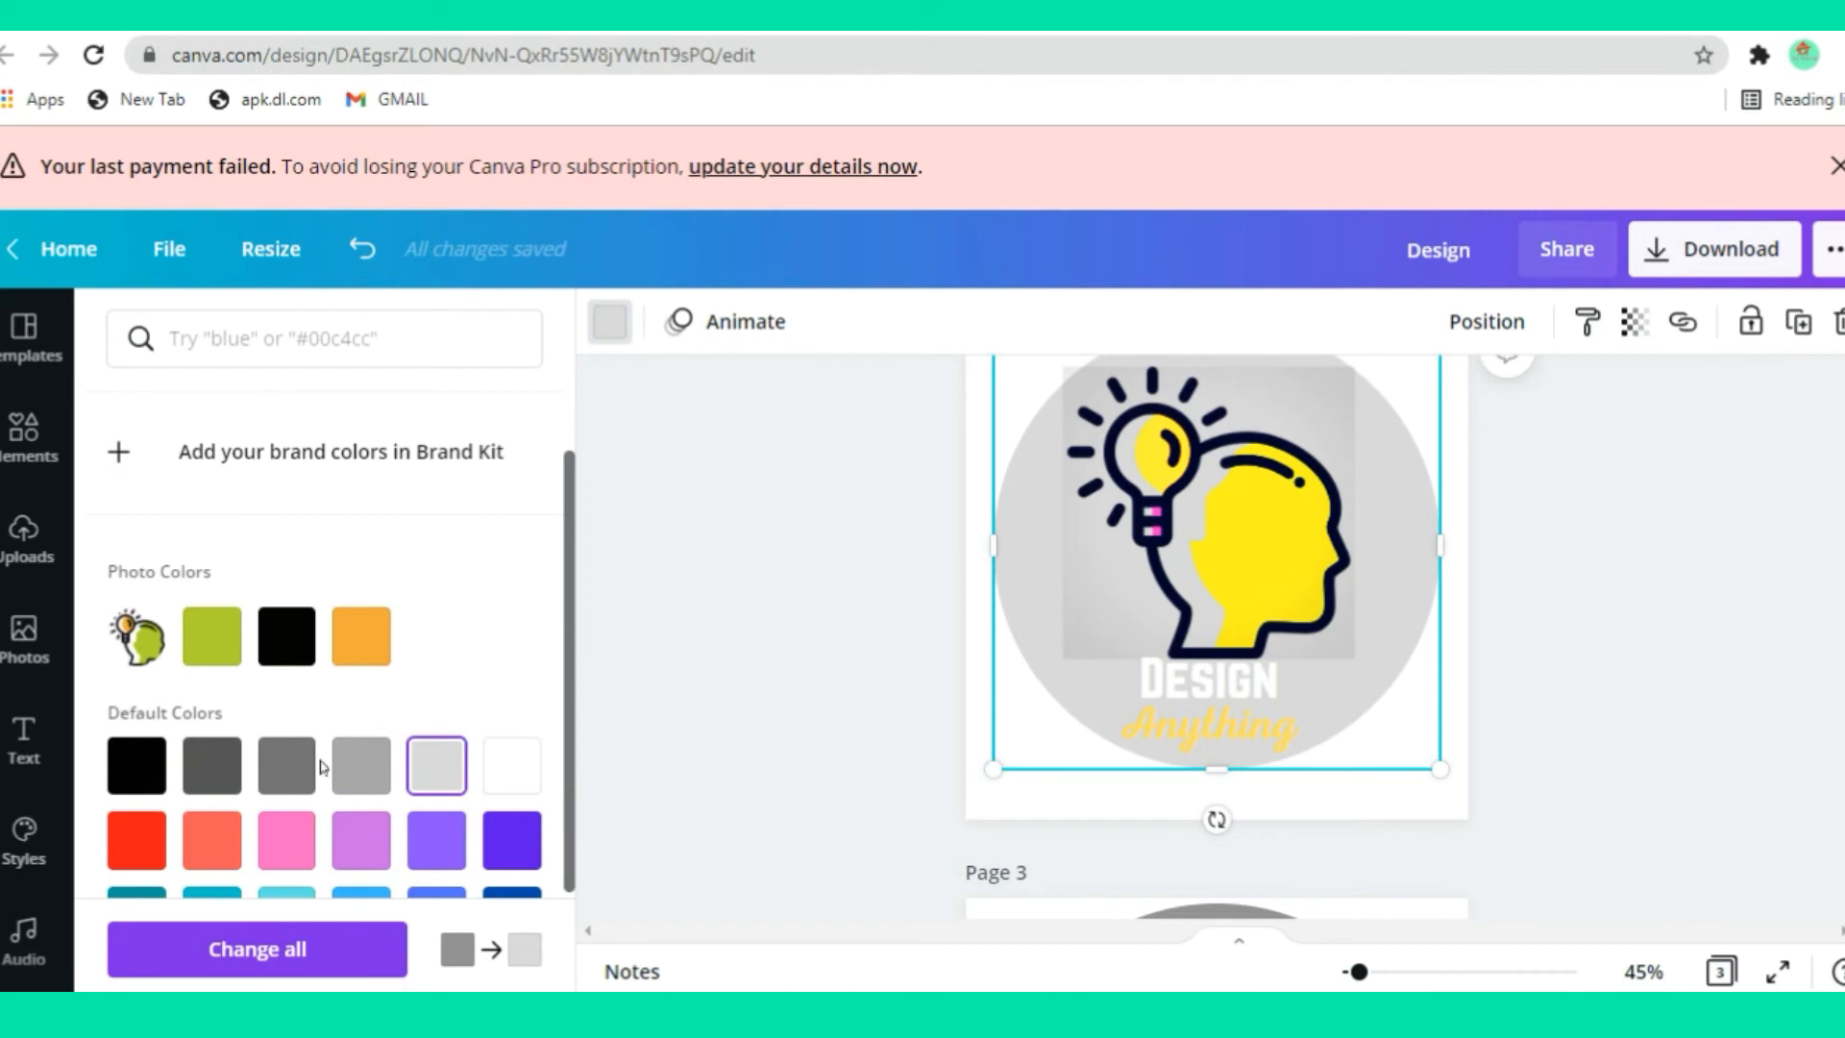
click(361, 766)
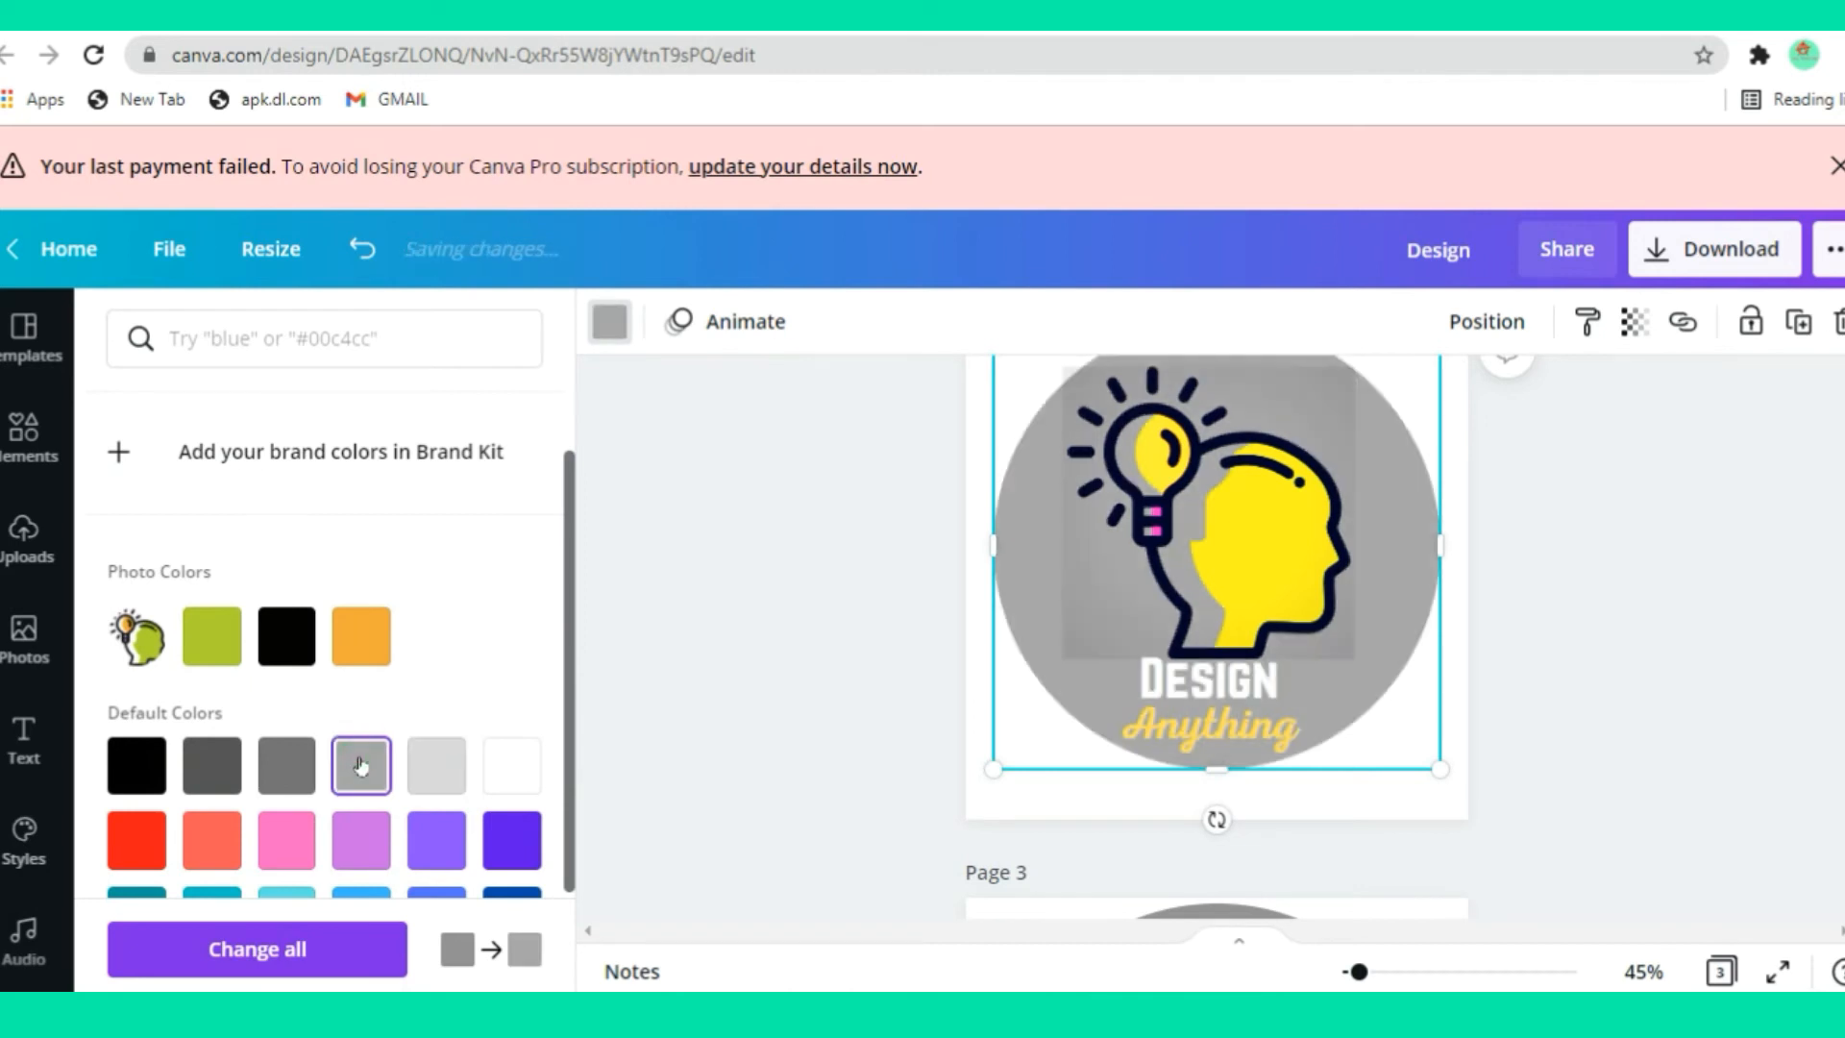
click(161, 764)
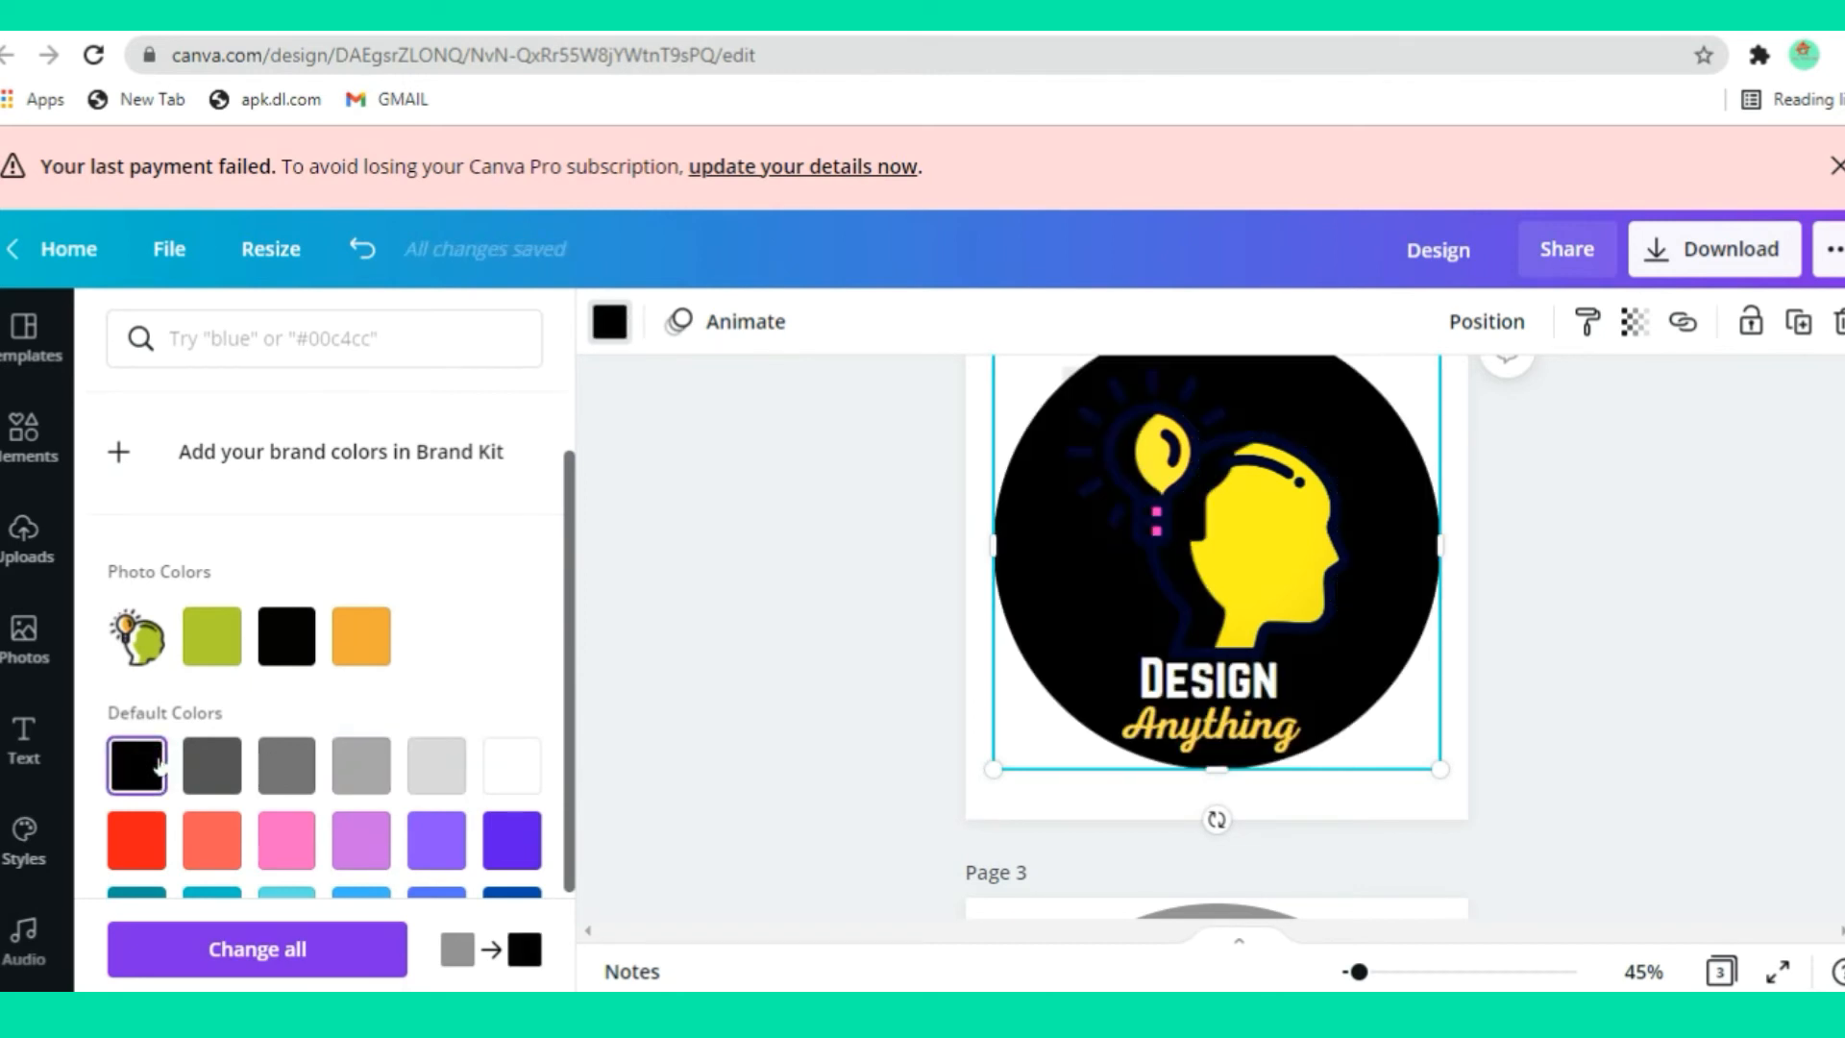
scroll(161, 764, down, 2)
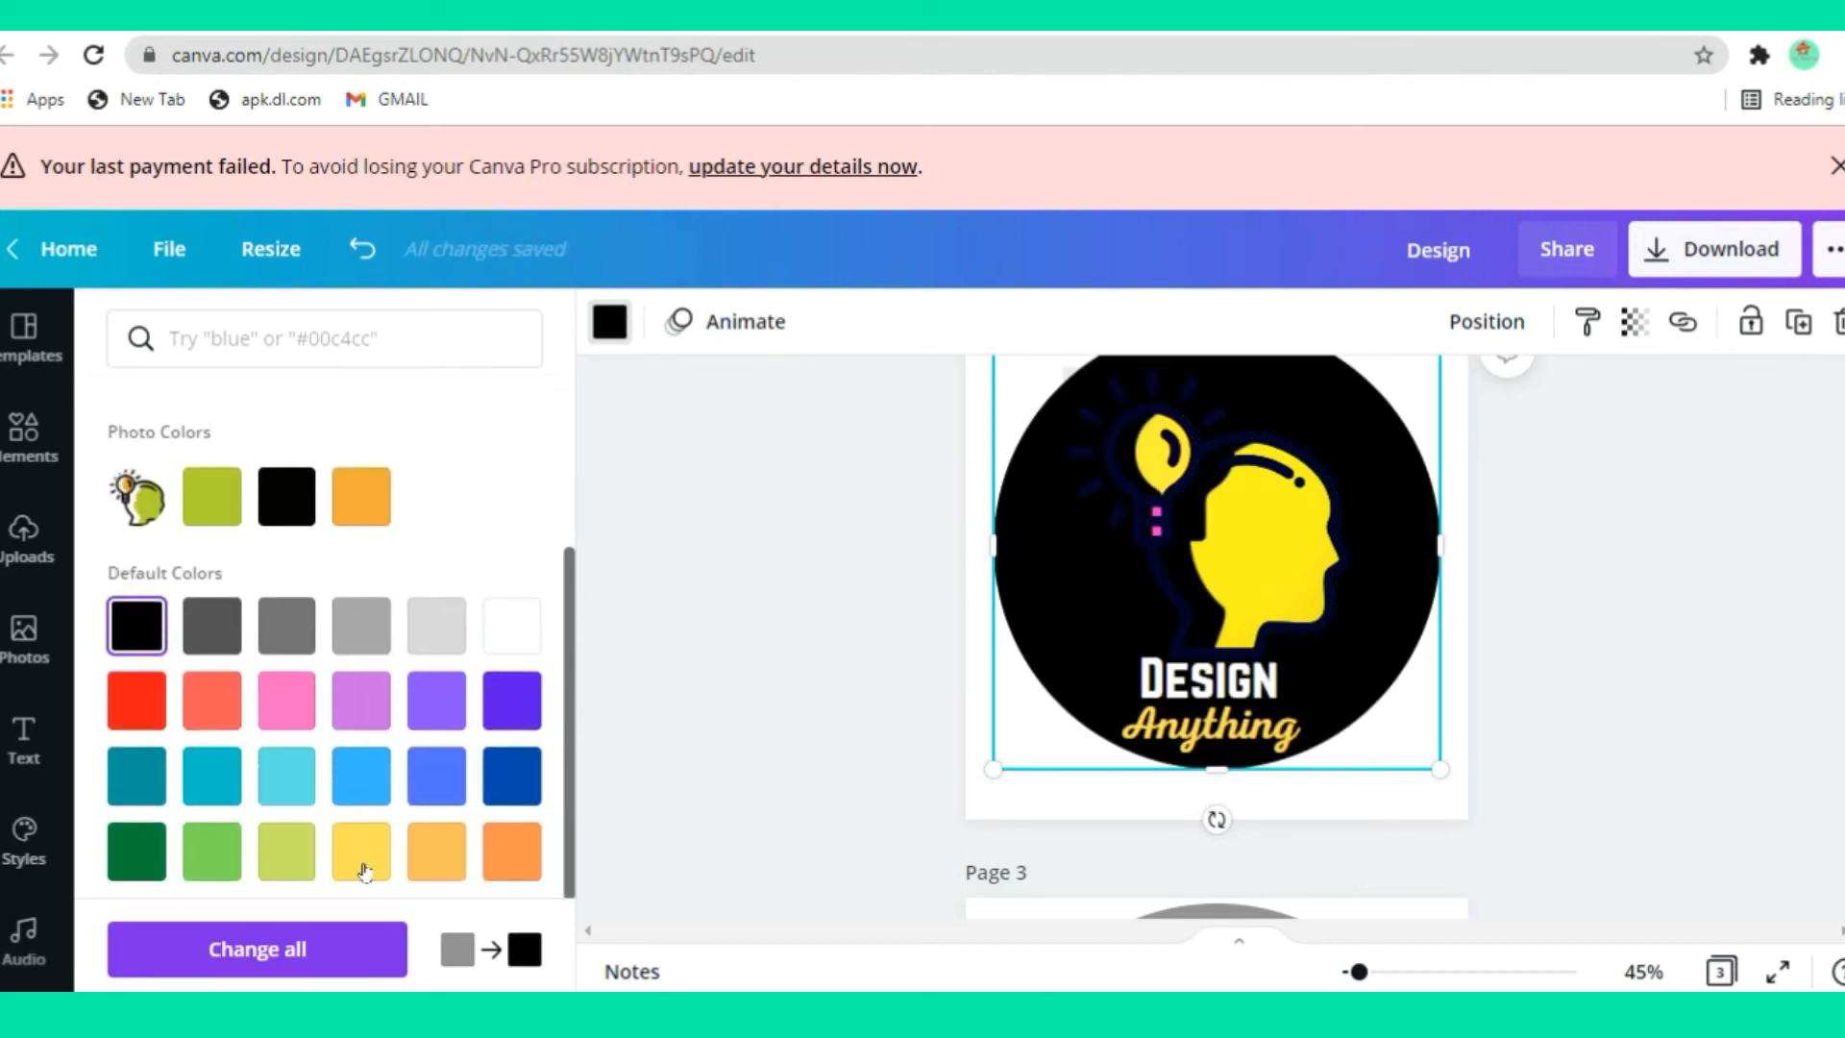
click(144, 701)
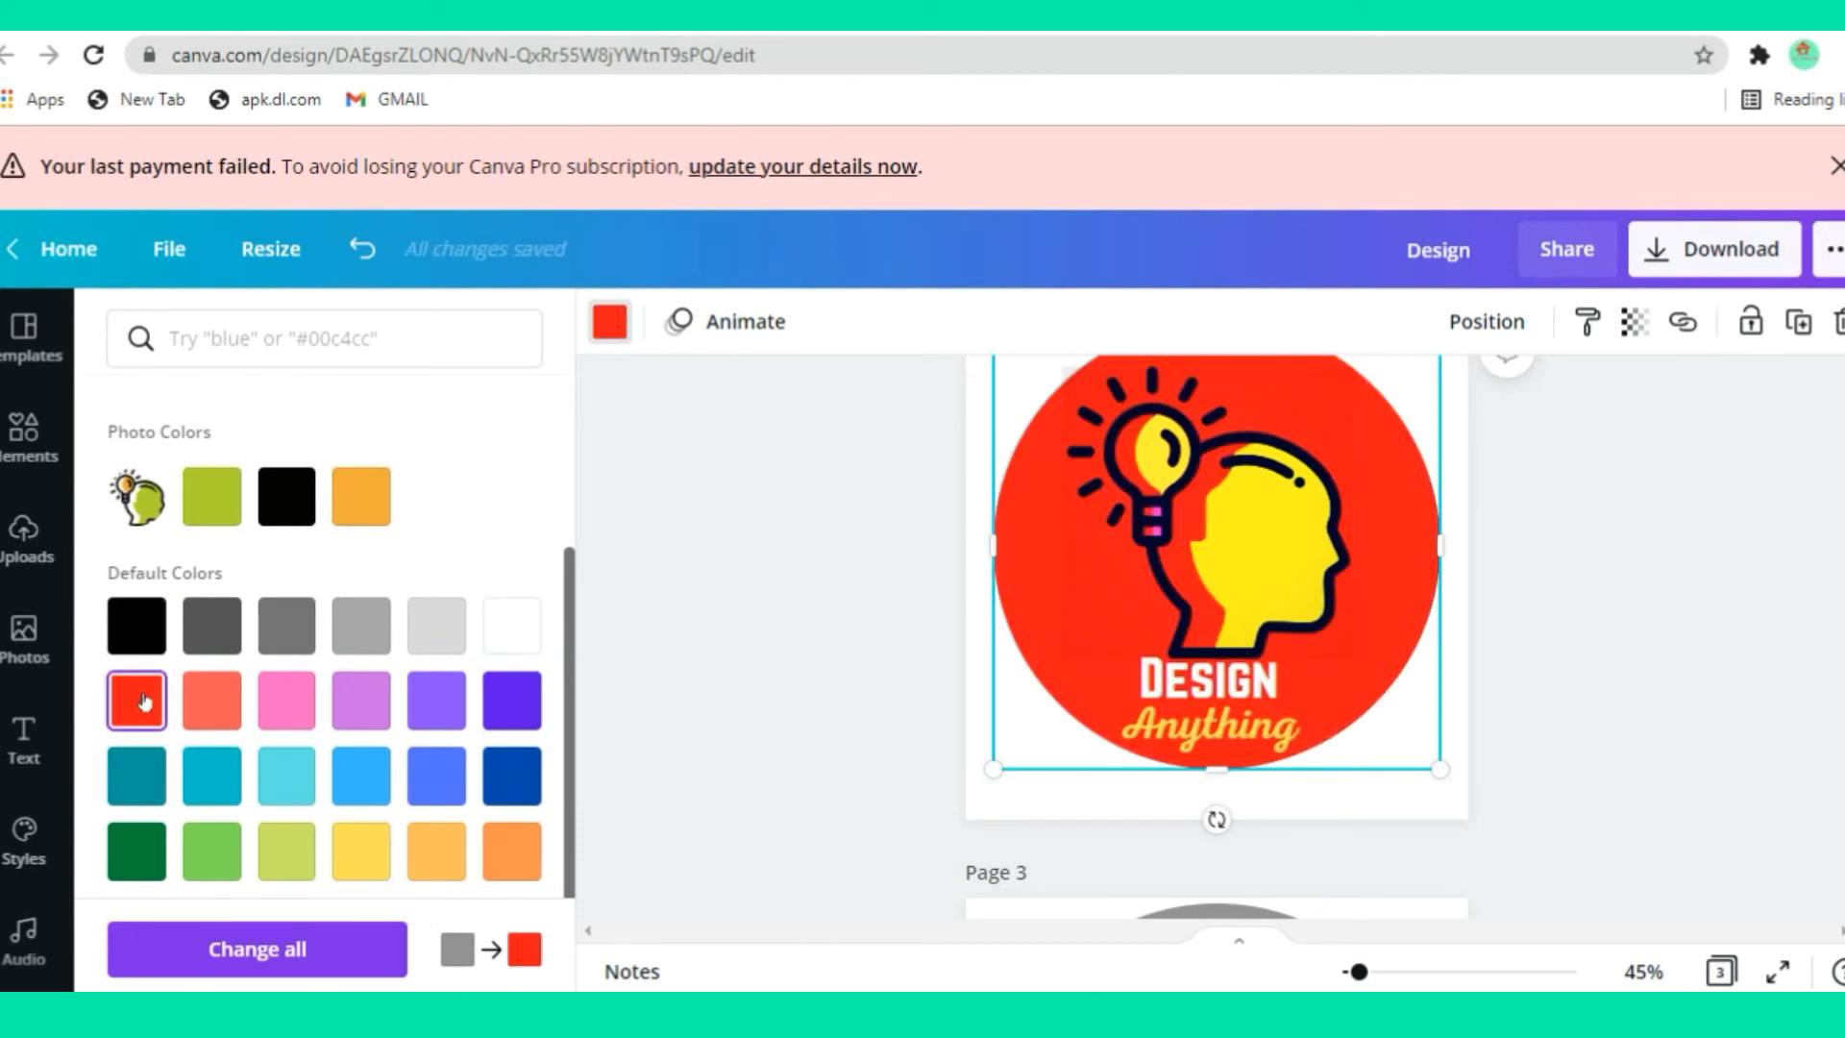
click(302, 779)
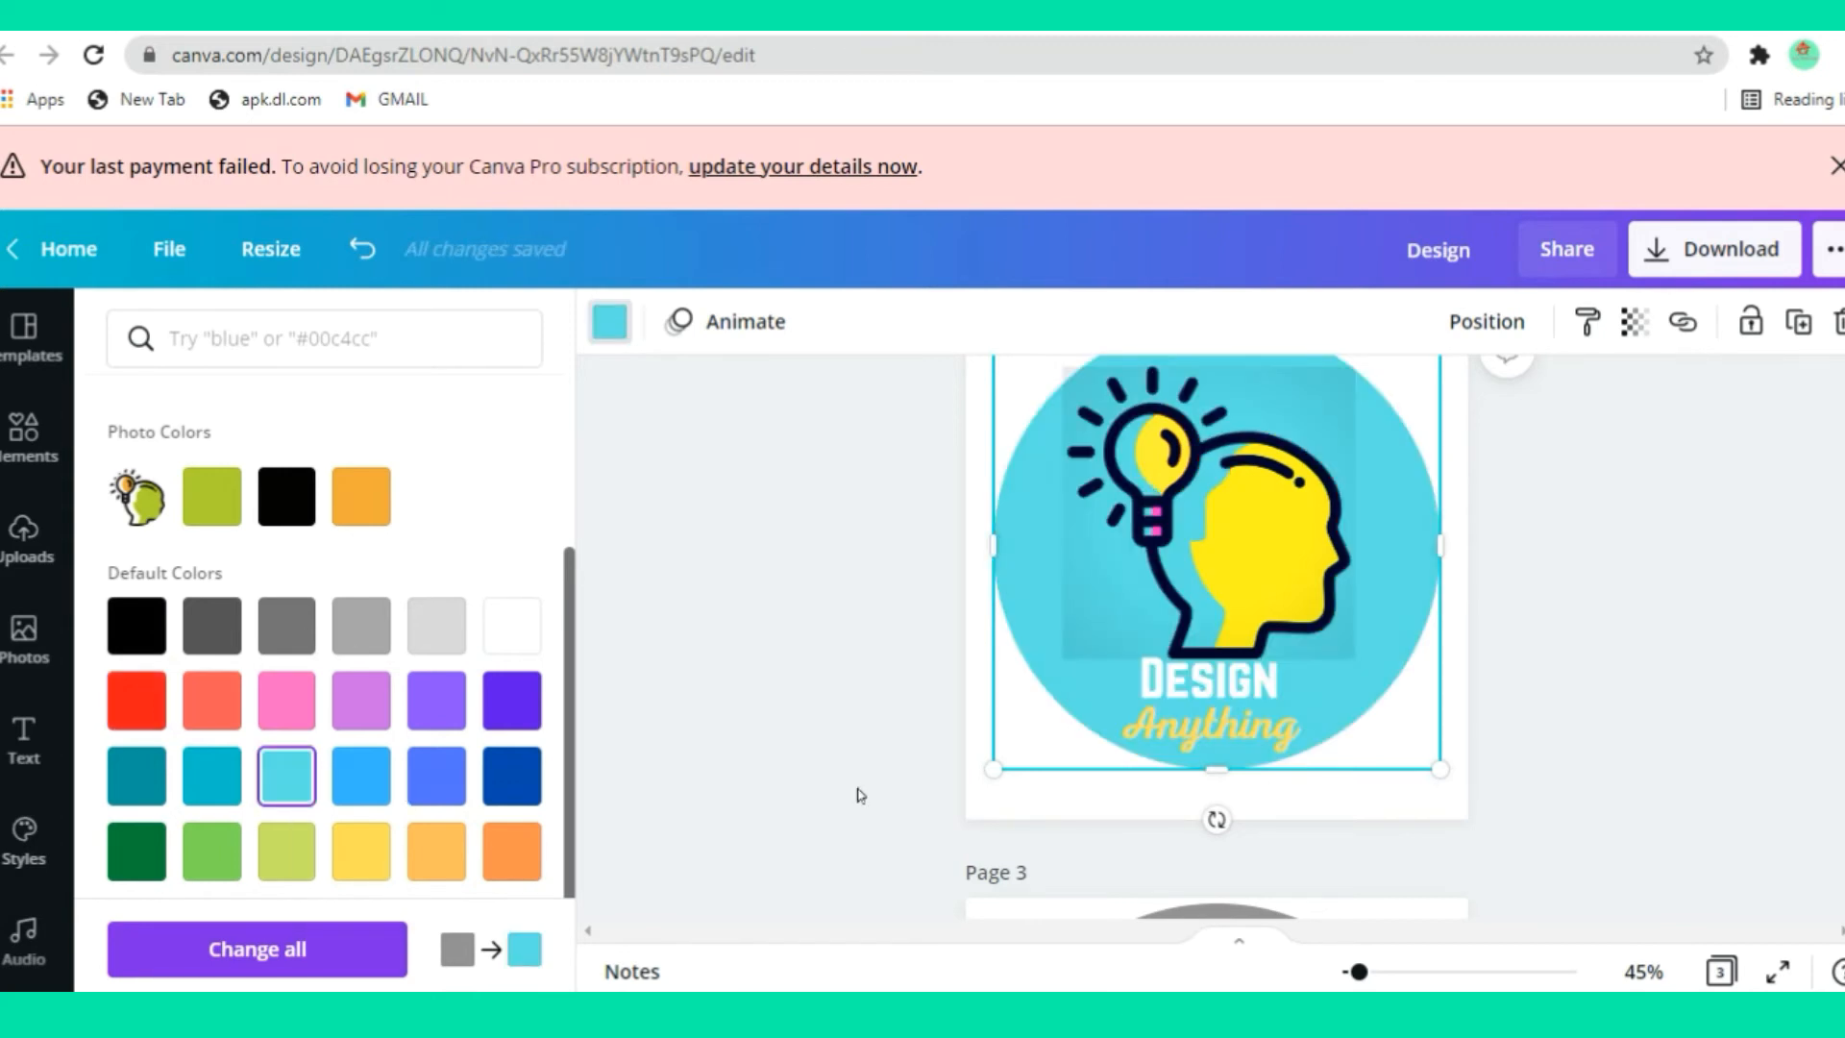
click(872, 749)
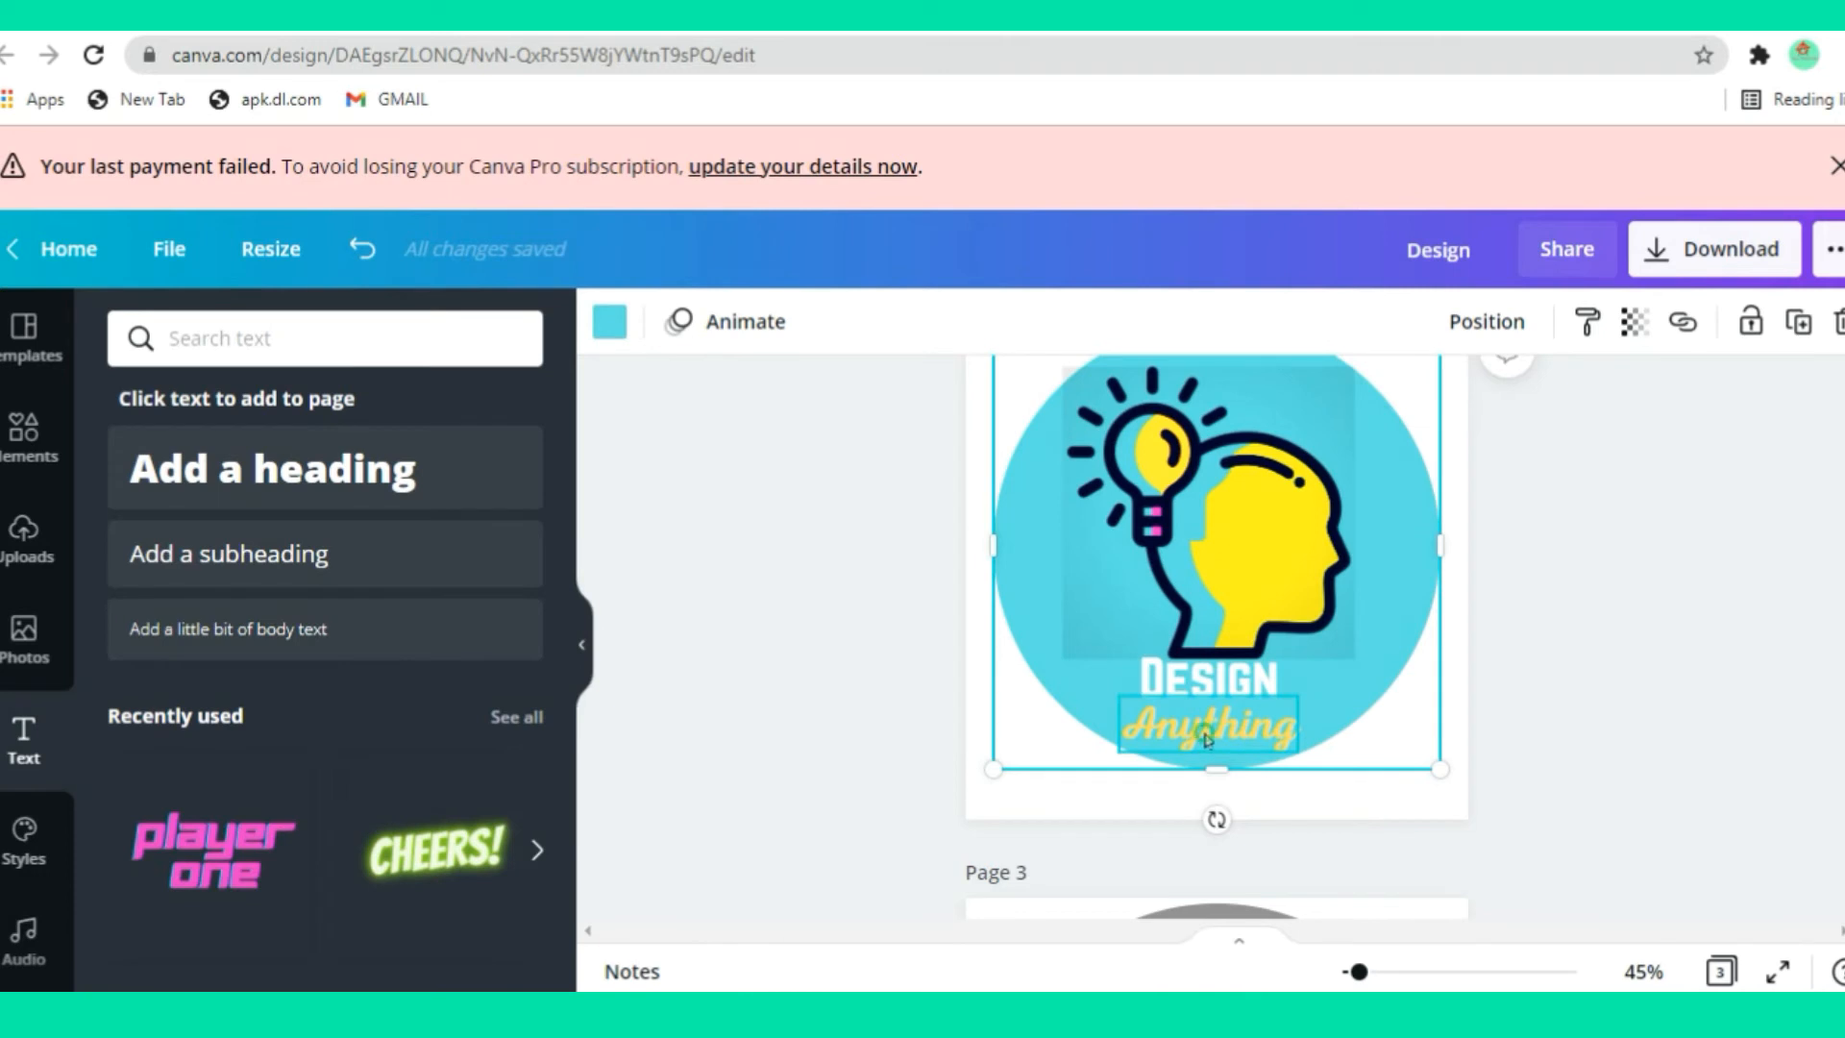
Change the "Anything" text on page 2 to black and deselect it
click(1208, 740)
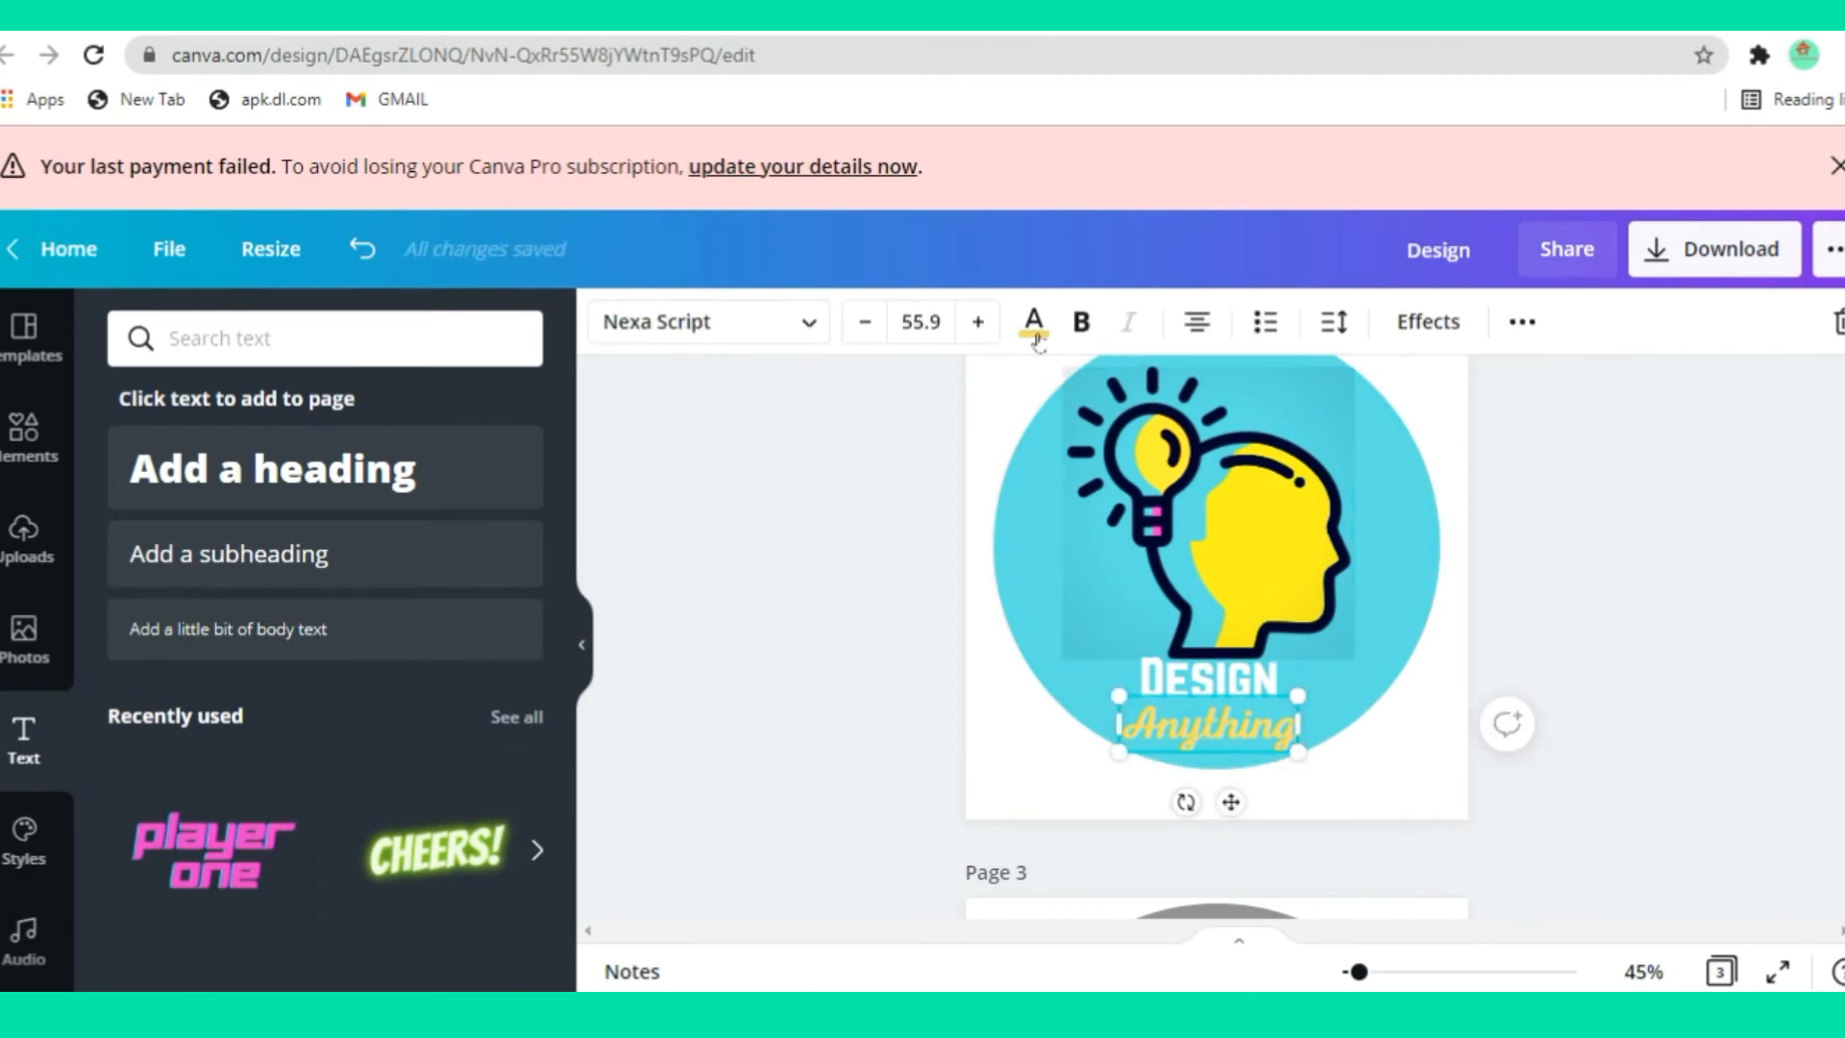
click(1032, 322)
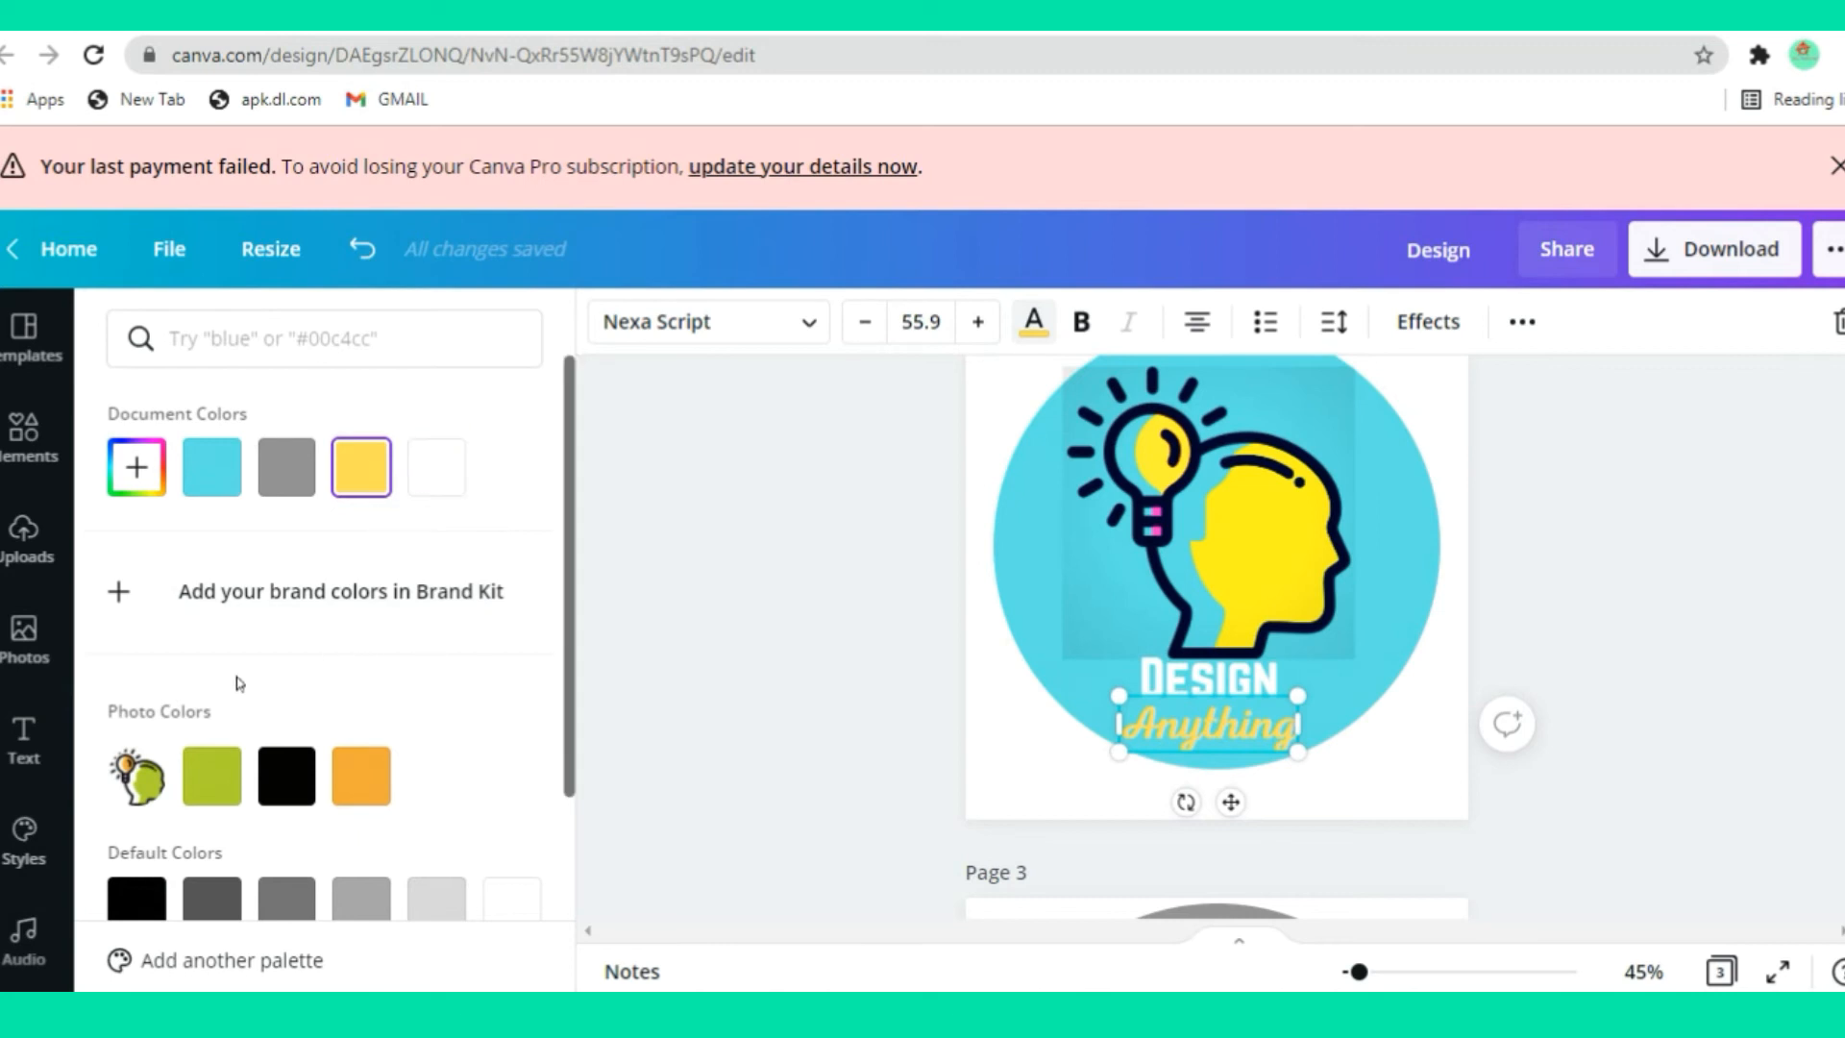
click(276, 775)
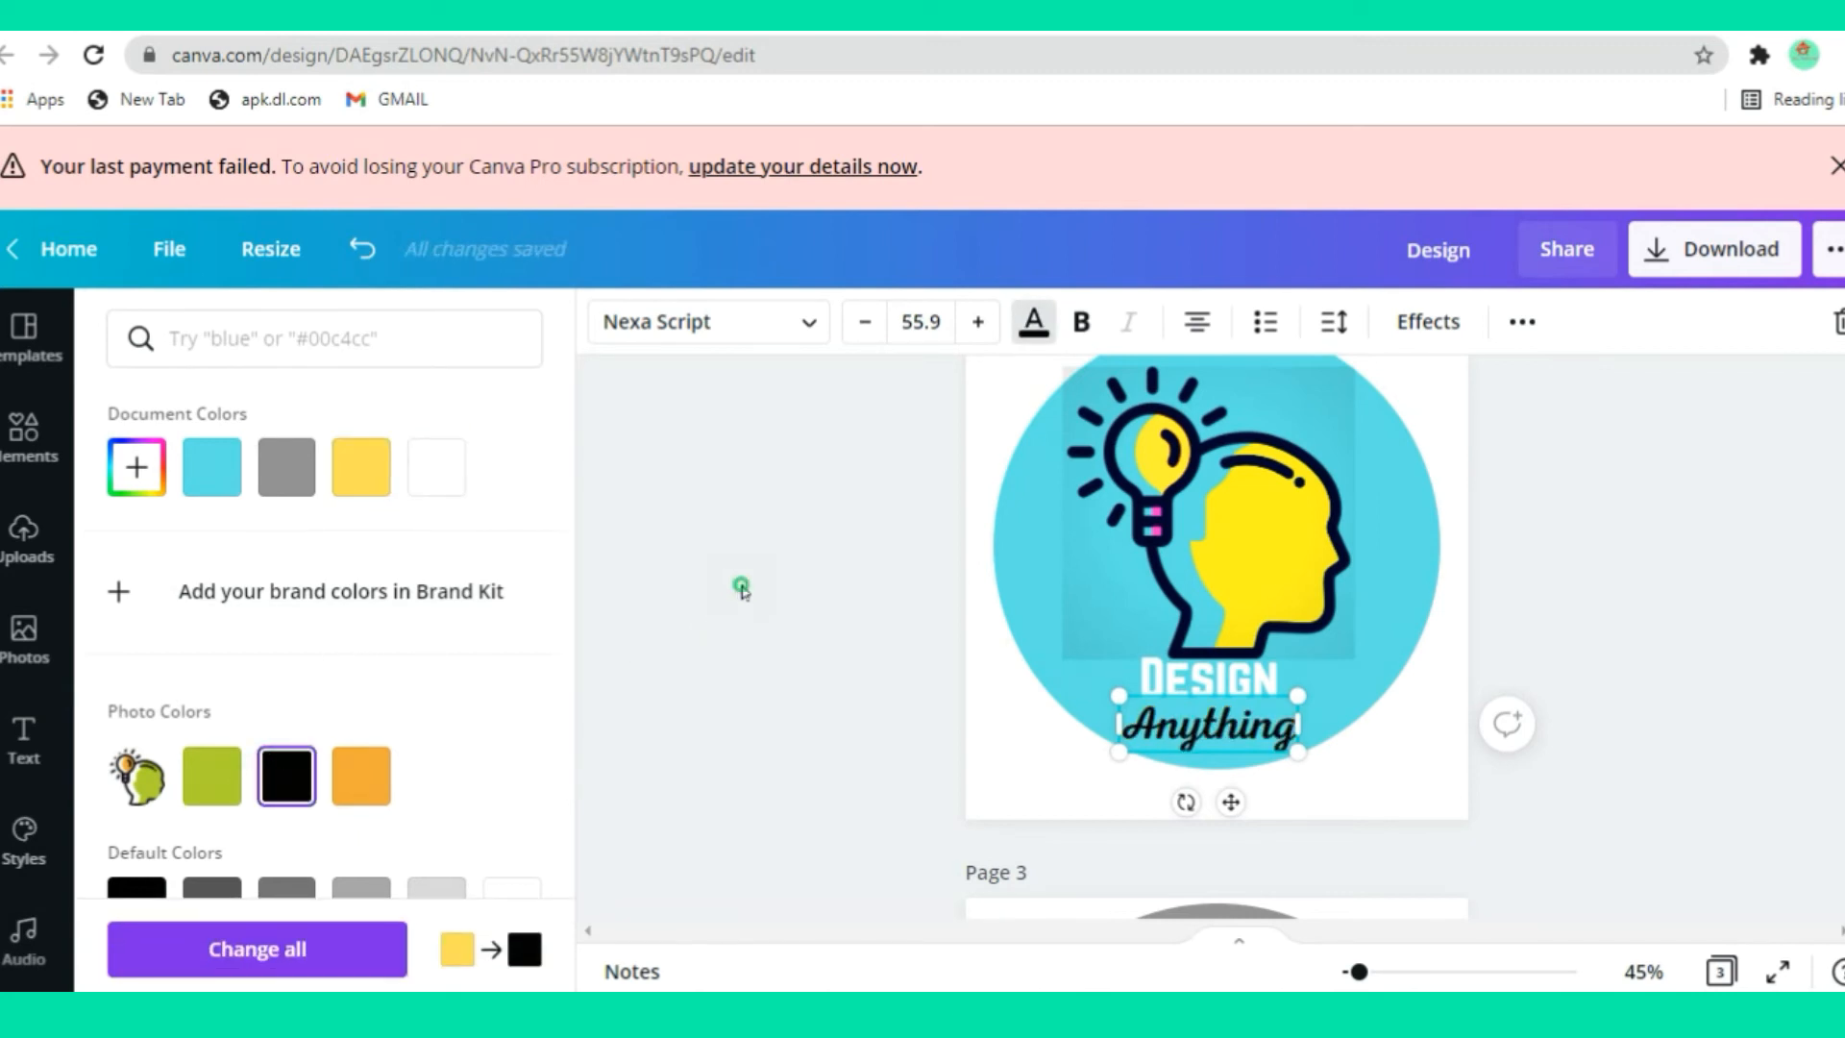
click(741, 588)
Recolor the circle on page 3 with the orange from the photo colors
scroll(744, 692, up, 5)
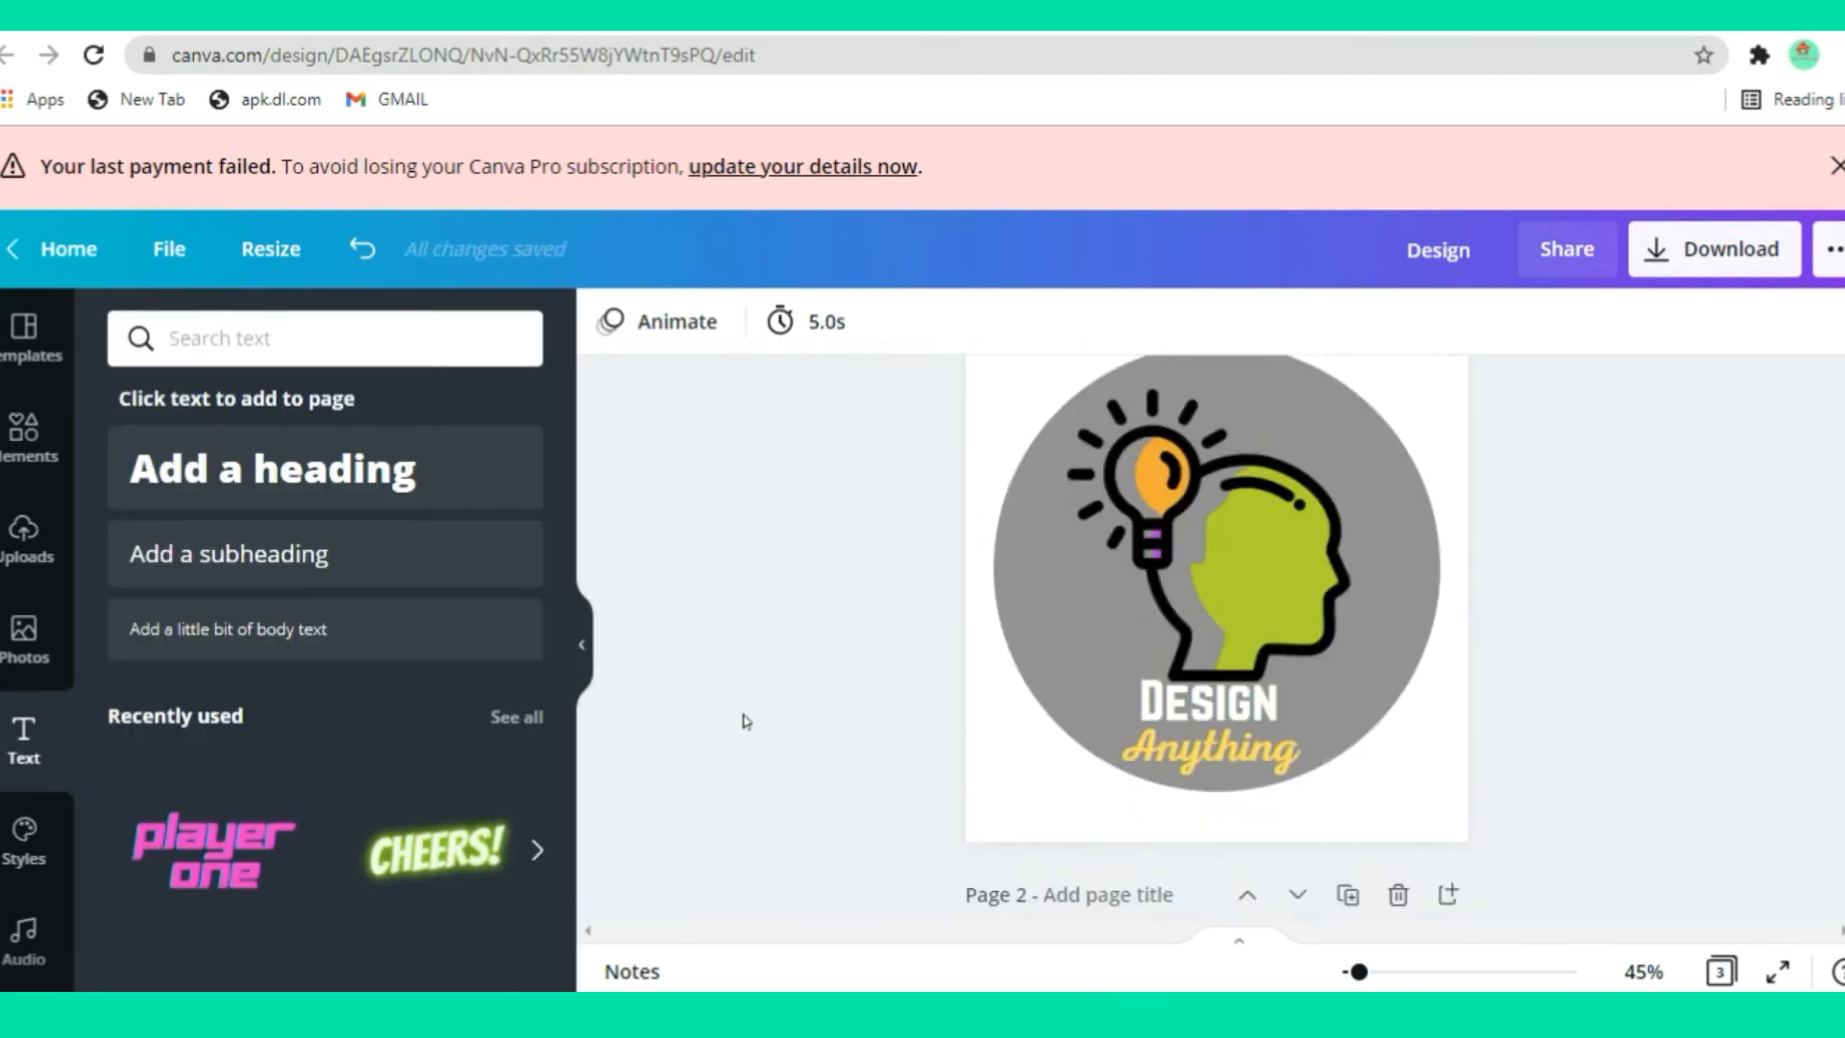
scroll(769, 672, up, 2)
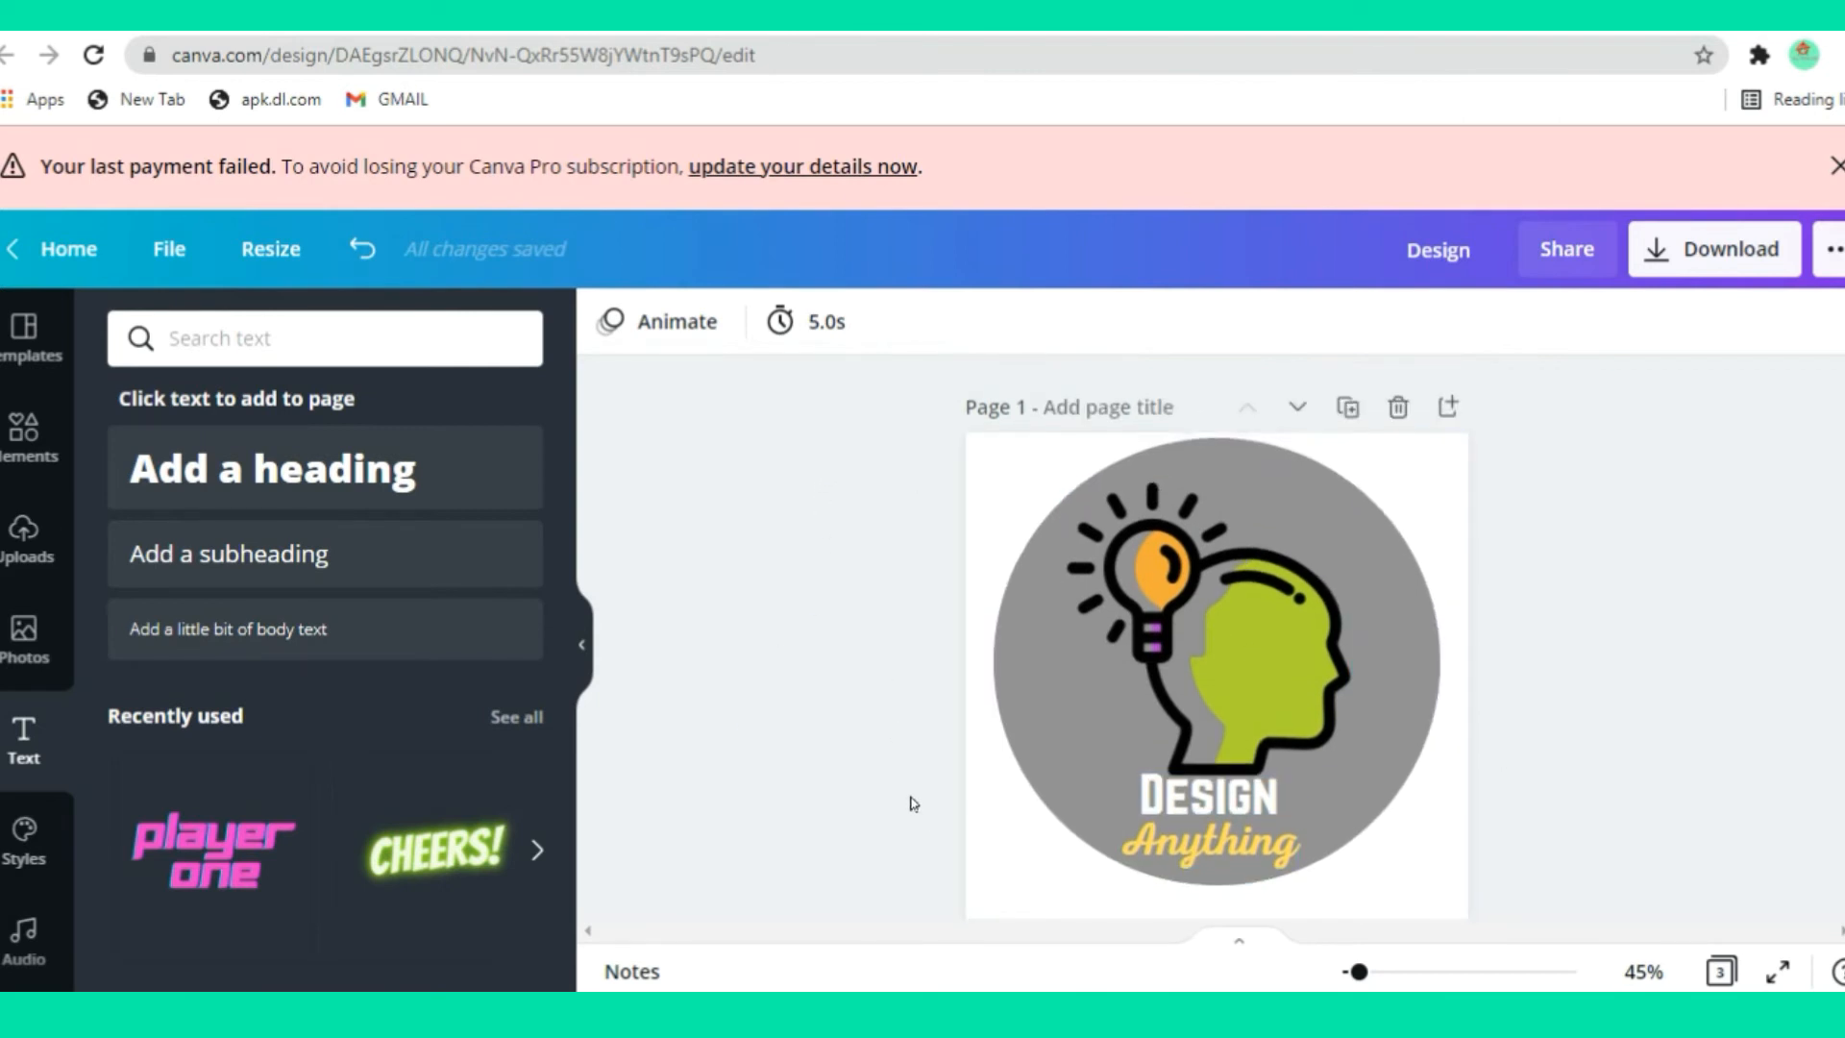
scroll(910, 803, down, 5)
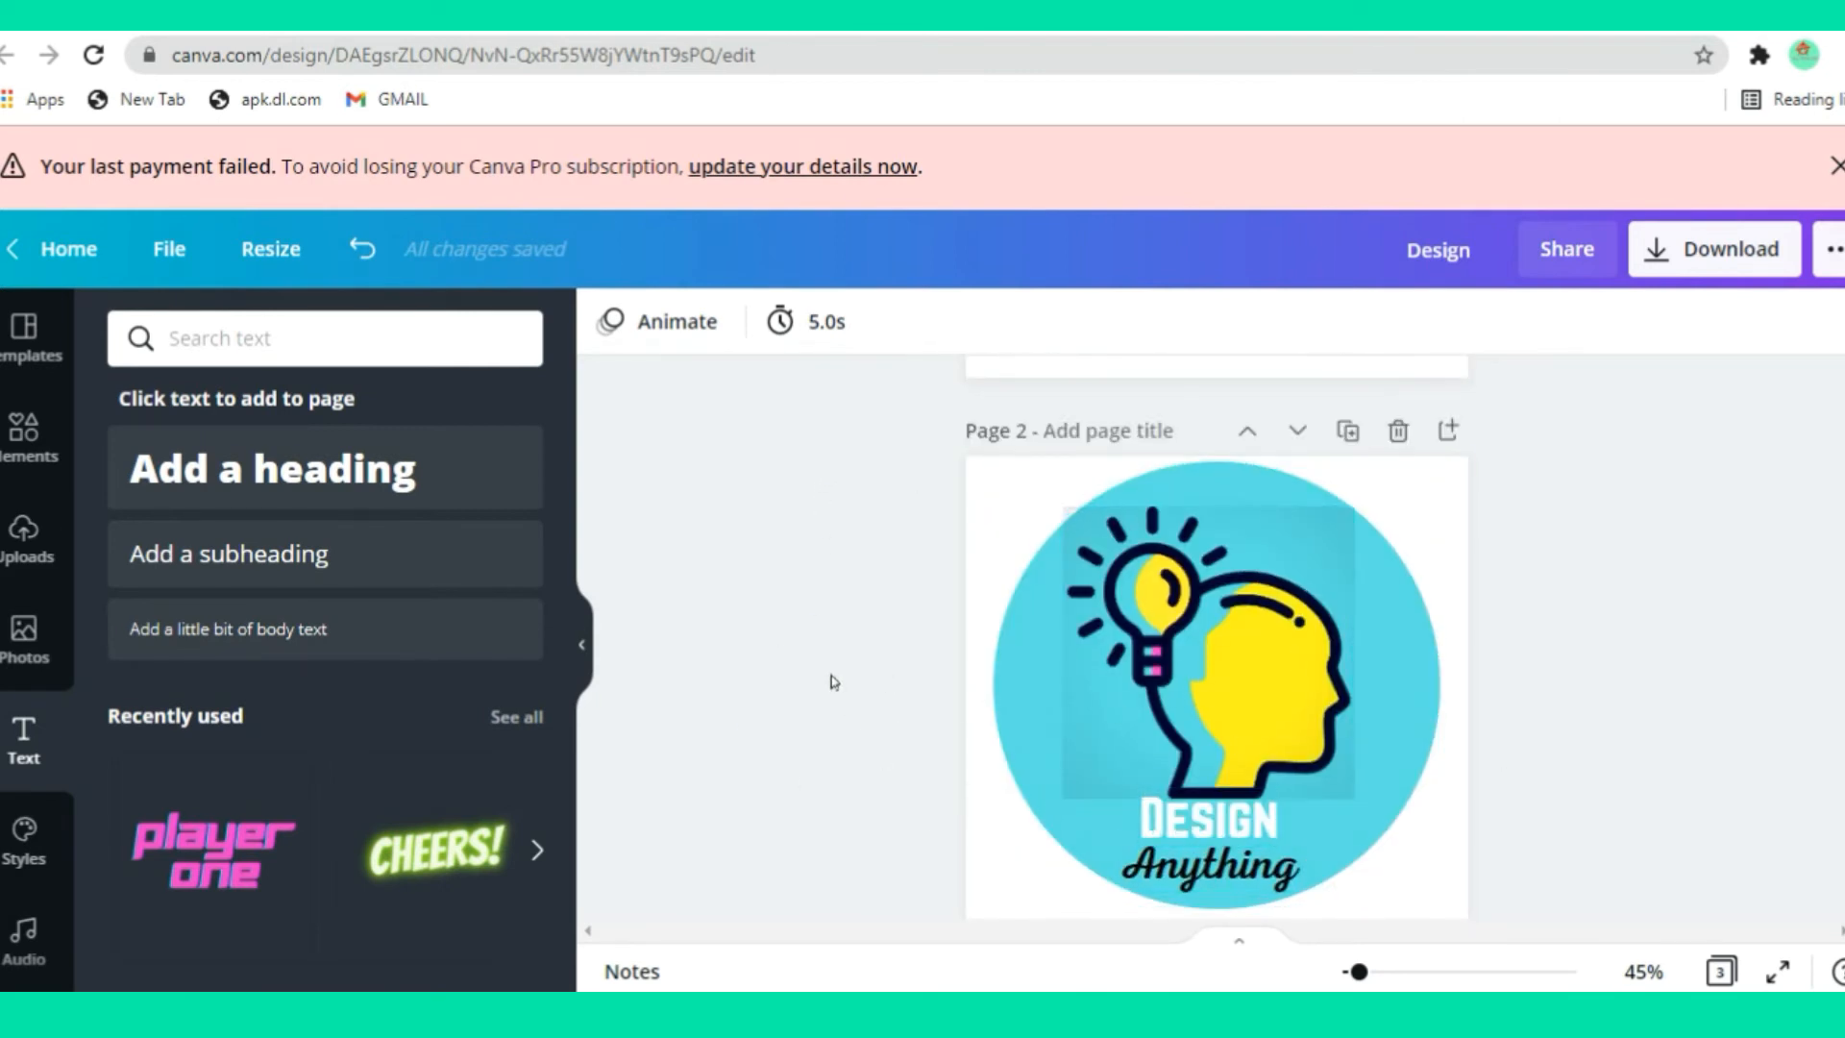
scroll(834, 682, down, 6)
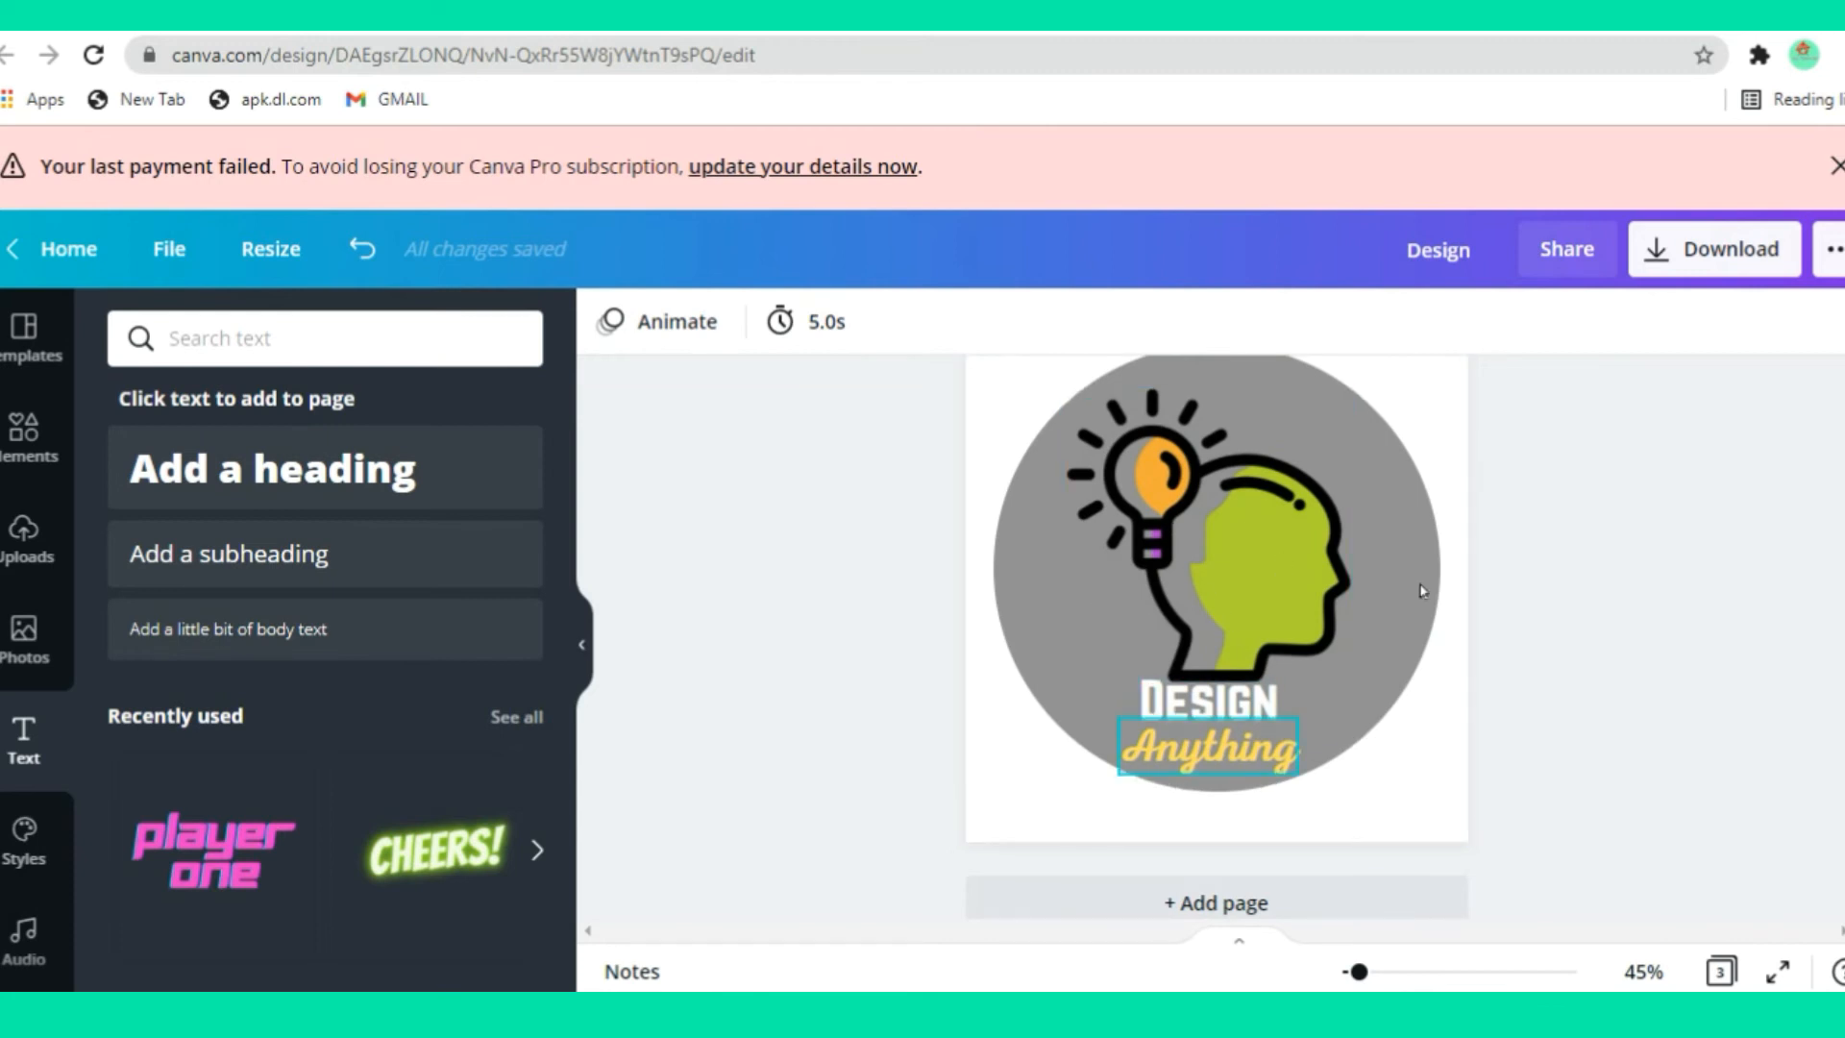
click(1403, 543)
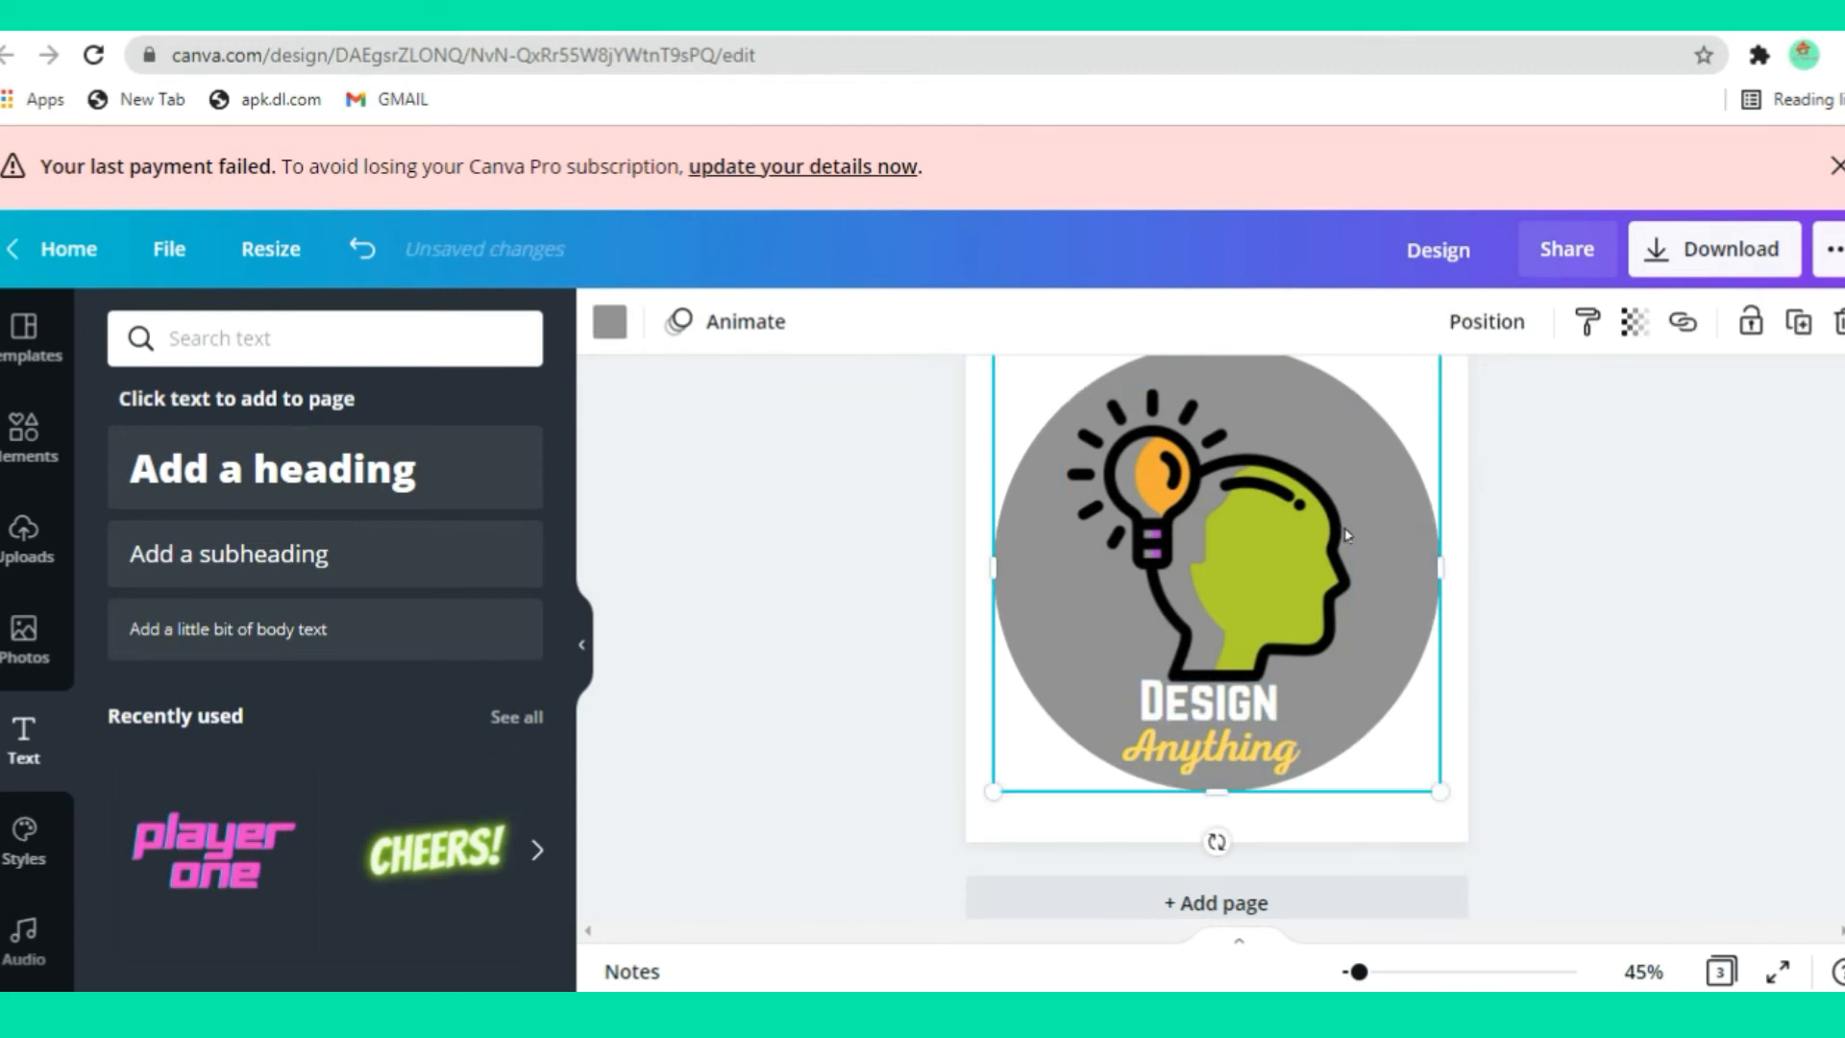
click(612, 327)
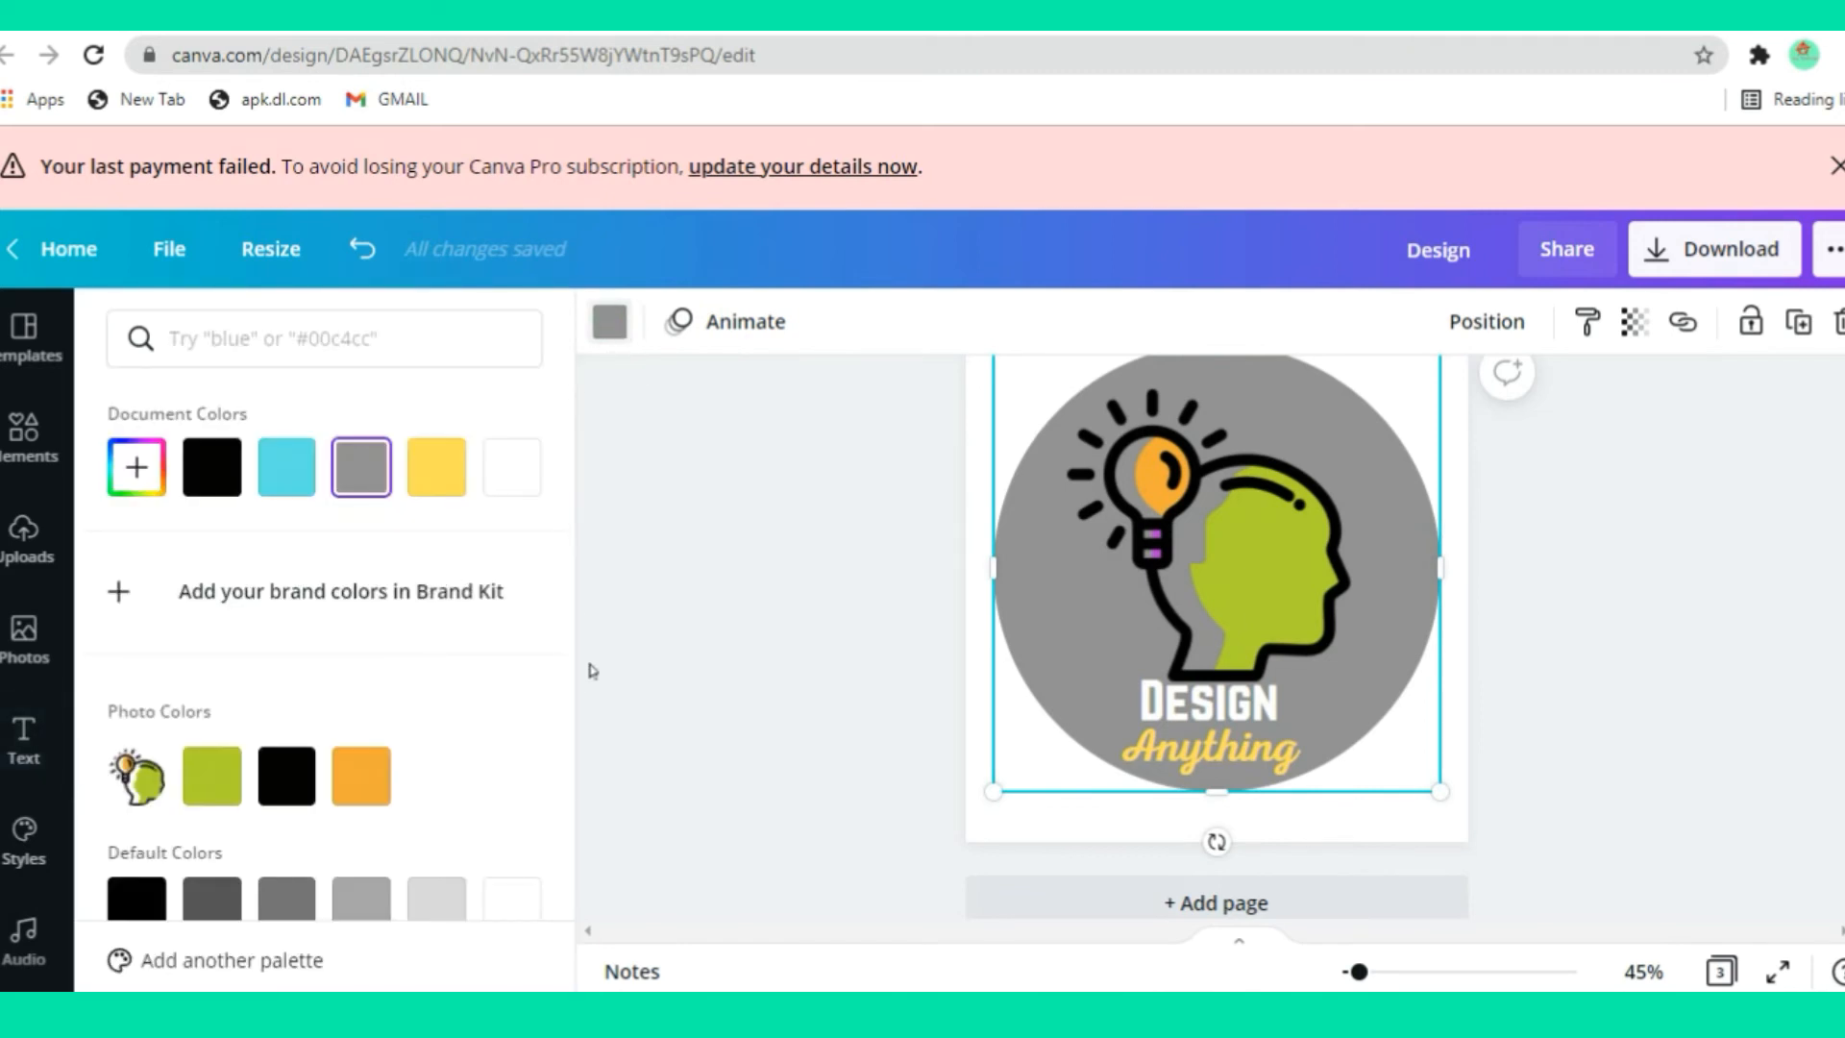
scroll(394, 730, down, 1)
click(363, 635)
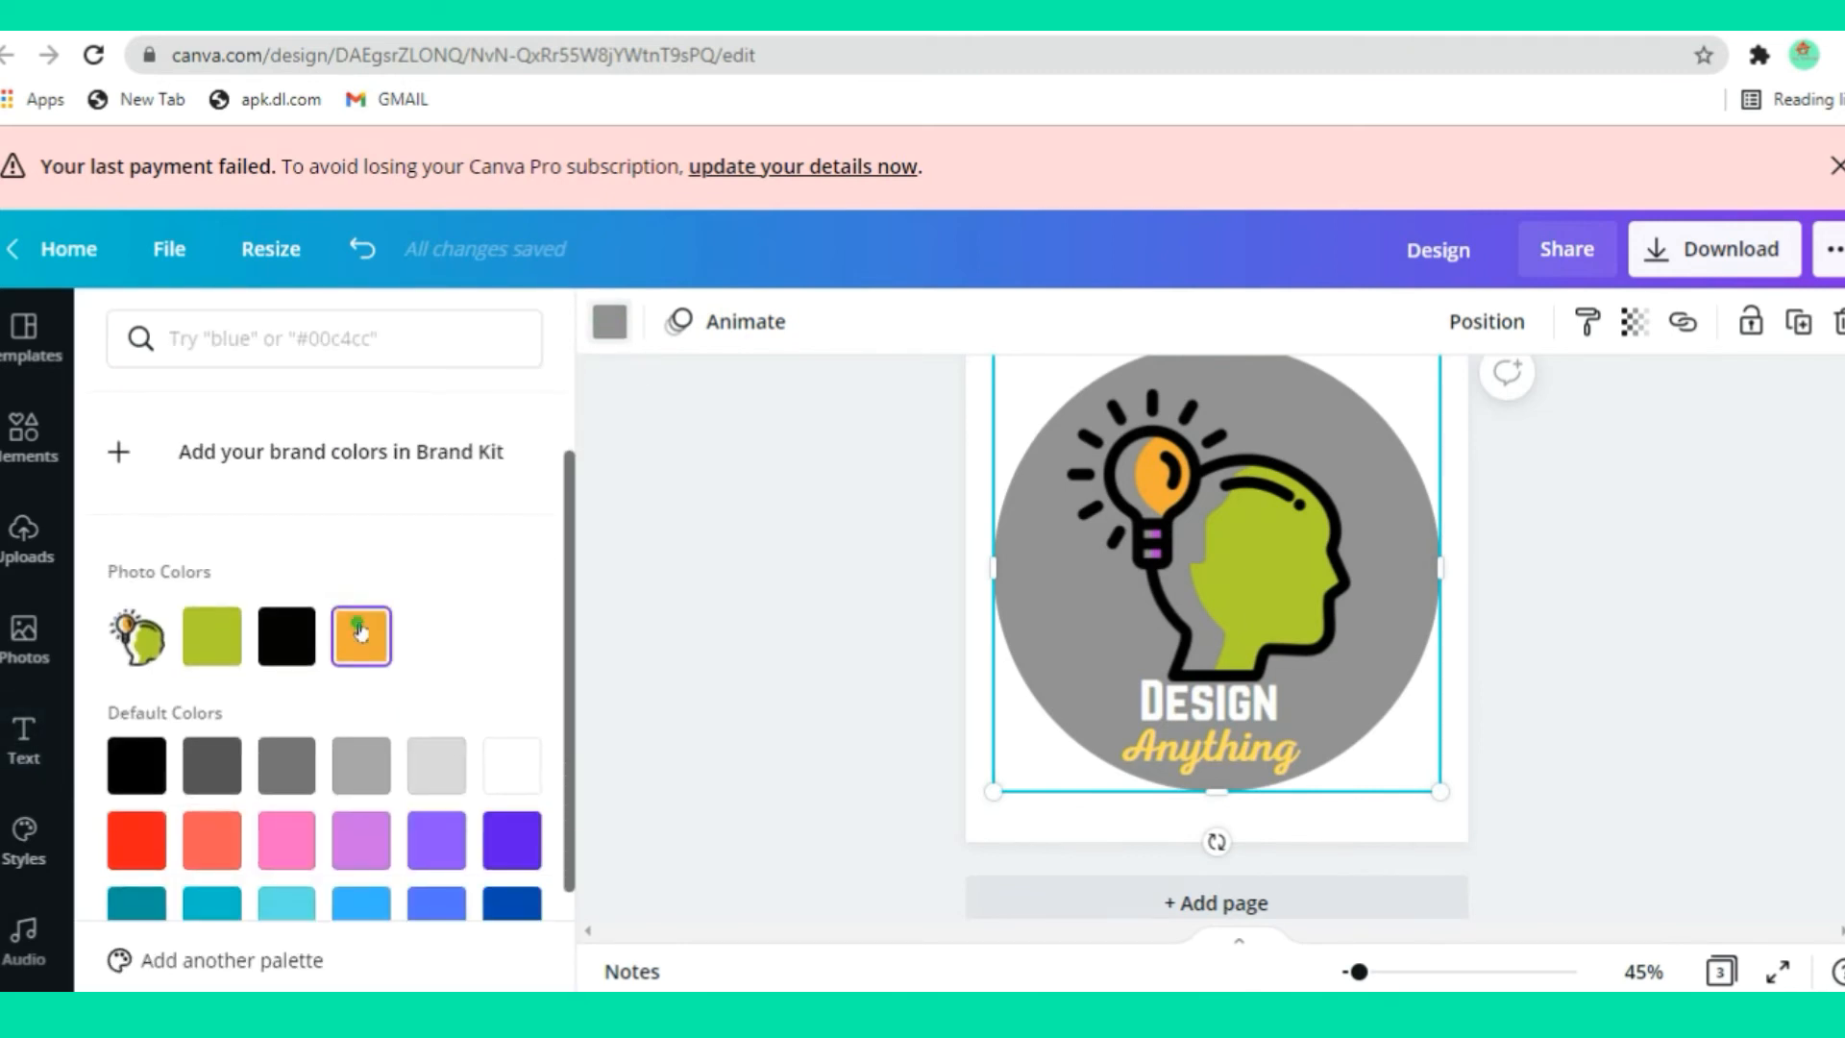
scroll(539, 637, down, 1)
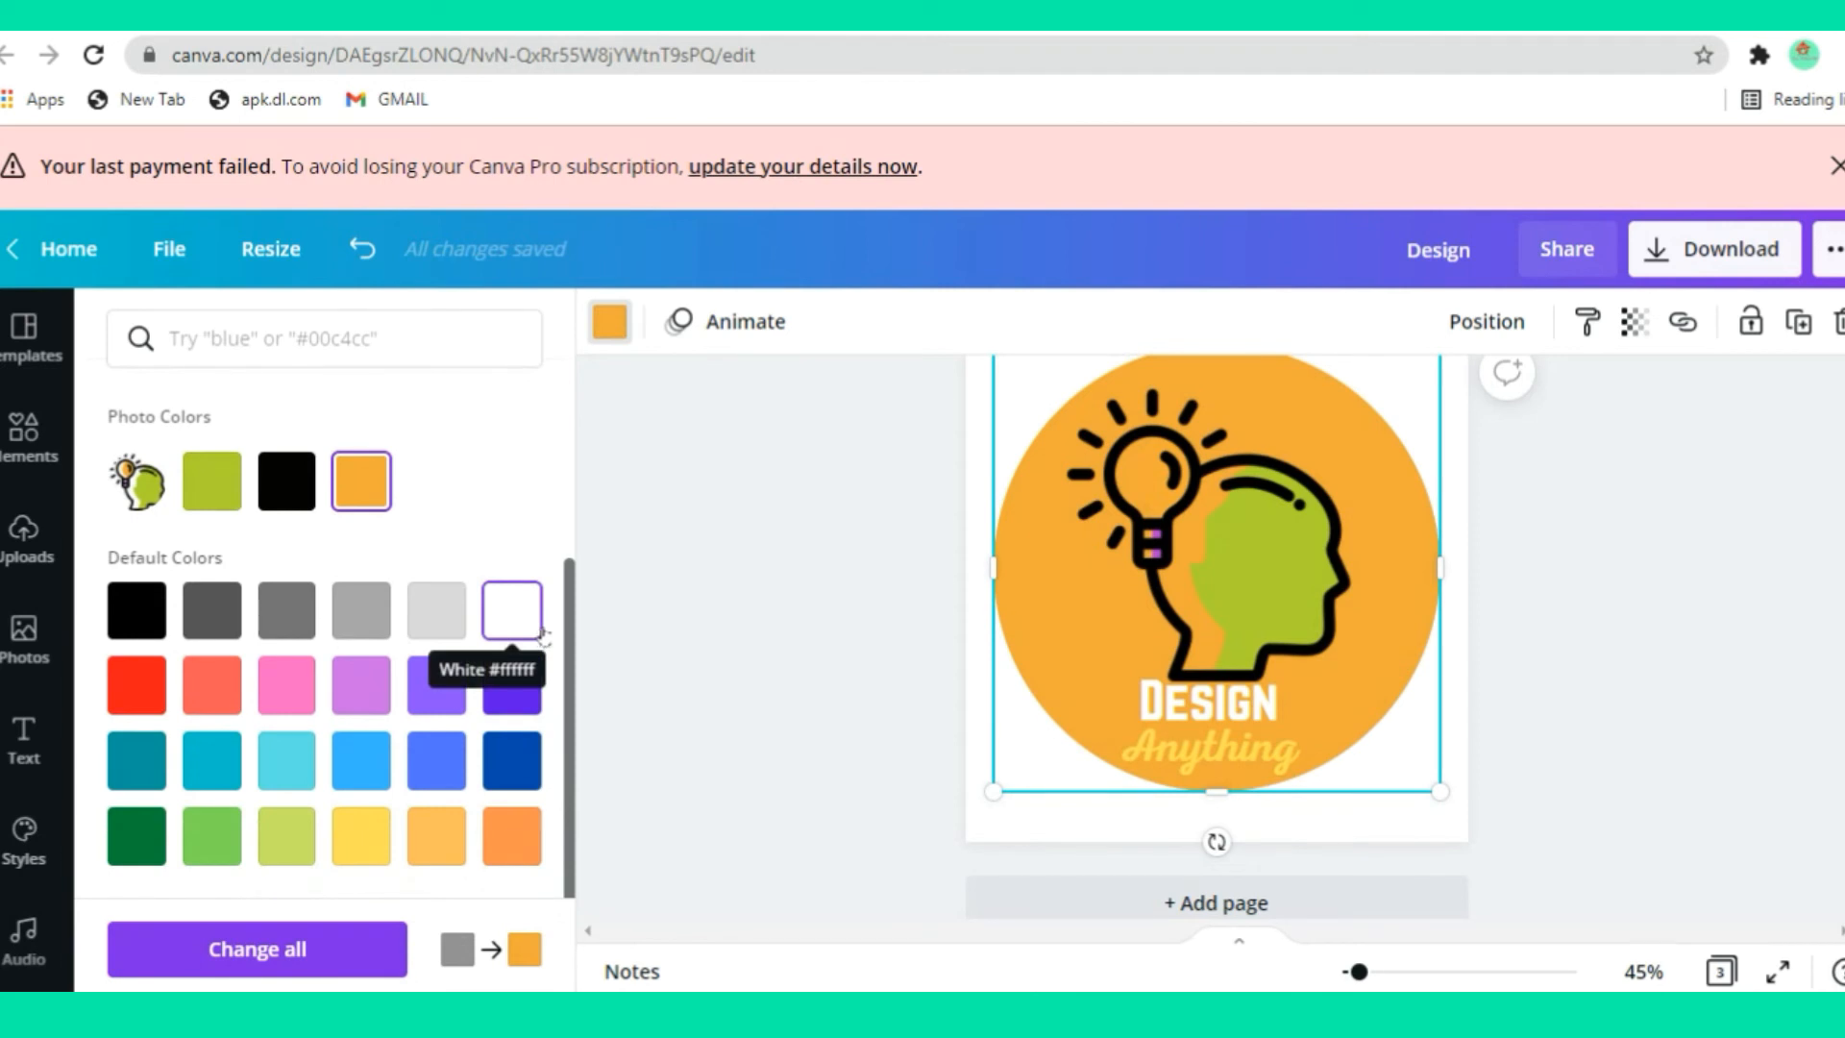
click(785, 736)
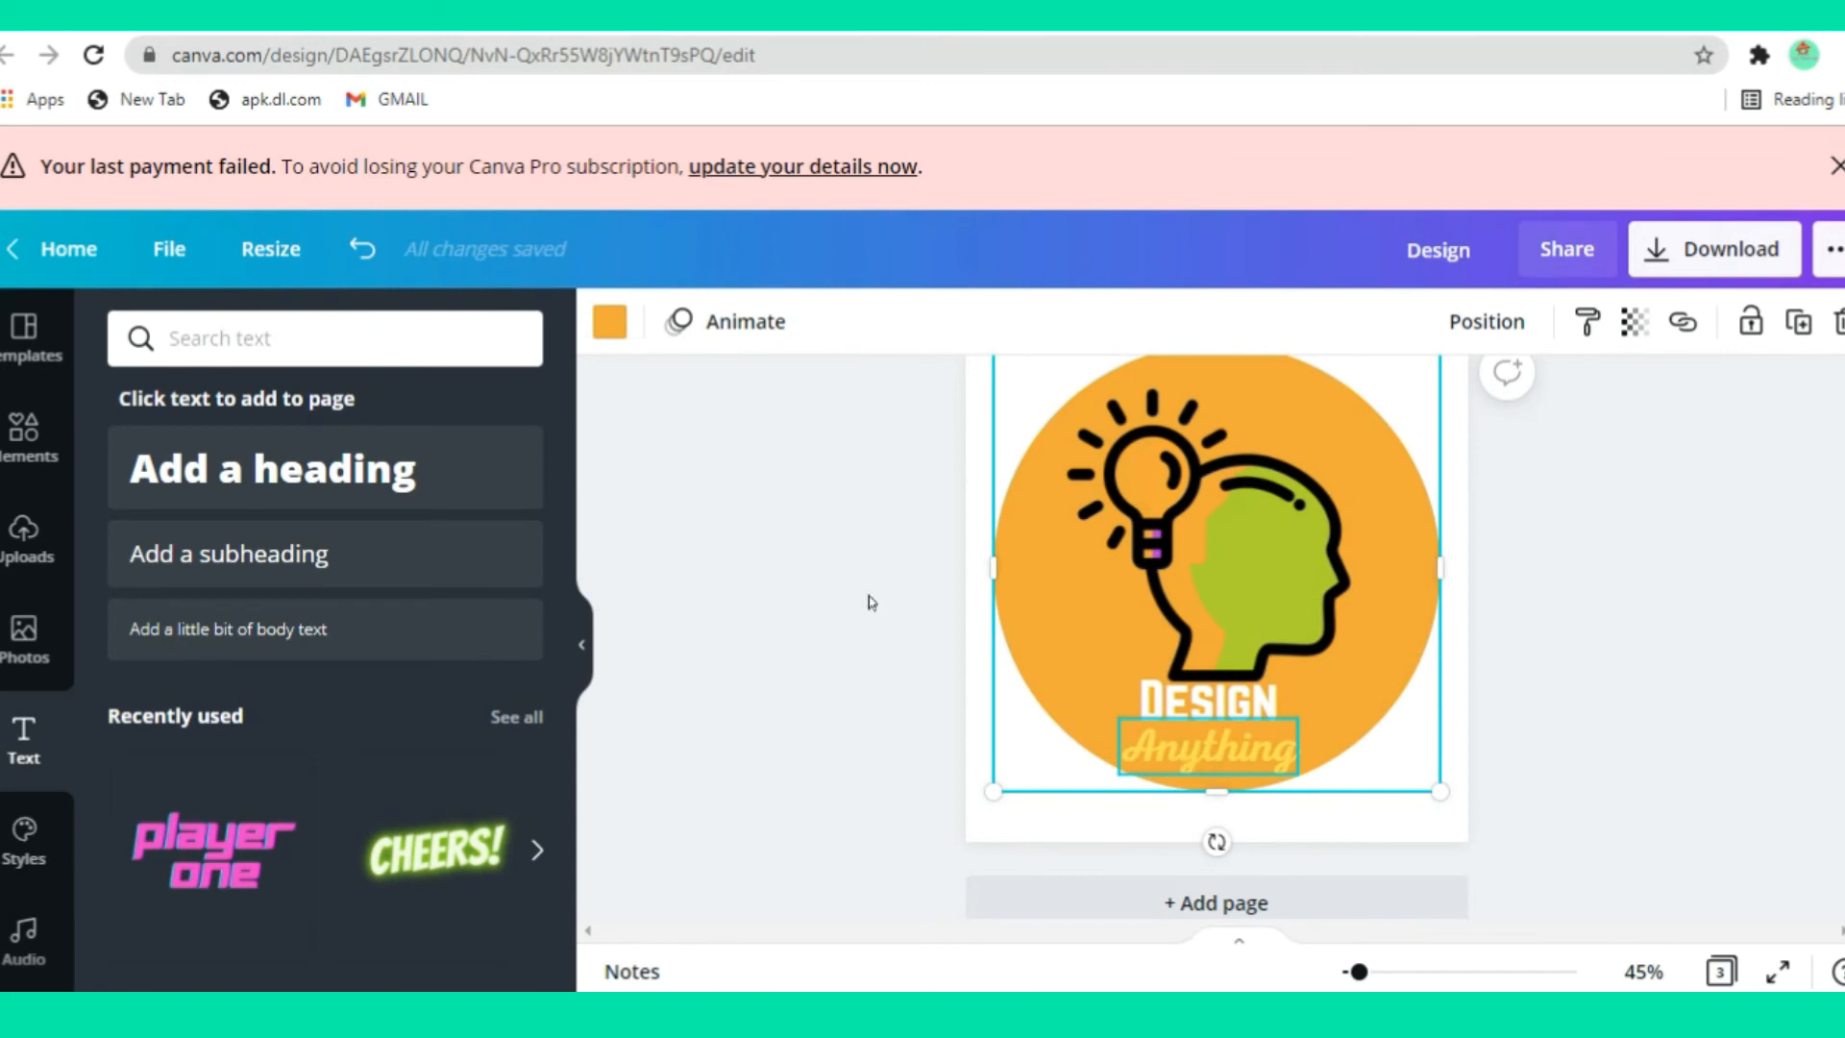
Change the "Anything" text on page 3 to black and deselect it
click(1208, 746)
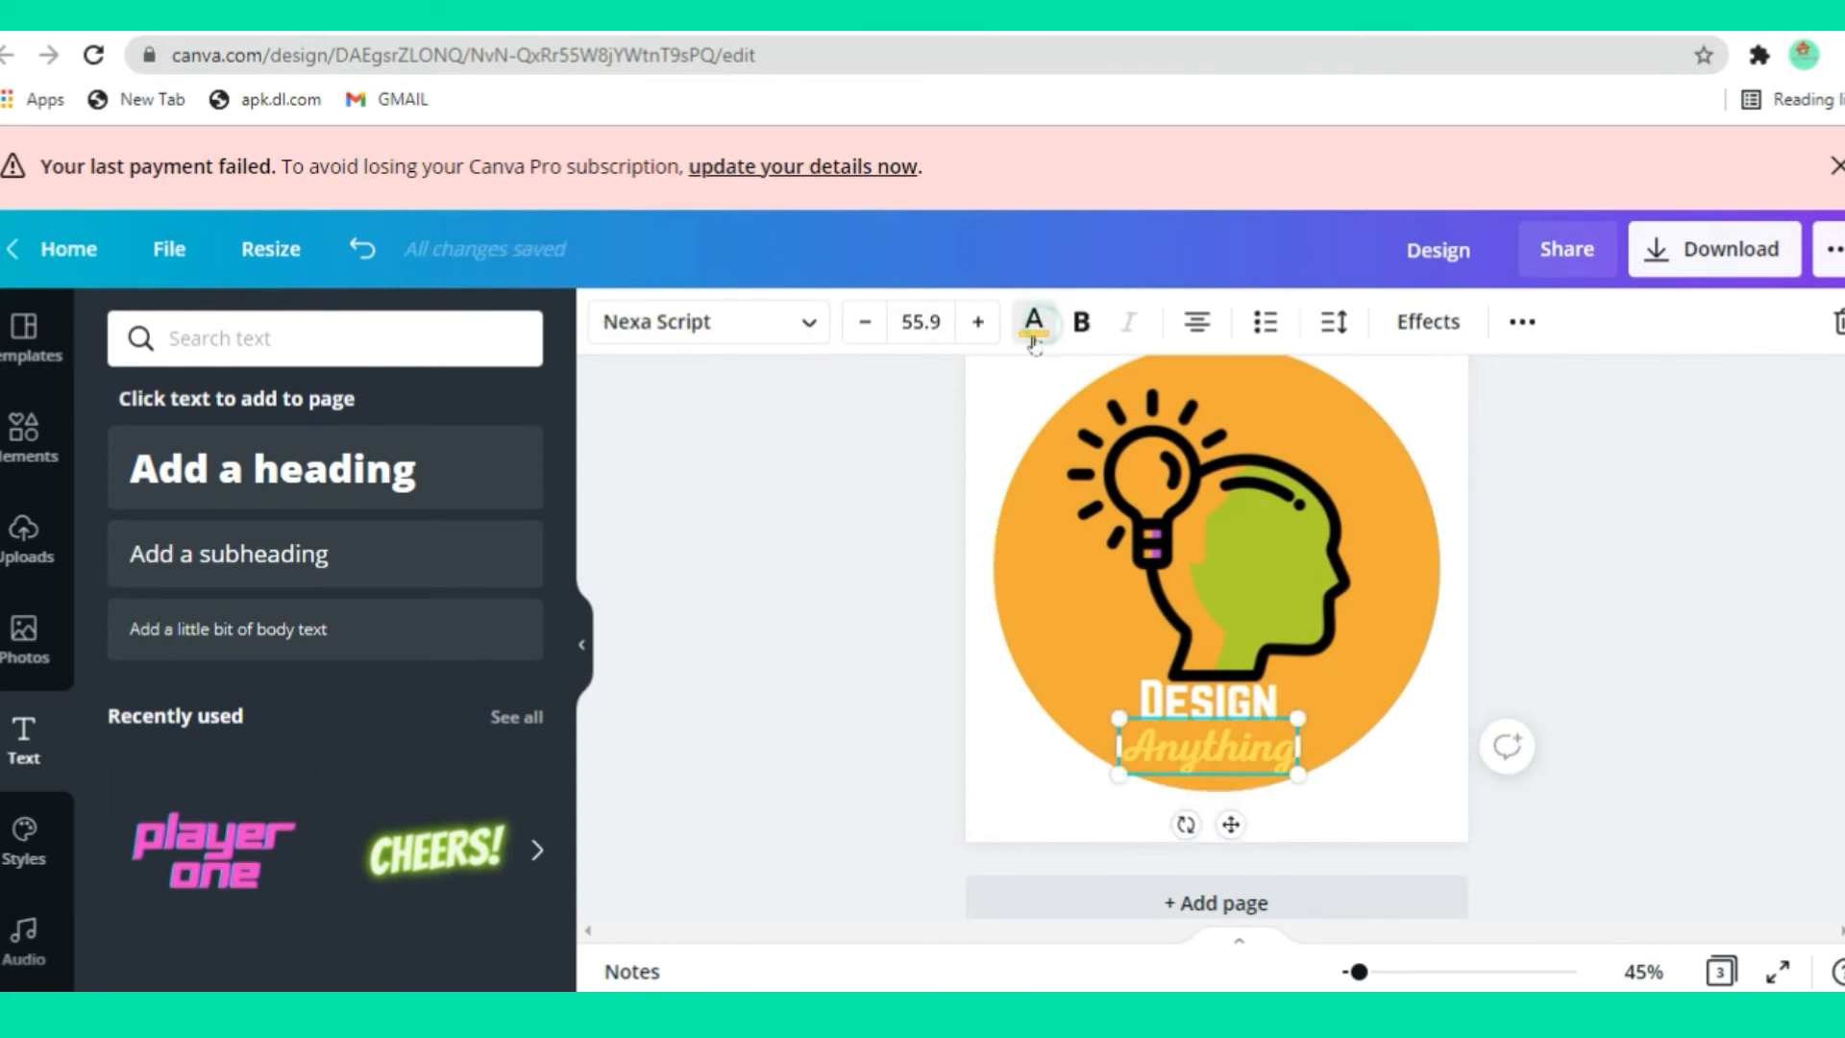
click(1033, 321)
click(286, 850)
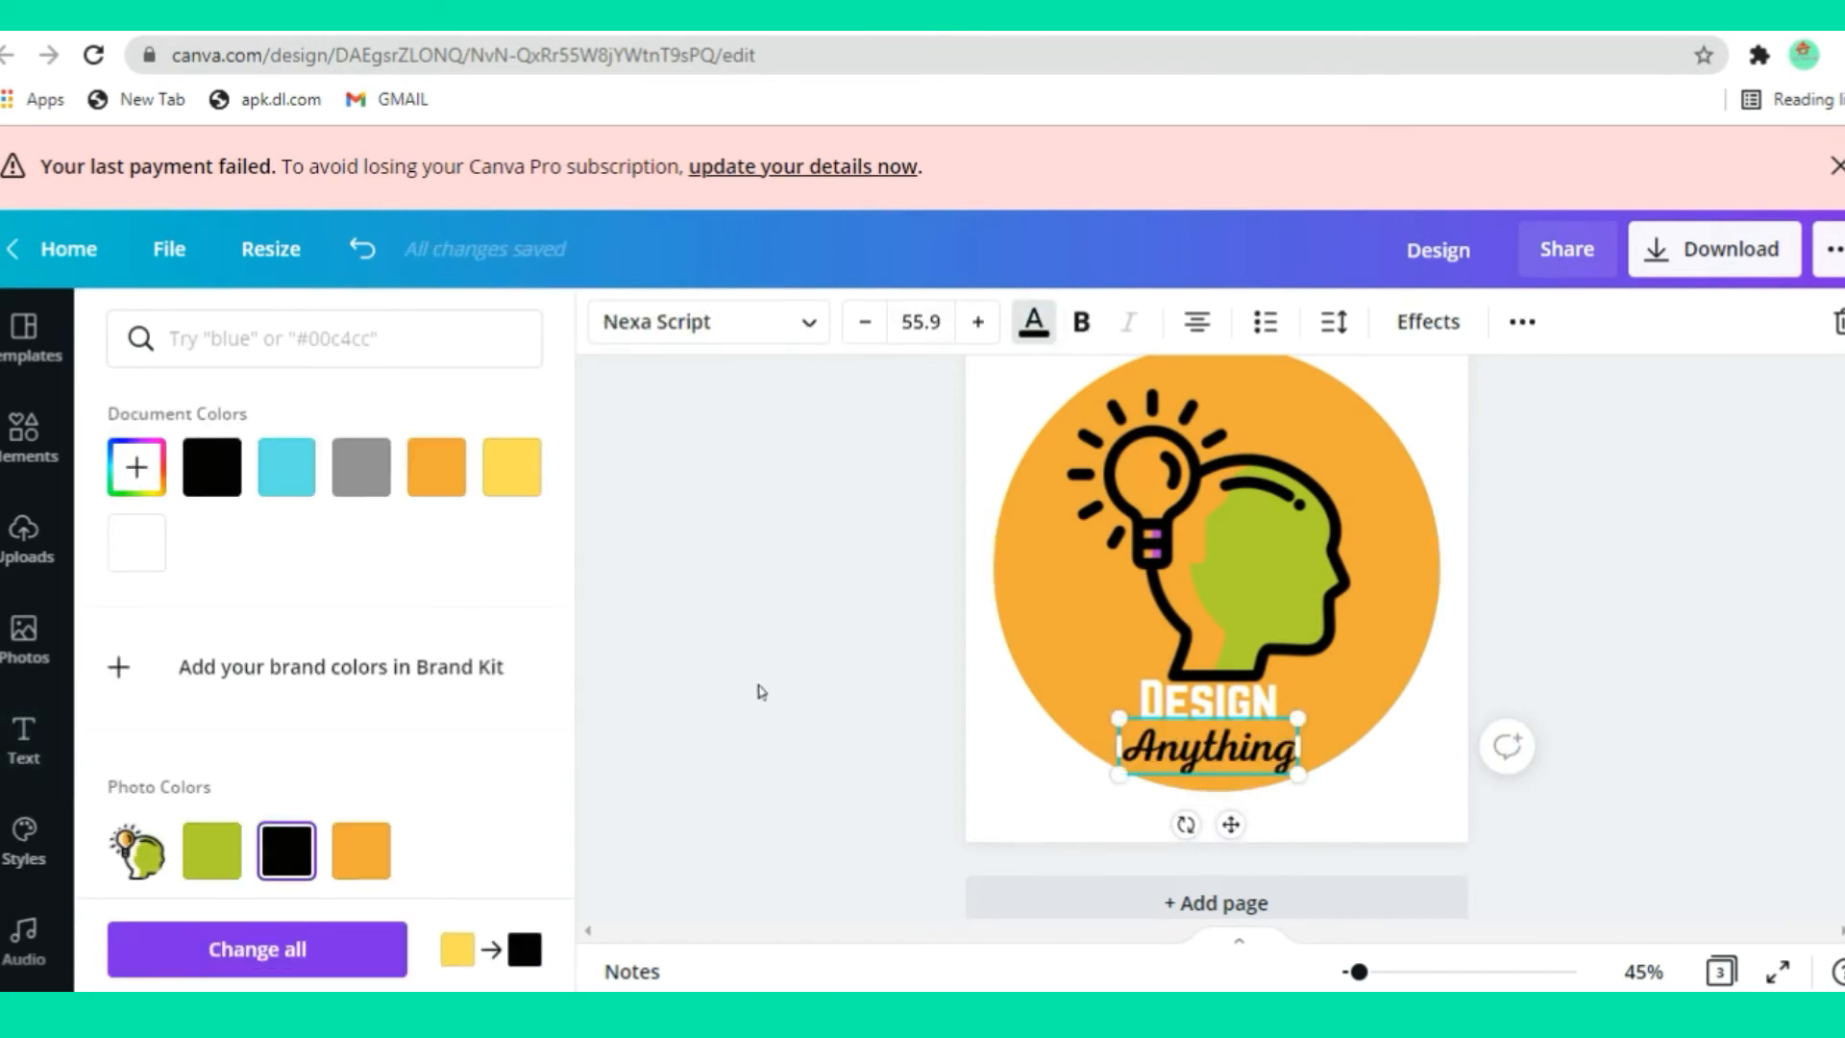
click(758, 688)
Browse the image effects for the head-and-bulb icon on page 3, preview the Photogenic Poster effect and discard it
click(1260, 580)
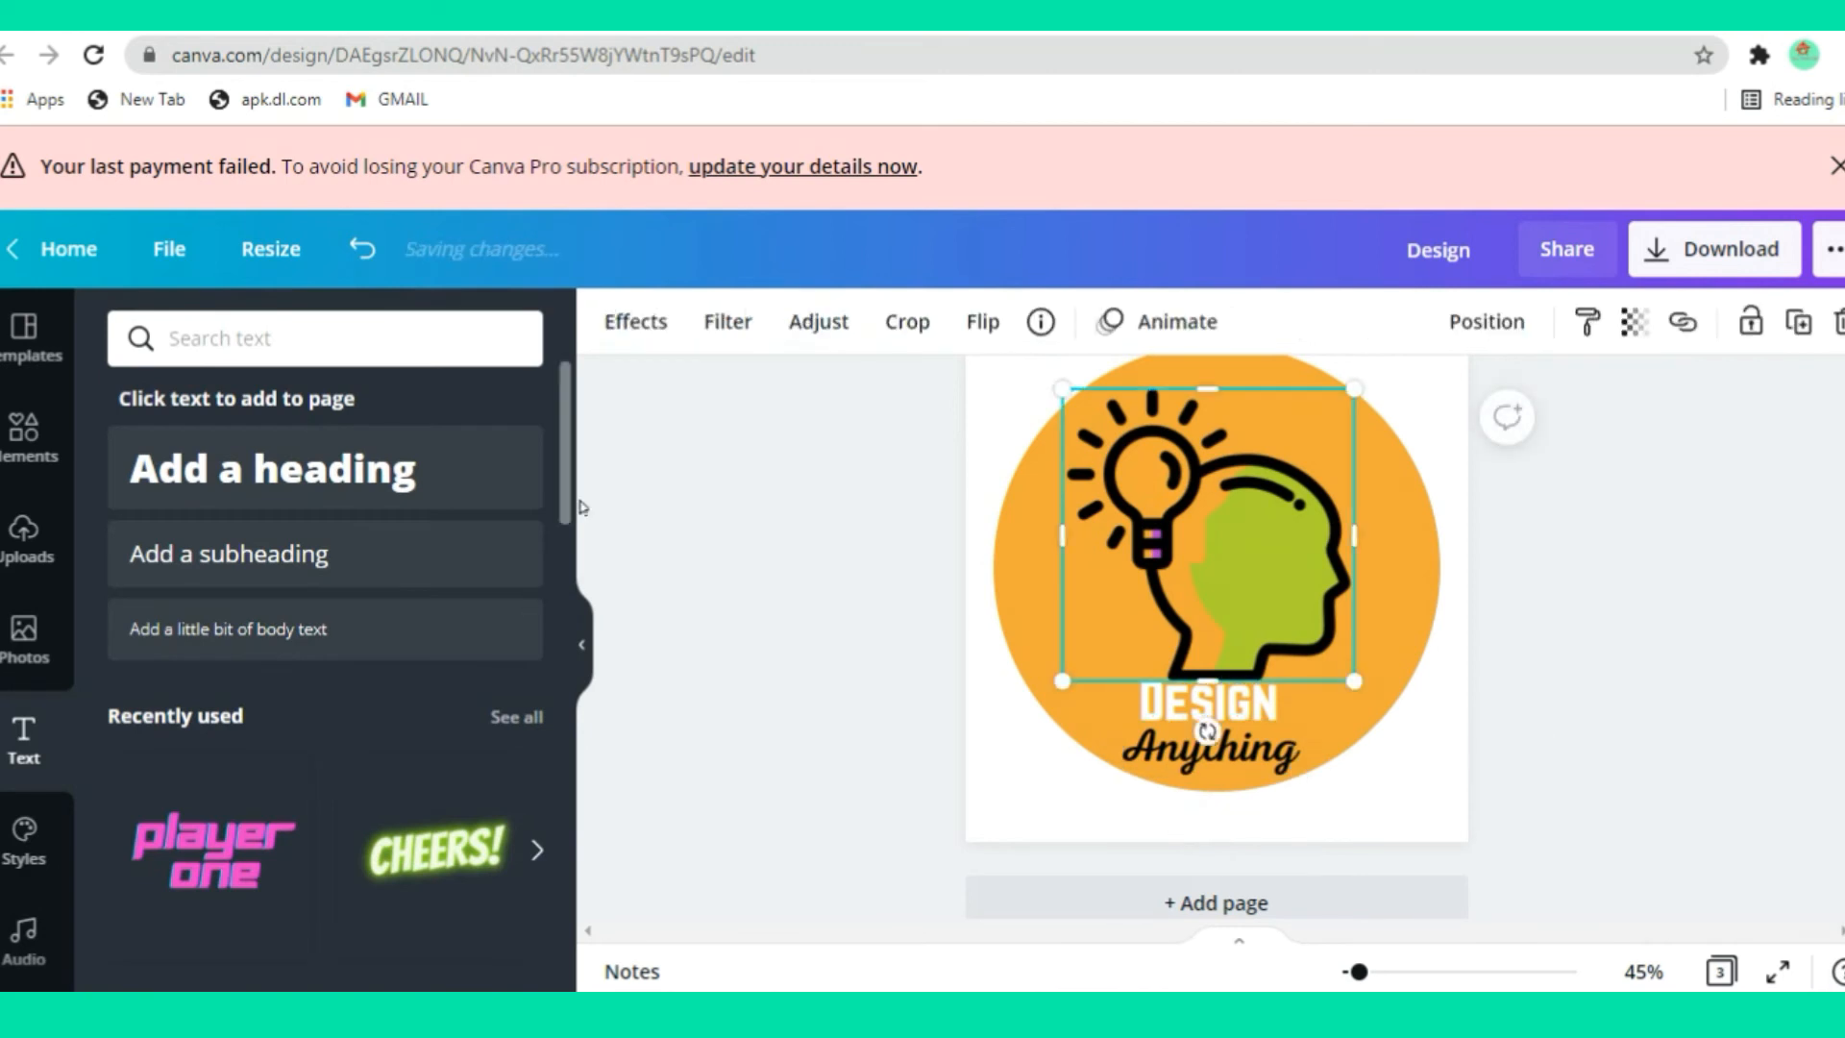
click(651, 330)
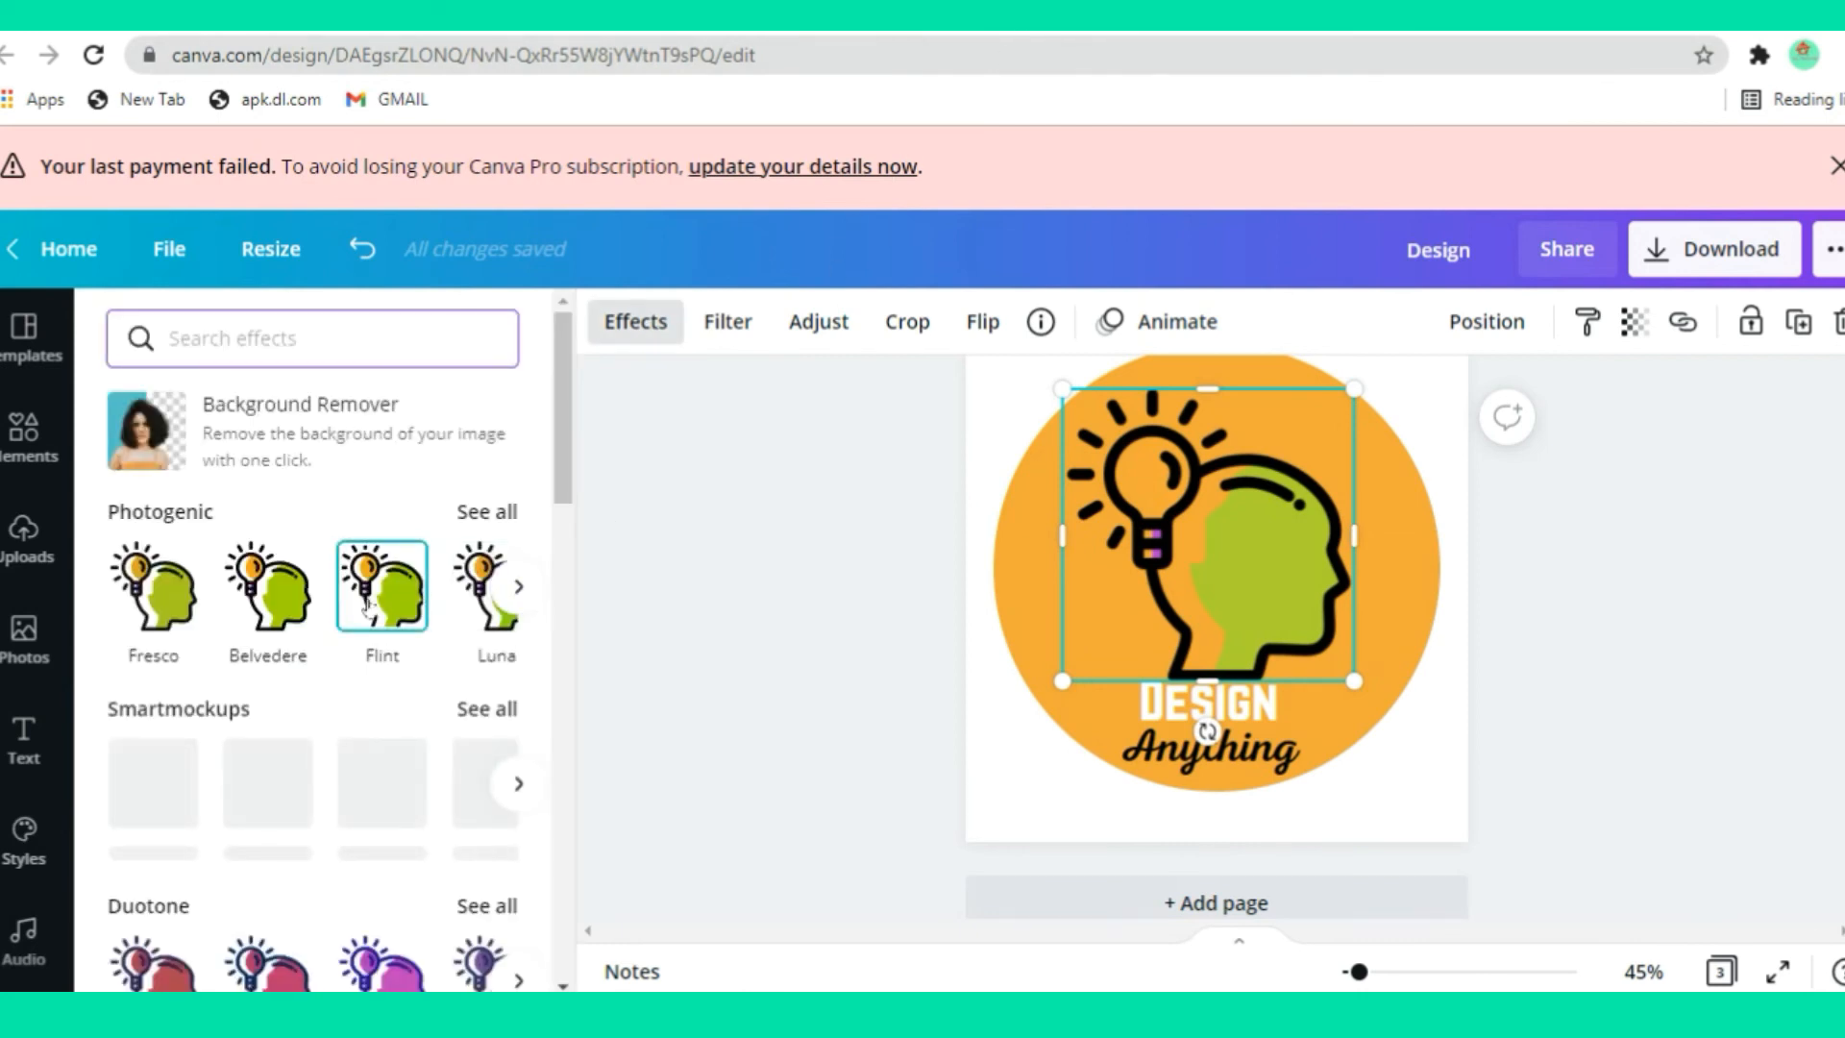
click(807, 498)
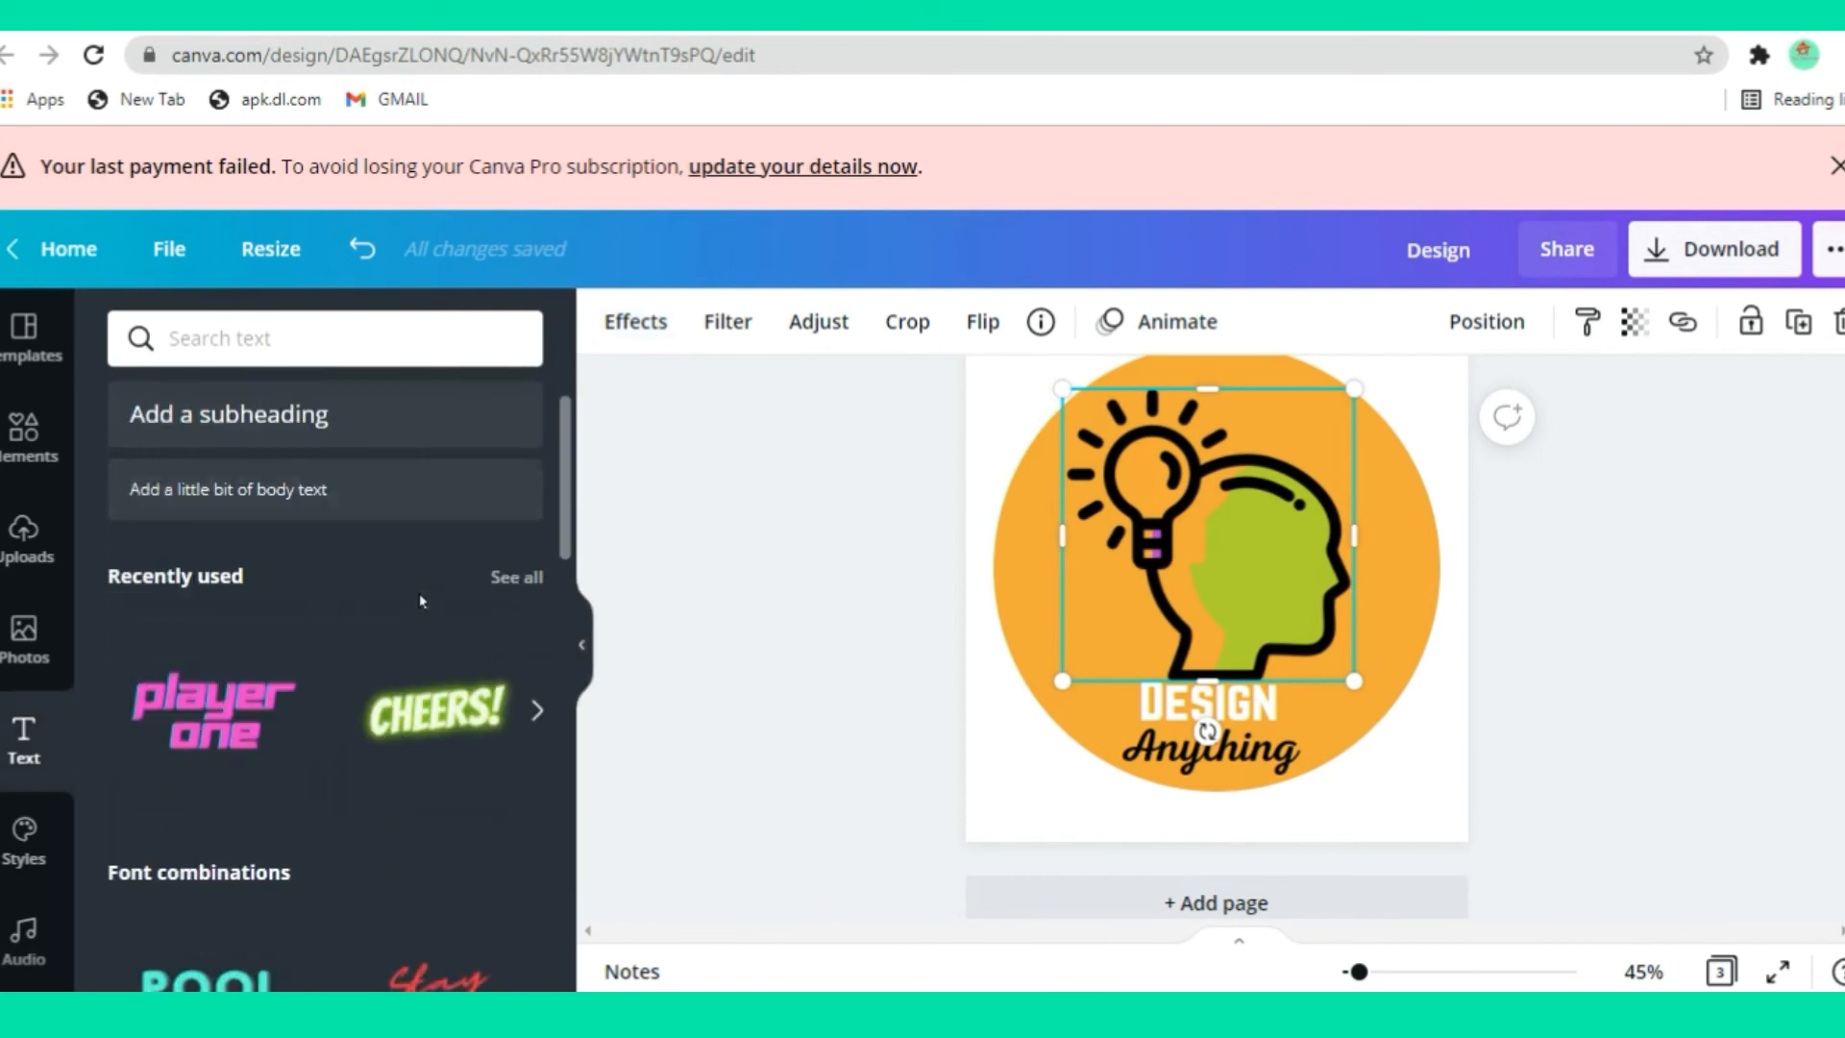
click(635, 321)
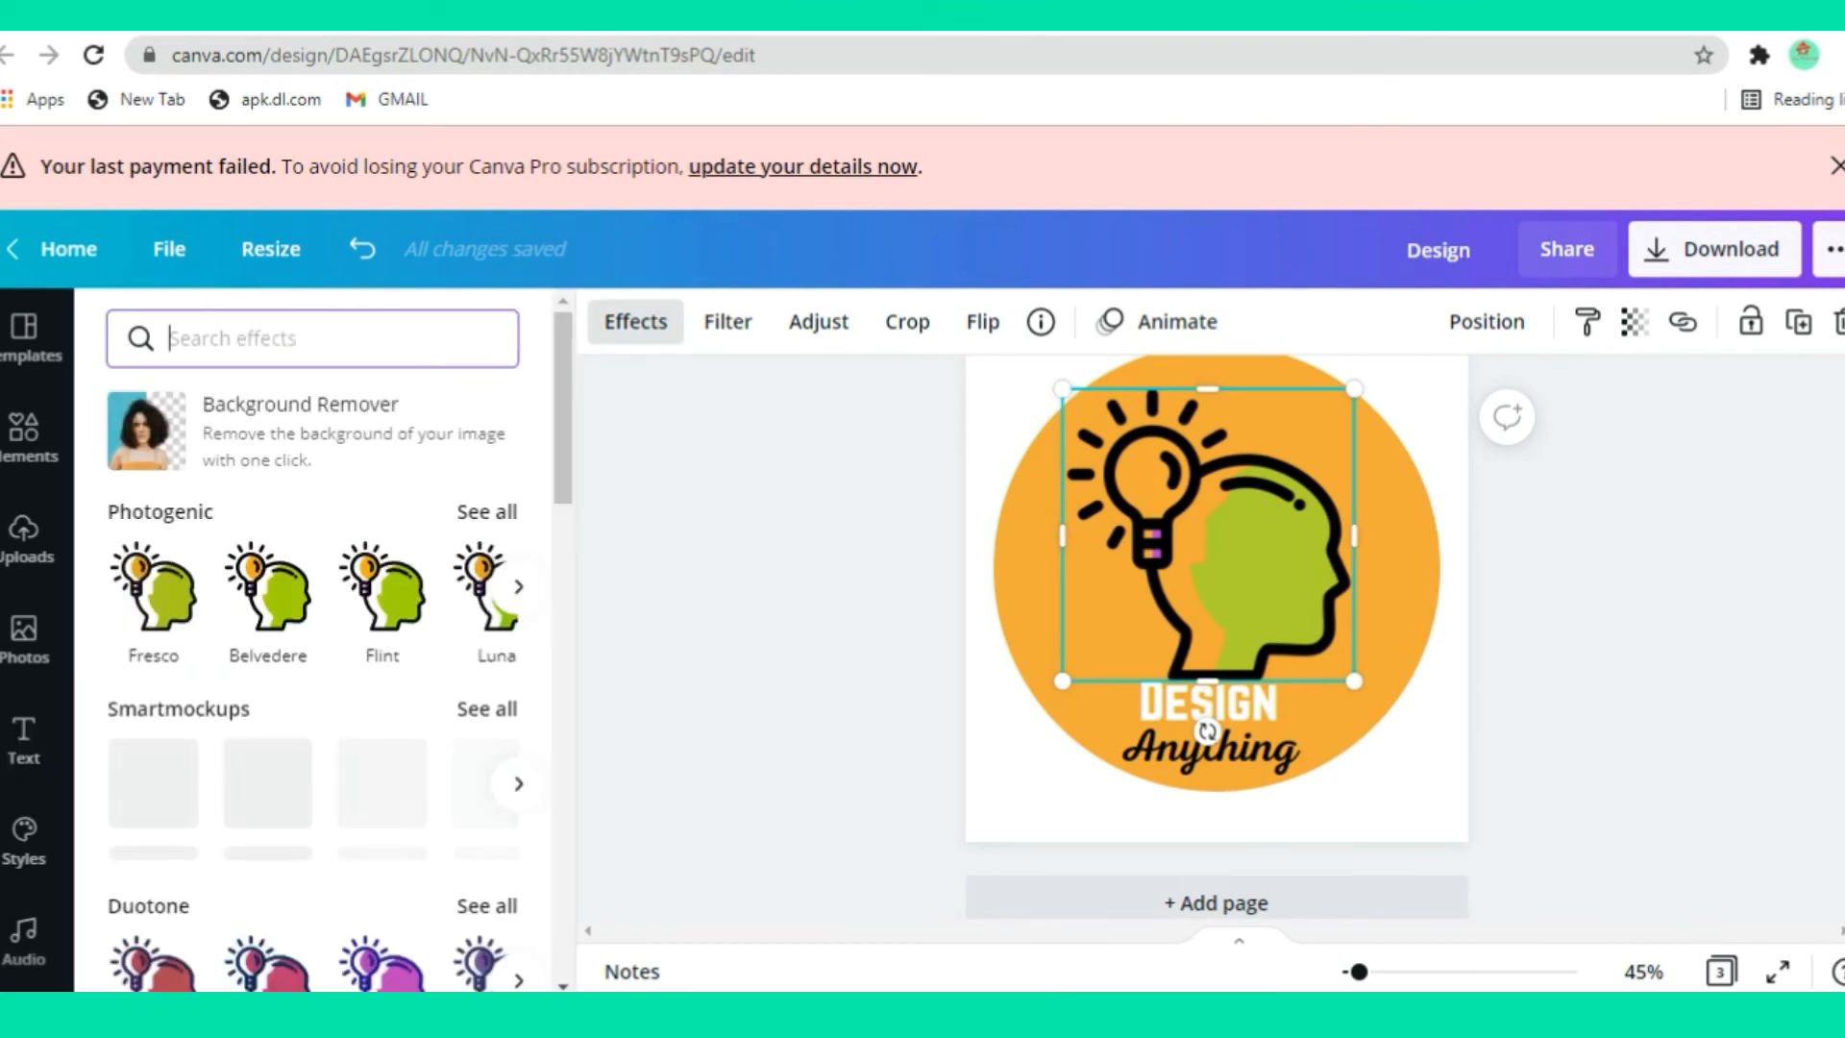
scroll(379, 646, down, 2)
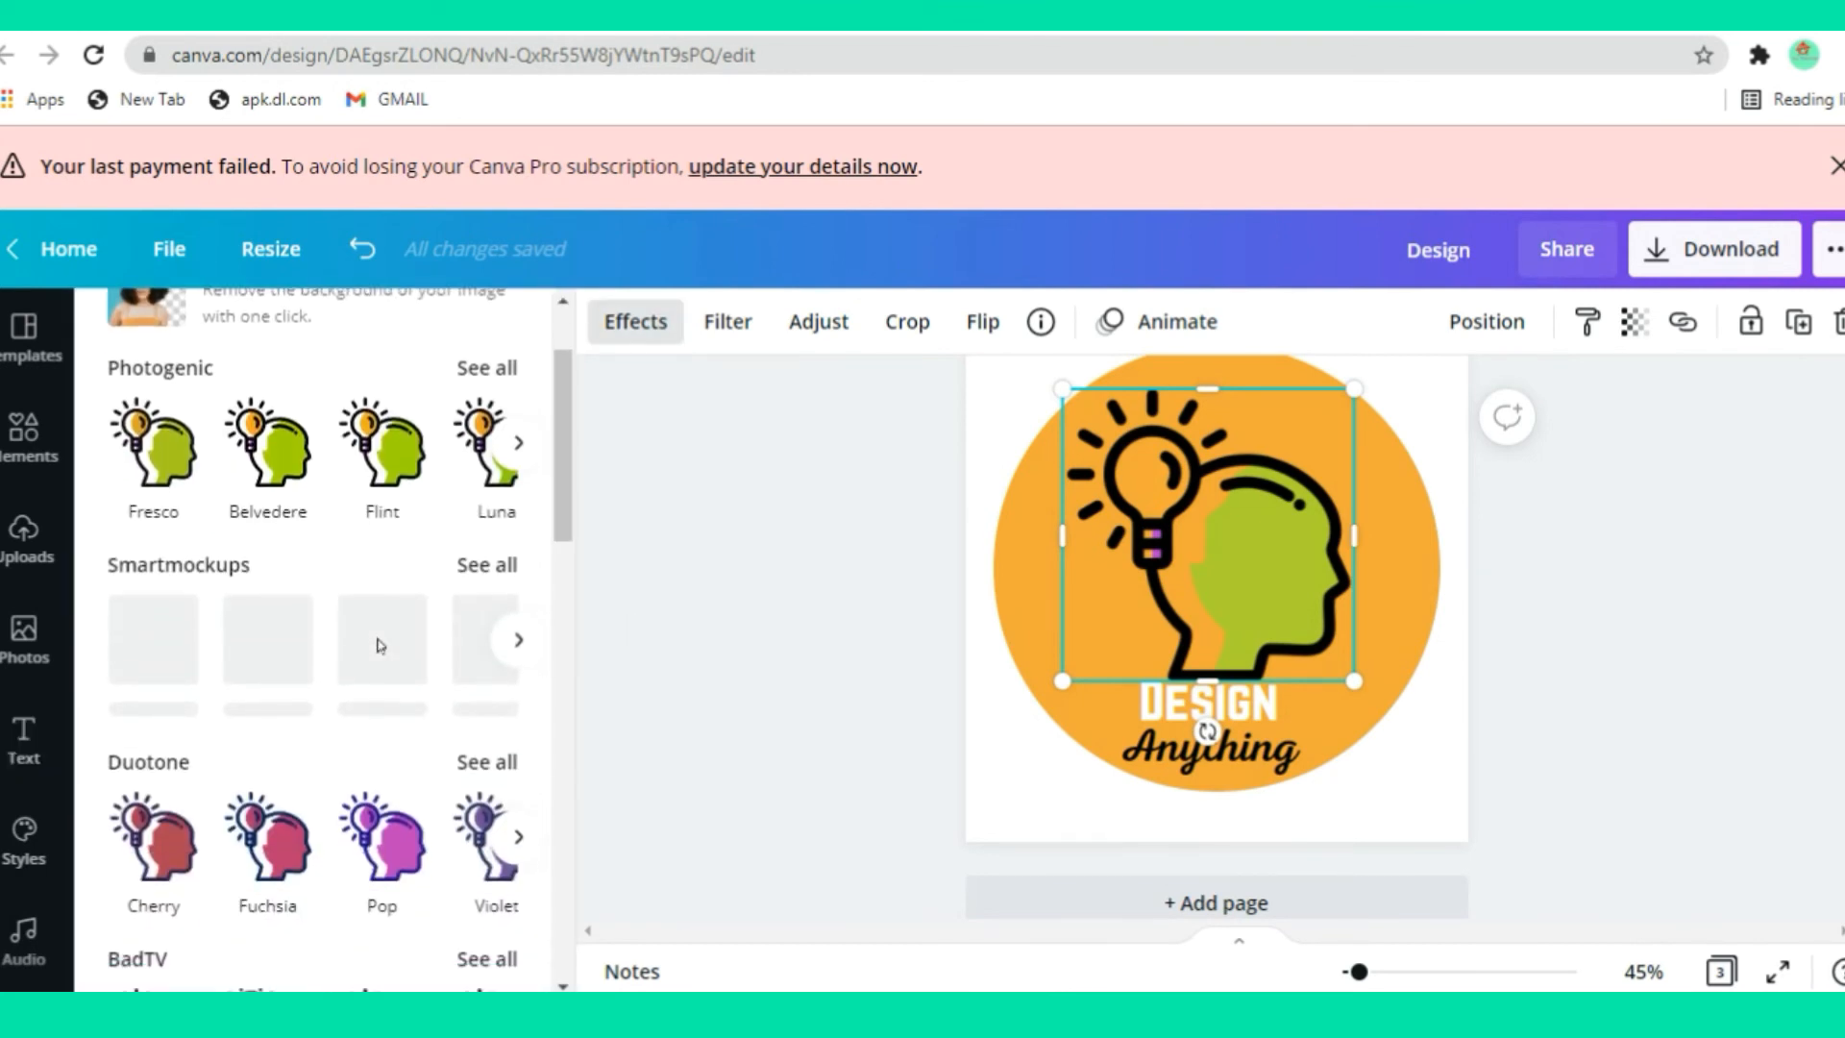
scroll(380, 646, down, 3)
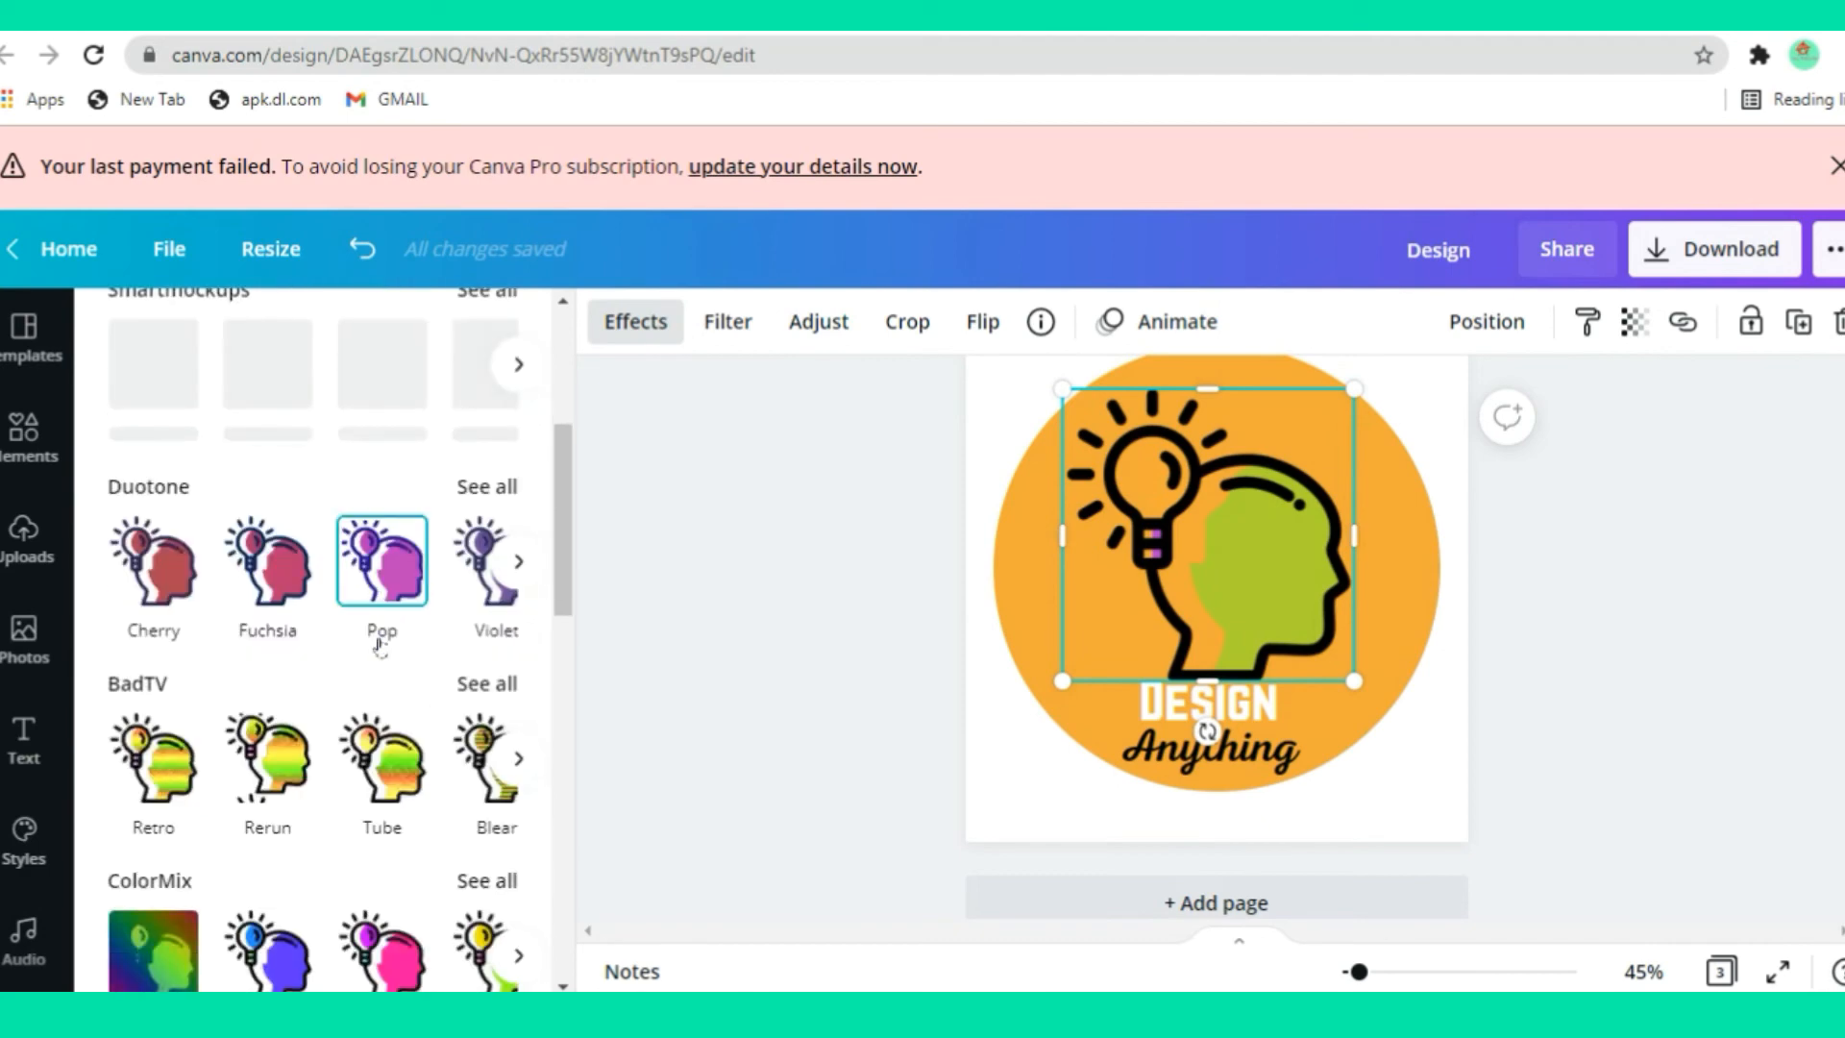
scroll(379, 646, down, 5)
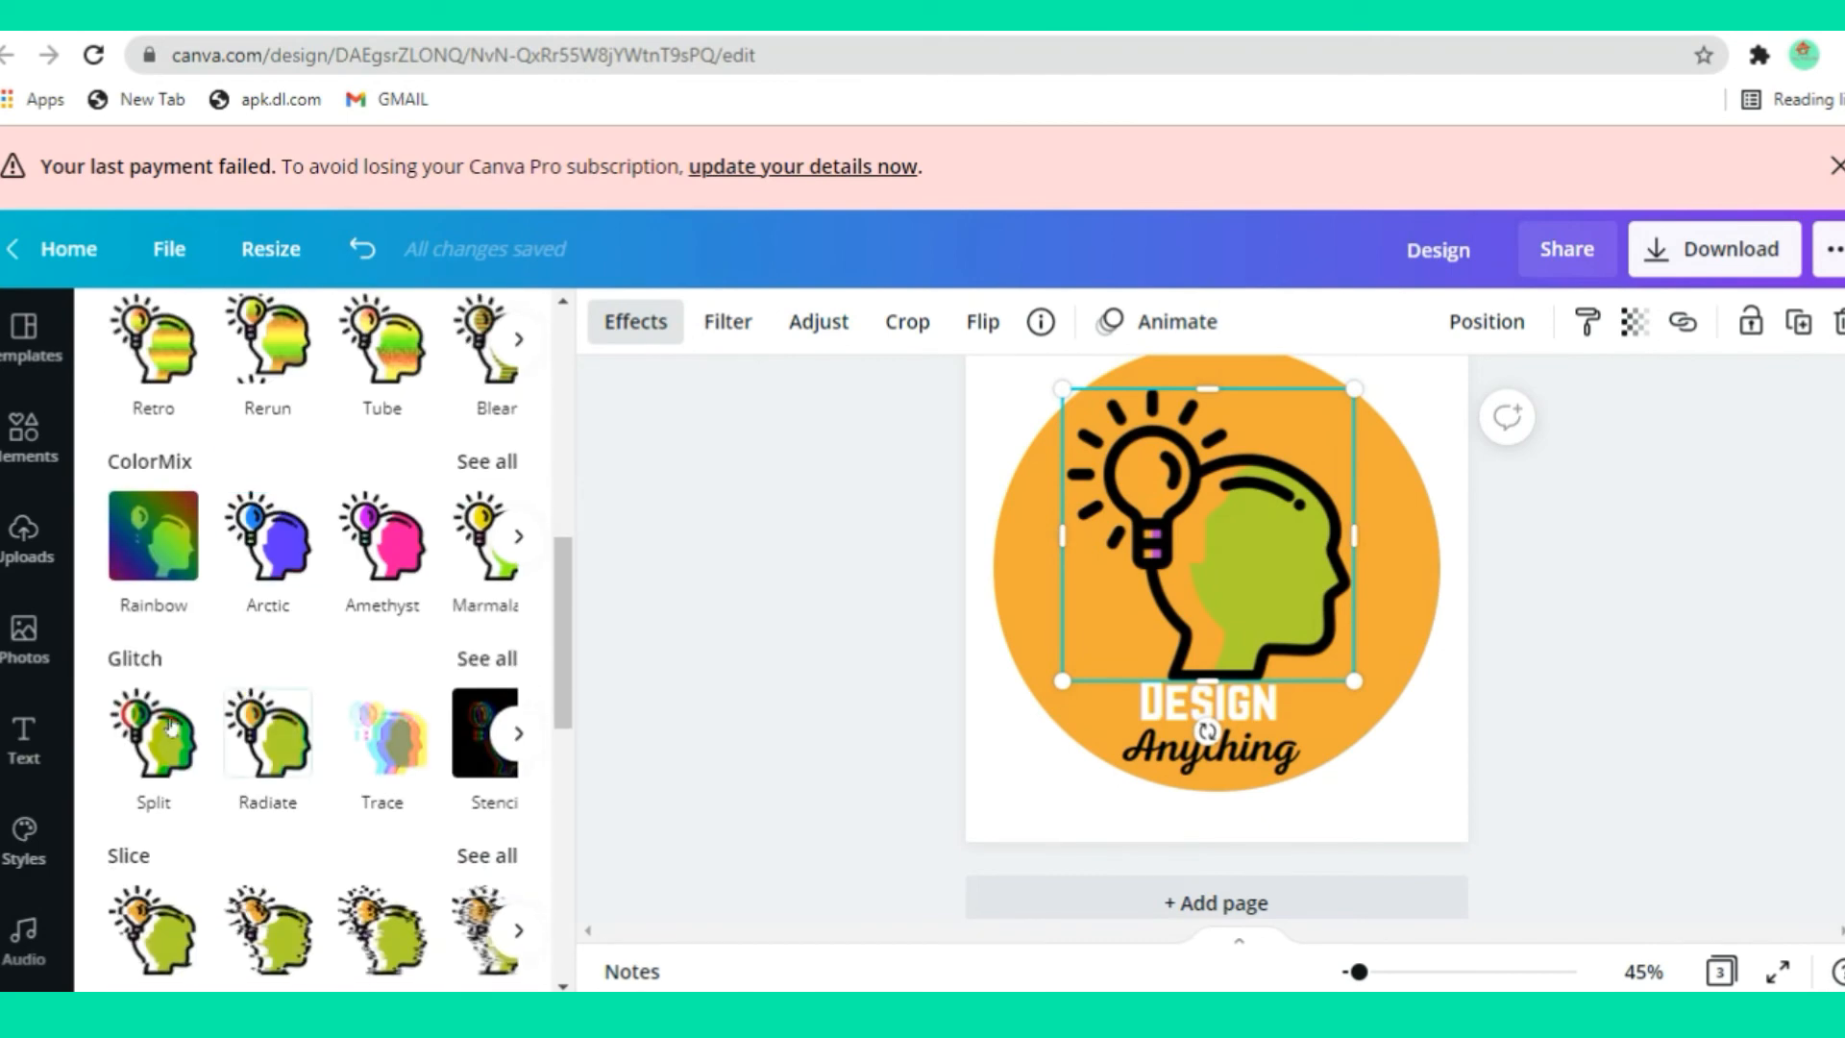
scroll(346, 751, down, 2)
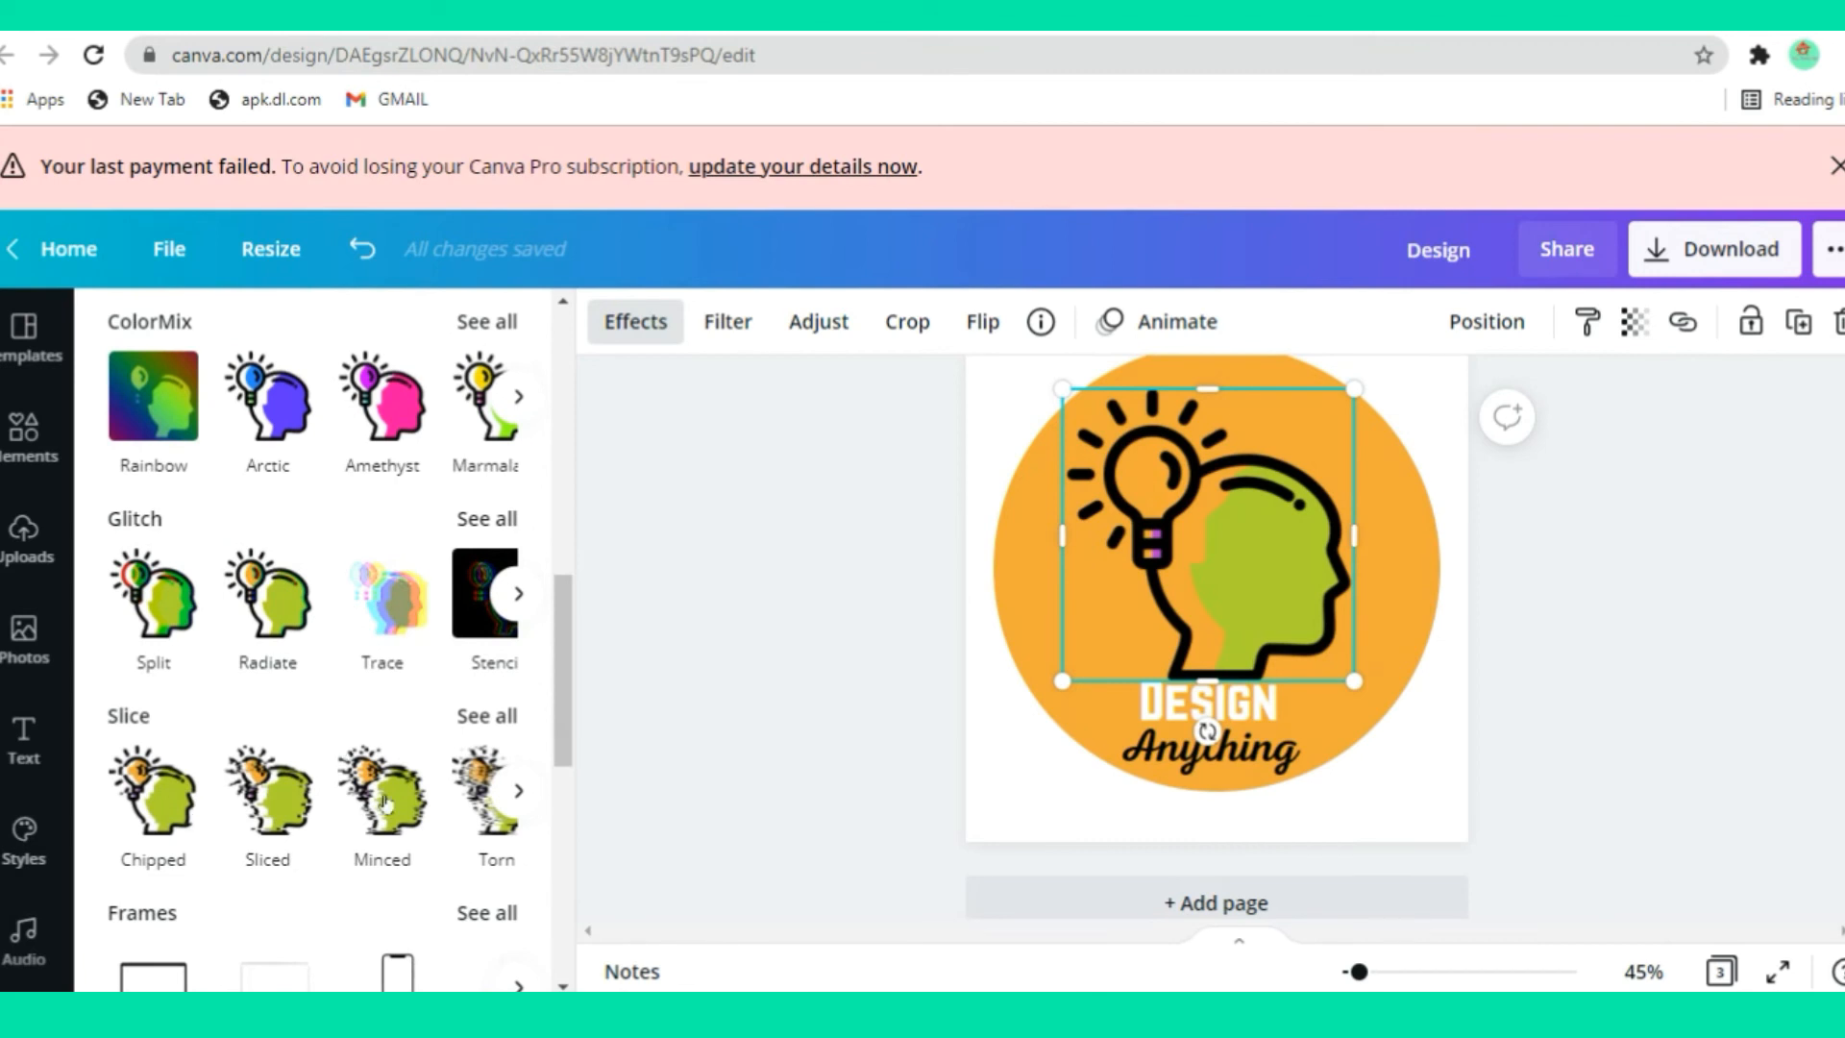
scroll(279, 691, down, 2)
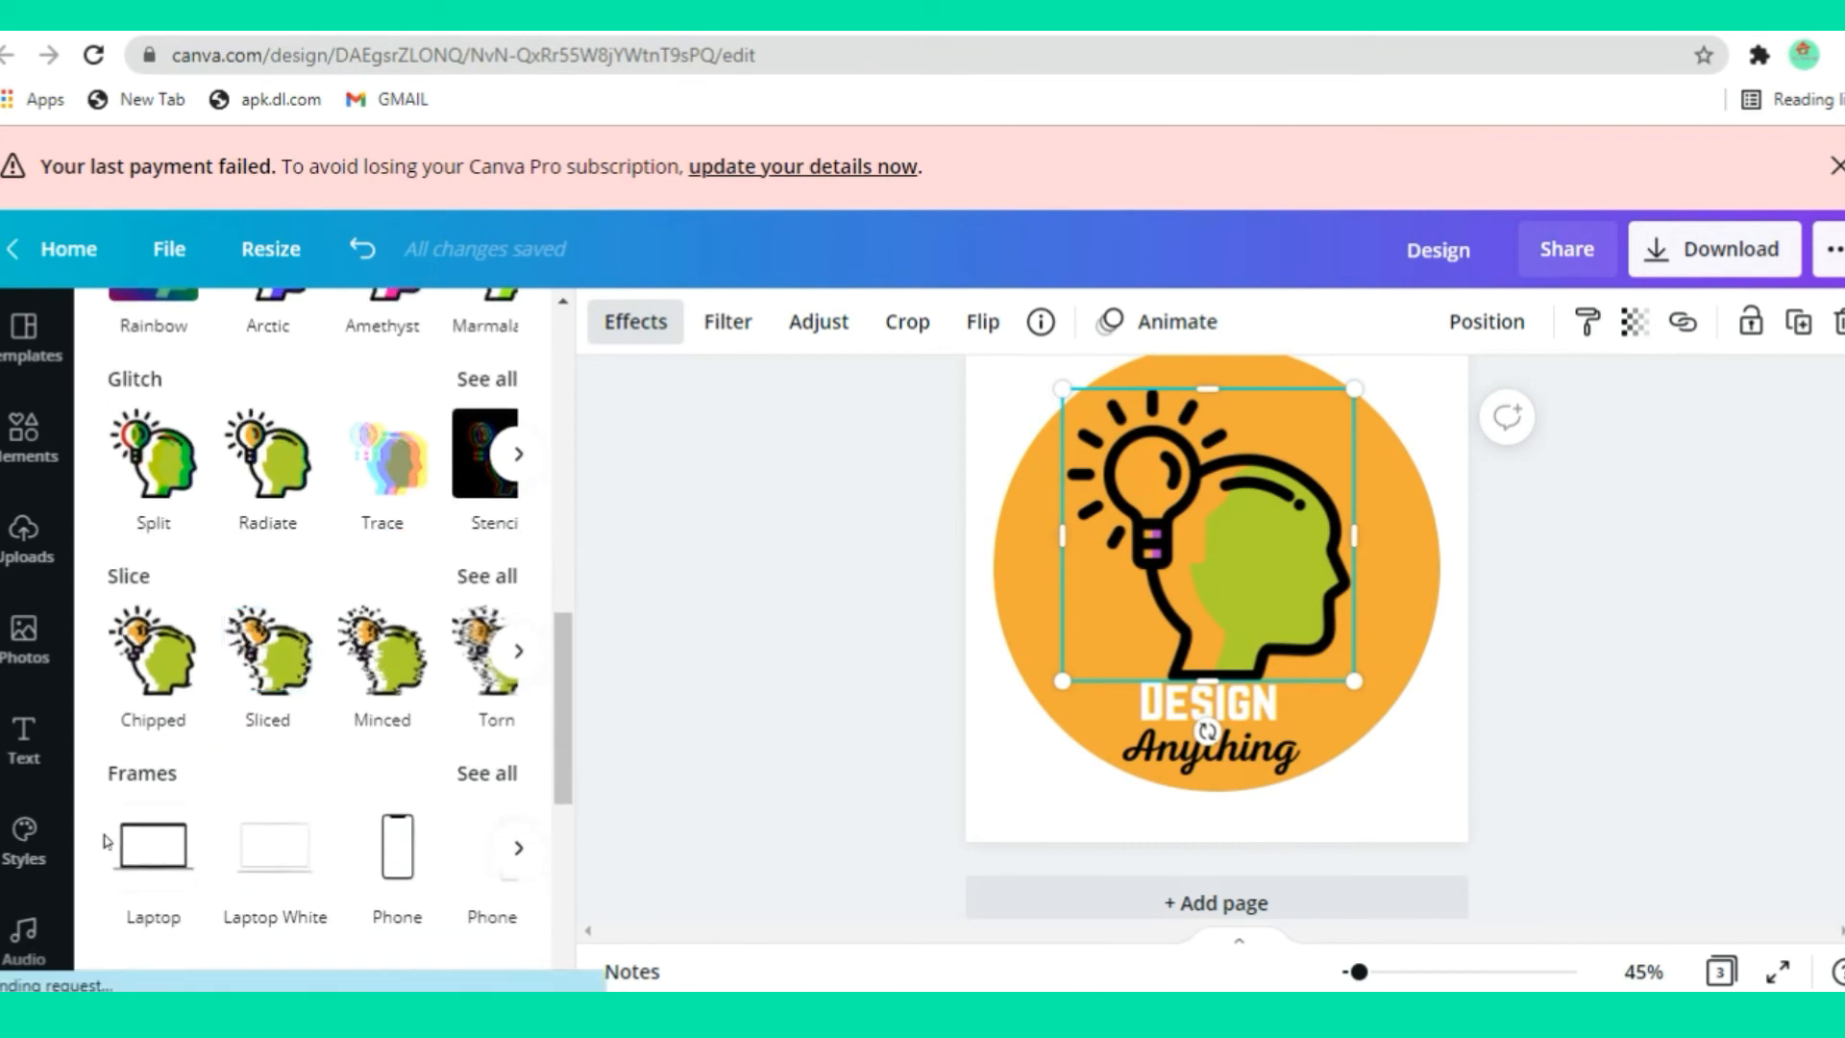
scroll(214, 826, down, 2)
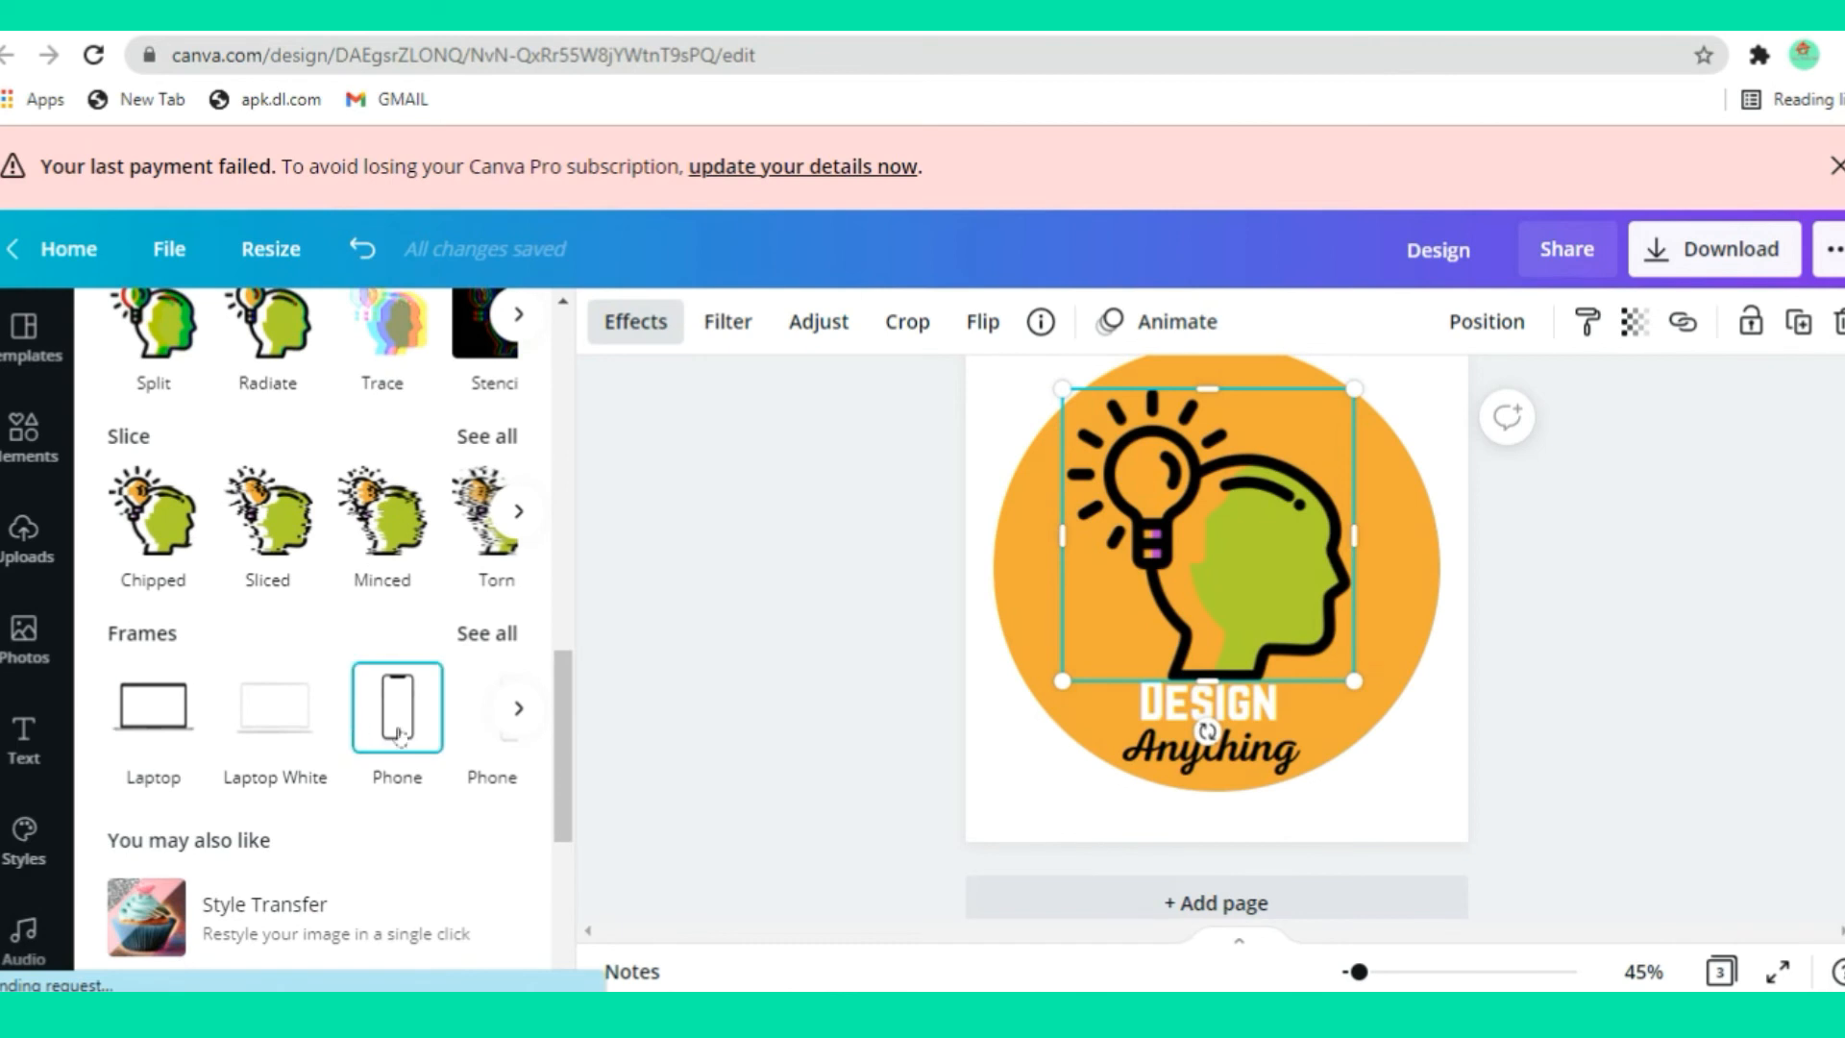
scroll(285, 733, down, 3)
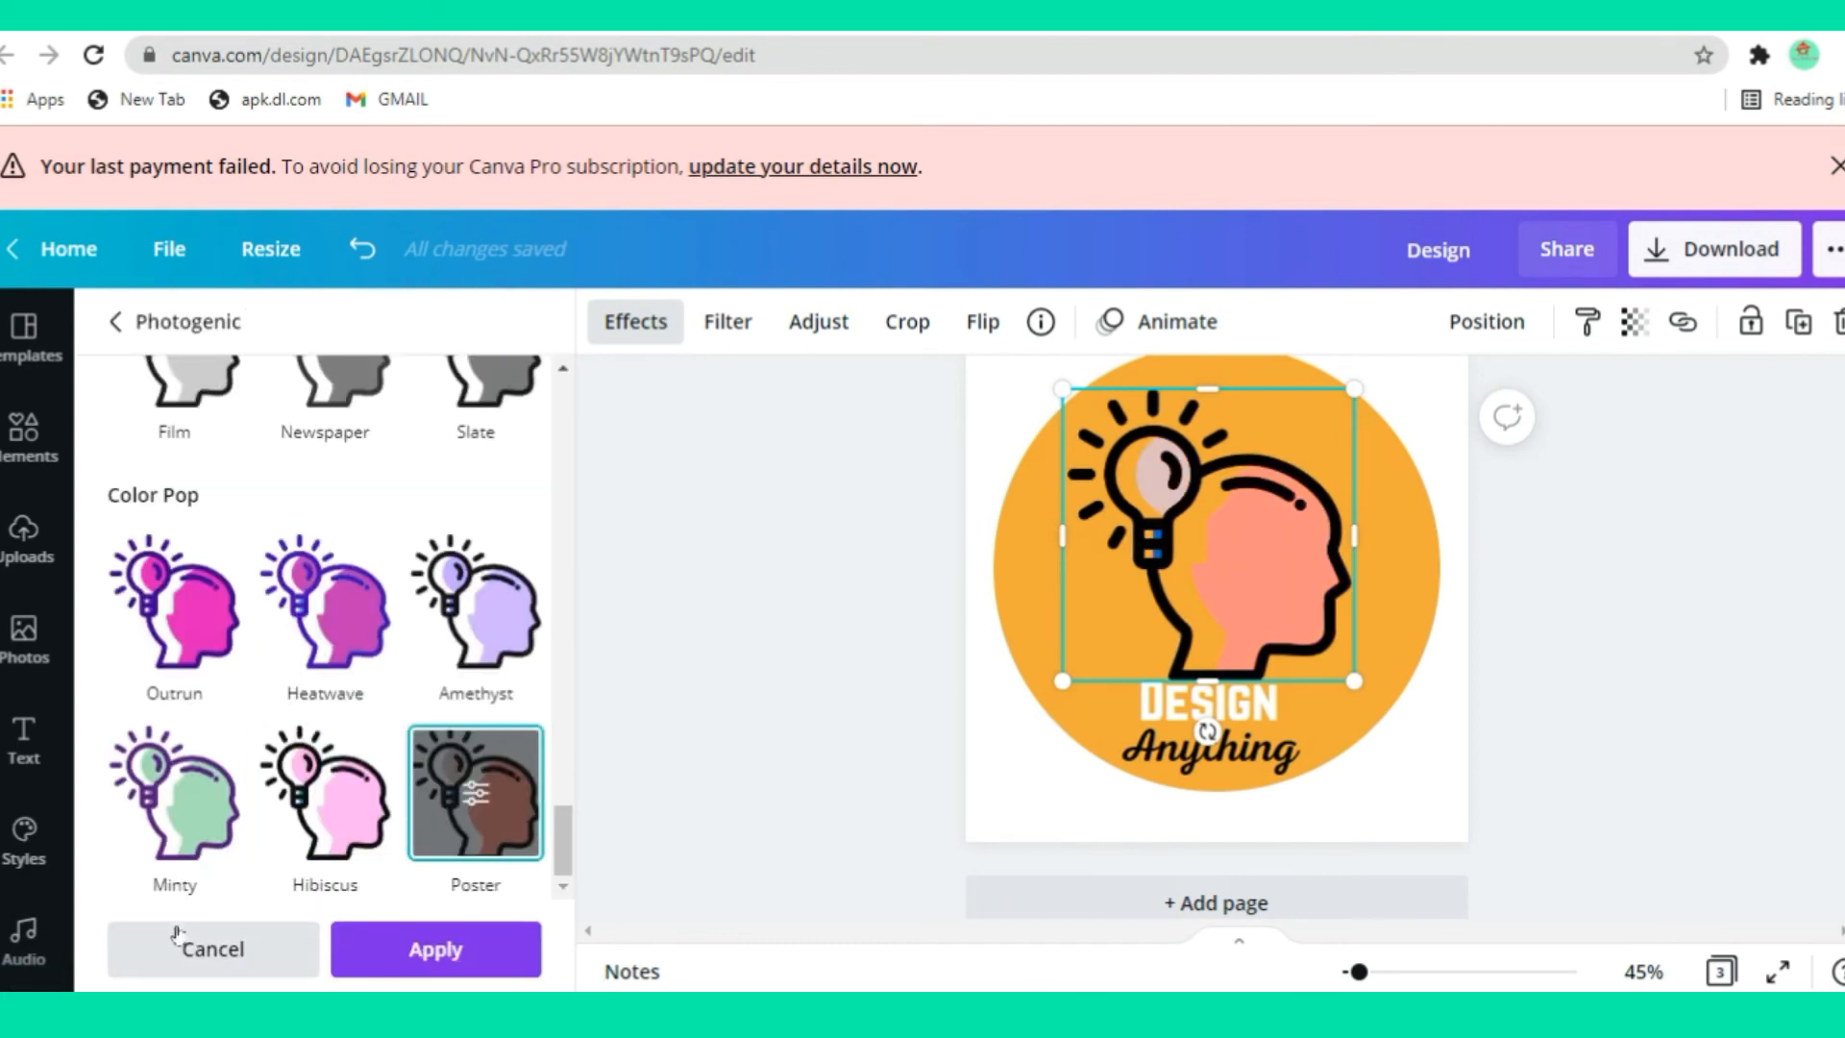
click(189, 951)
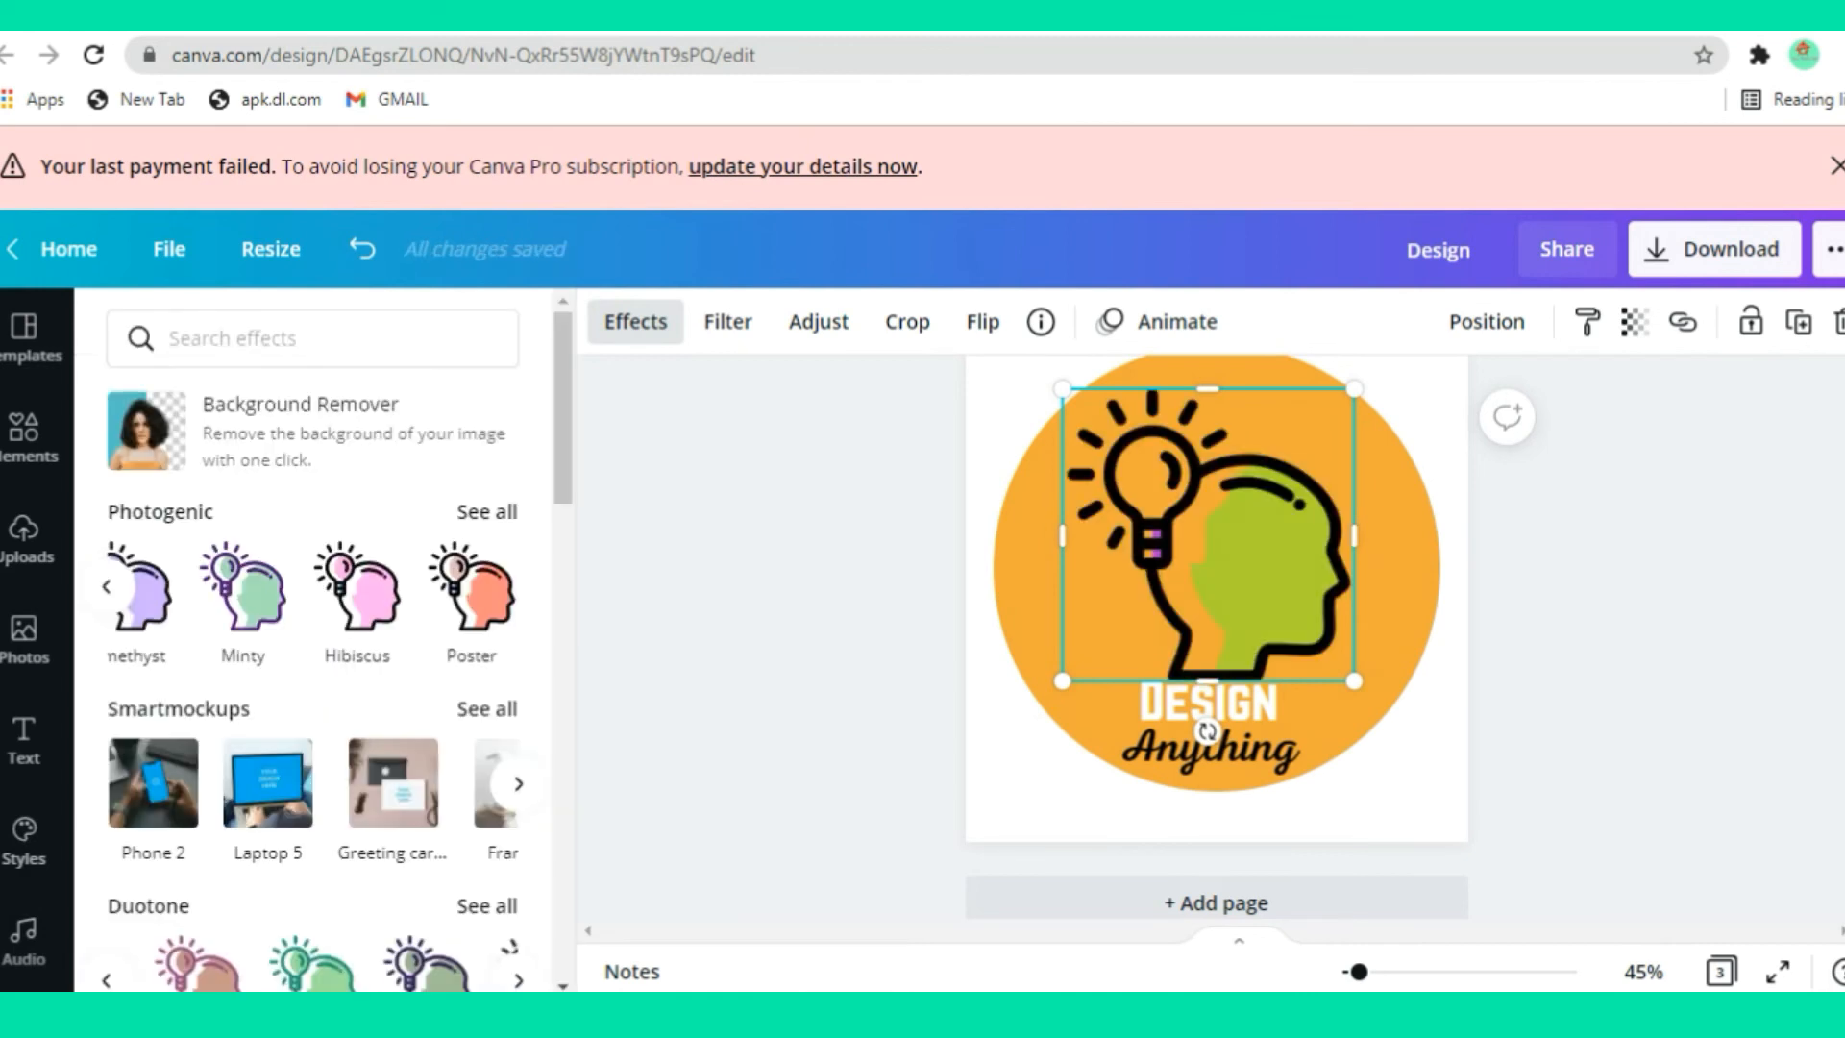
Give the page 3 icon the ColorMix Amethyst effect and open its hue and saturation controls
scroll(317, 625, down, 5)
click(392, 463)
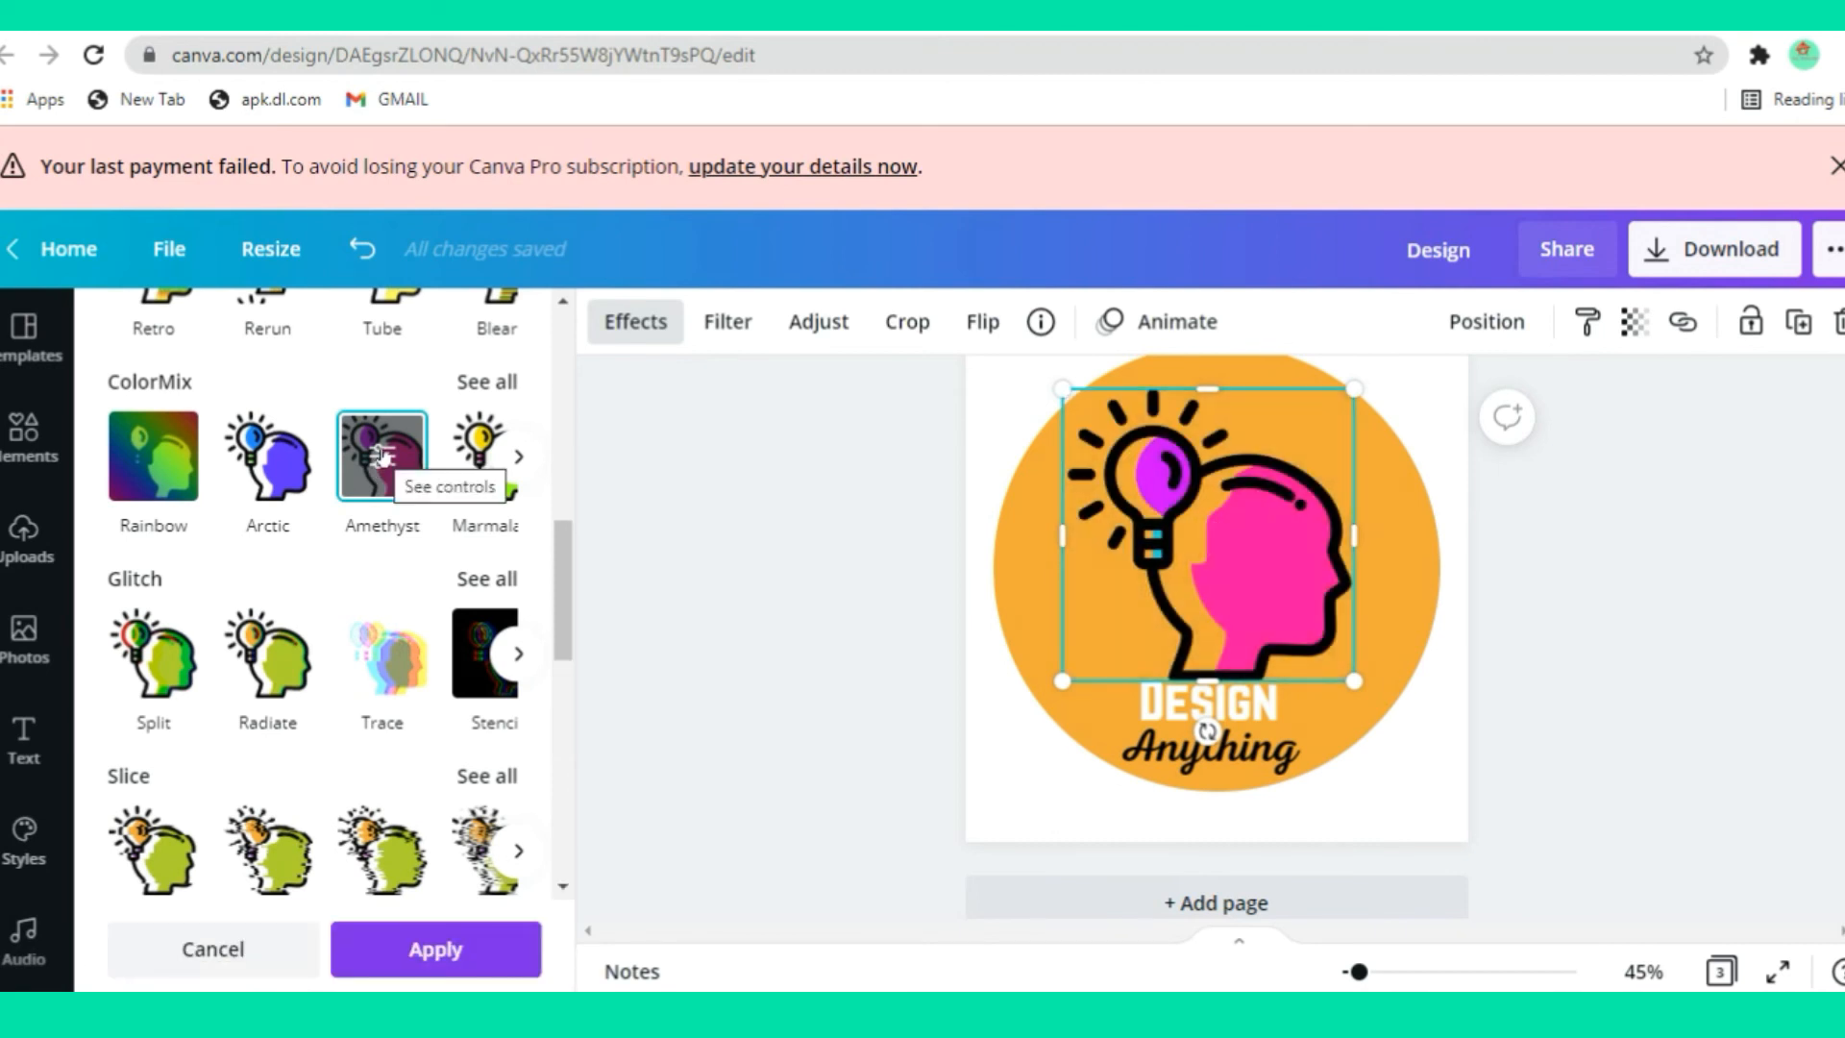
click(383, 458)
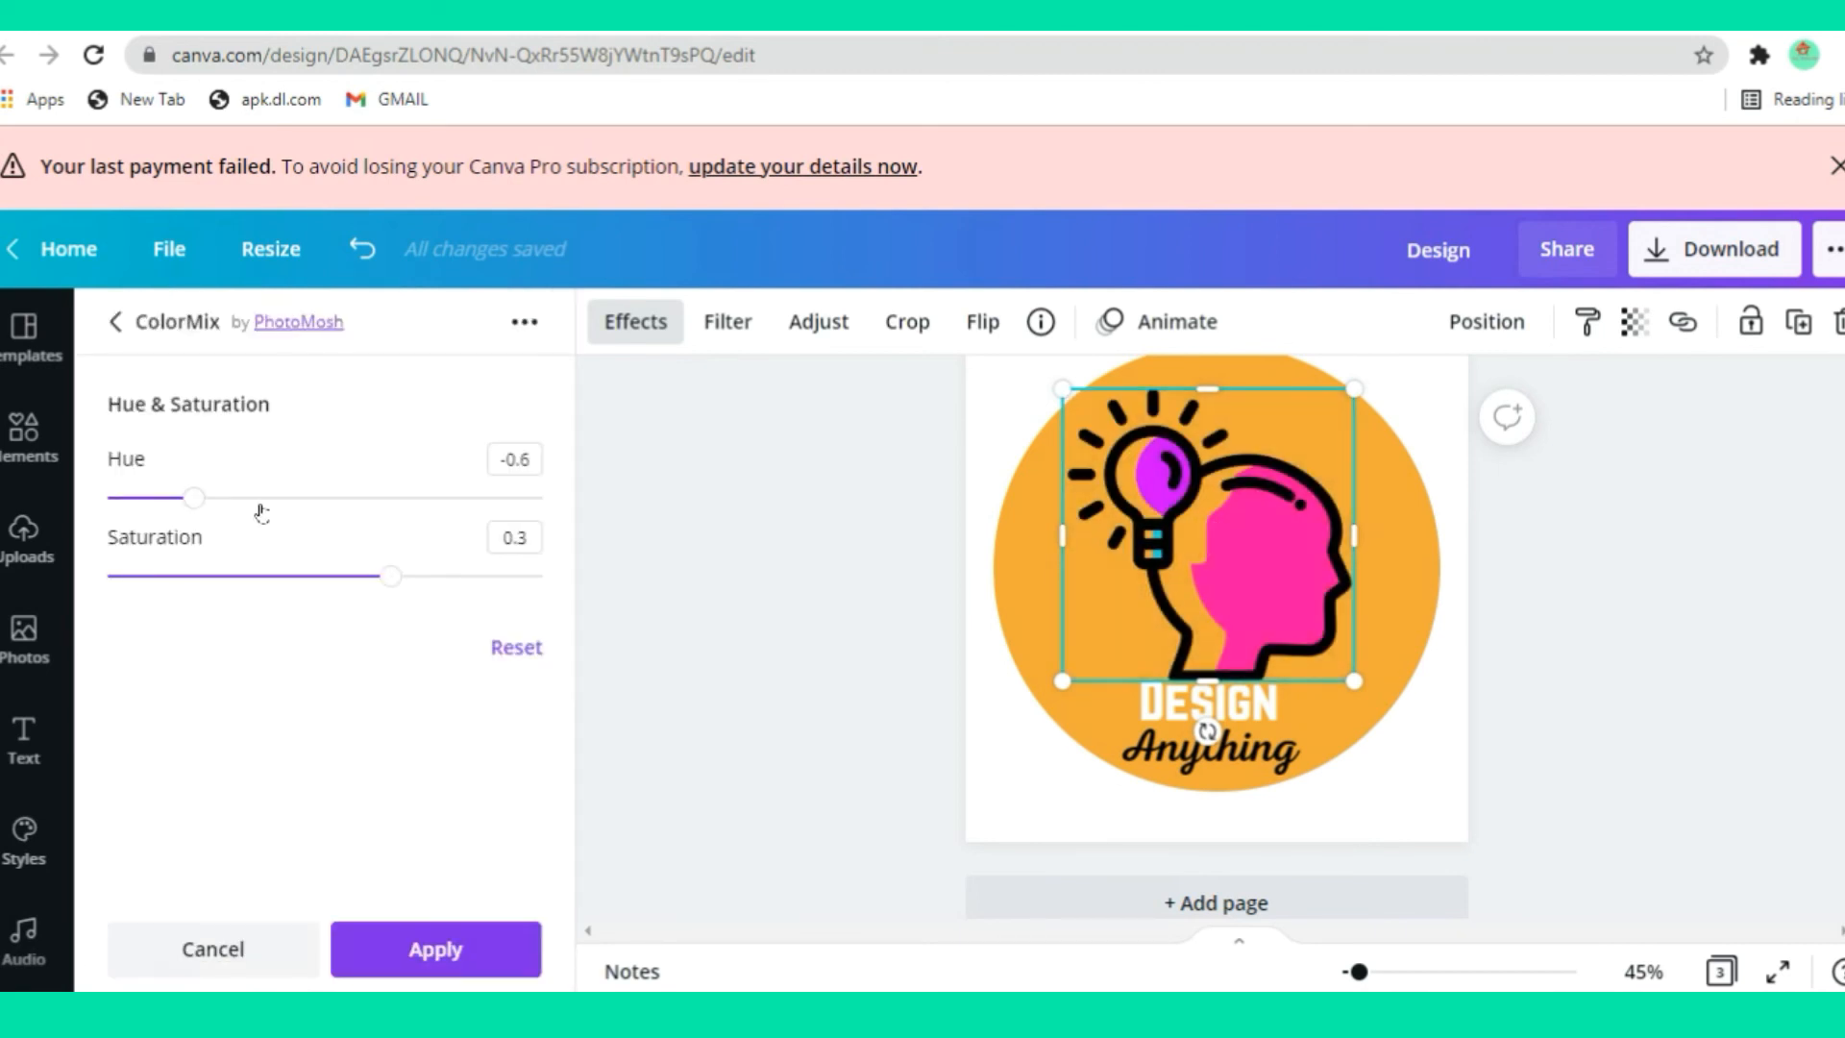
Try a hue of -0.7 with saturation values of 1 and -0.6 on the icon's Amethyst effect
mouse_move(188, 500)
mouse_down()
mouse_move(548, 510)
mouse_move(171, 508)
mouse_up()
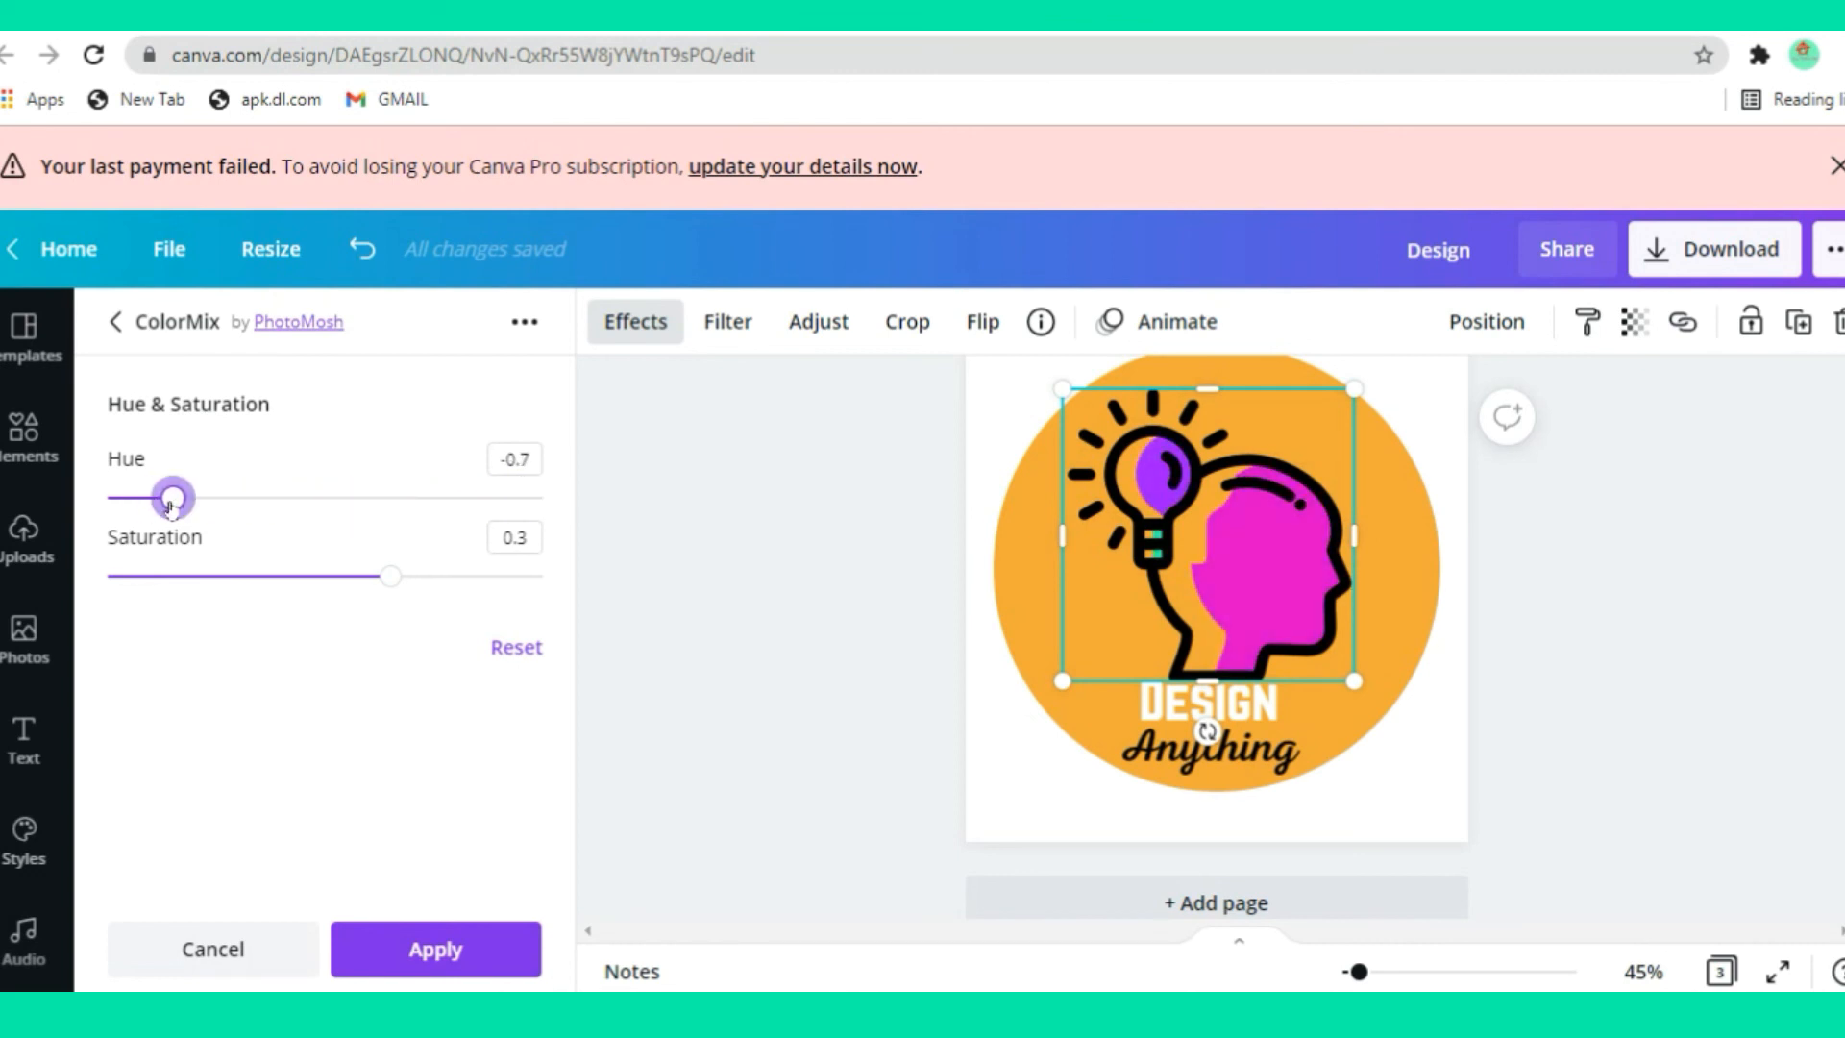
drag(392, 578, 173, 577)
drag(622, 591, 697, 591)
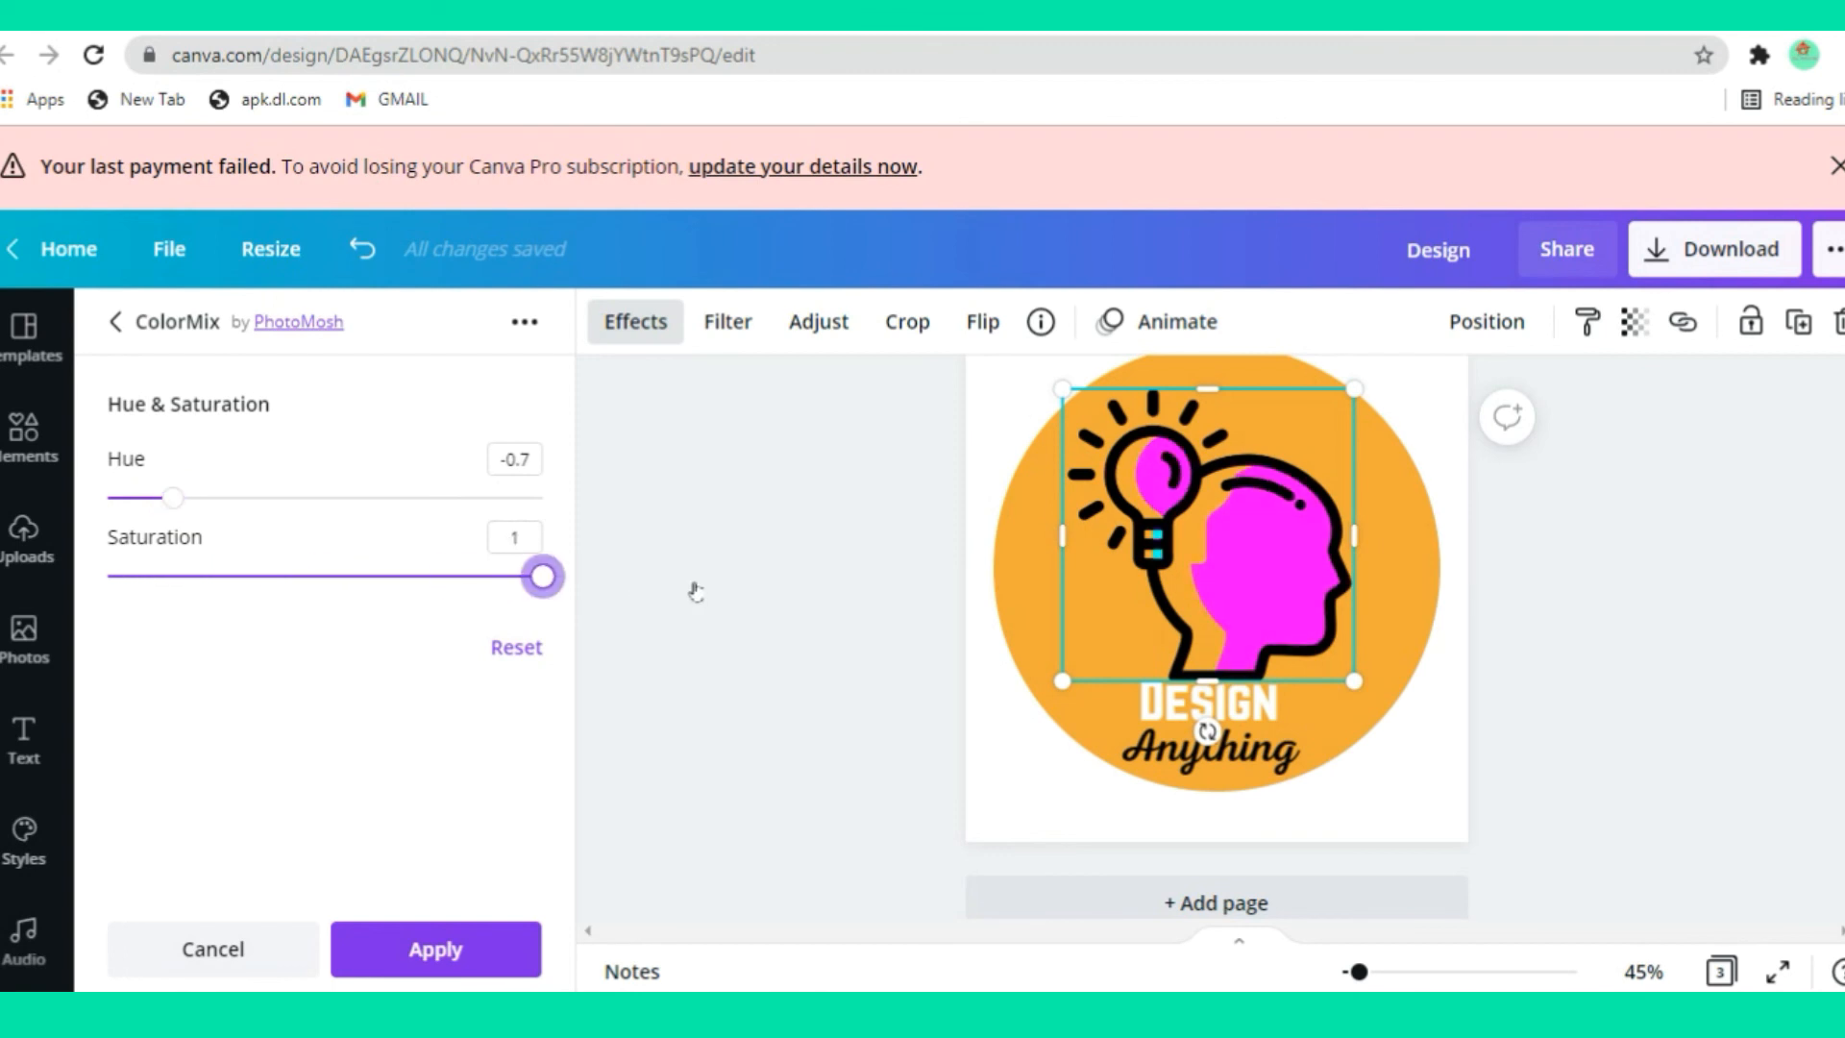
drag(198, 582, 161, 588)
click(197, 585)
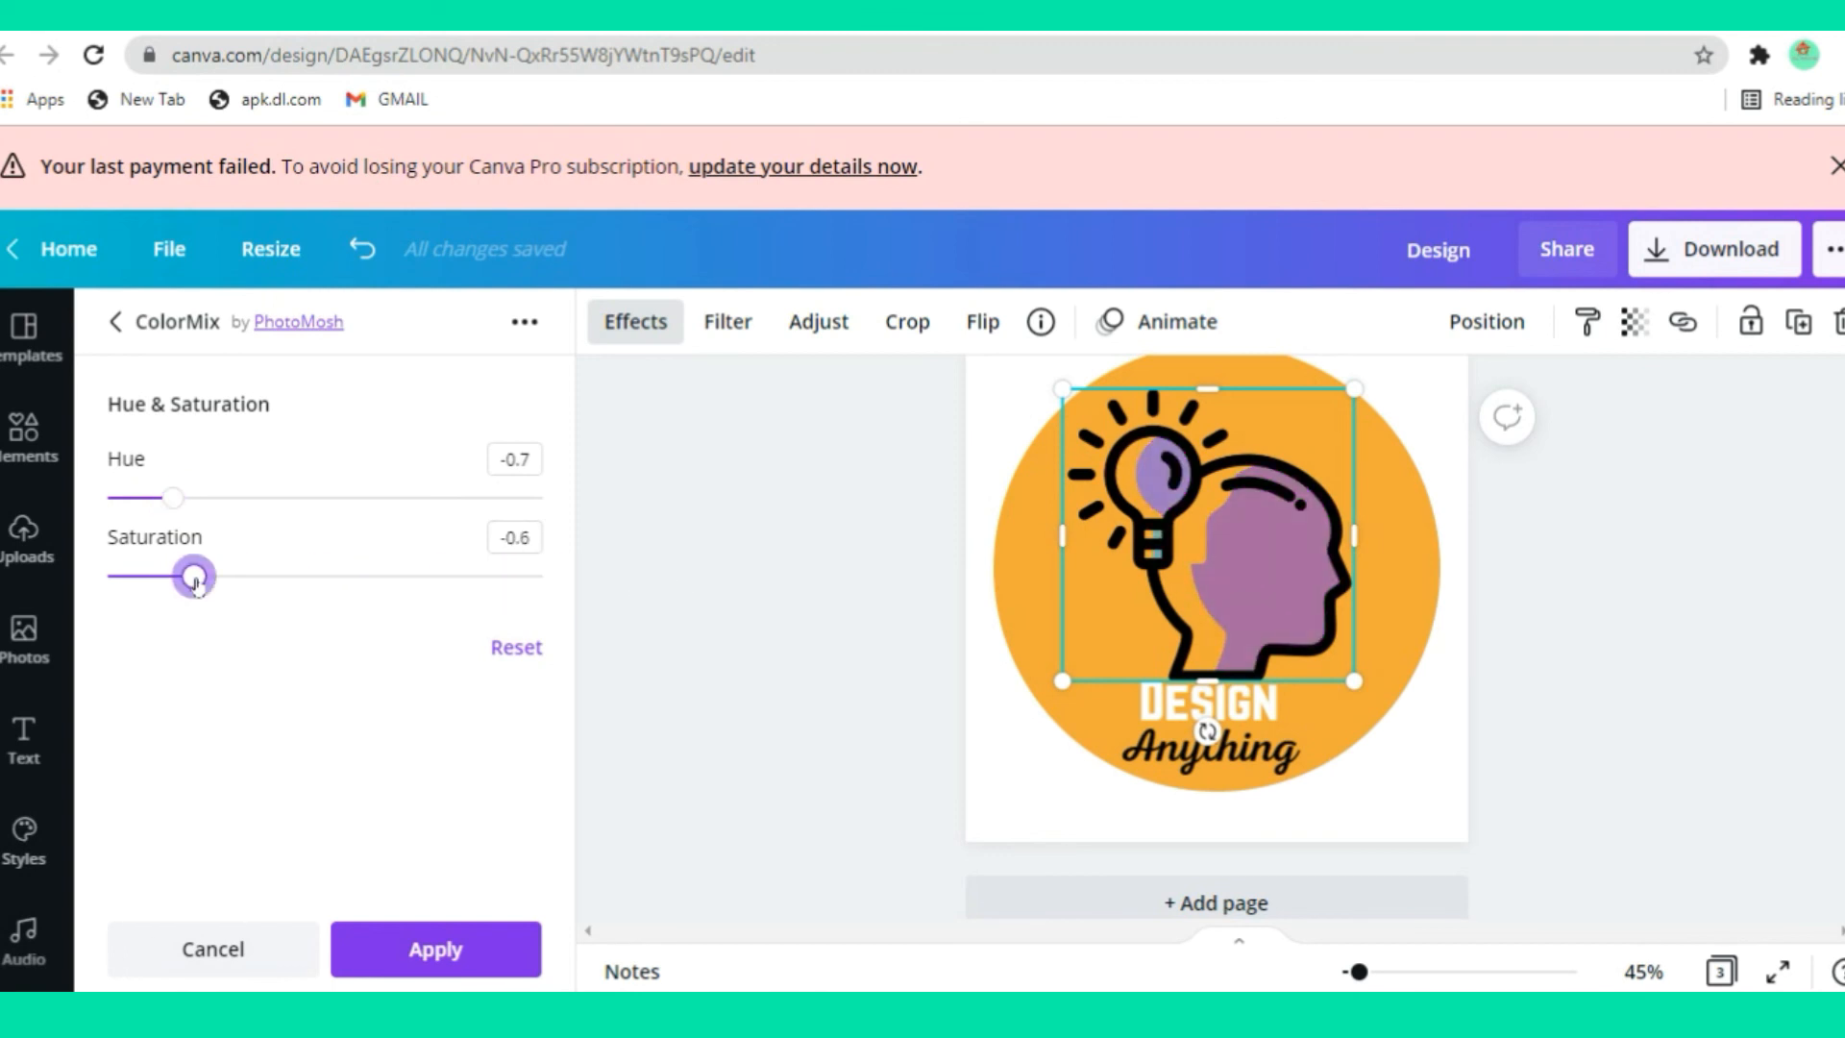
mouse_move(184, 502)
mouse_down()
mouse_move(542, 500)
mouse_move(50, 502)
mouse_move(173, 498)
mouse_up()
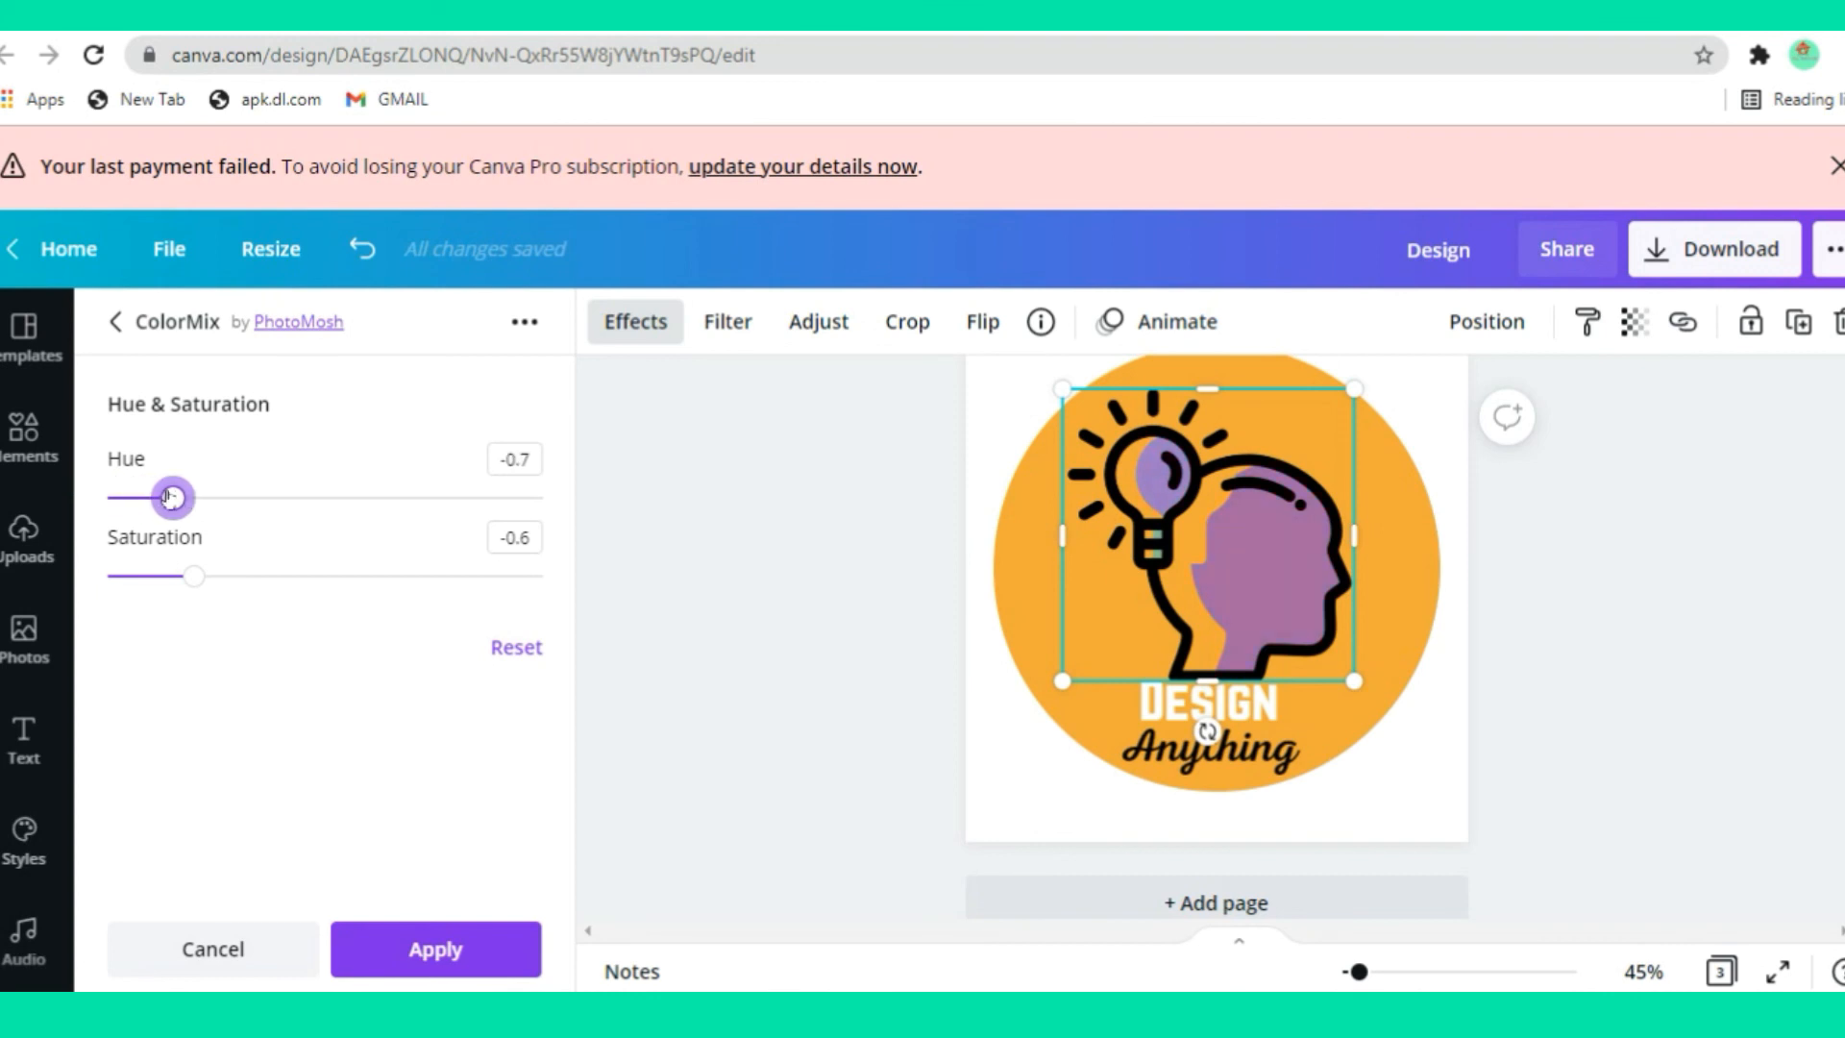
Set the Amethyst effect's saturation to 0.9 and hue to -0.6, apply it and deselect the icon
drag(371, 577, 533, 582)
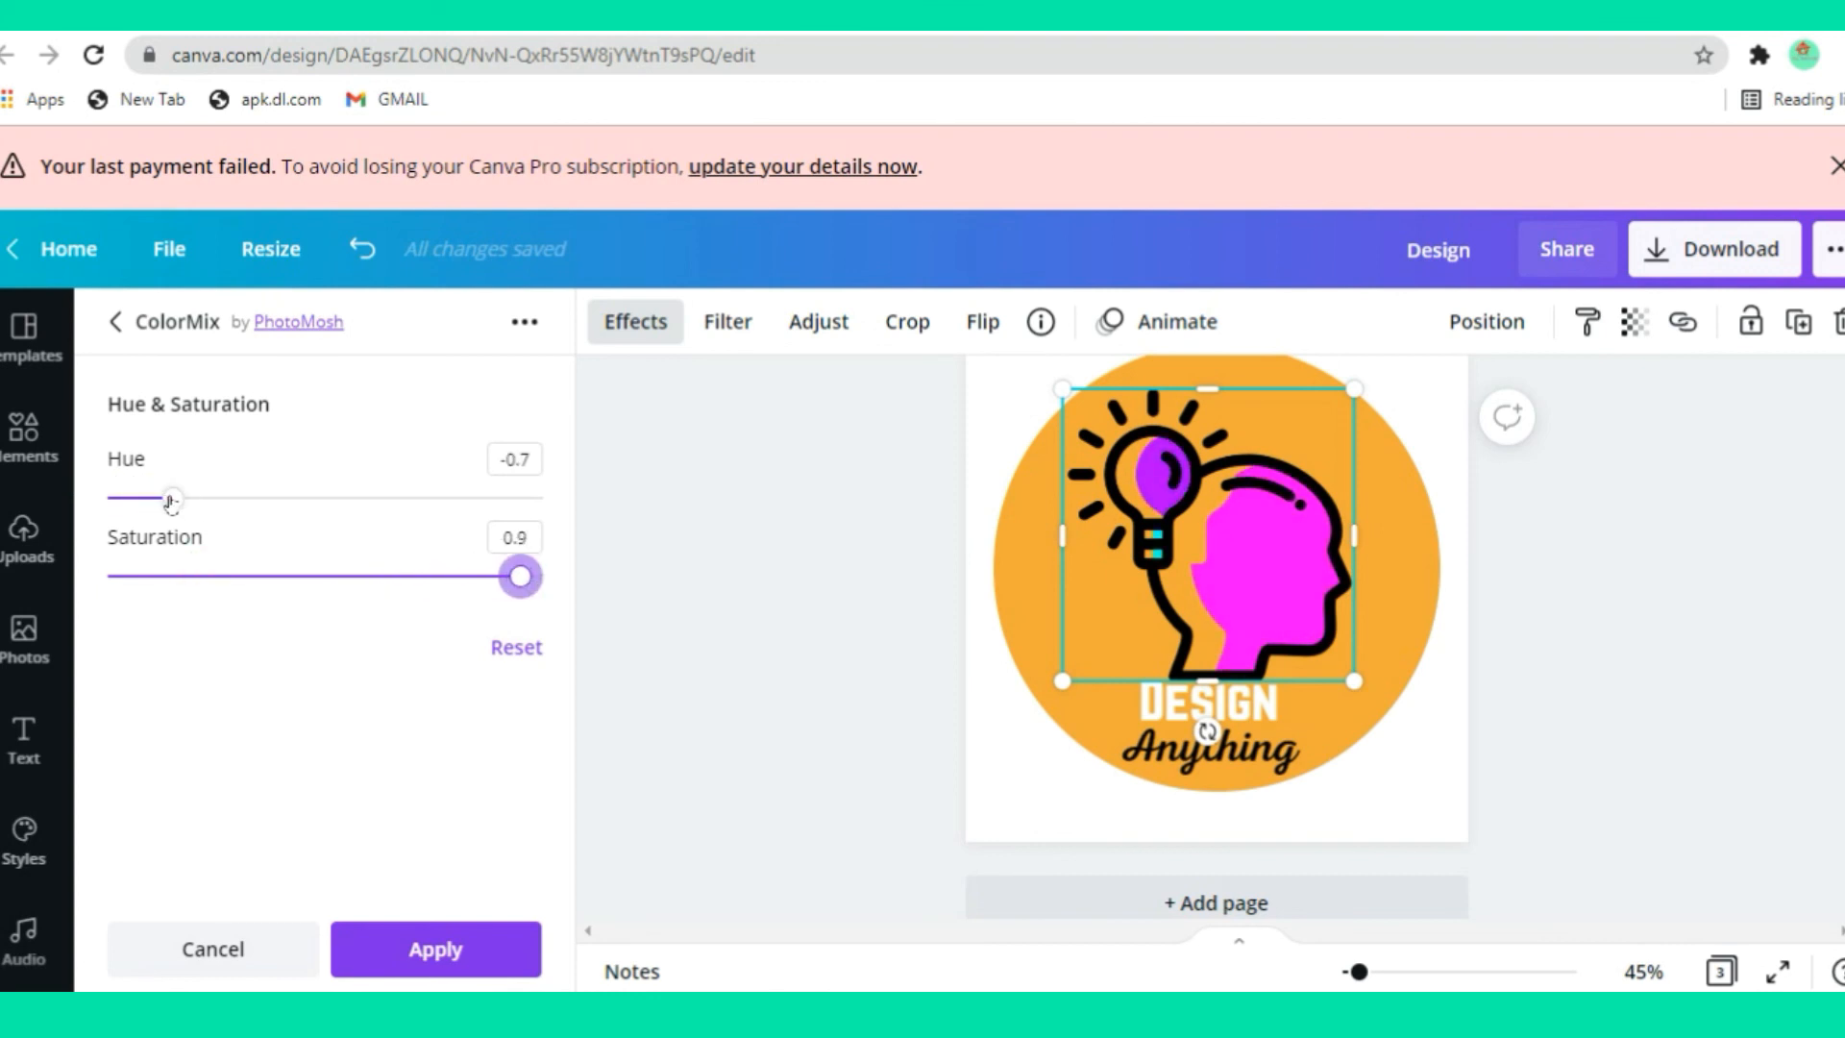
mouse_move(171, 501)
mouse_down()
mouse_move(238, 500)
mouse_move(193, 499)
mouse_up()
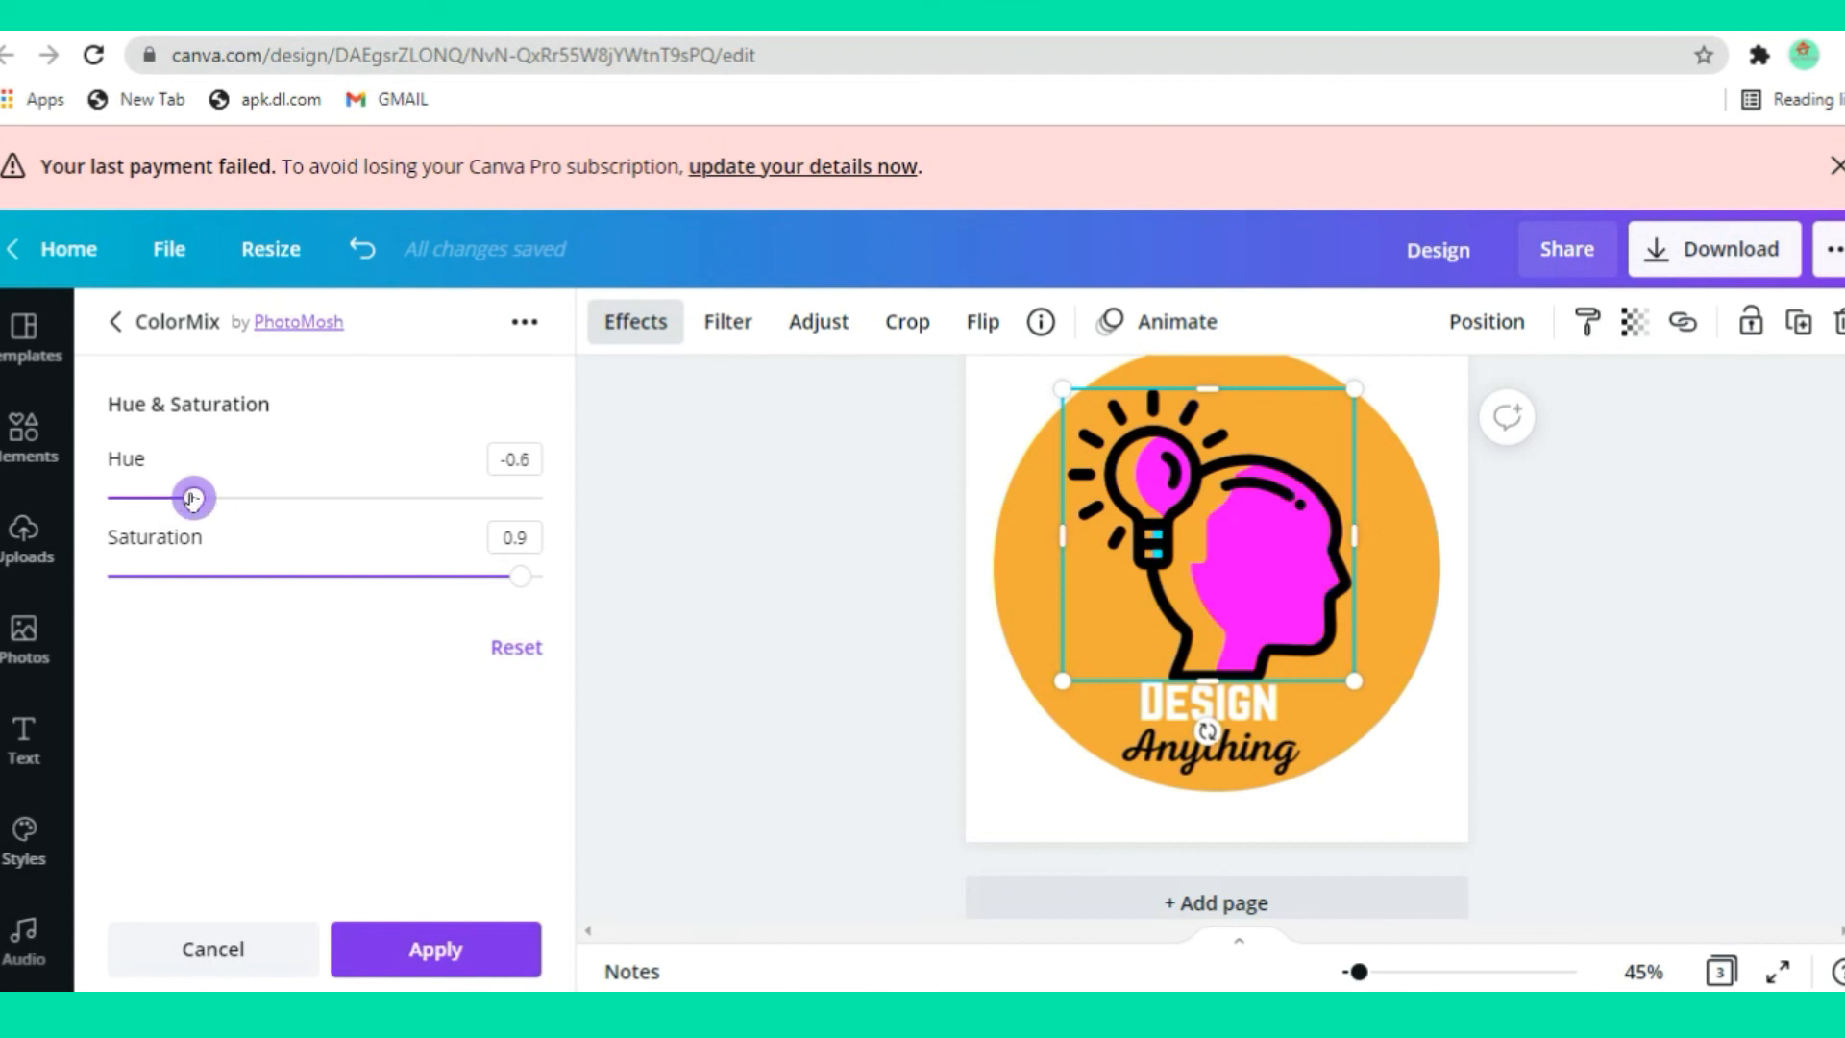
click(452, 949)
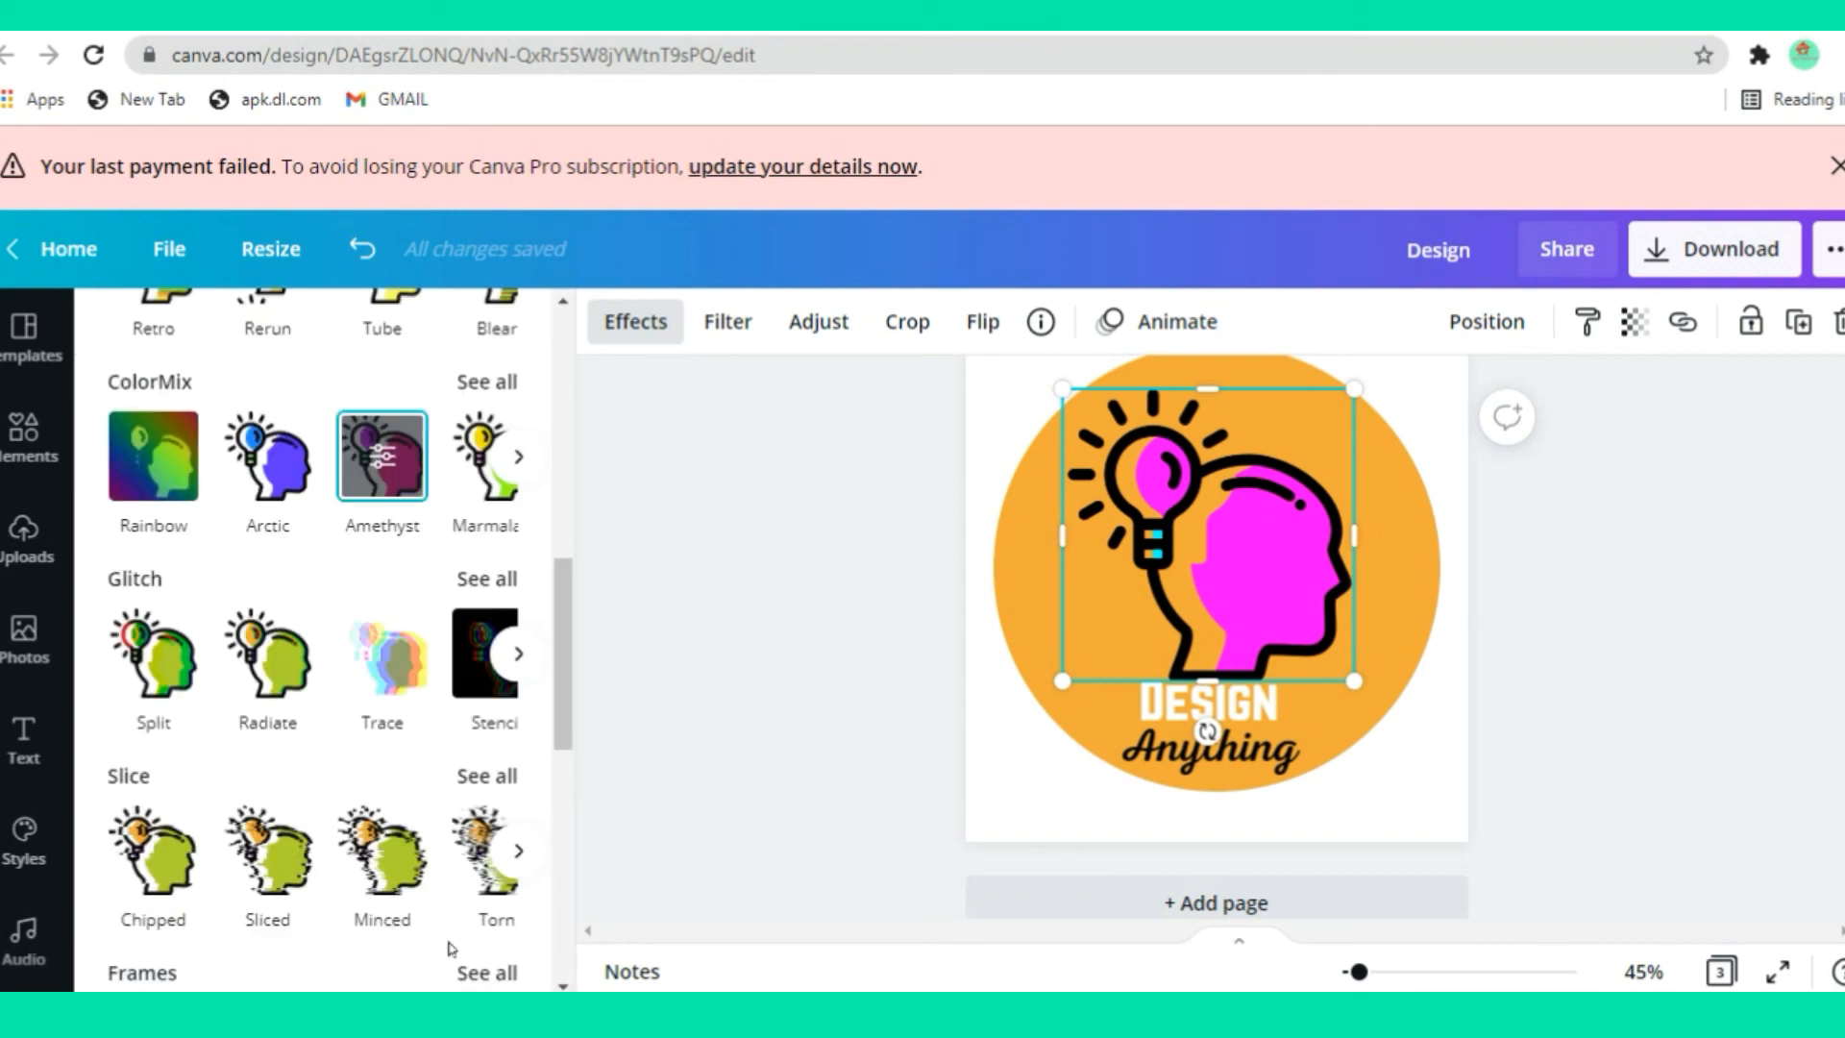
click(841, 507)
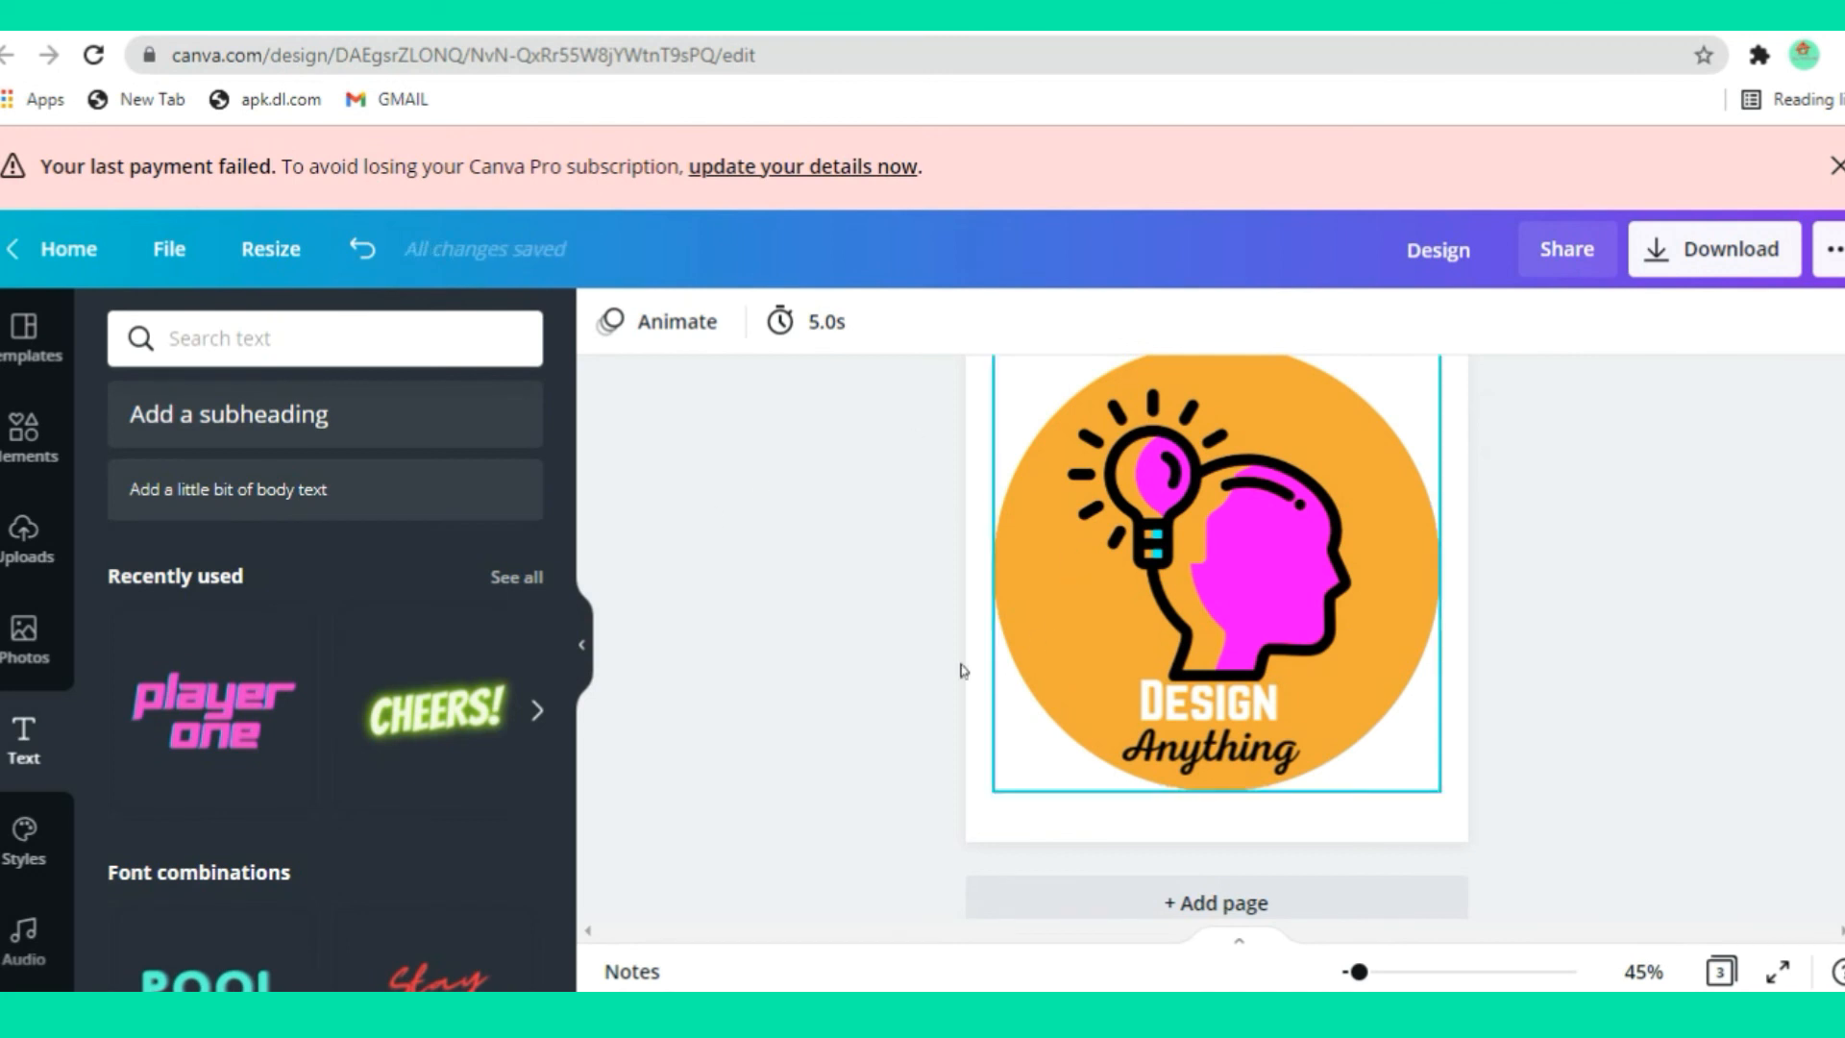
Review the logo variants on all three pages, comparing their circle, icon and text colors
scroll(877, 704, up, 5)
scroll(877, 704, up, 5)
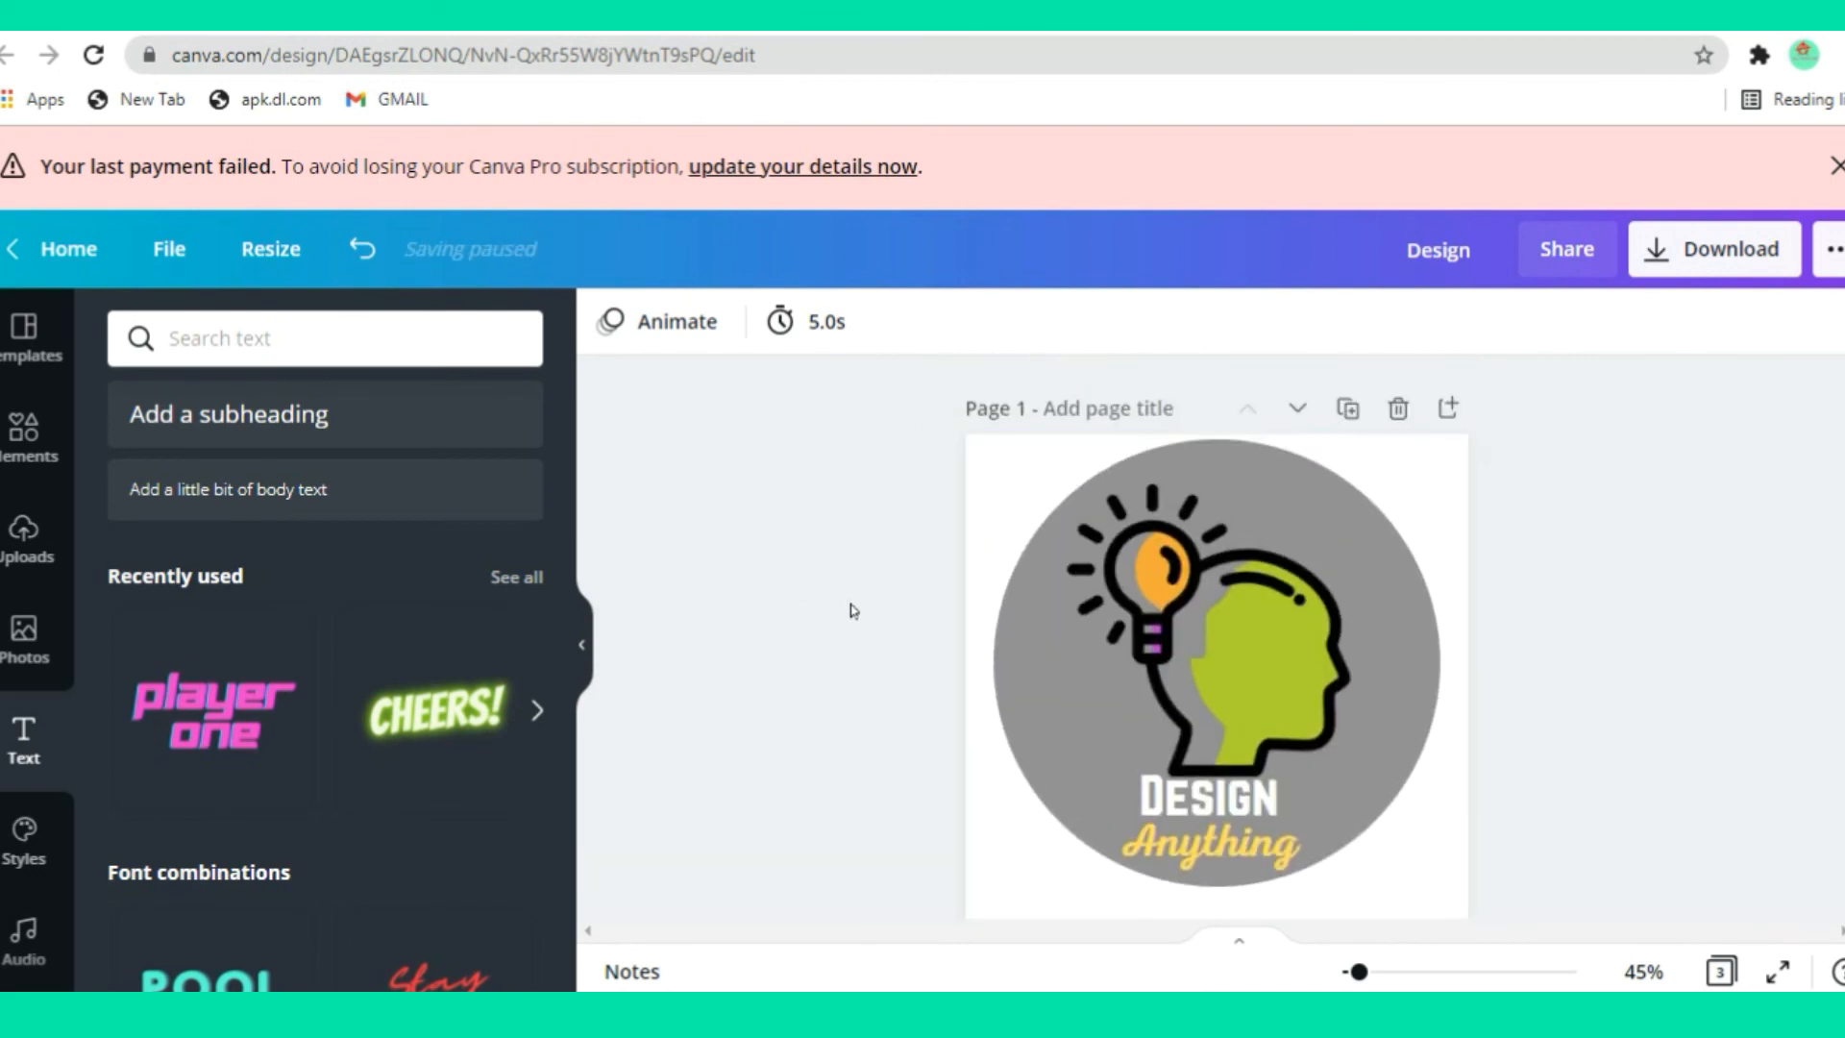
scroll(850, 610, down, 5)
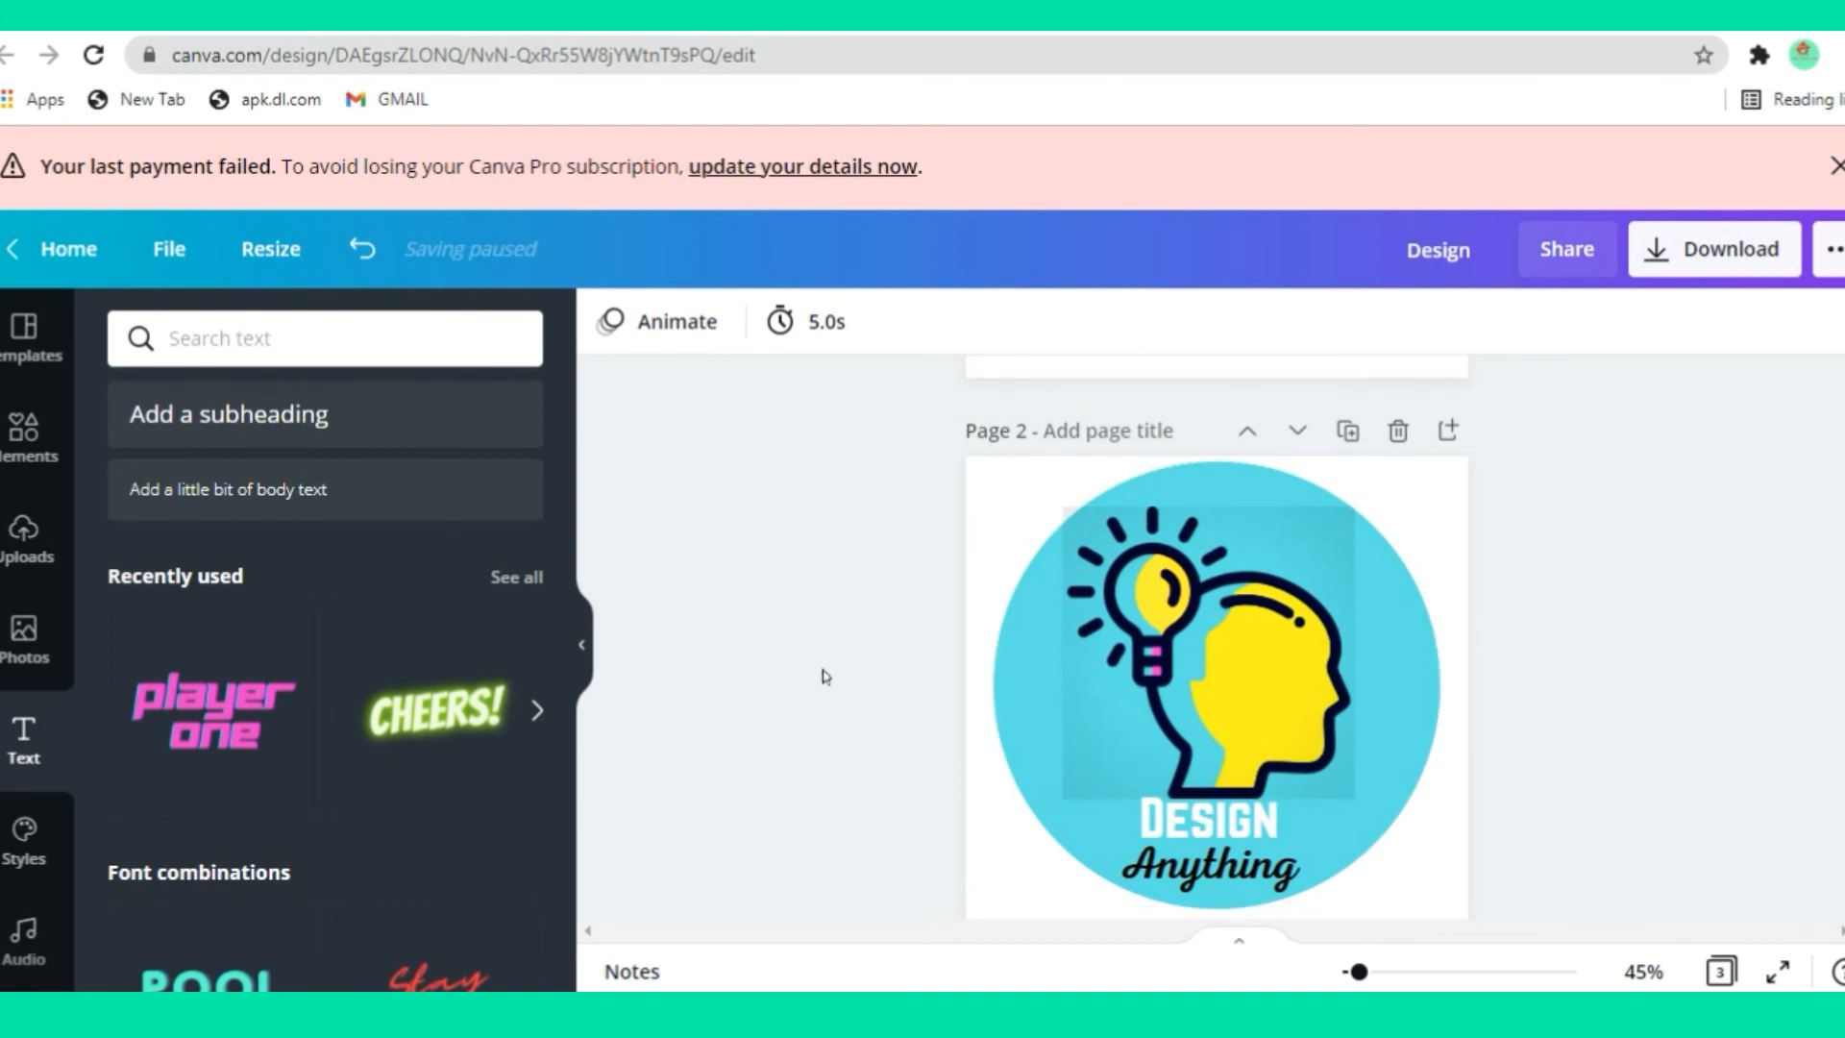
scroll(822, 676, down, 4)
scroll(788, 712, down, 3)
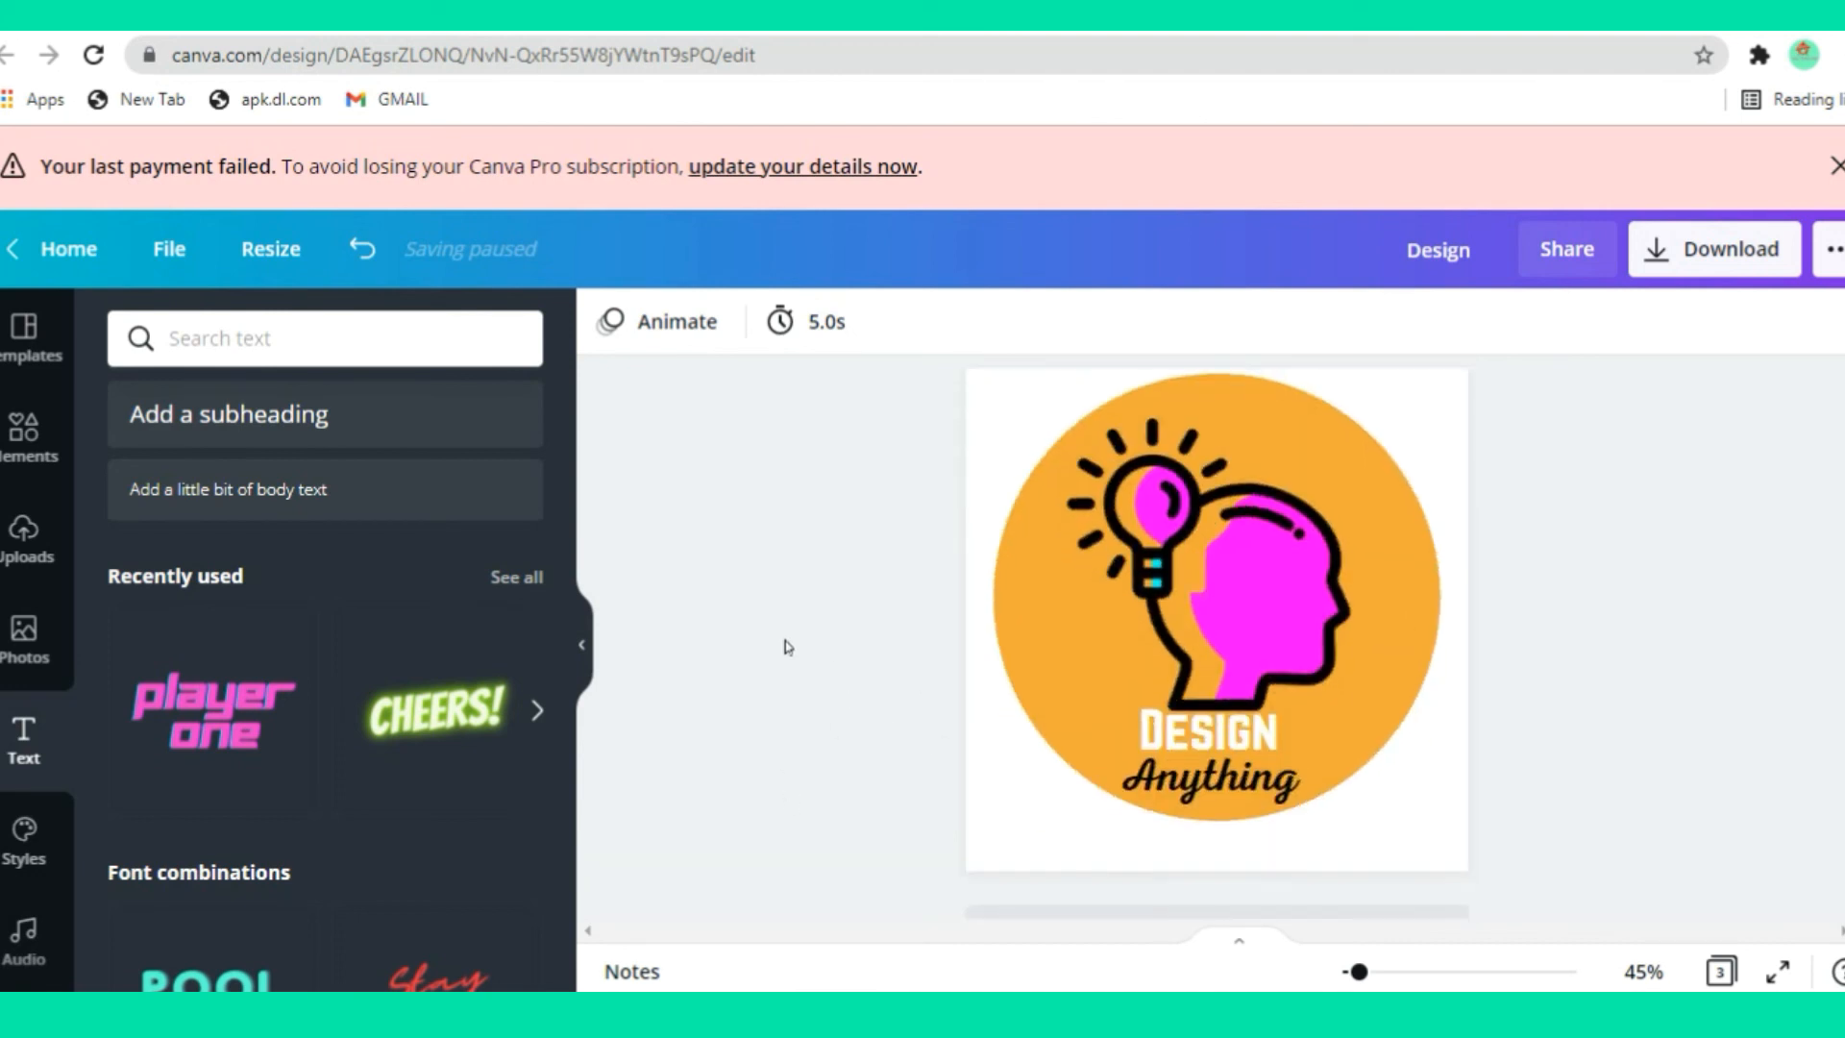
scroll(845, 686, up, 12)
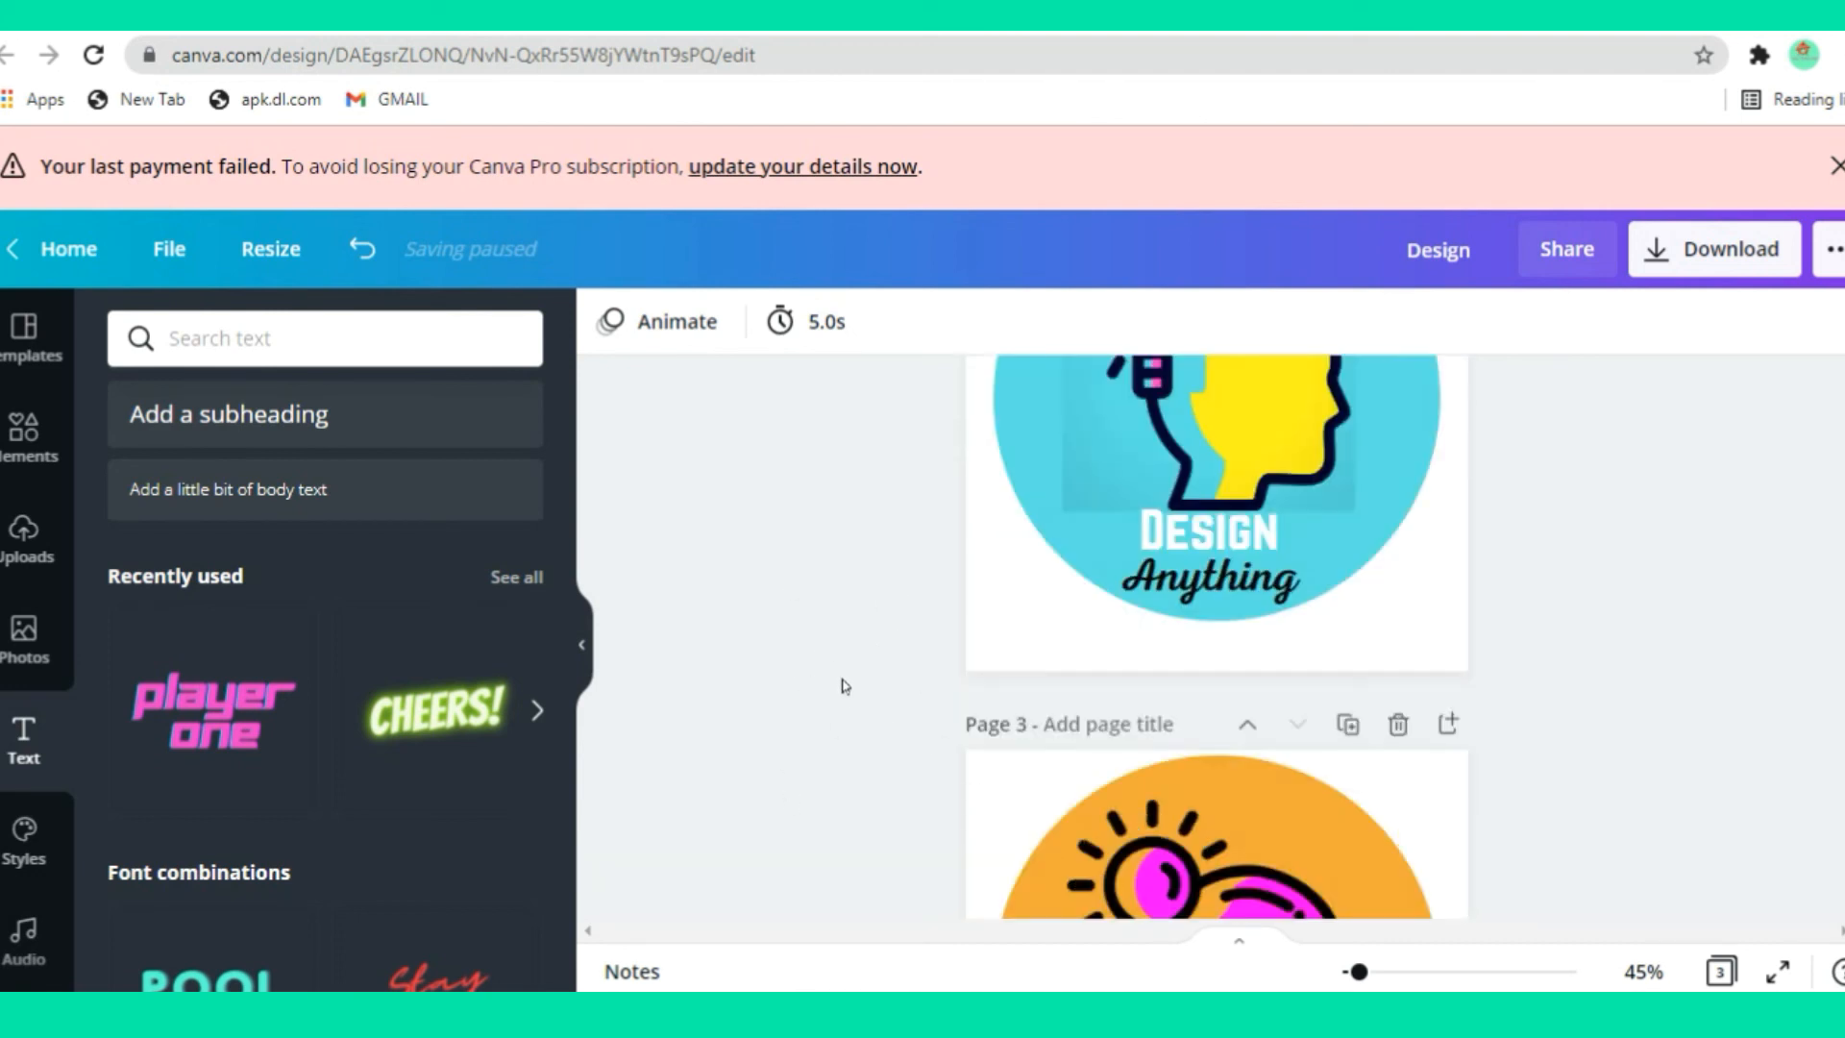
scroll(1536, 663, up, 3)
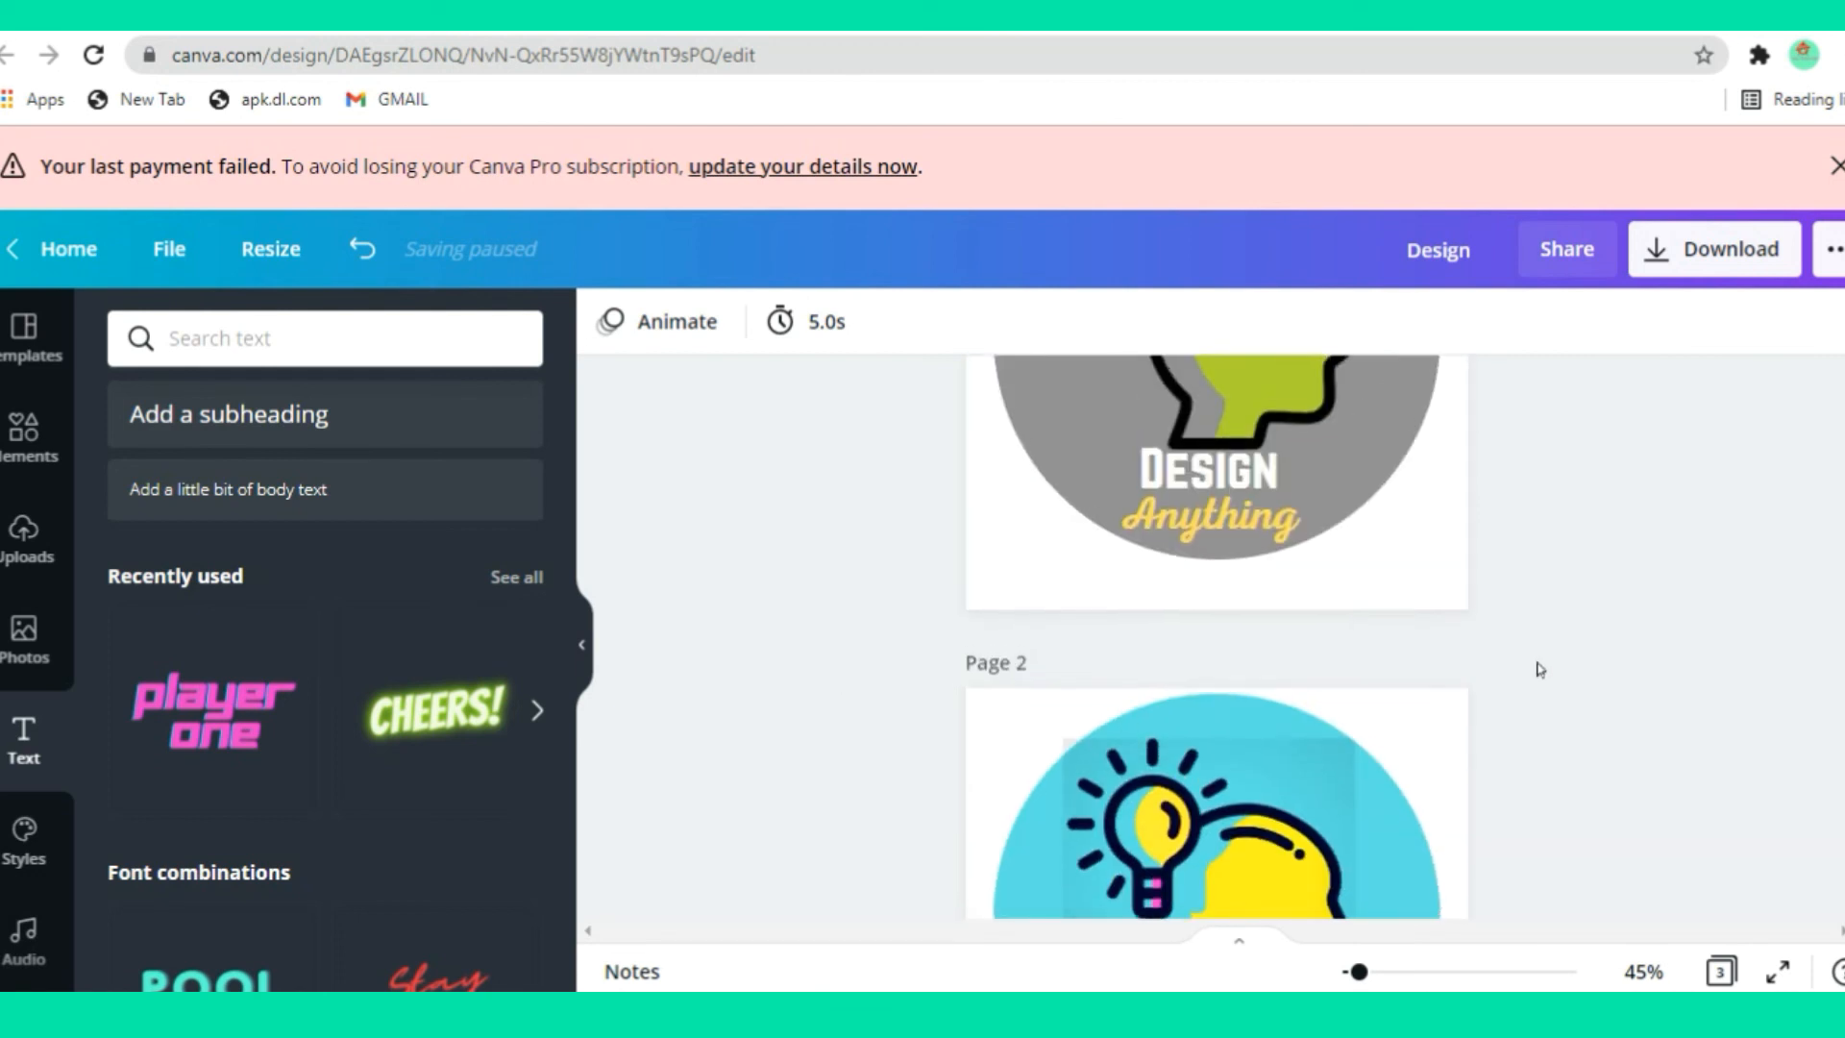
Download pages 1, 2 and 3 as PNG at size 1 (800 × 800 px), without transparent background or compression
click(1718, 256)
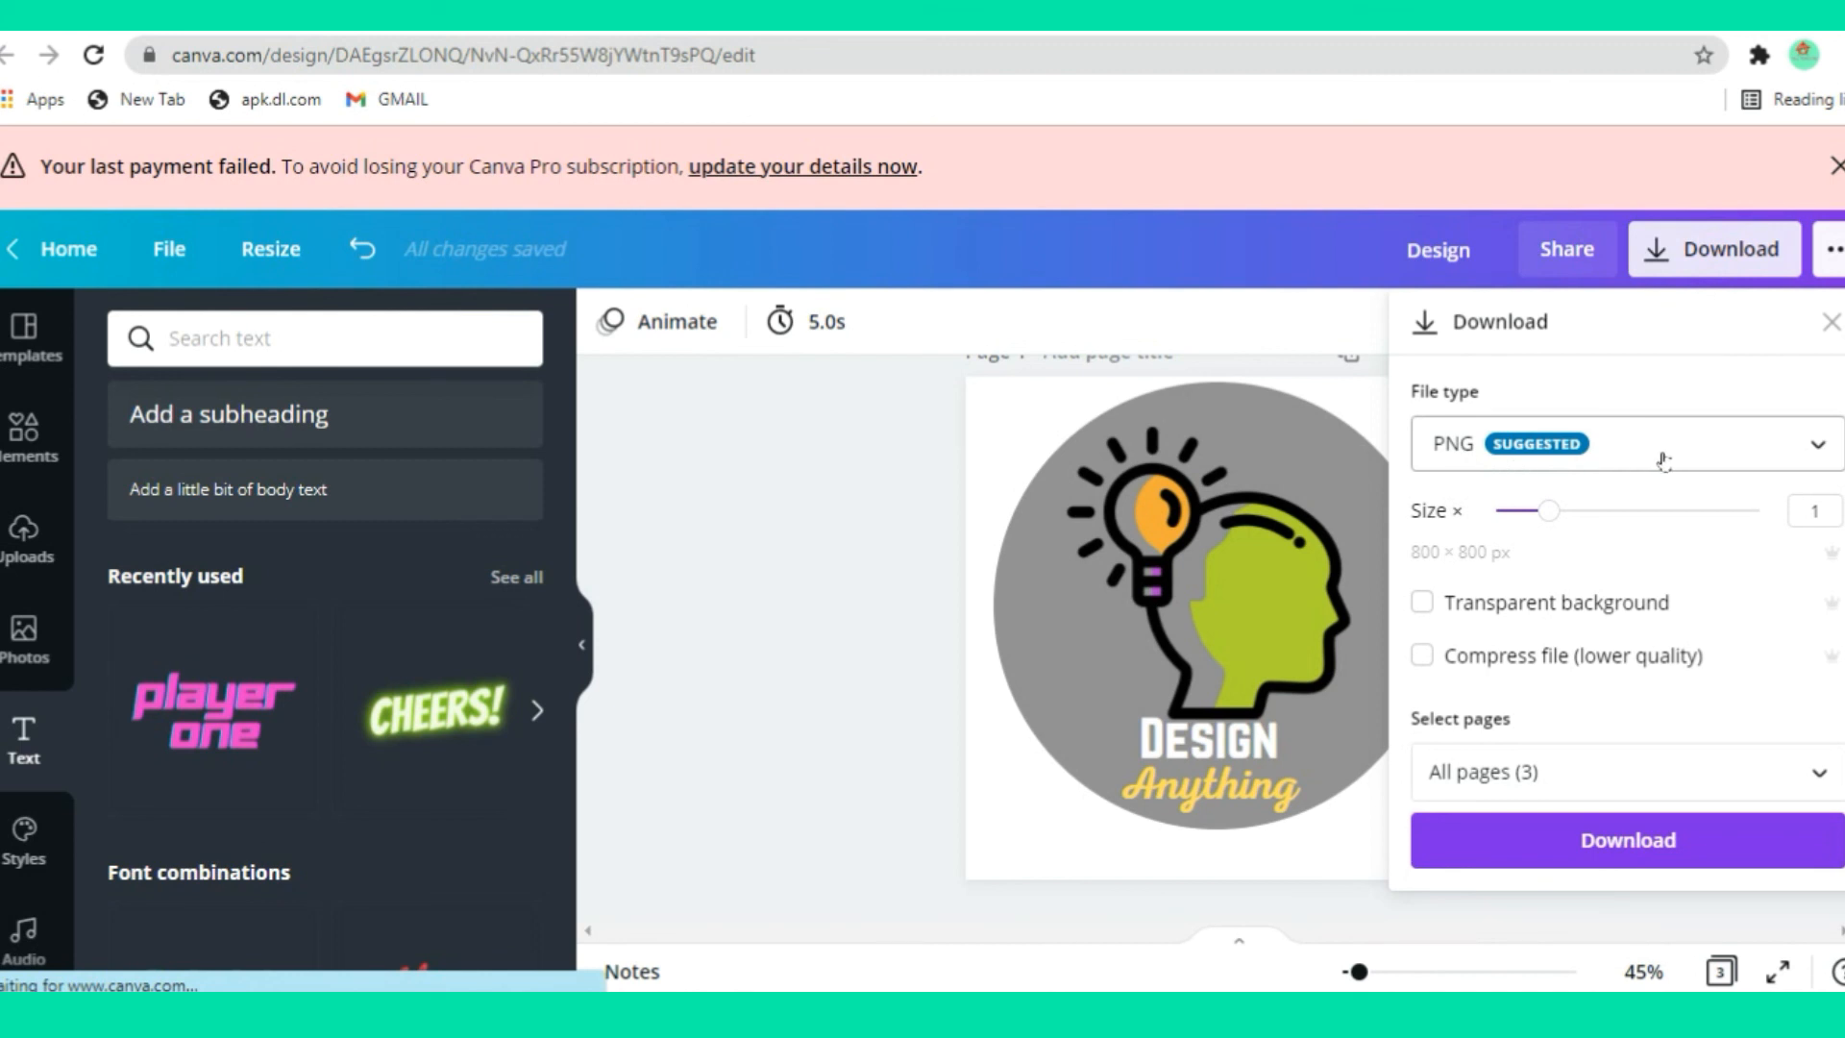
click(1822, 768)
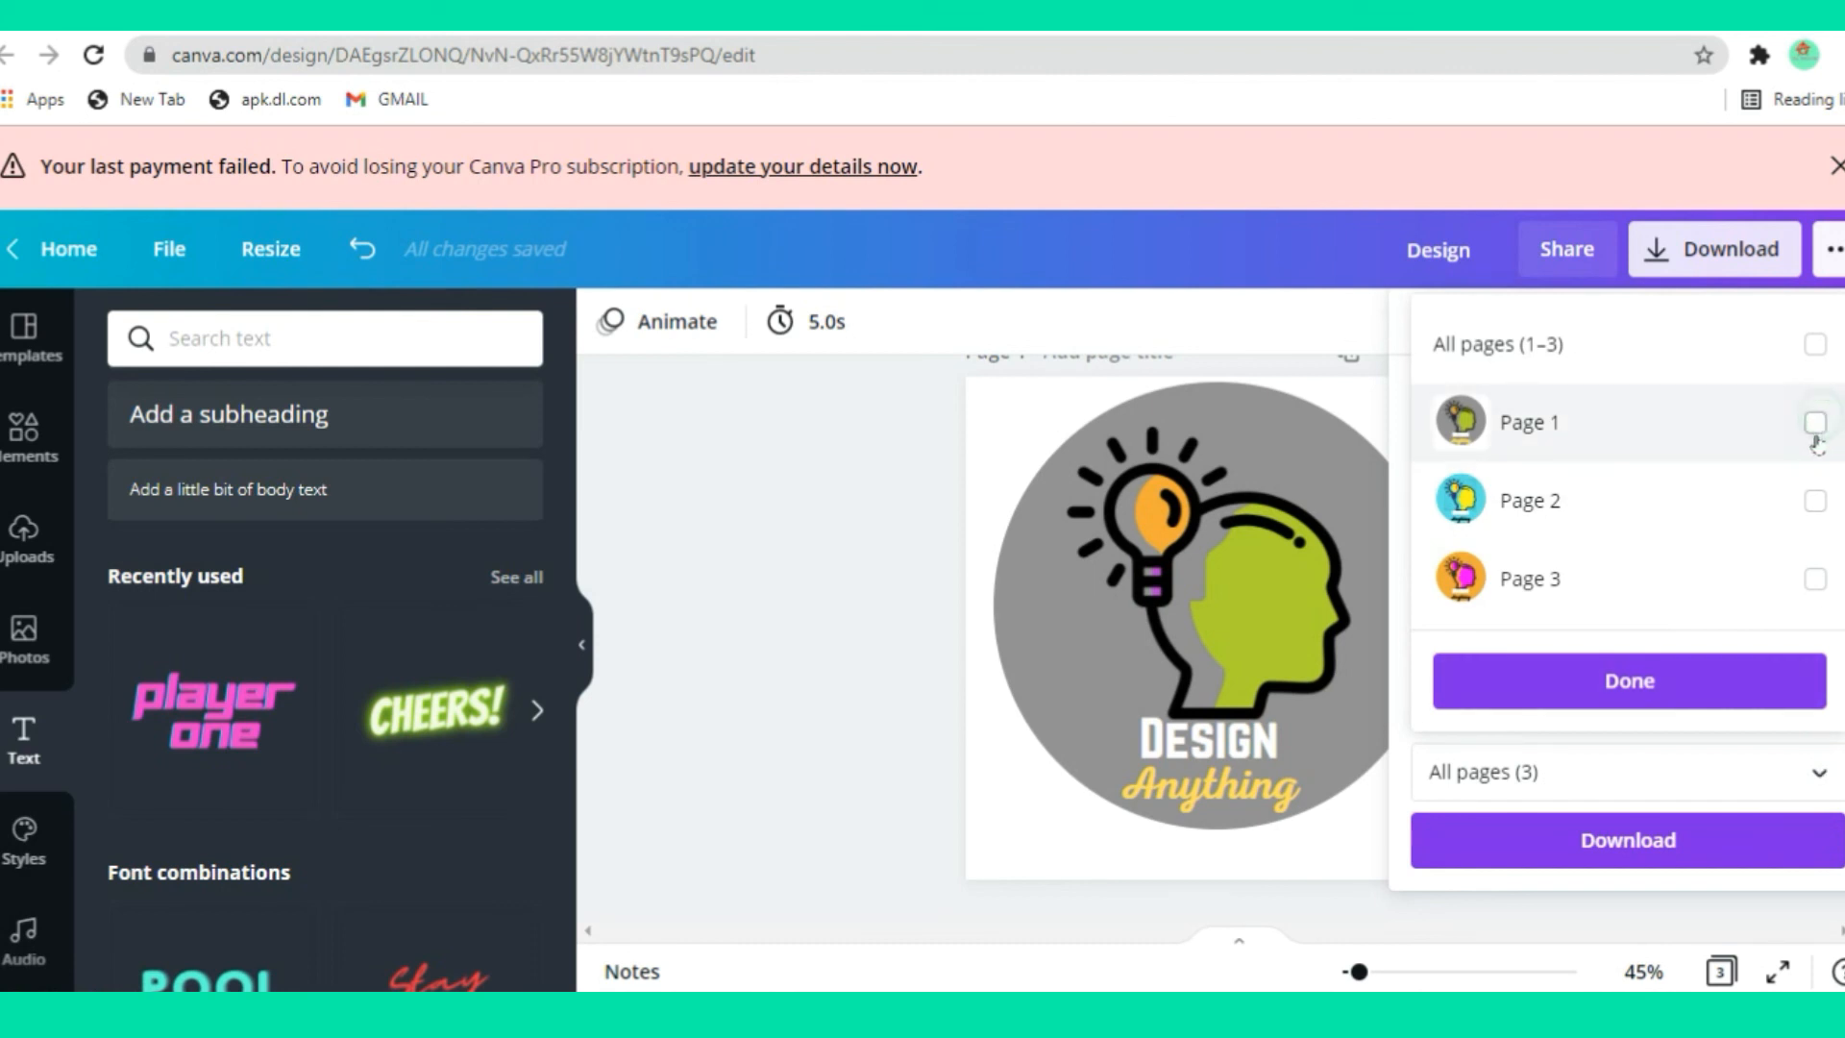
click(1816, 425)
click(1815, 500)
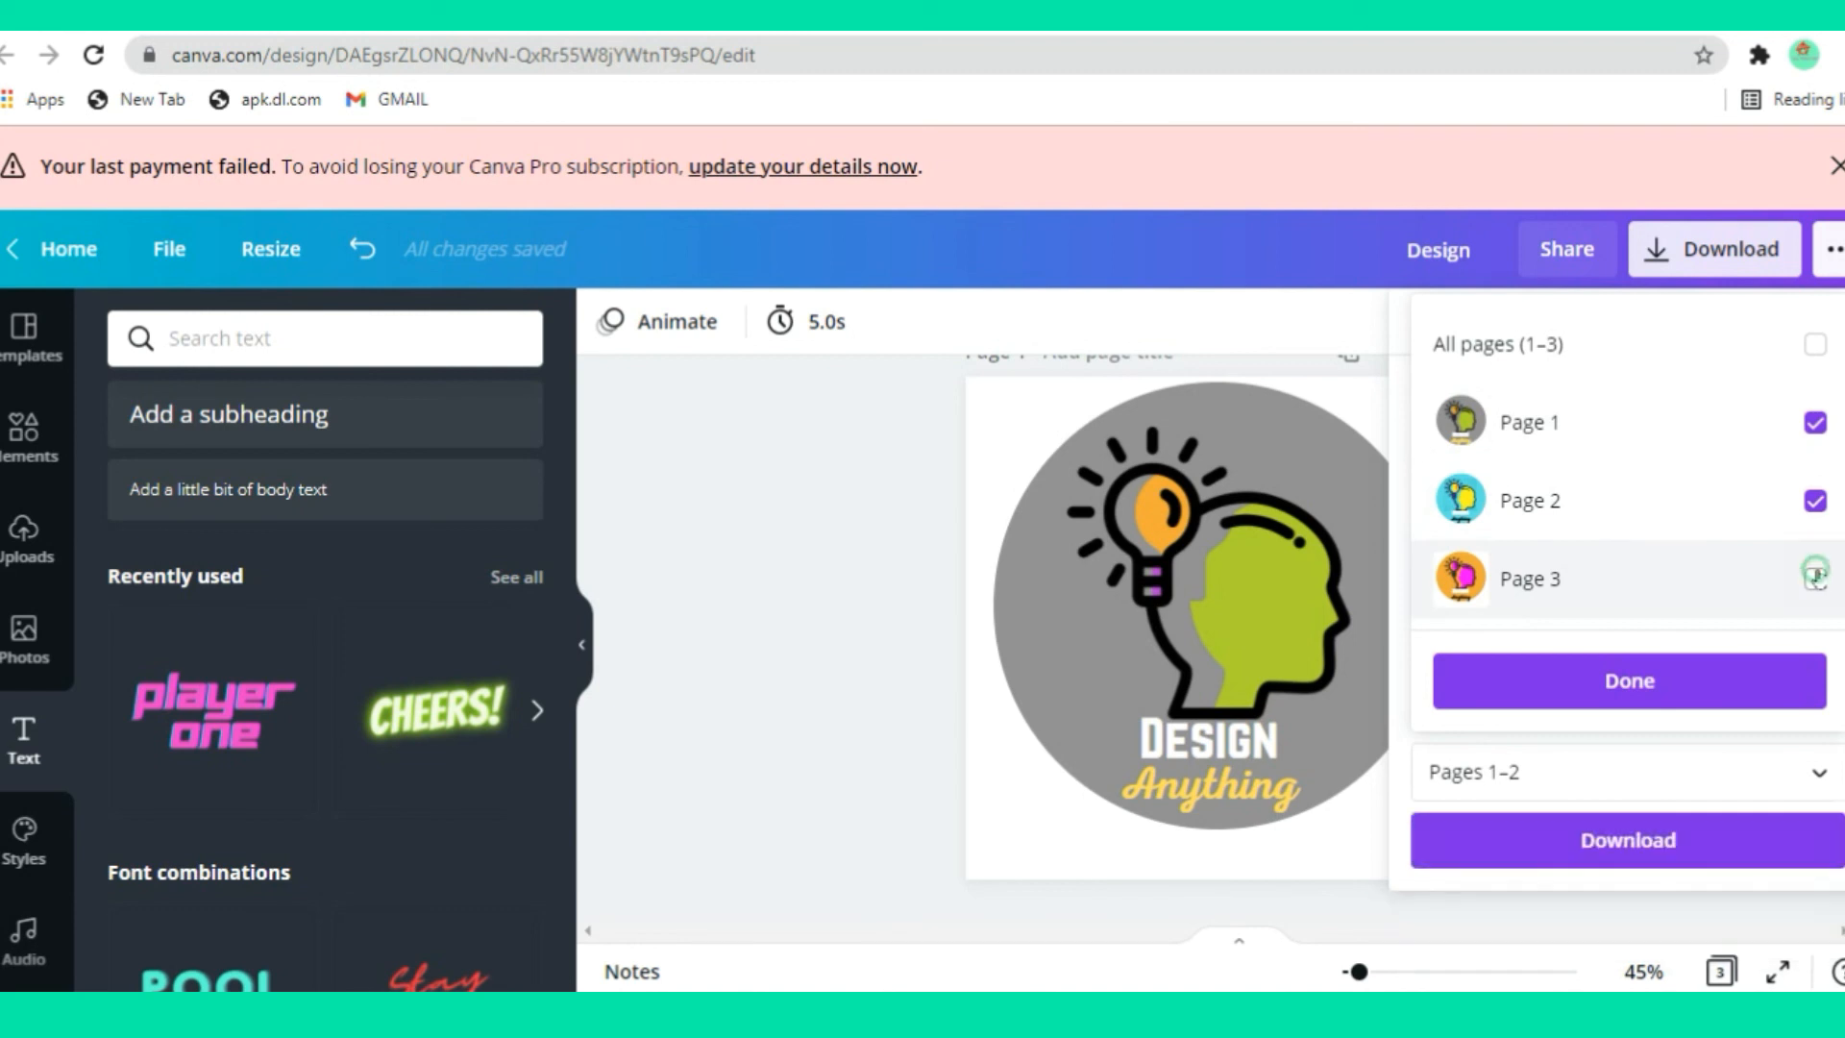
click(1816, 577)
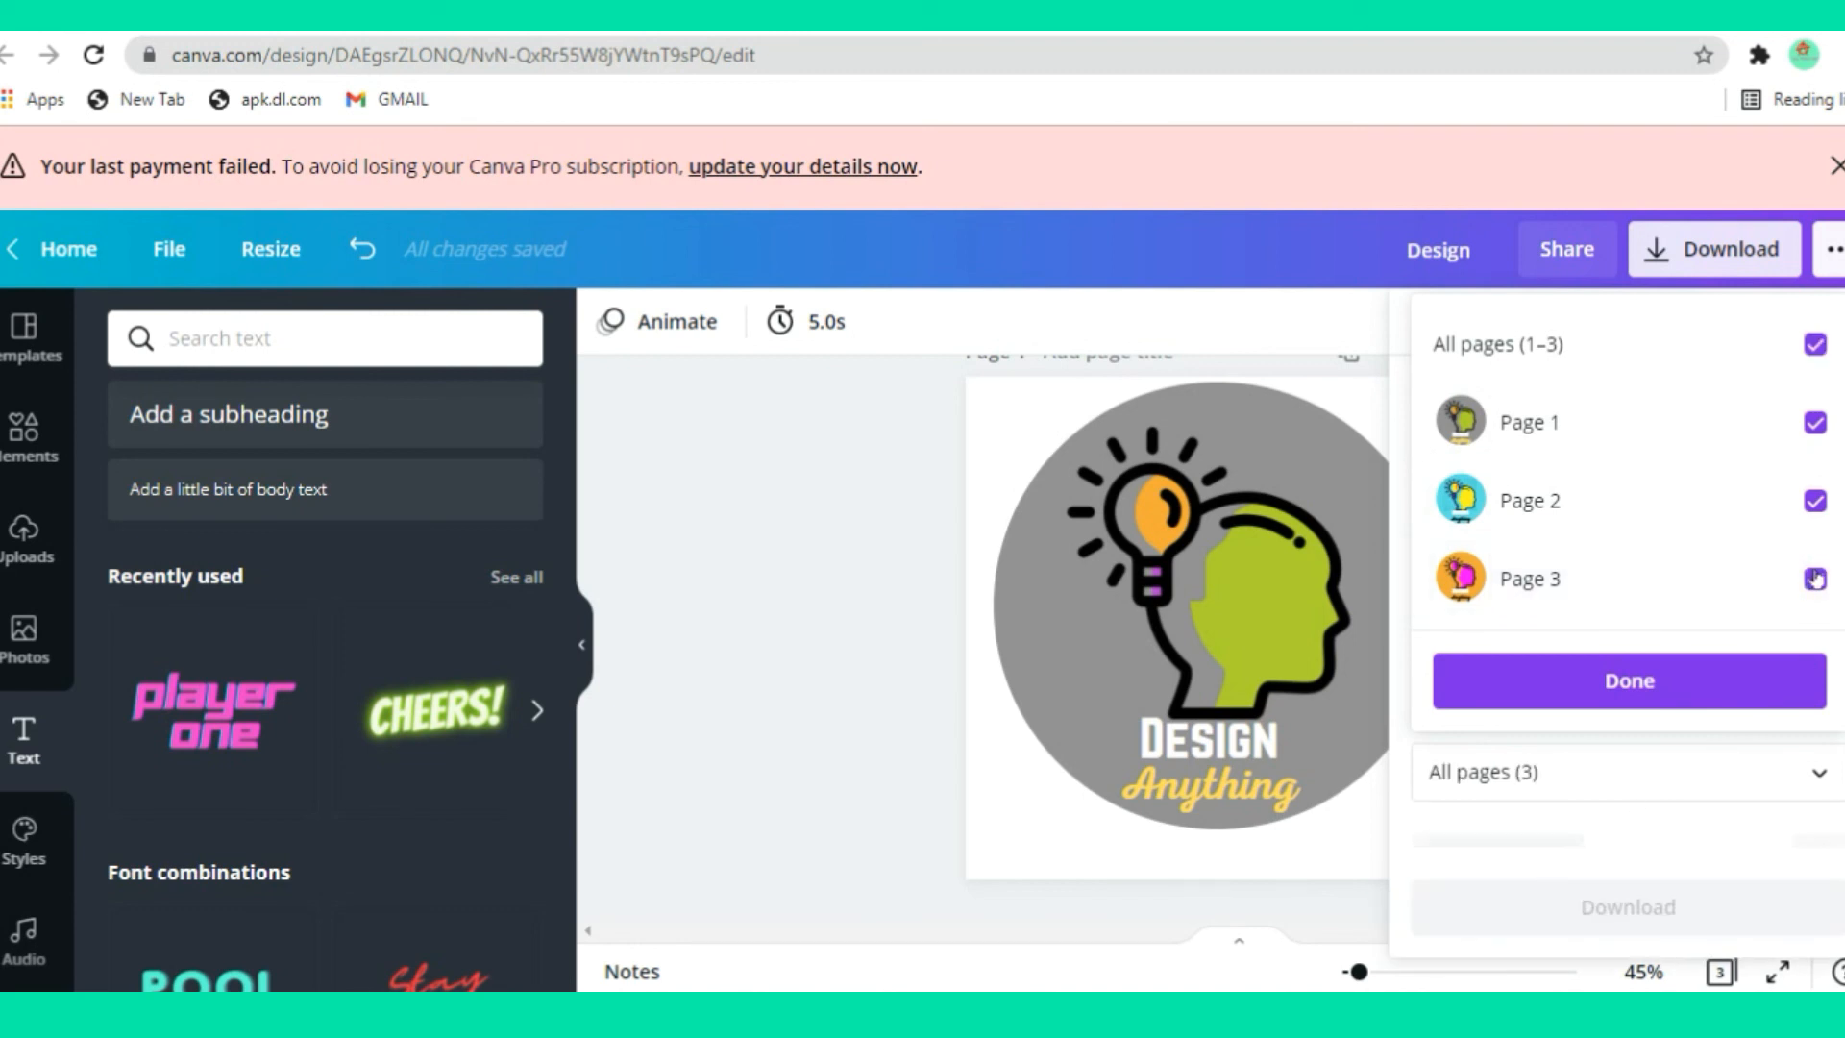
click(1815, 578)
click(1817, 492)
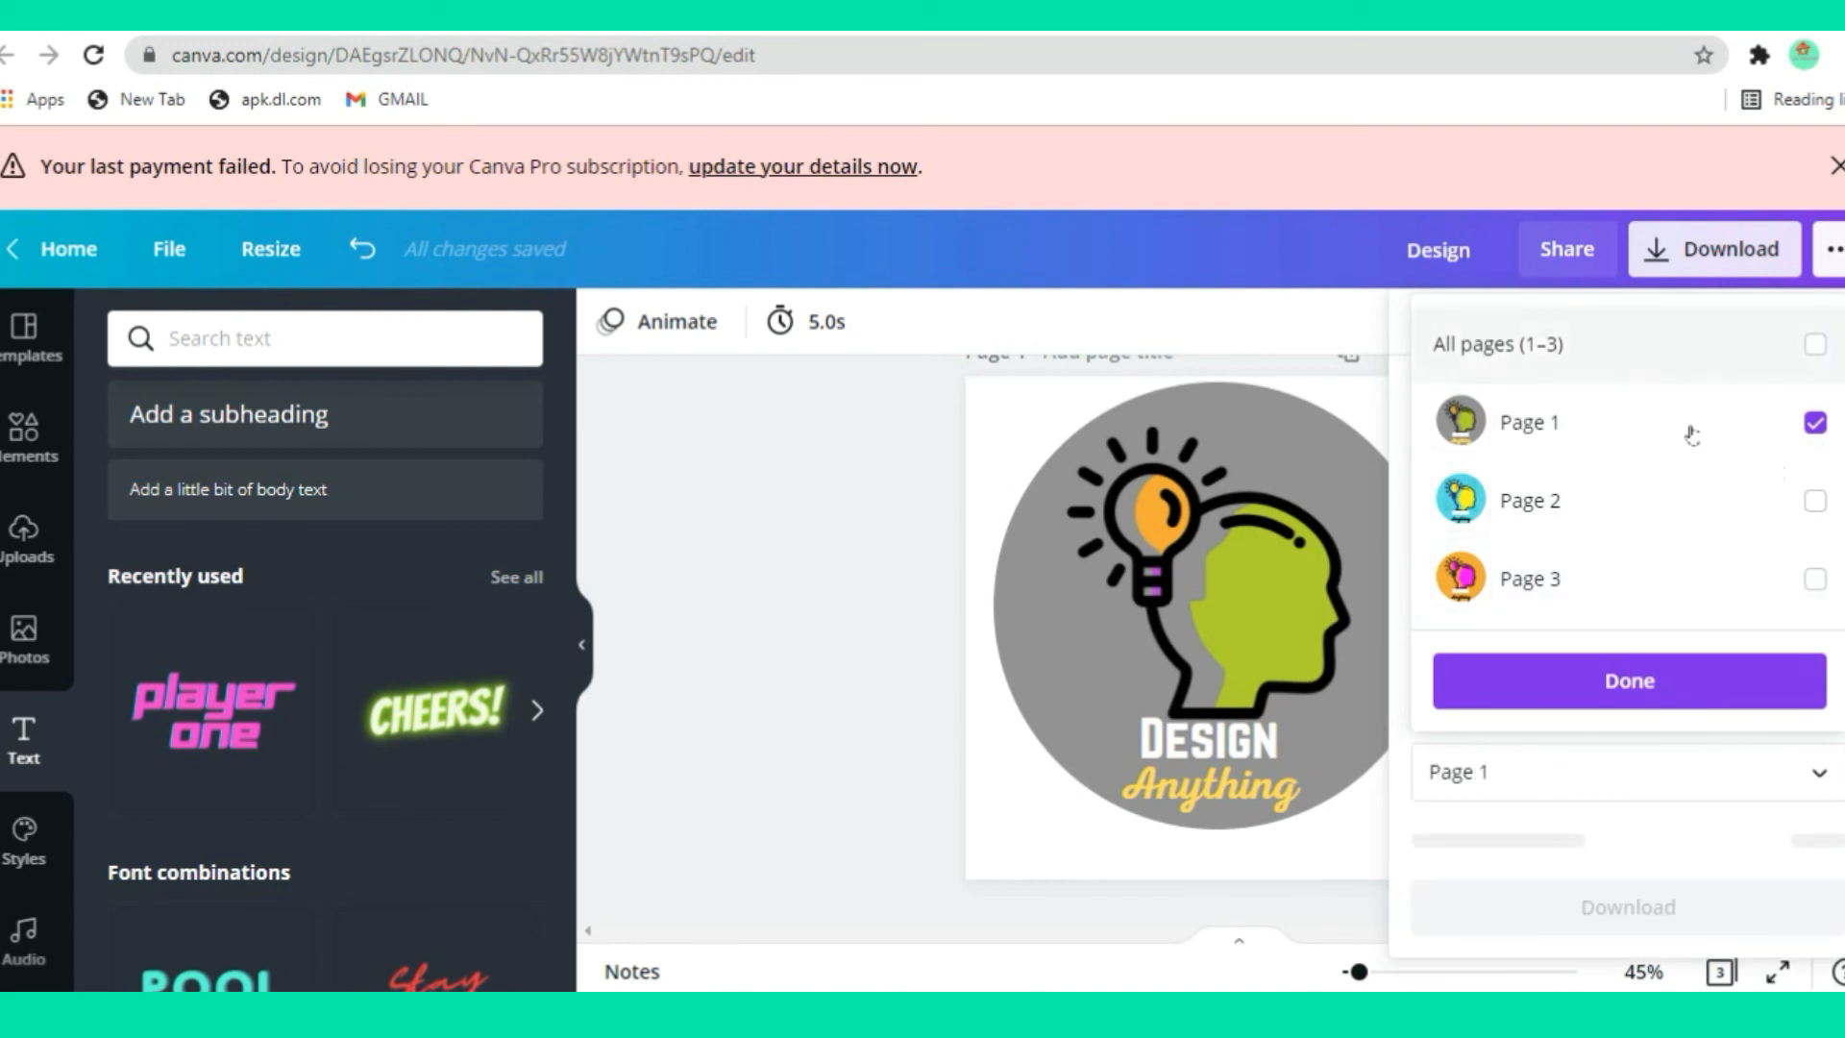
click(1815, 499)
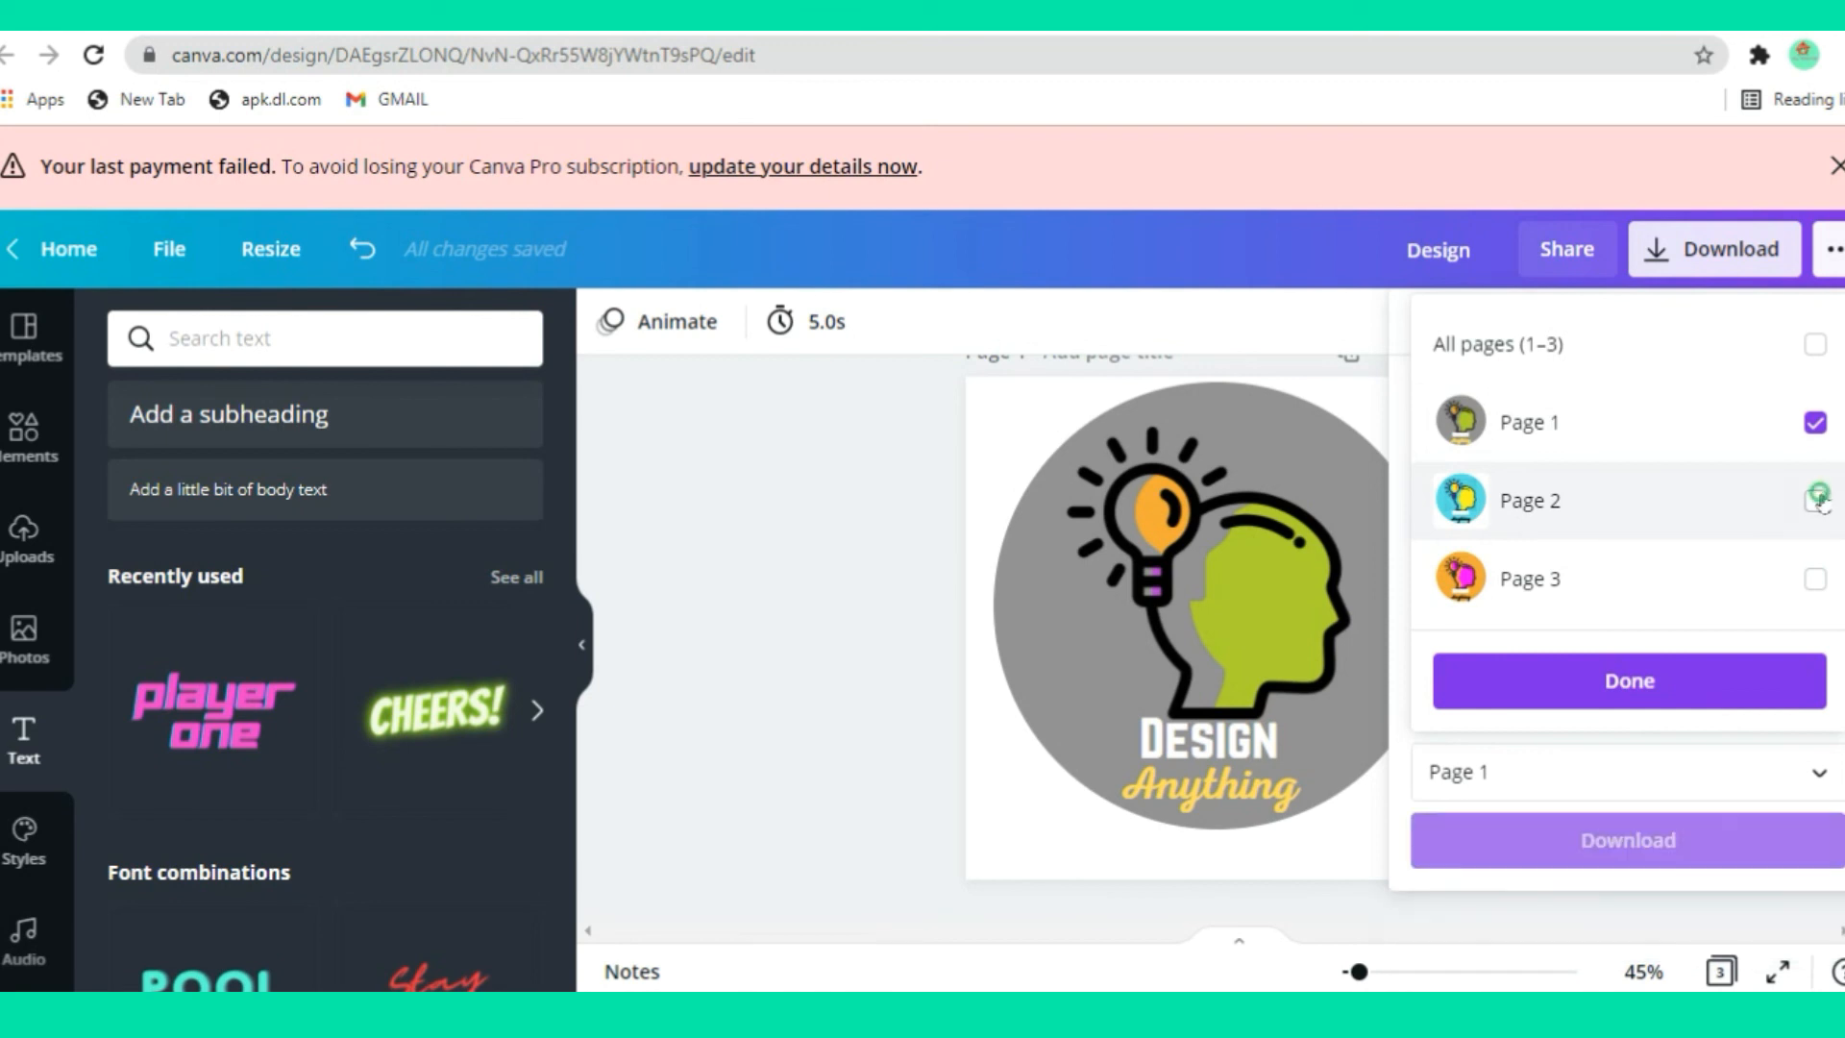
click(1815, 579)
click(1712, 683)
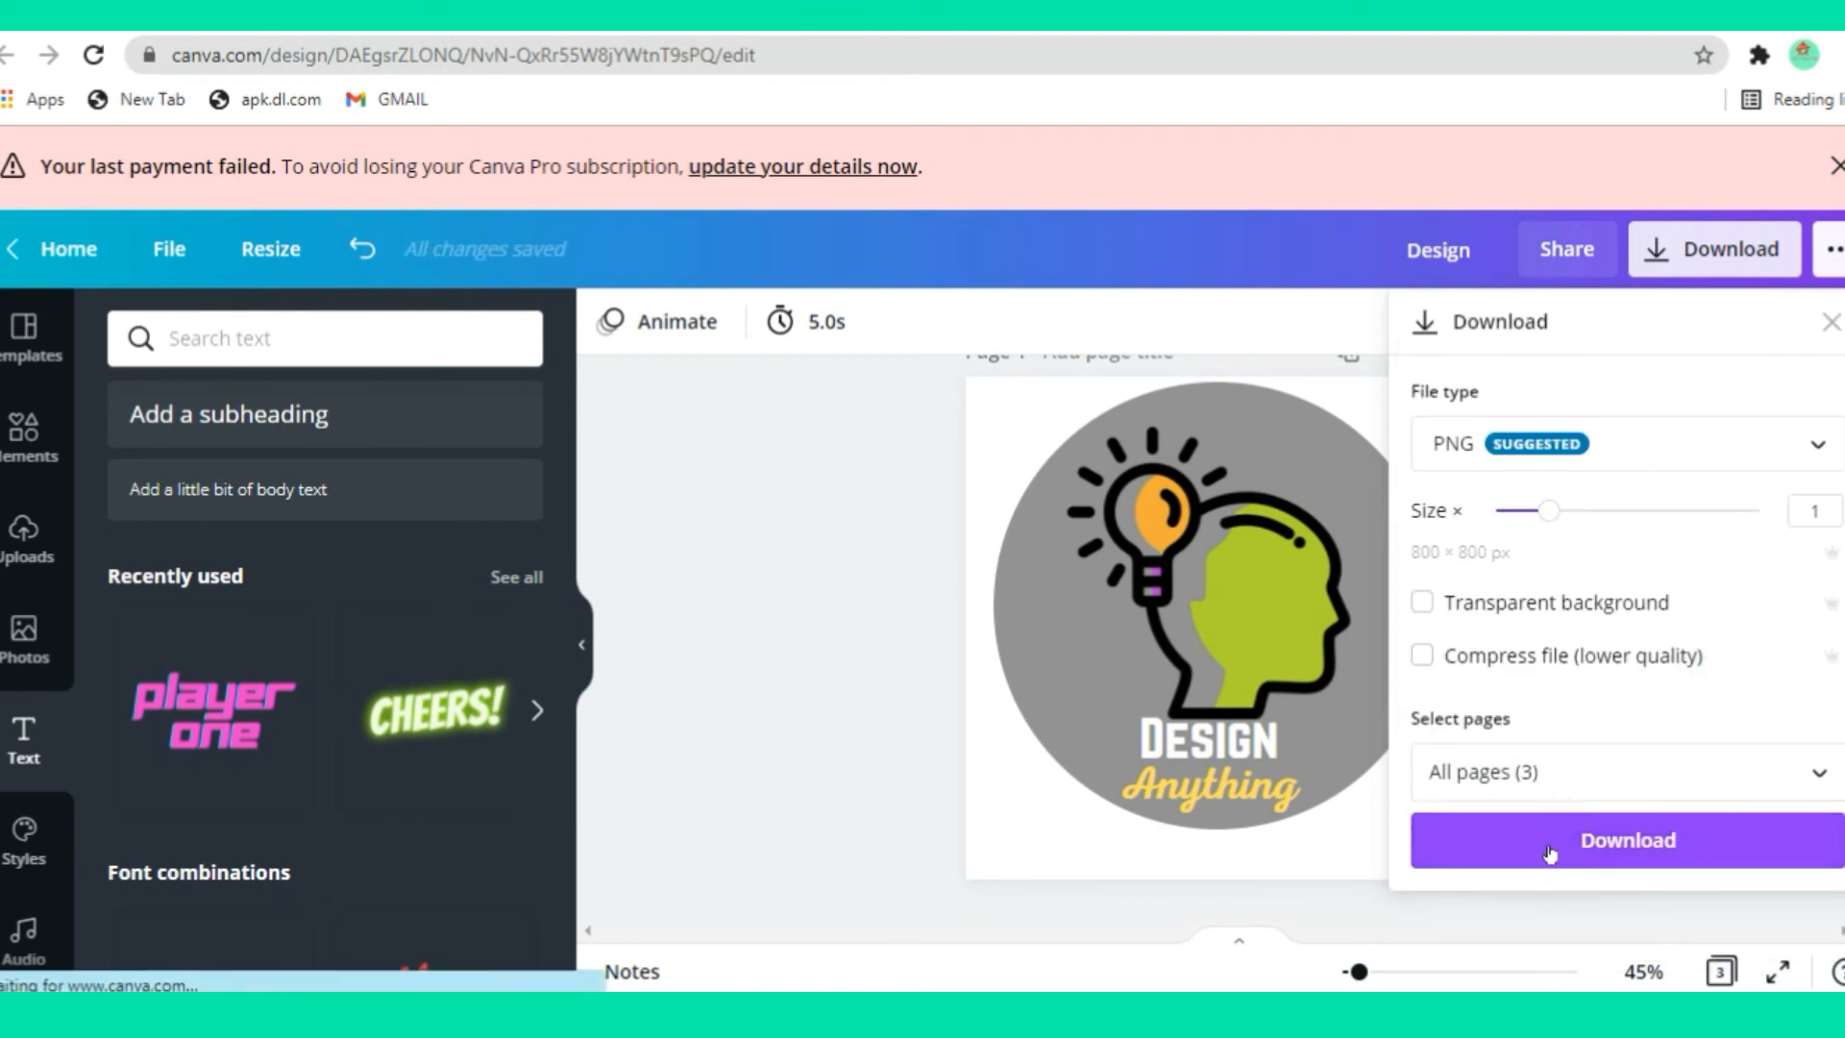
click(1549, 852)
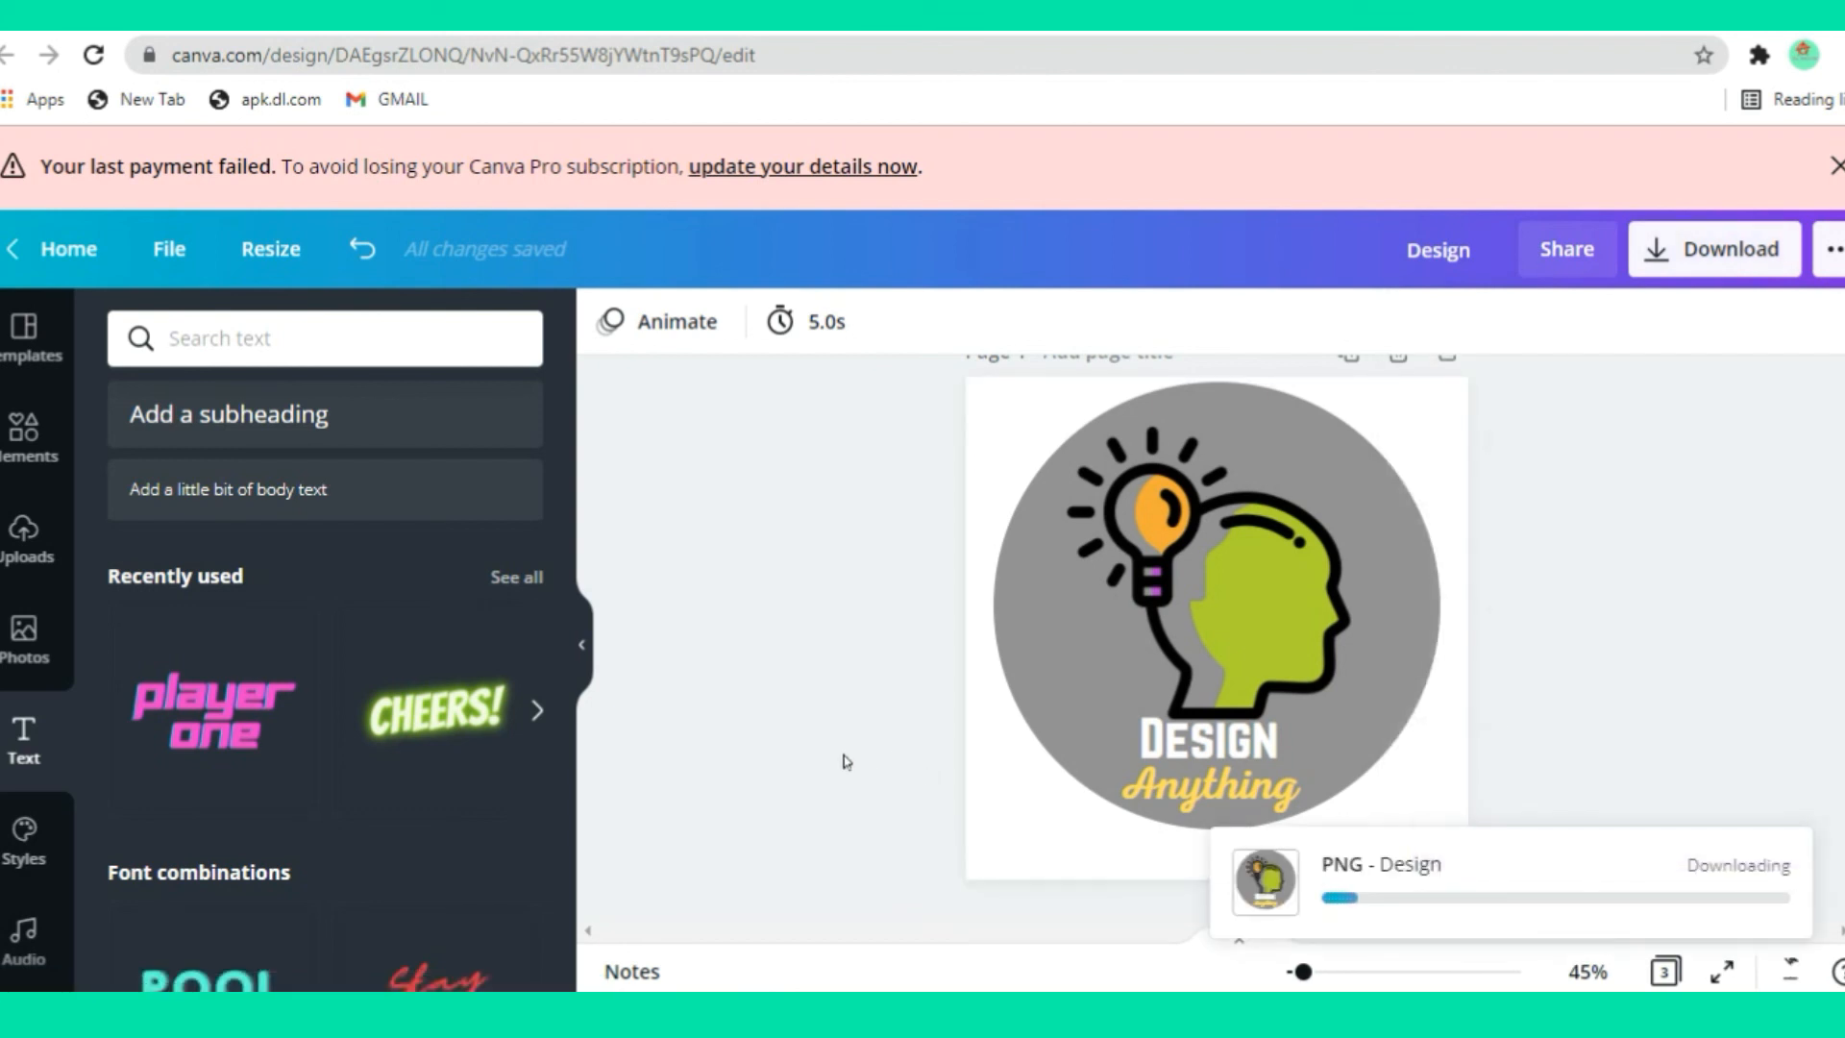